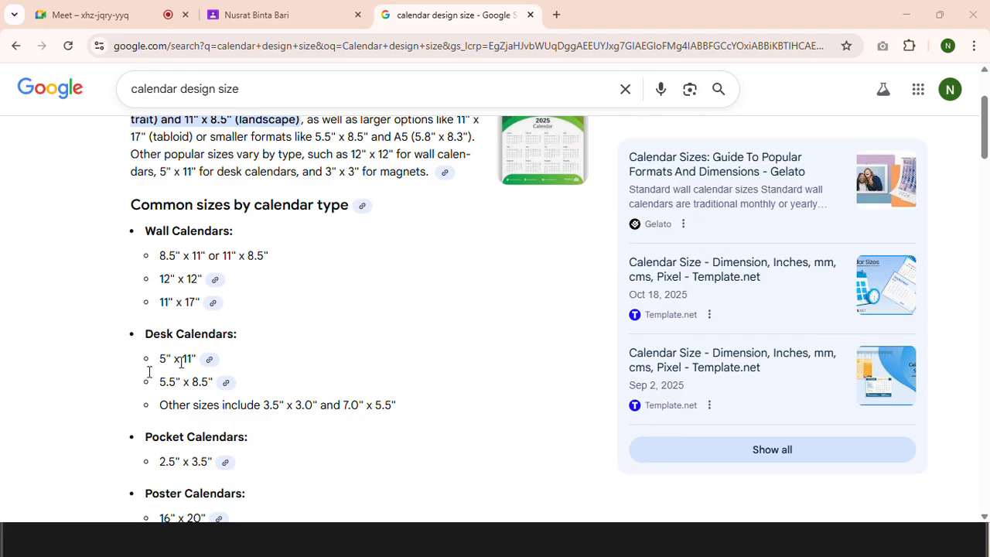
# Read through the common calendar sizes by type and the standard paper and planner sizes in the search overview.
pyautogui.scroll(-2, 210, 390)
pyautogui.scroll(-2, 286, 406)
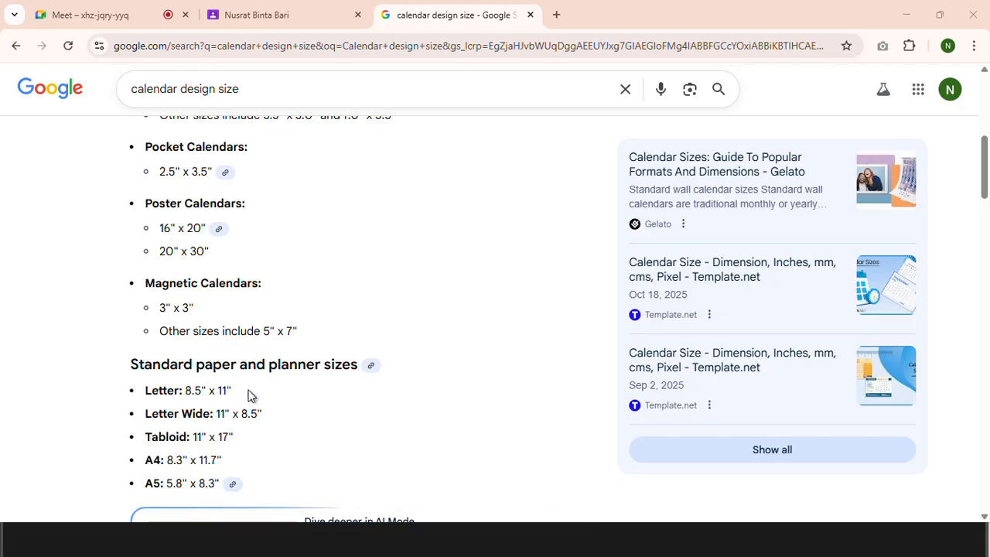
pyautogui.scroll(1, 249, 379)
pyautogui.scroll(2, 249, 380)
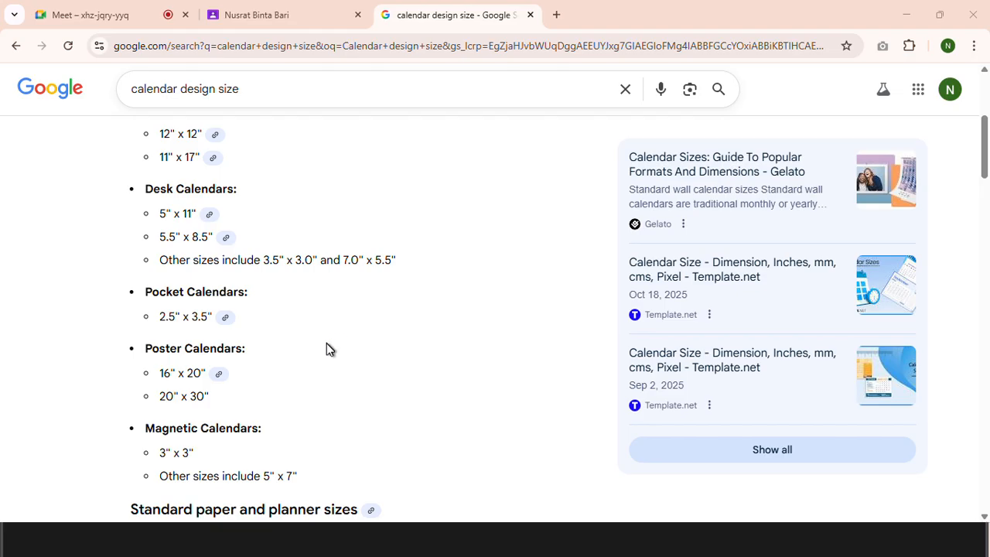
pyautogui.scroll(2, 329, 349)
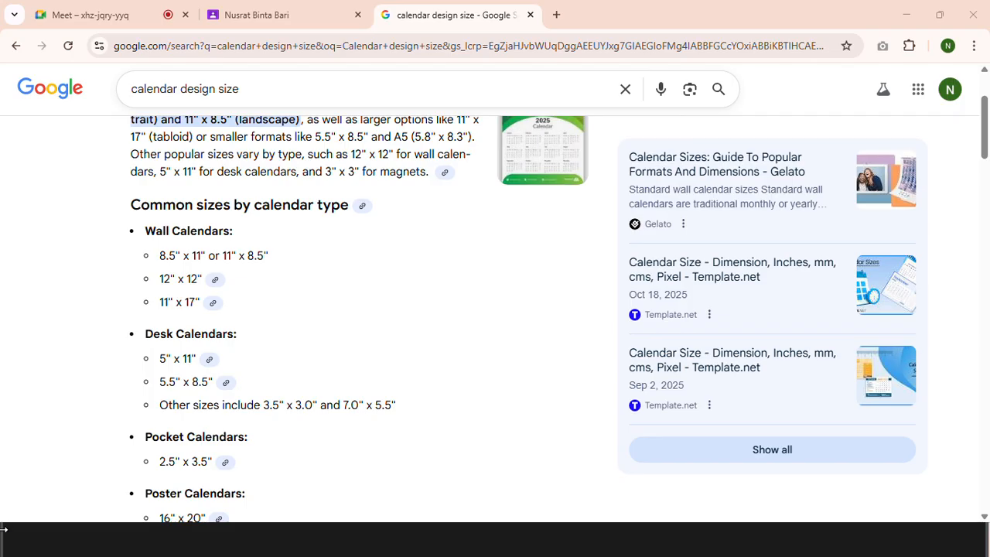
pyautogui.scroll(-4, 172, 402)
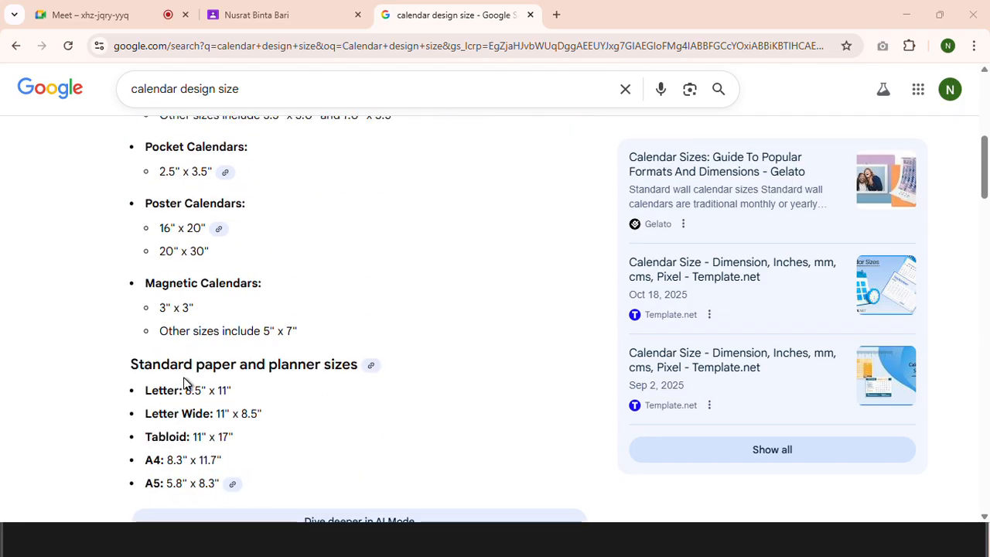
pyautogui.scroll(-2, 185, 395)
pyautogui.scroll(4, 224, 287)
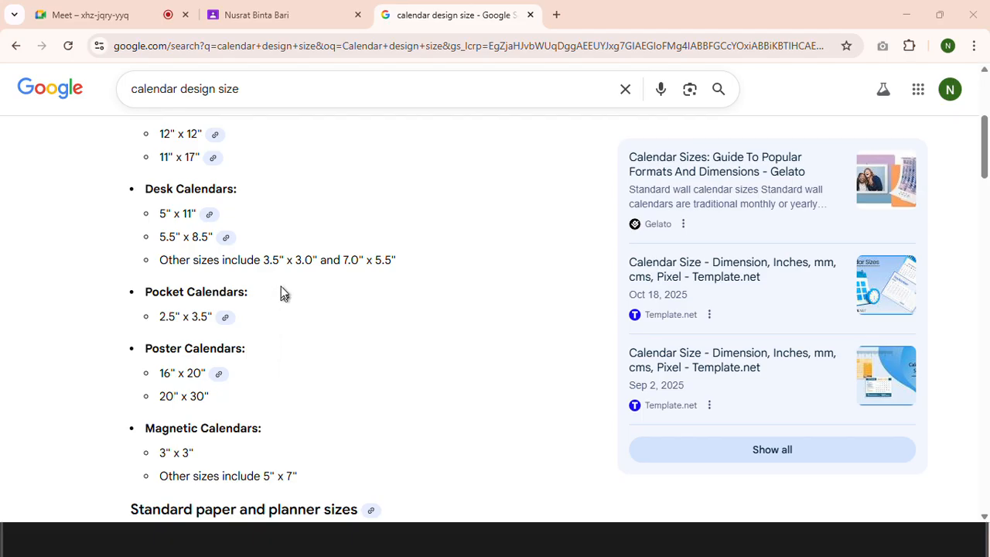
pyautogui.scroll(1, 293, 247)
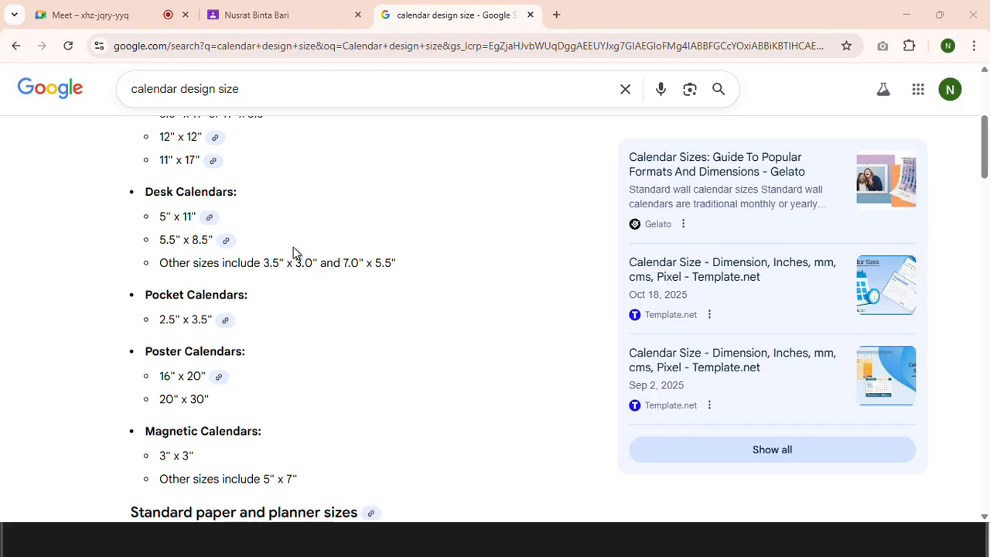
pyautogui.scroll(2, 293, 248)
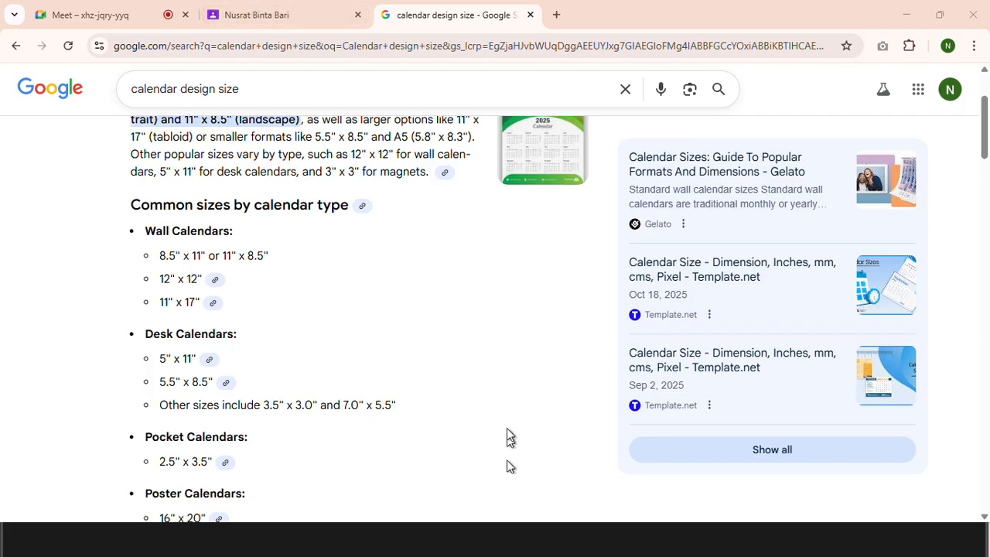
# Switch to Adobe Illustrator and start a new document named "Calendar Design".
pyautogui.click(914, 21)
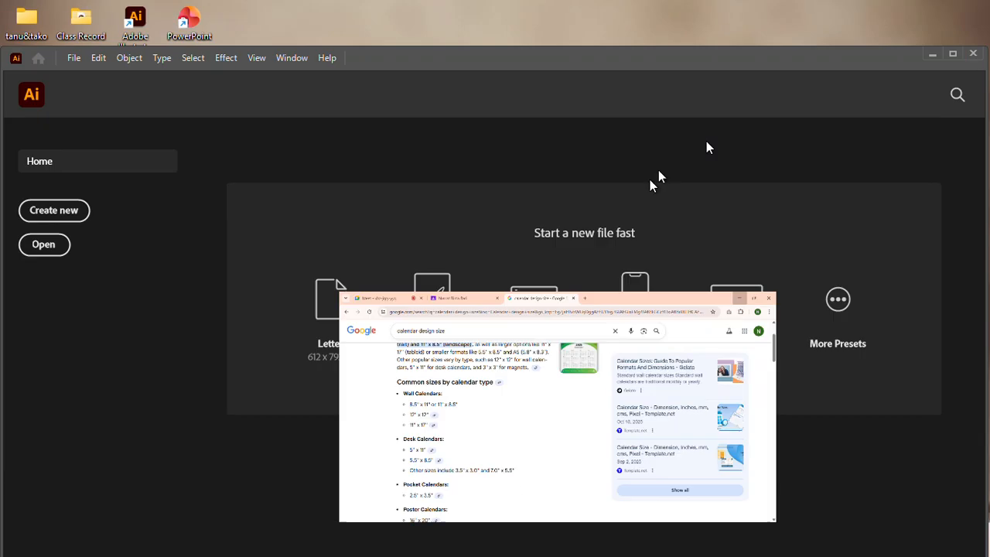
pyautogui.click(54, 207)
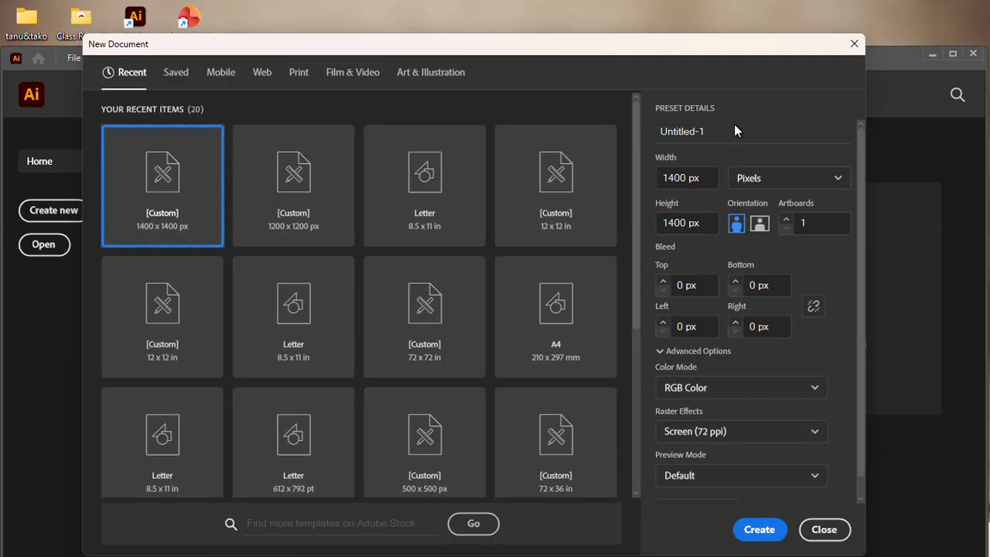
pyautogui.click(734, 127)
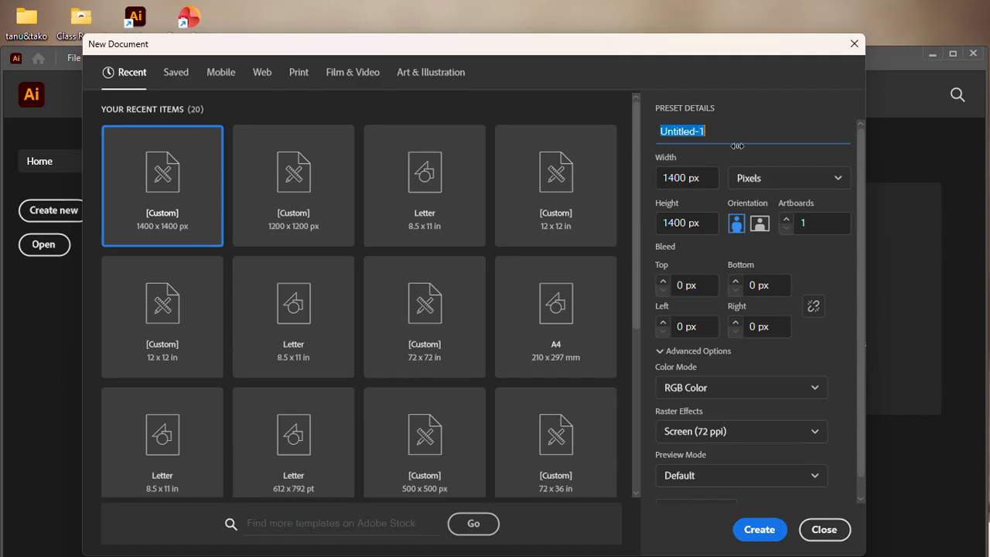
pyautogui.write('Cal')
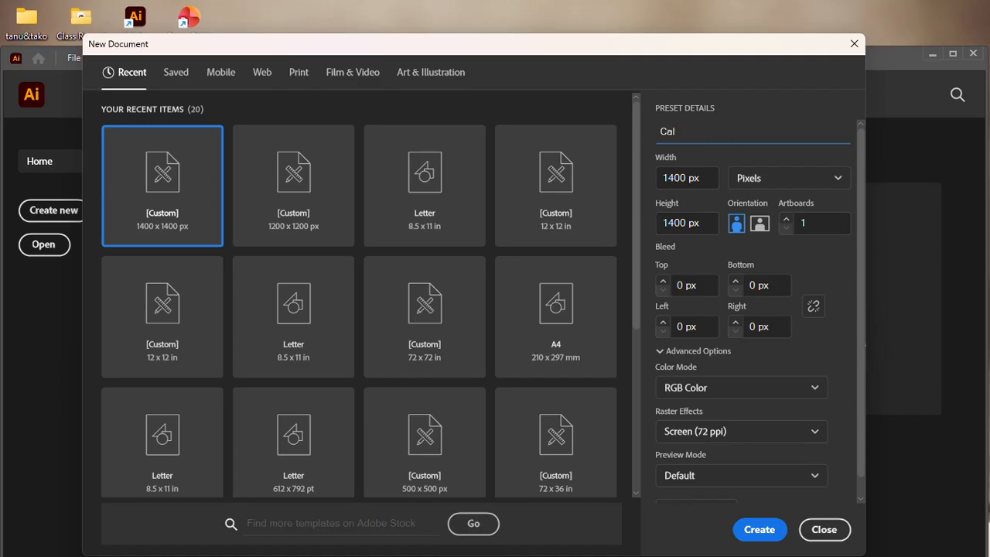
pyautogui.write('endar Design')
# Set the new document to inches, 8.5 in wide and 11 in high, with a 0.125 in bleed on all sides.
pyautogui.click(779, 178)
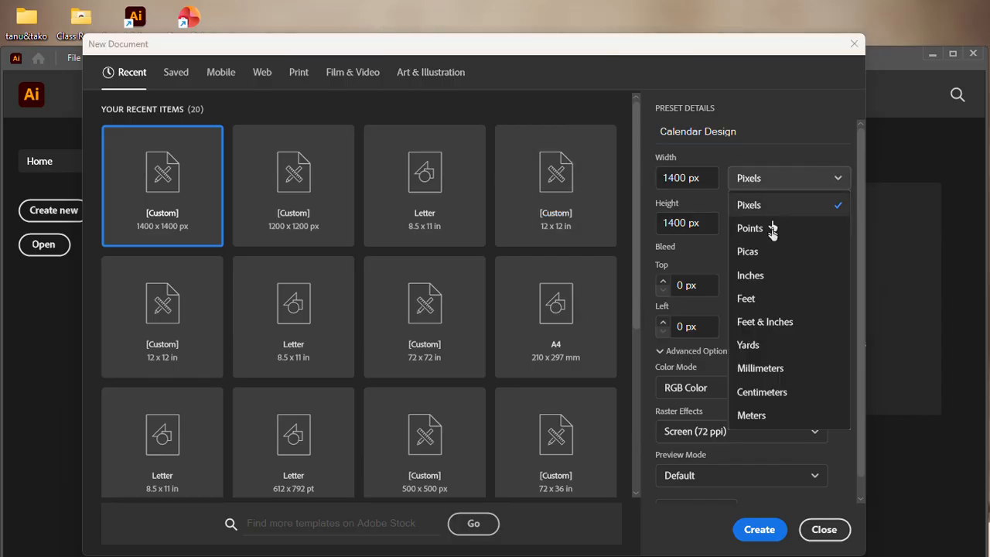
pyautogui.click(762, 277)
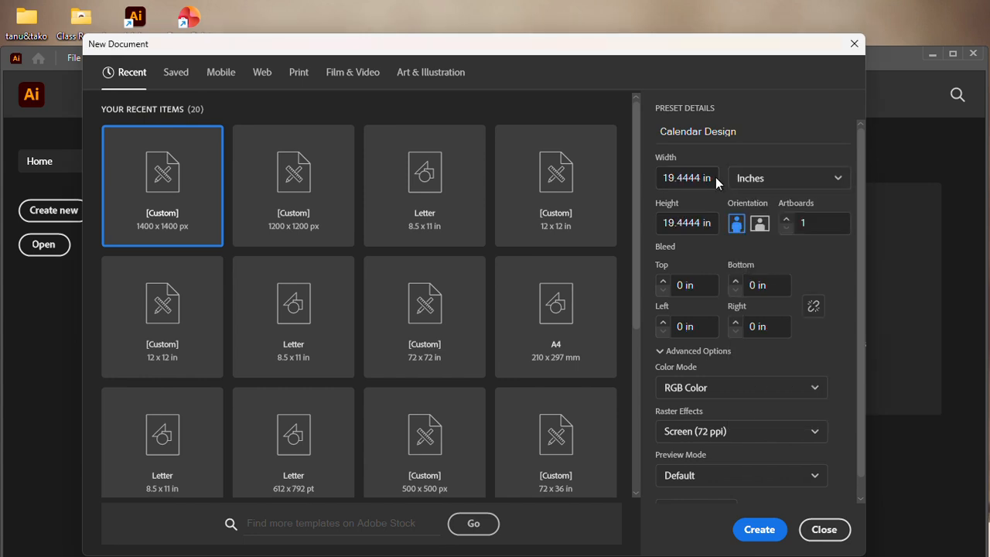
pyautogui.moveTo(714, 178); pyautogui.dragTo(647, 181)
pyautogui.write('8.5')
pyautogui.moveTo(700, 223); pyautogui.dragTo(648, 221)
pyautogui.write('11')
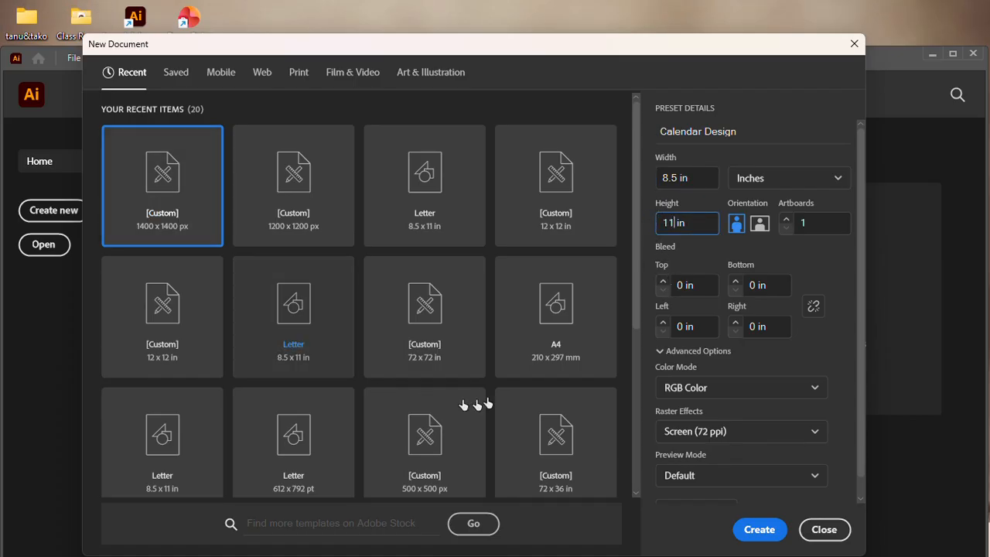
pyautogui.click(663, 282)
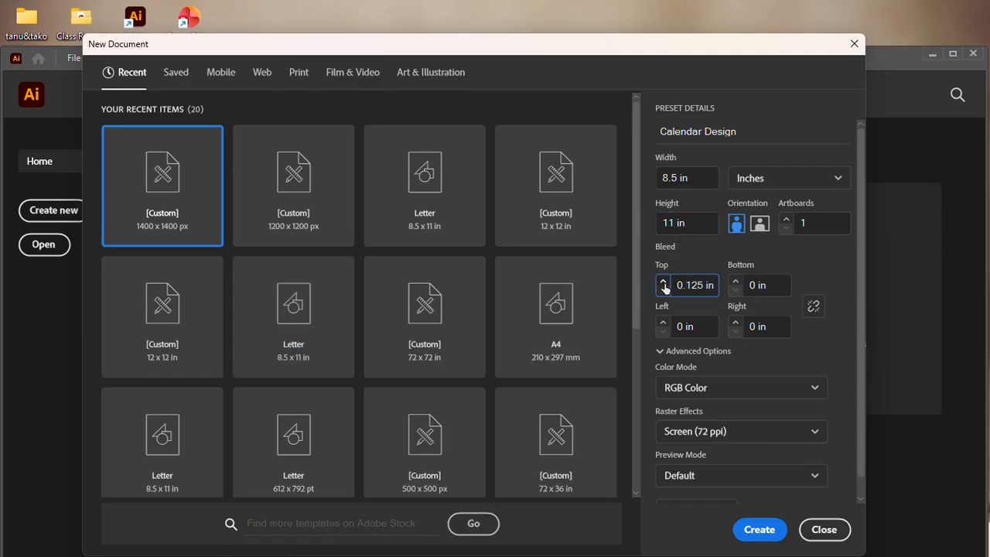
pyautogui.click(813, 313)
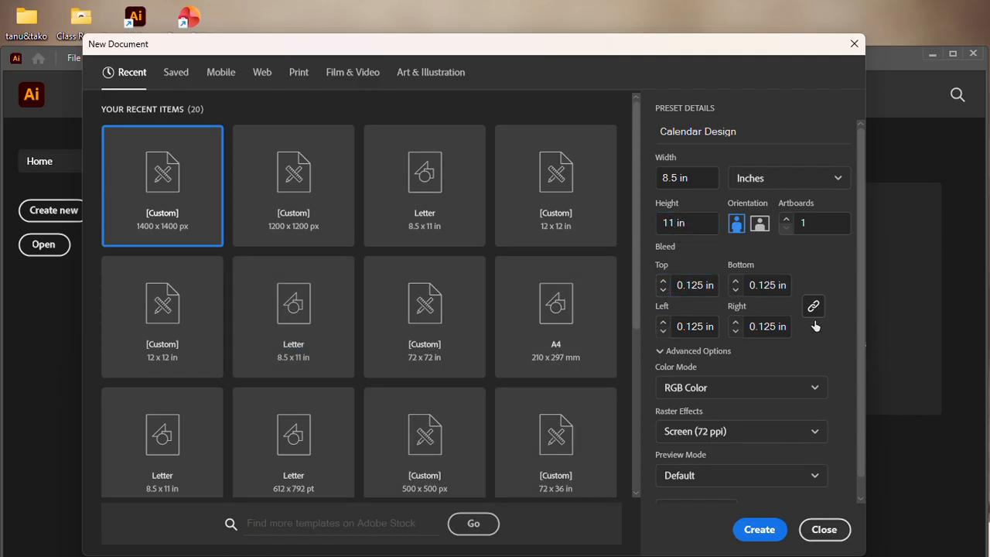
# Set the document's color mode to CMYK Color and its raster effects to High (300 ppi).
pyautogui.click(766, 387)
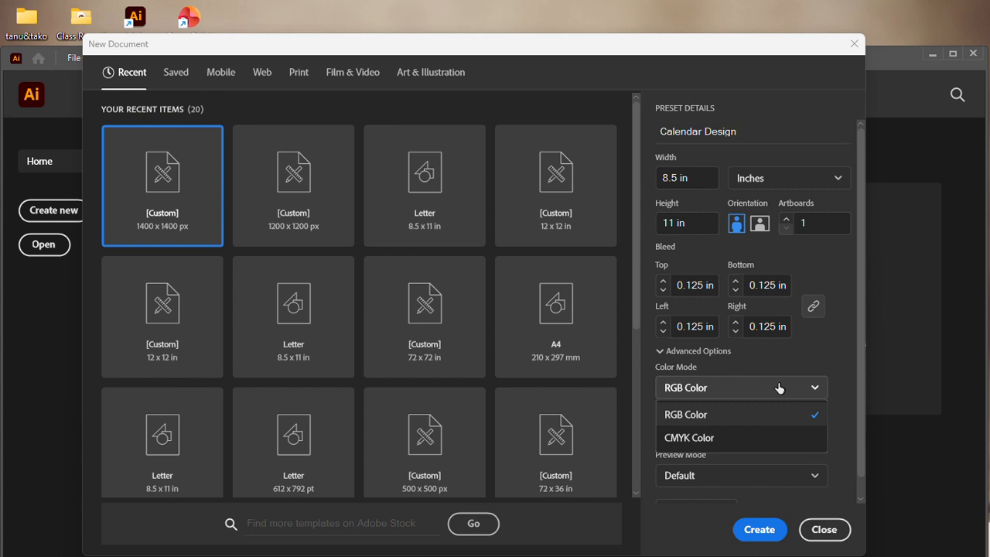
pyautogui.click(733, 422)
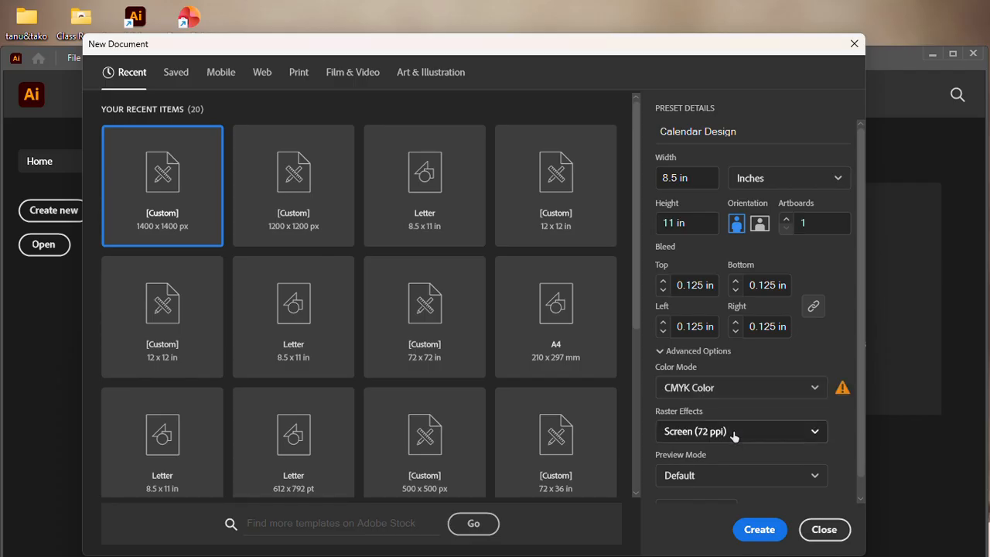
pyautogui.click(733, 433)
pyautogui.click(727, 454)
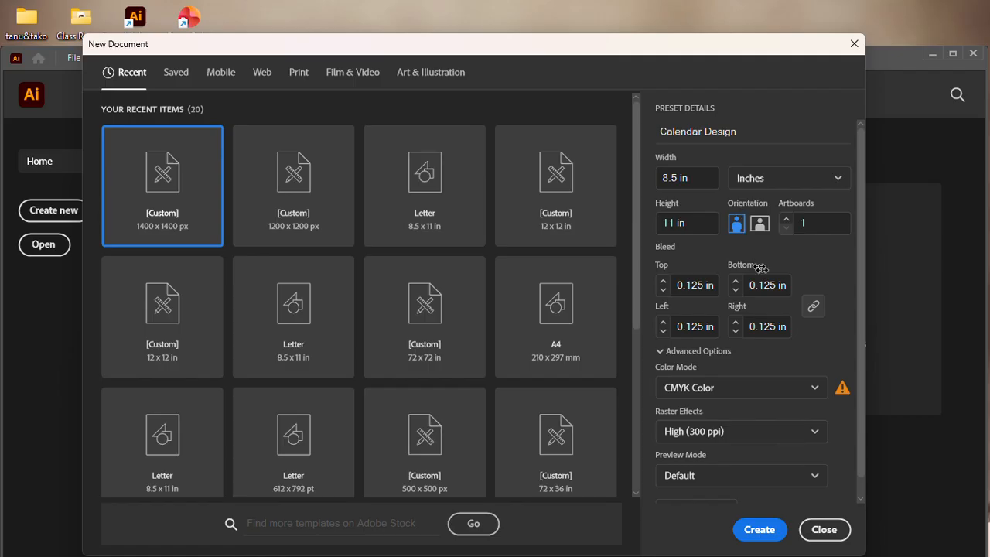
# Set the number of artboards to 3 and create the document.
pyautogui.click(782, 220)
pyautogui.click(785, 220)
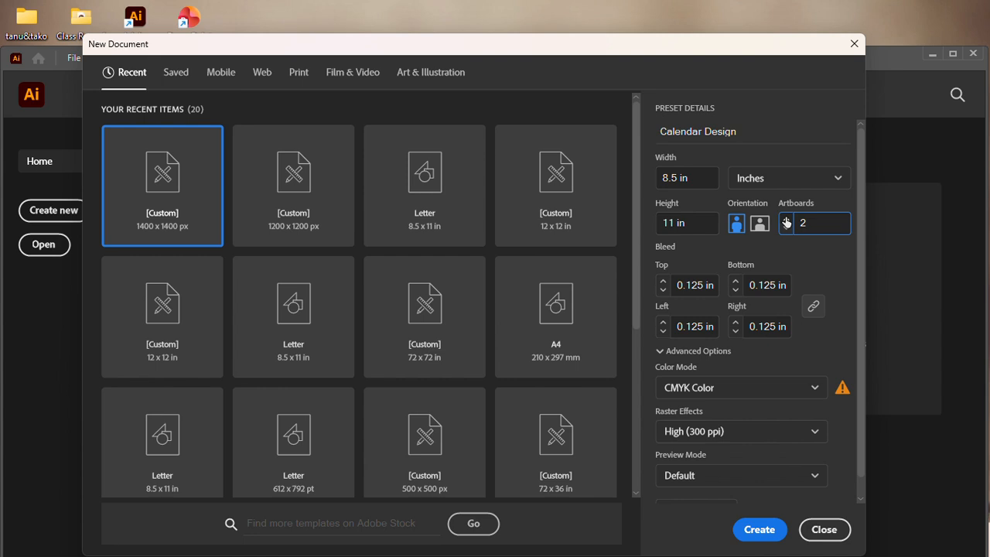
pyautogui.click(786, 219)
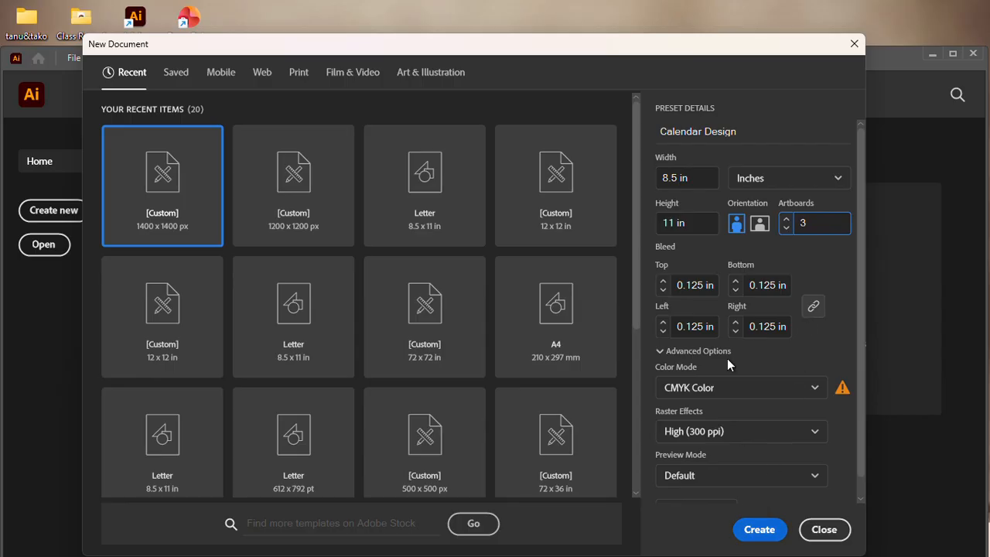
pyautogui.click(756, 530)
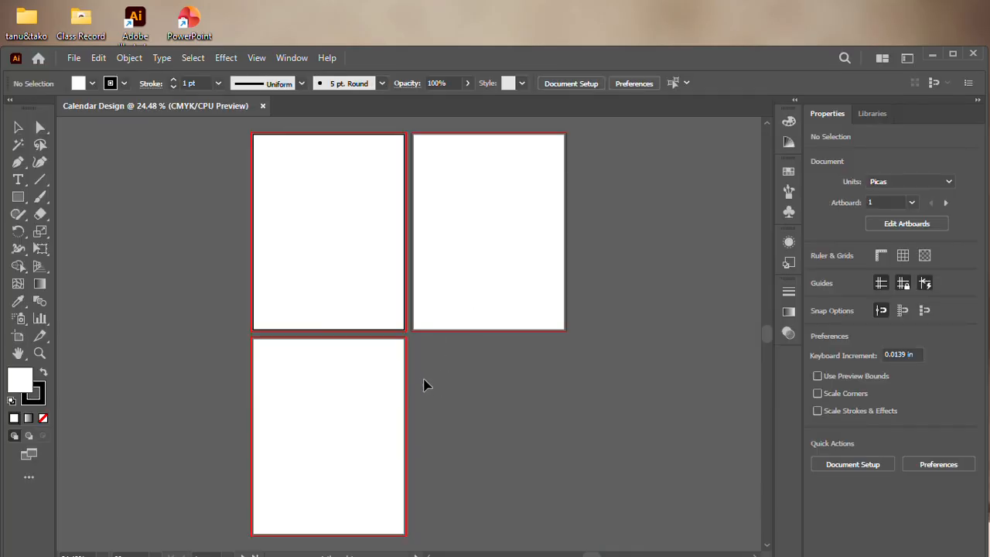
# Look over the blank artboards and their bleed borders in the new document.
pyautogui.scroll(1, 384, 355)
pyautogui.scroll(-1, 385, 337)
pyautogui.scroll(1, 385, 337)
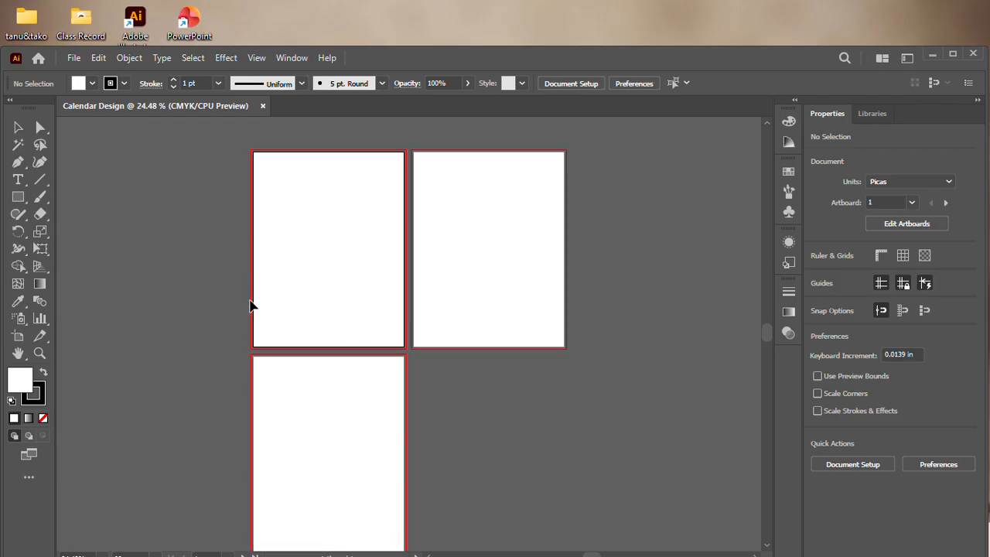
pyautogui.scroll(1, 283, 224)
pyautogui.scroll(2, 281, 220)
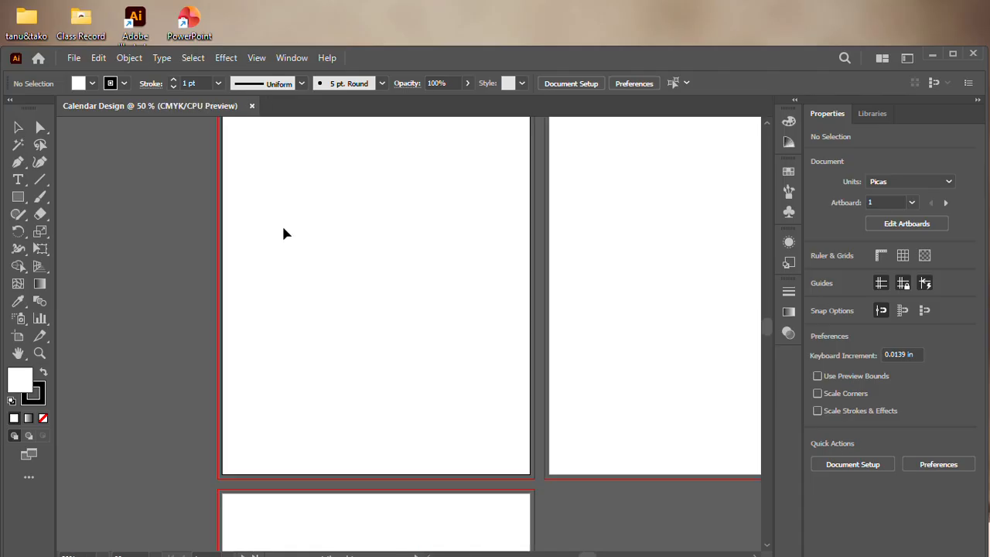
pyautogui.scroll(3, 284, 241)
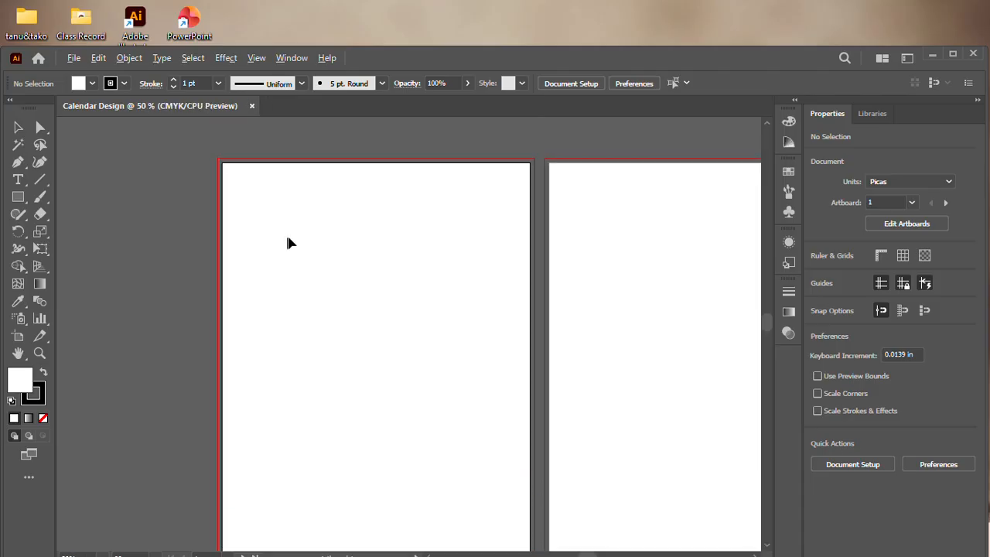
pyautogui.scroll(-1, 286, 242)
pyautogui.scroll(-1, 287, 244)
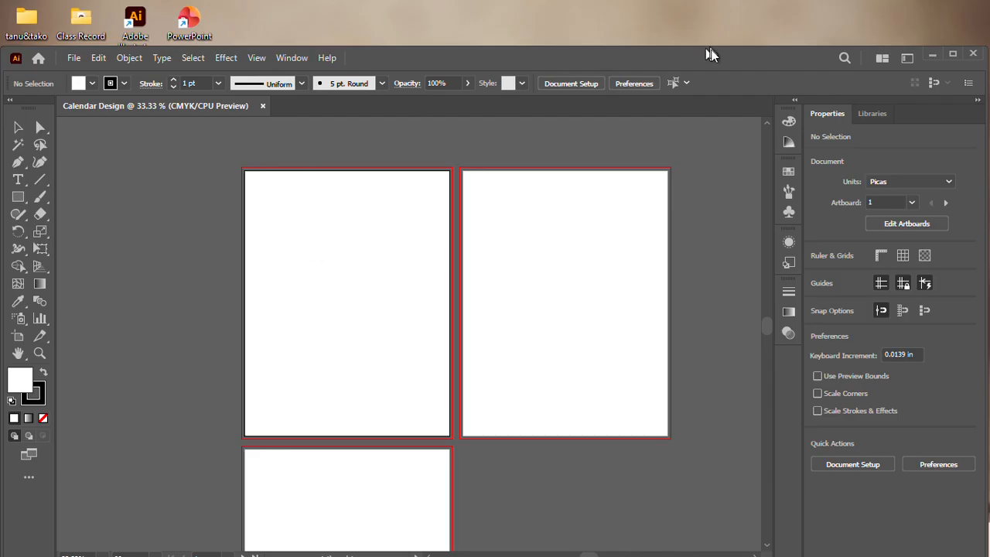
# Switch to Chrome and show the image results for the "calendar design size" search.
pyautogui.click(930, 53)
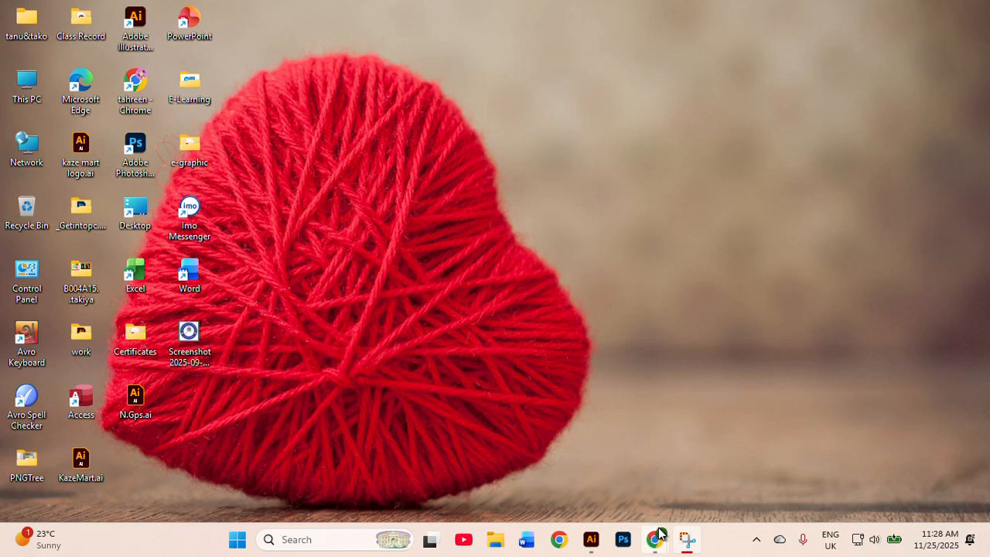
pyautogui.moveTo(657, 541)
pyautogui.click(603, 470)
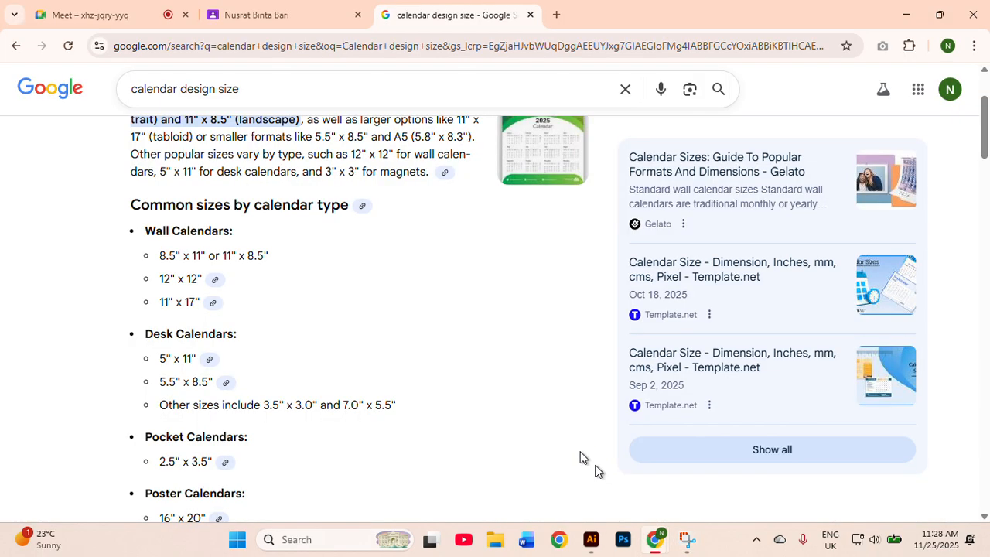
pyautogui.scroll(2, 244, 193)
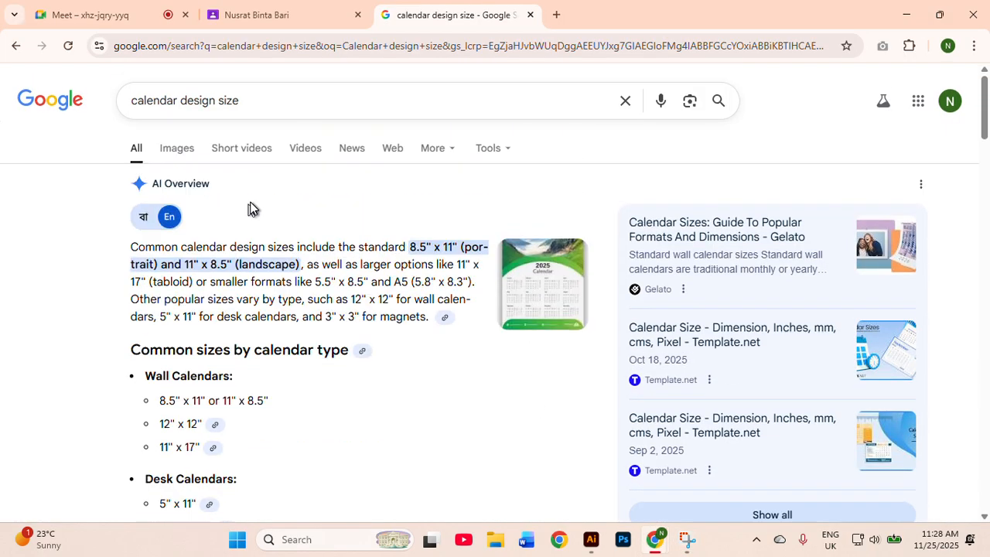
pyautogui.click(188, 160)
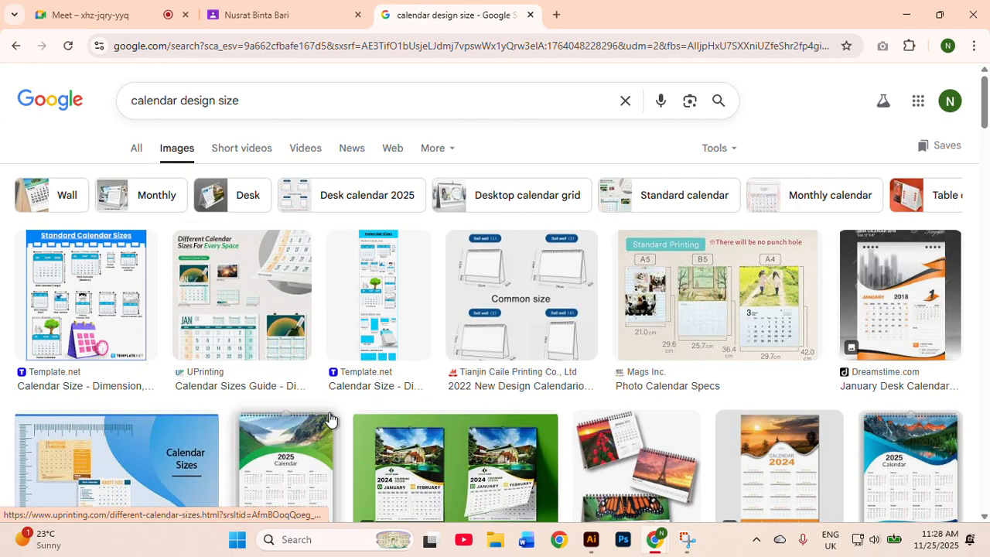
# Preview the green 2025 wall calendar and the 2024 January–February wall calendar among the image results.
pyautogui.scroll(-2, 283, 302)
pyautogui.click(291, 318)
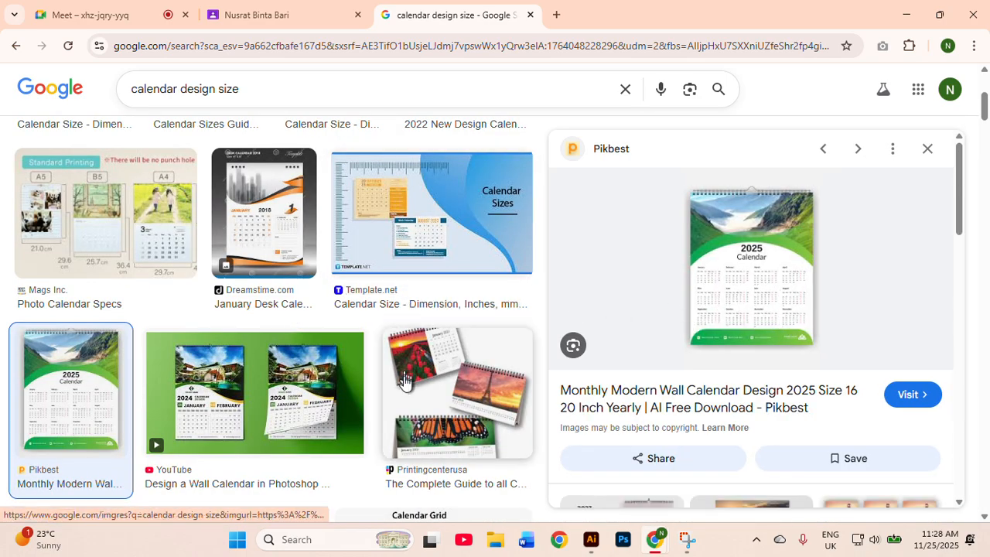
pyautogui.click(284, 396)
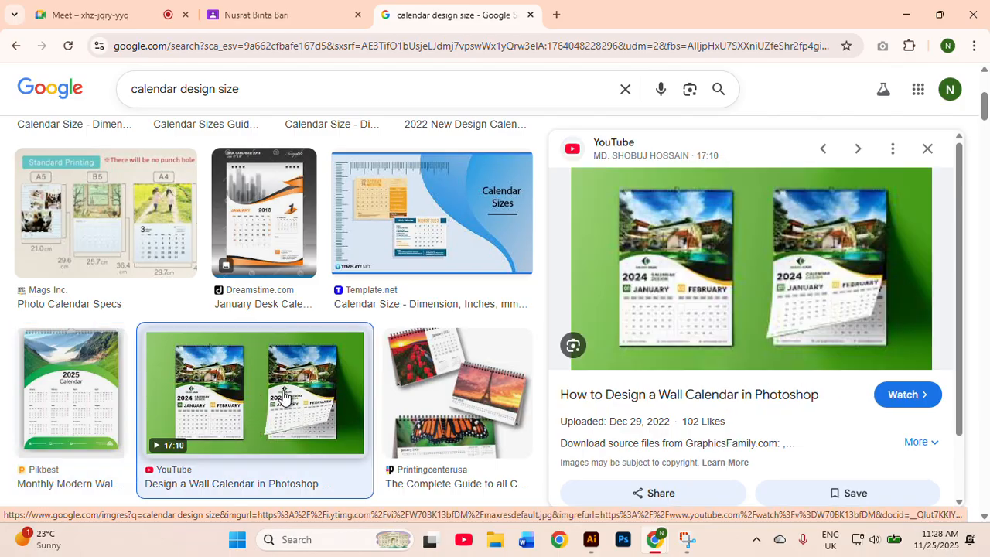
pyautogui.click(720, 300)
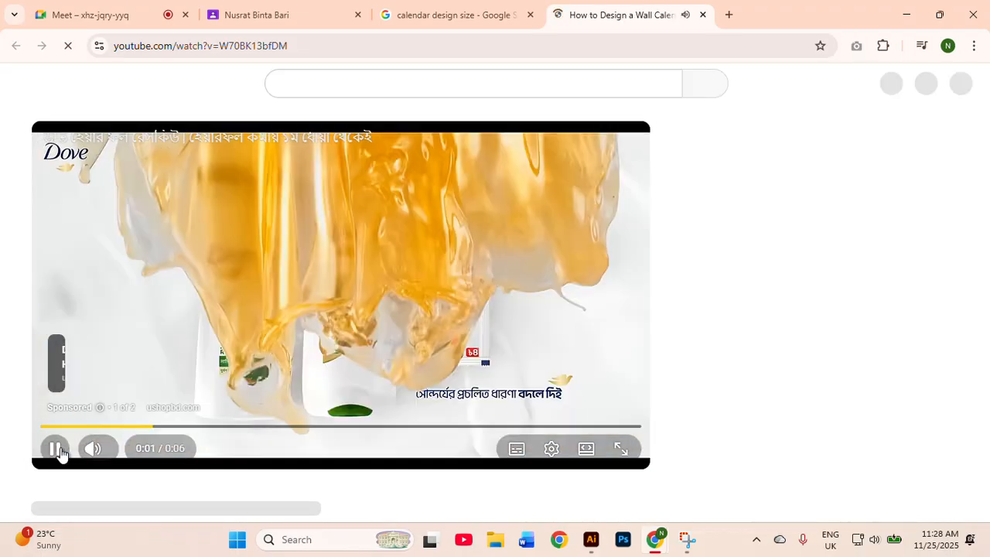
pyautogui.click(56, 449)
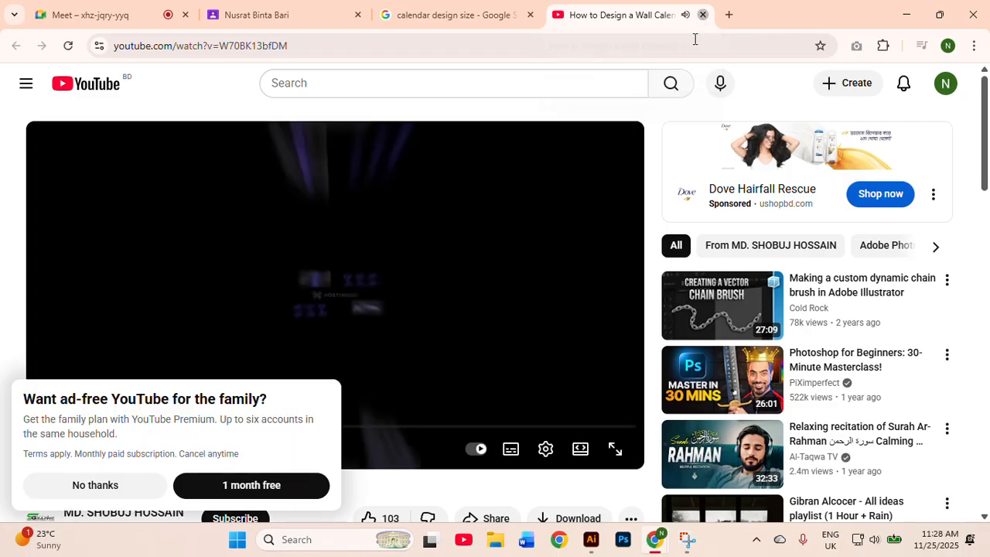
pyautogui.click(702, 15)
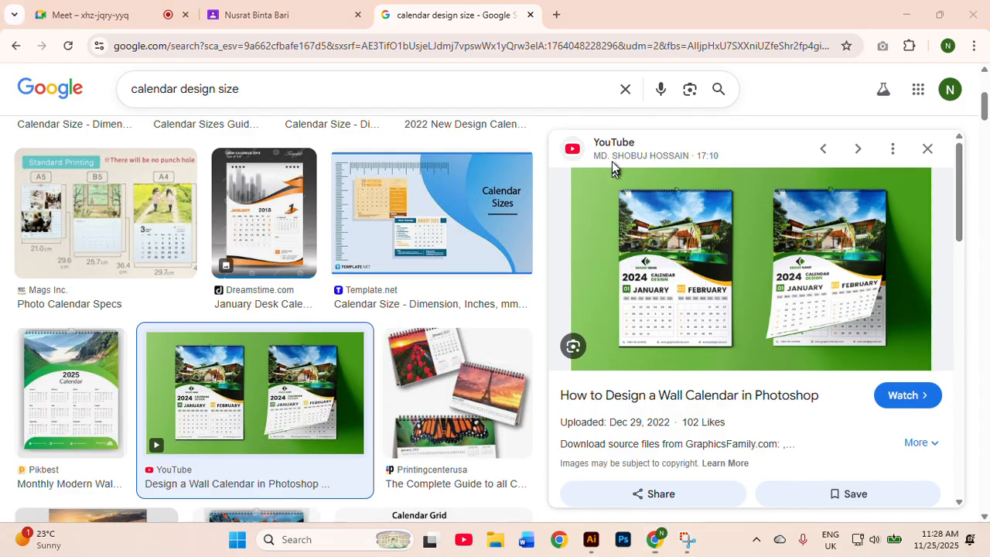
# Capture a screen snip of the flat 2024 January–February wall calendar in the image preview.
pyautogui.press('super+shift+s')
pyautogui.moveTo(607, 181); pyautogui.dragTo(741, 355)
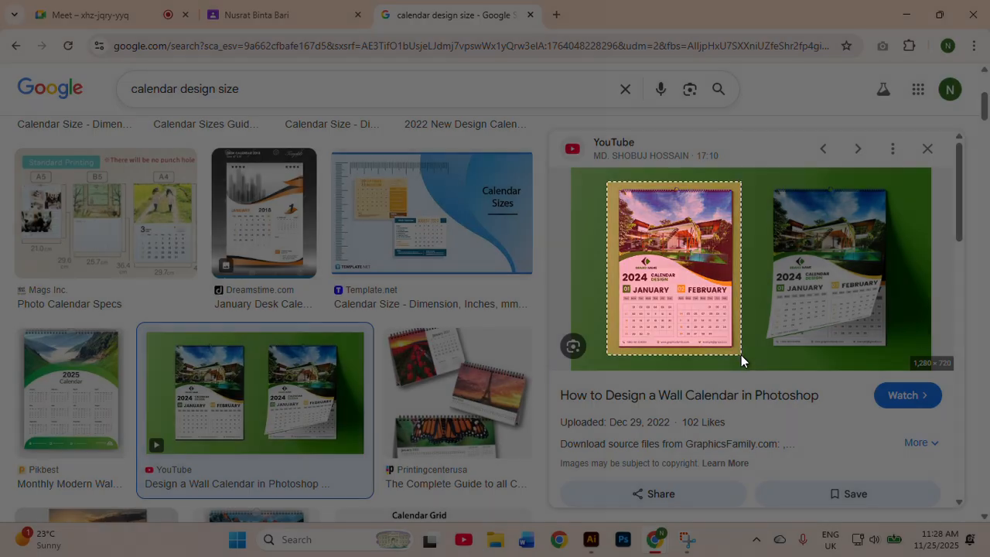
# Browse more calendar image results and preview Vecteezy's three-page 2024 wall calendar template, closing the preview.
pyautogui.scroll(-4, 336, 348)
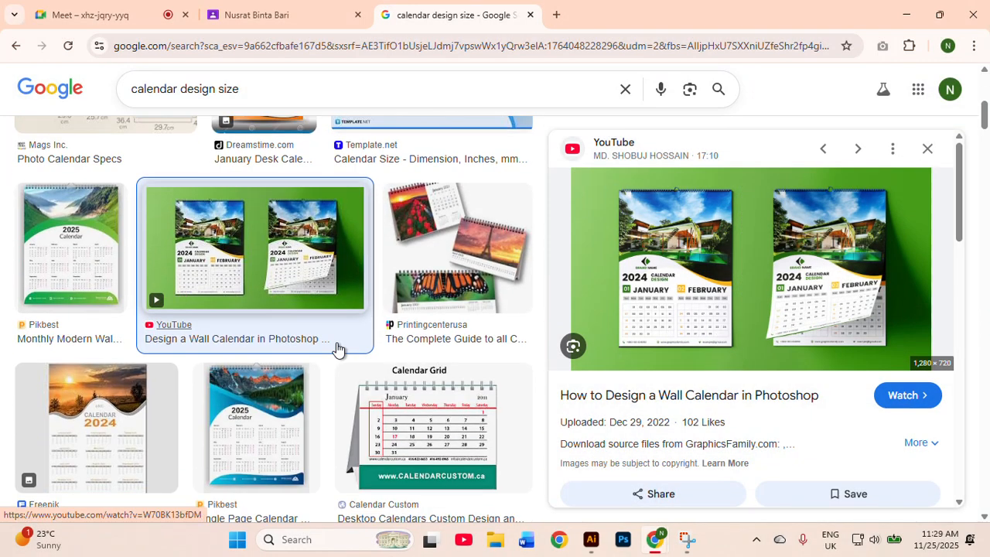
pyautogui.scroll(-2, 337, 350)
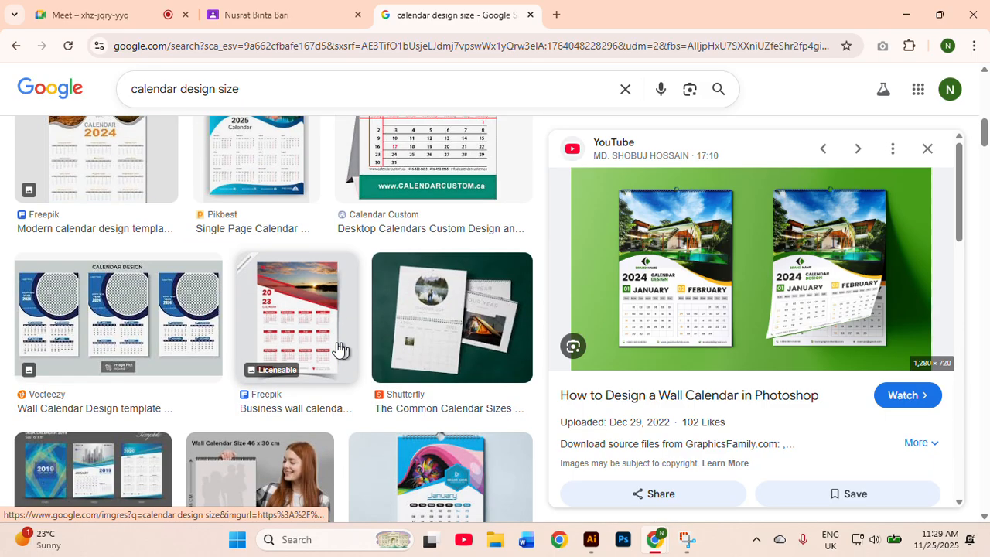
pyautogui.scroll(-2, 338, 348)
pyautogui.scroll(2, 338, 348)
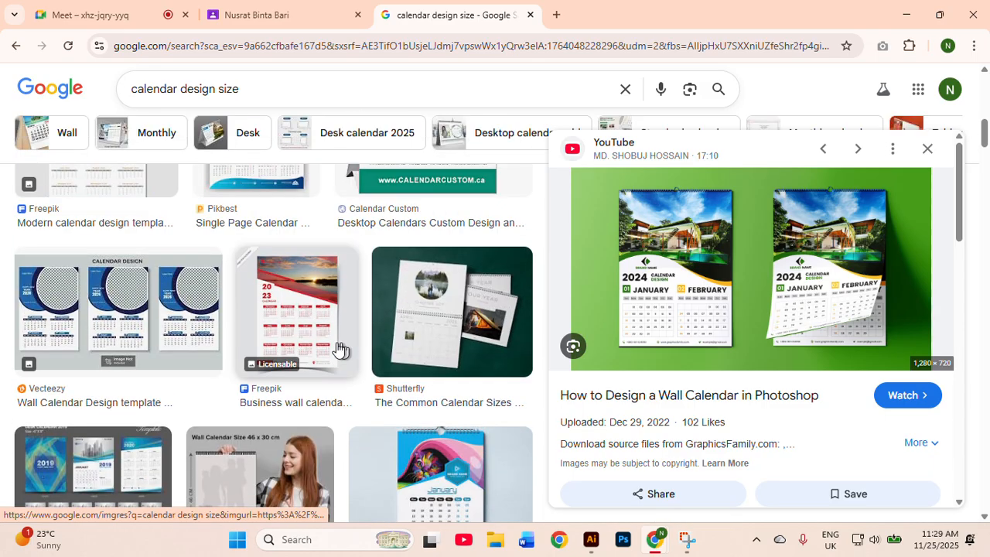
pyautogui.scroll(-4, 338, 348)
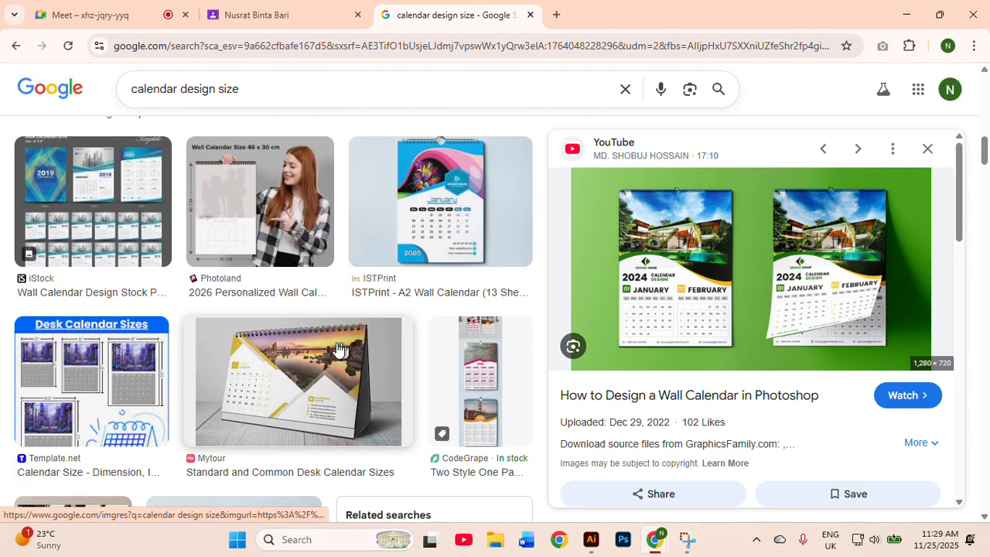
pyautogui.scroll(4, 338, 348)
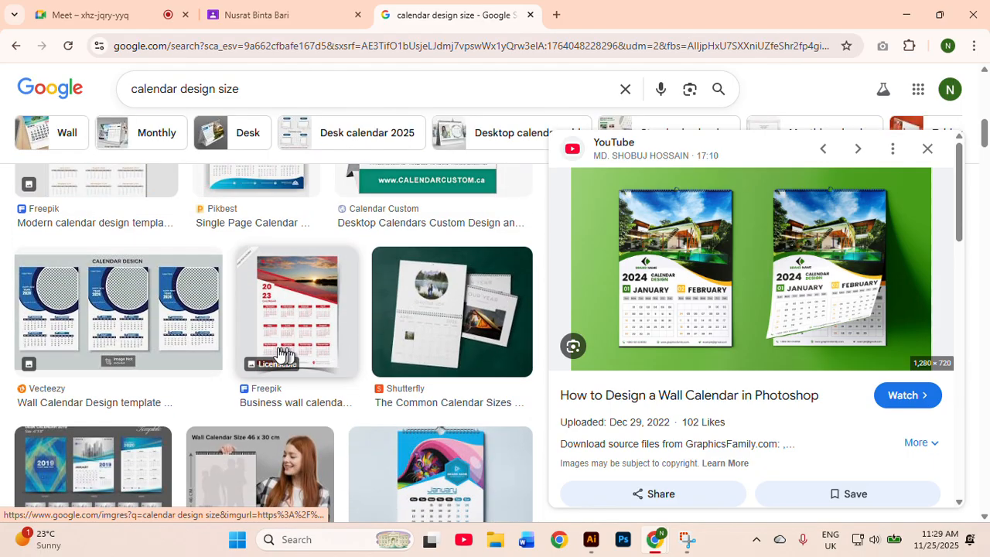
pyautogui.click(139, 313)
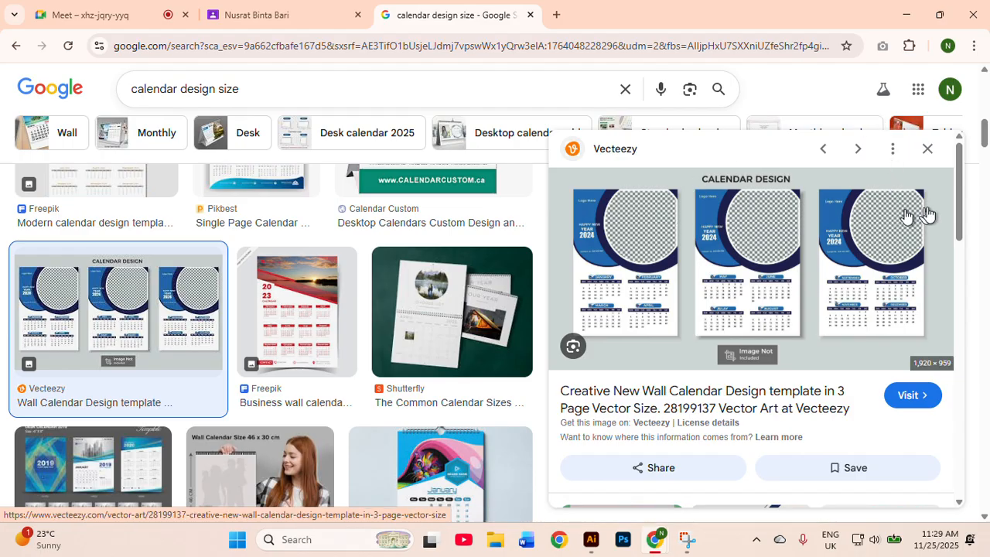
pyautogui.click(932, 155)
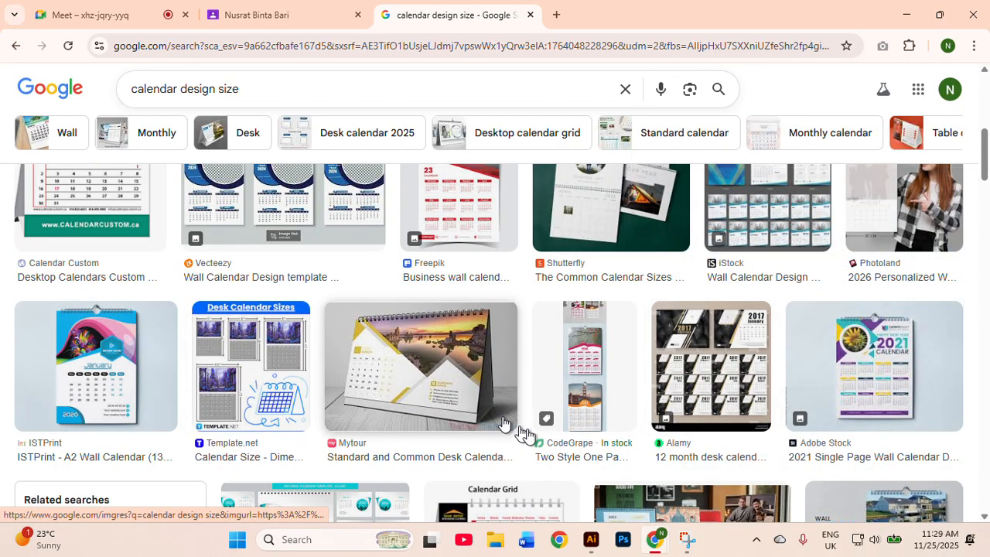
# Switch to Illustrator and place the calendar snip "Screenshot 2025-11-25 112902.png" as a linked image, about 7.1 x 9.2 in.
pyautogui.click(591, 540)
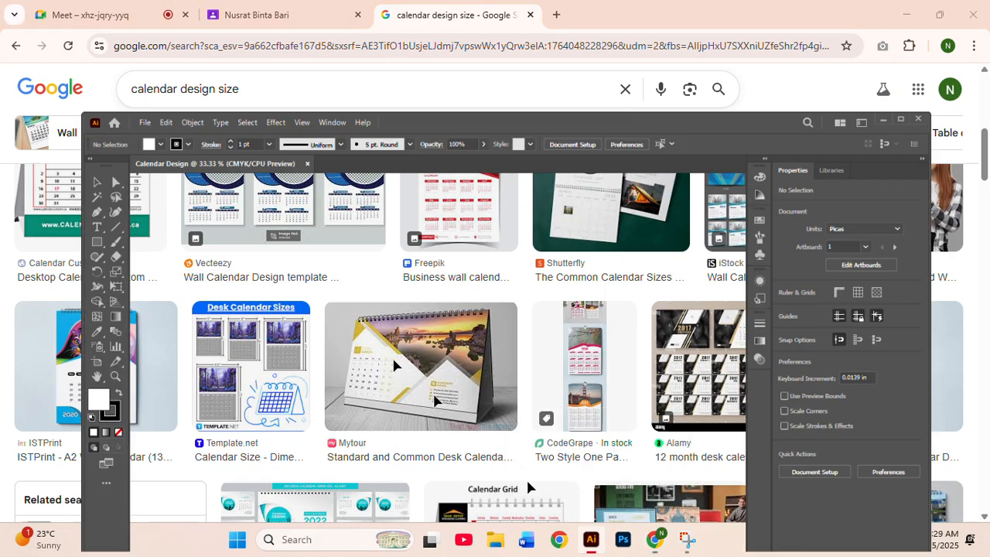
pyautogui.click(76, 60)
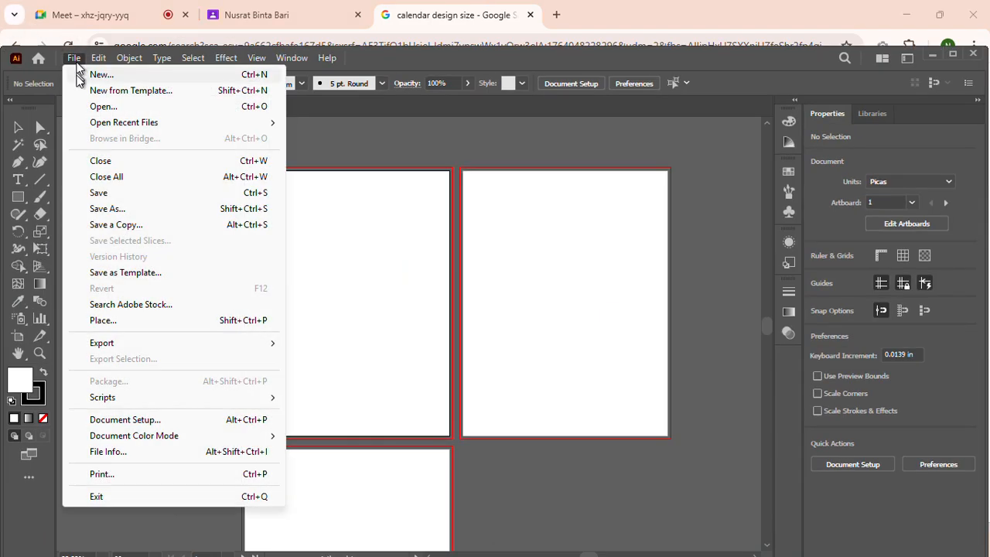
pyautogui.click(121, 324)
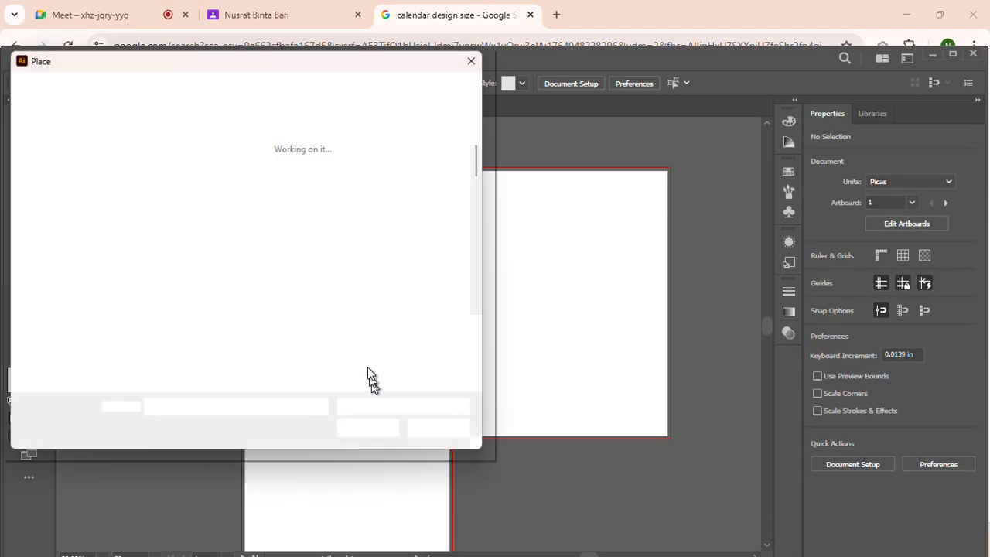
pyautogui.scroll(-10, 327, 325)
pyautogui.click(169, 259)
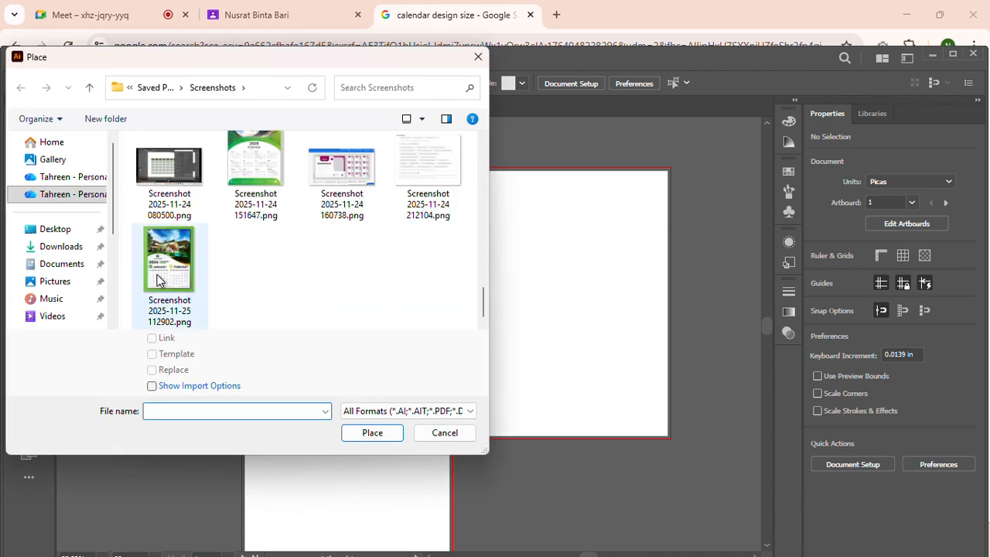
pyautogui.click(371, 432)
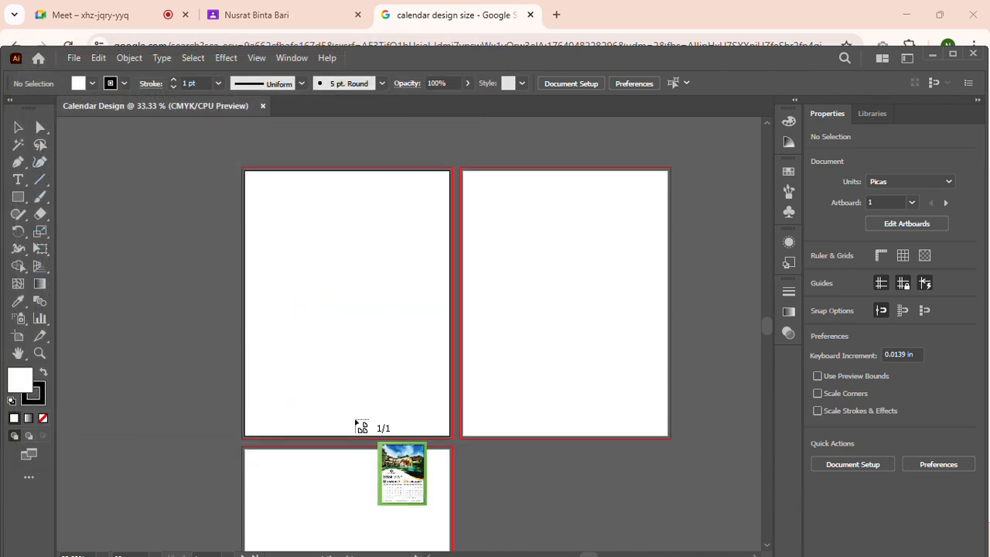
pyautogui.moveTo(86, 152); pyautogui.dragTo(262, 473)
# Move the calendar image onto the second artboard, stretch it to about 9.2 x 12.5 in and embed it.
pyautogui.moveTo(168, 251); pyautogui.dragTo(569, 269)
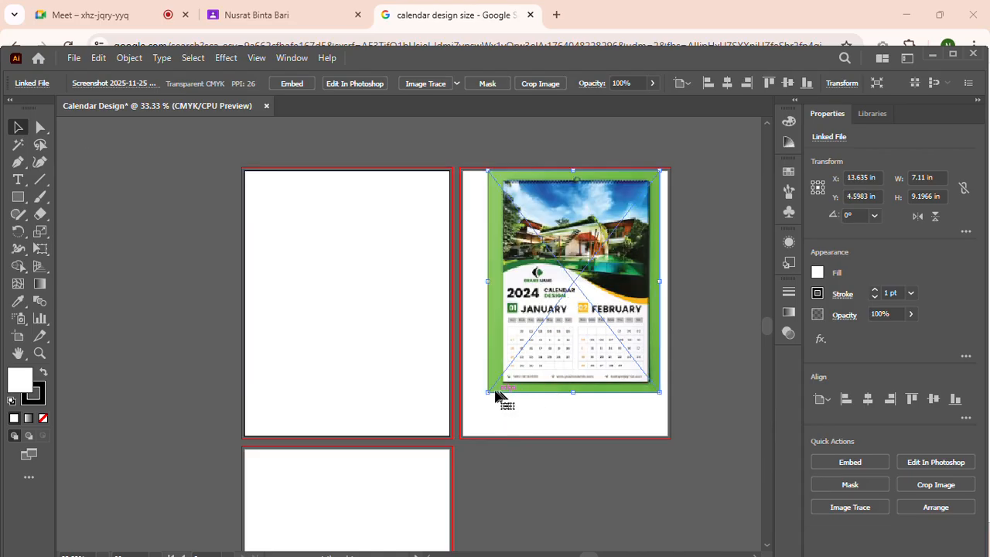
pyautogui.moveTo(495, 394); pyautogui.dragTo(462, 462)
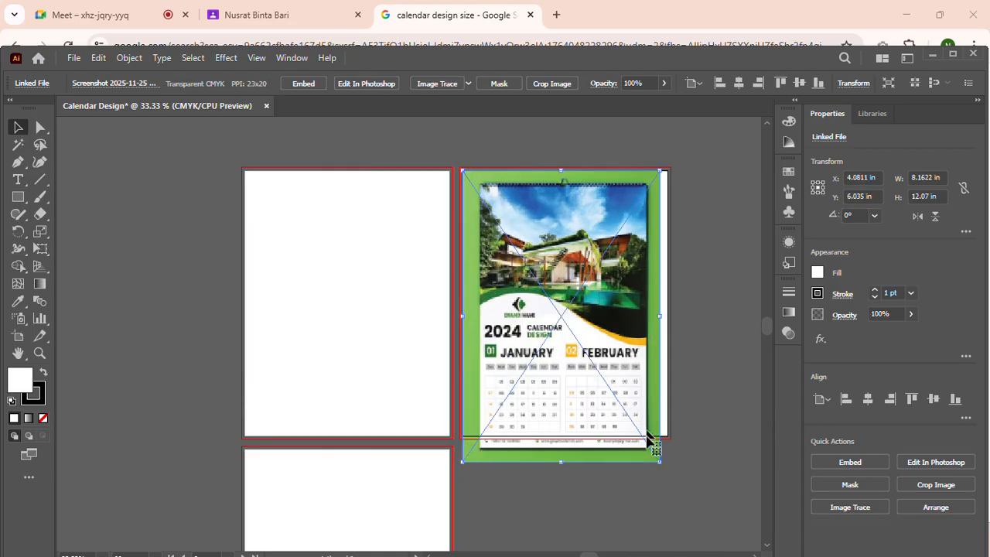
pyautogui.moveTo(662, 464); pyautogui.dragTo(684, 473)
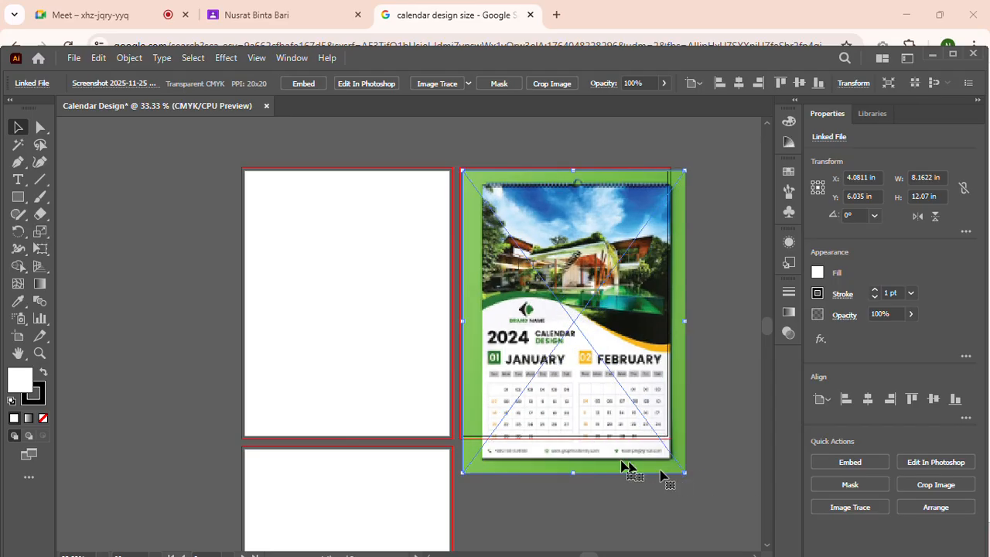
pyautogui.click(303, 84)
pyautogui.click(316, 309)
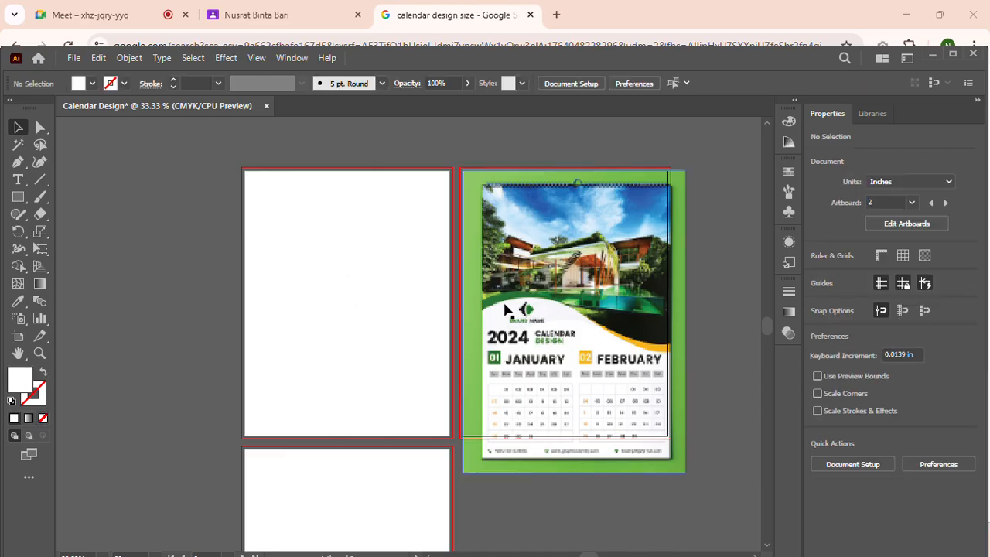
pyautogui.moveTo(499, 319); pyautogui.dragTo(505, 284)
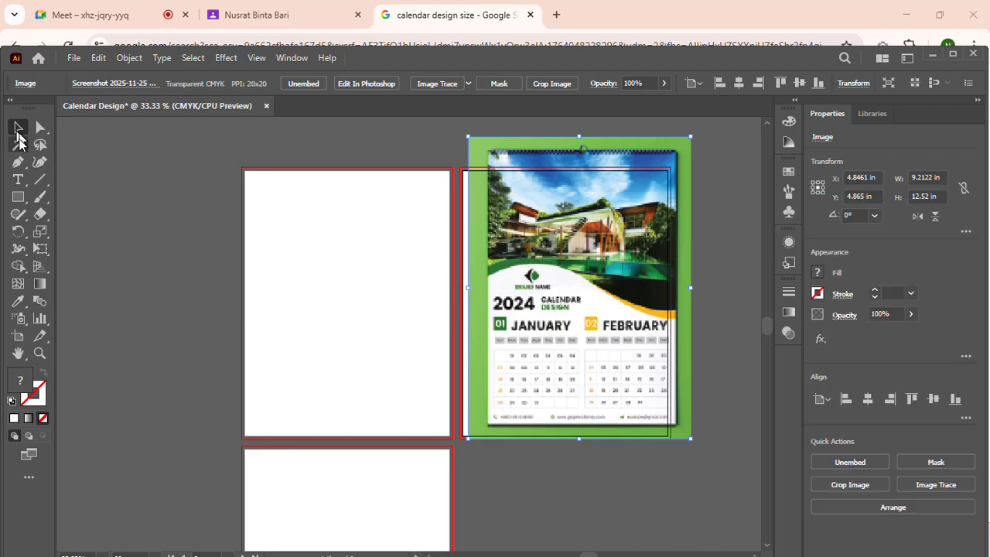
# With the Pen tool, draw a wavy curve across the first artboard from 3.16 in down its left edge to 3.82 in down its right edge.
pyautogui.click(17, 162)
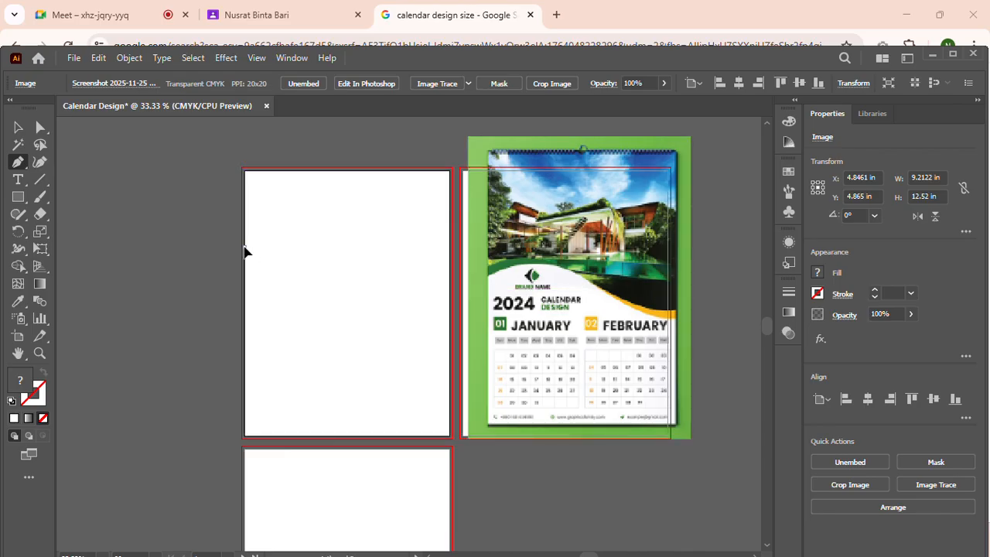
pyautogui.click(244, 246)
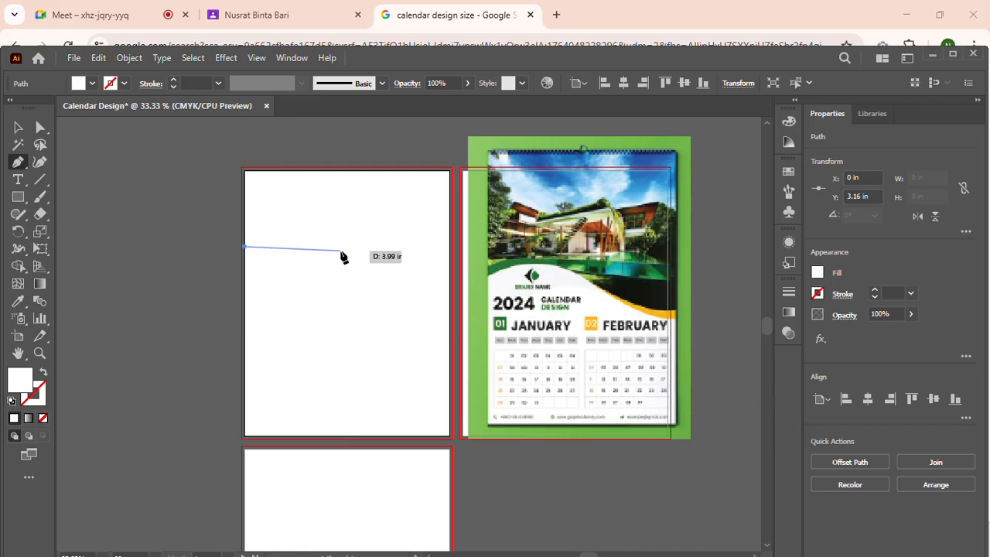
pyautogui.moveTo(347, 247); pyautogui.dragTo(410, 270)
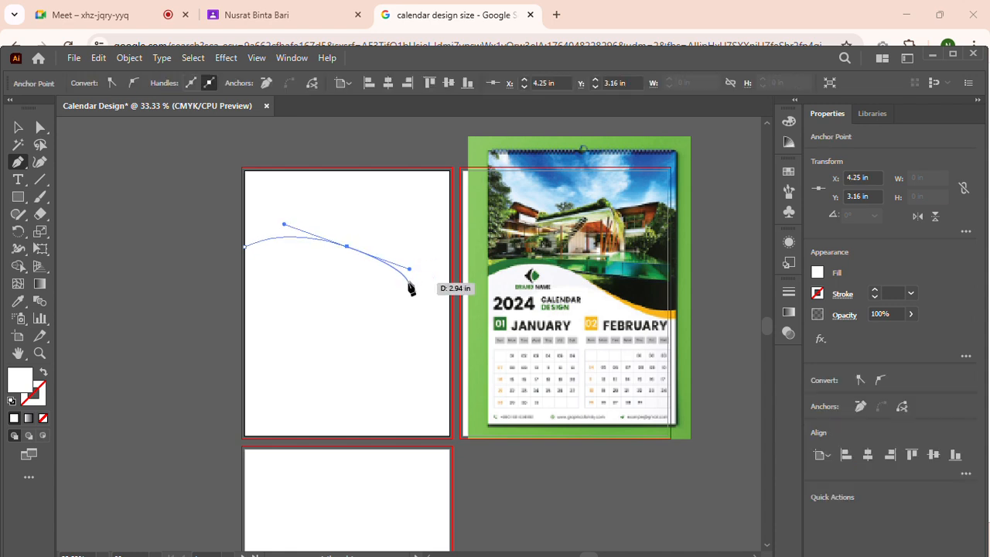
pyautogui.click(347, 247)
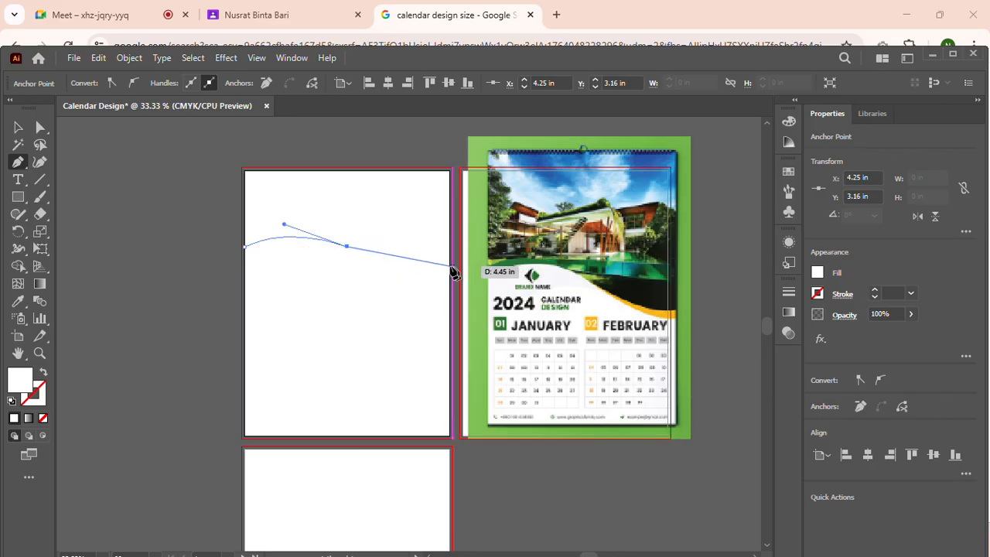
pyautogui.moveTo(449, 263); pyautogui.dragTo(512, 242)
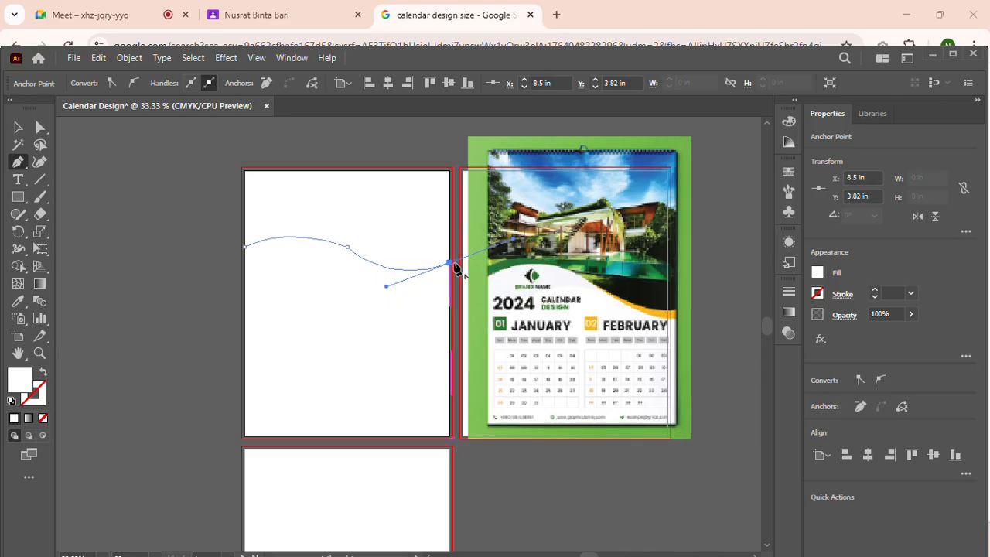
# Remove the curve's outgoing handle at the right edge and close the path through the artboard's two upper corners.
pyautogui.moveTo(451, 266); pyautogui.dragTo(500, 142)
pyautogui.hotkey('ctrl', '=')
pyautogui.hotkey('ctrl', '=')
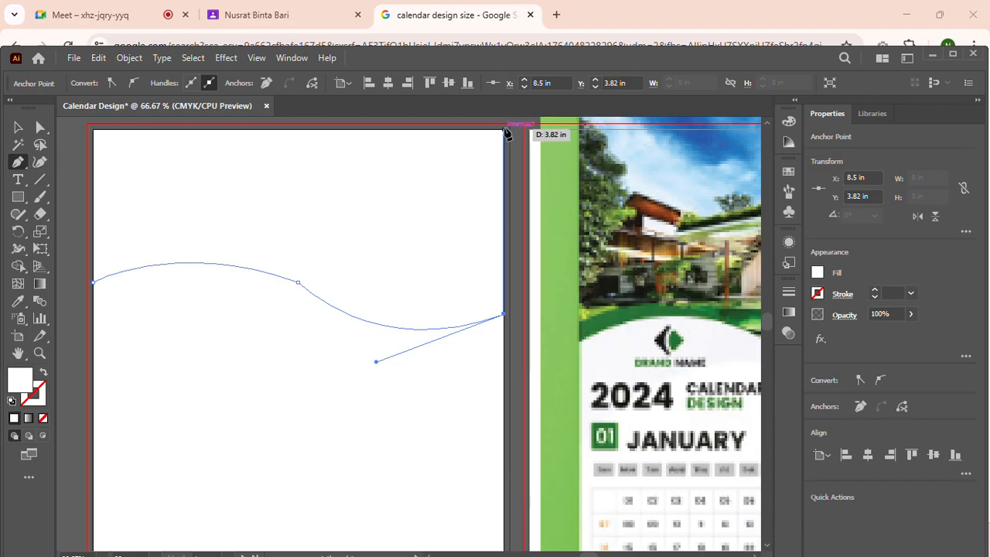
pyautogui.click(504, 130)
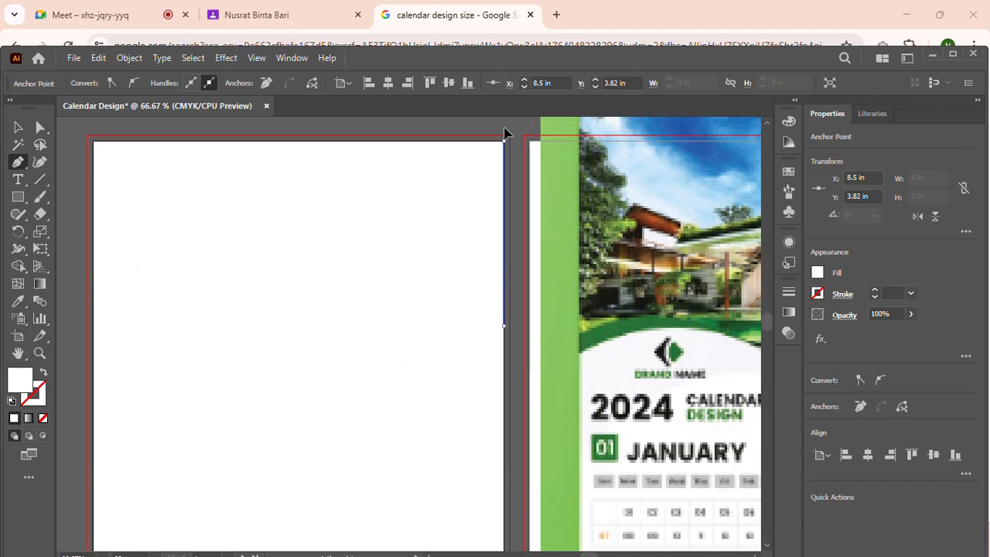
pyautogui.click(94, 142)
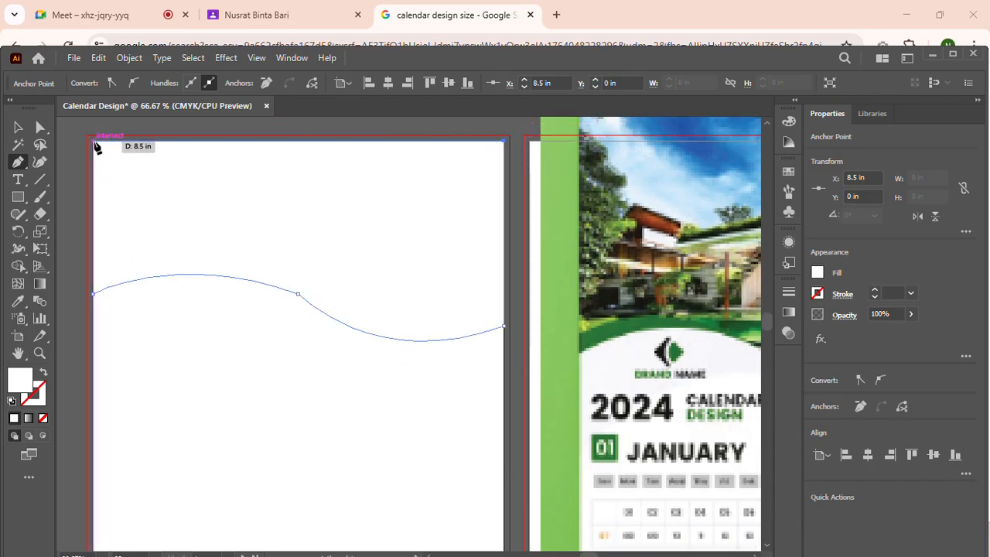
pyautogui.click(95, 295)
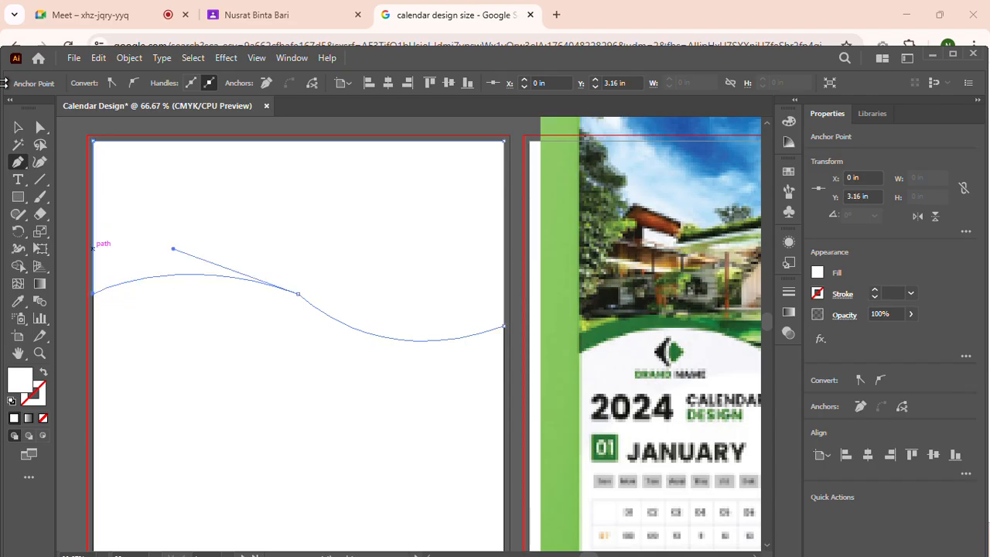
# Select the closed wavy shape and give it a 0.25 pt black stroke and a light orange fill.
pyautogui.click(18, 129)
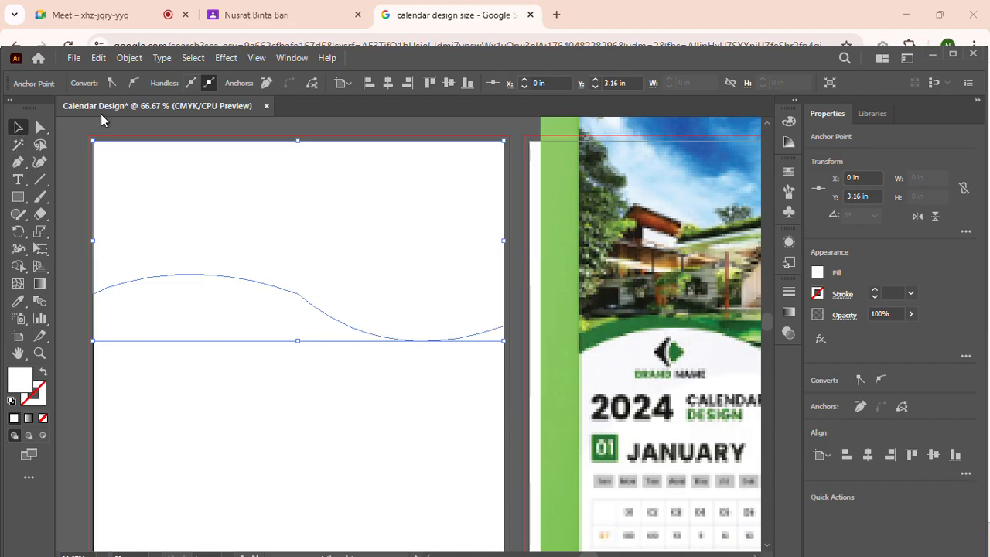
pyautogui.click(77, 252)
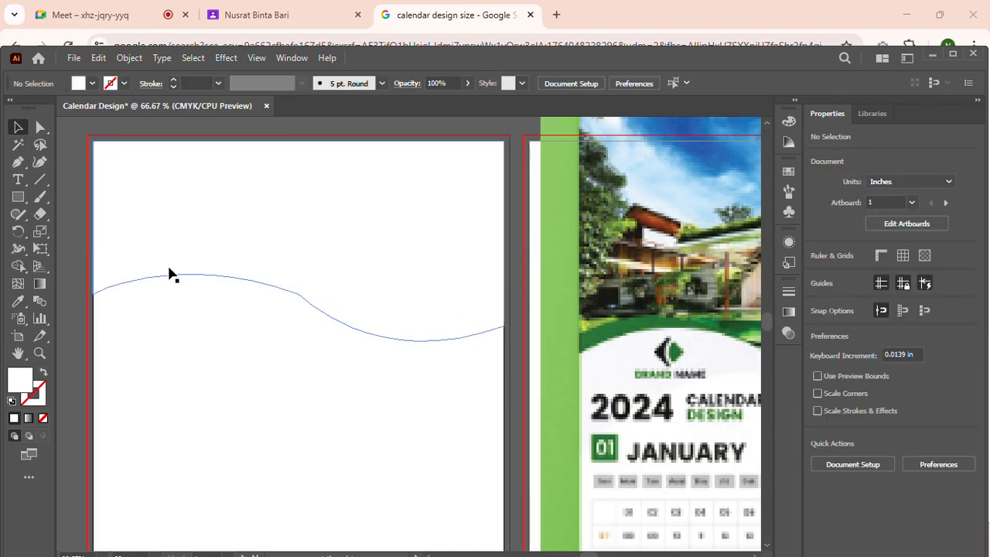
pyautogui.click(172, 274)
pyautogui.click(182, 455)
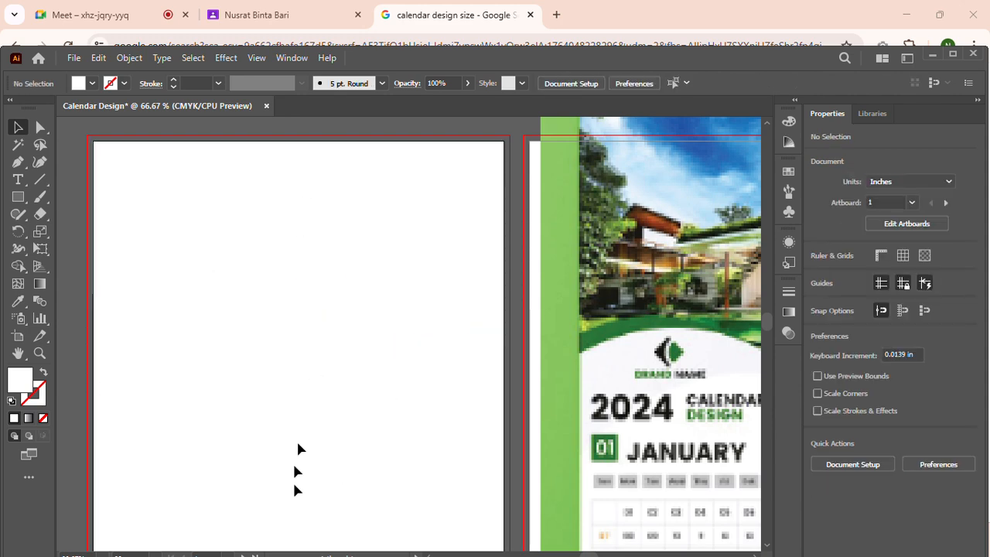
pyautogui.hotkey('ctrl', 'v')
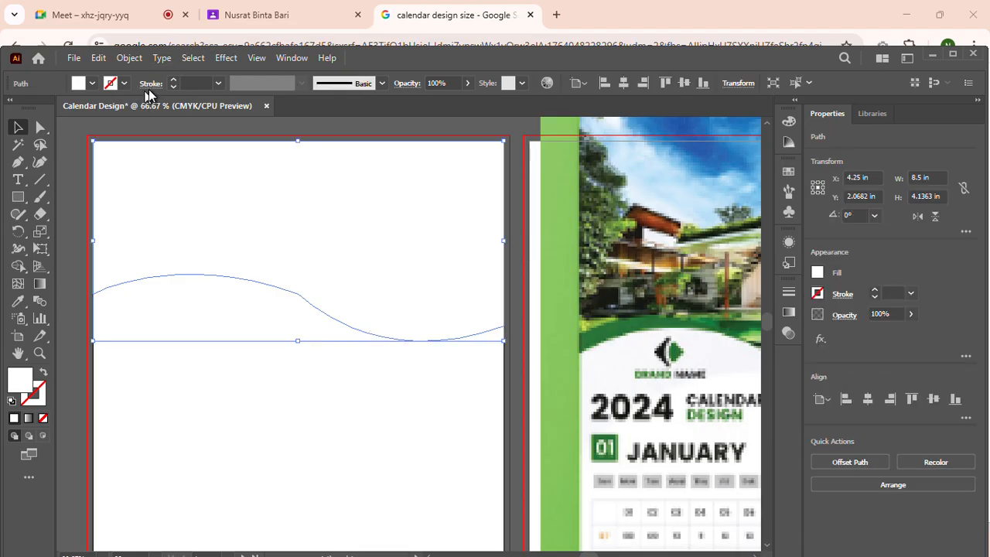
pyautogui.click(174, 79)
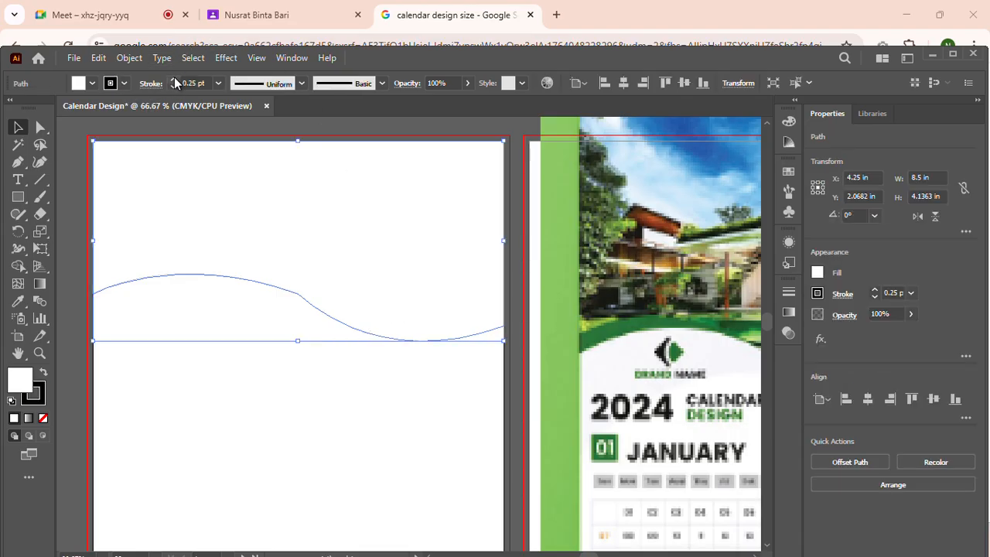
pyautogui.click(91, 86)
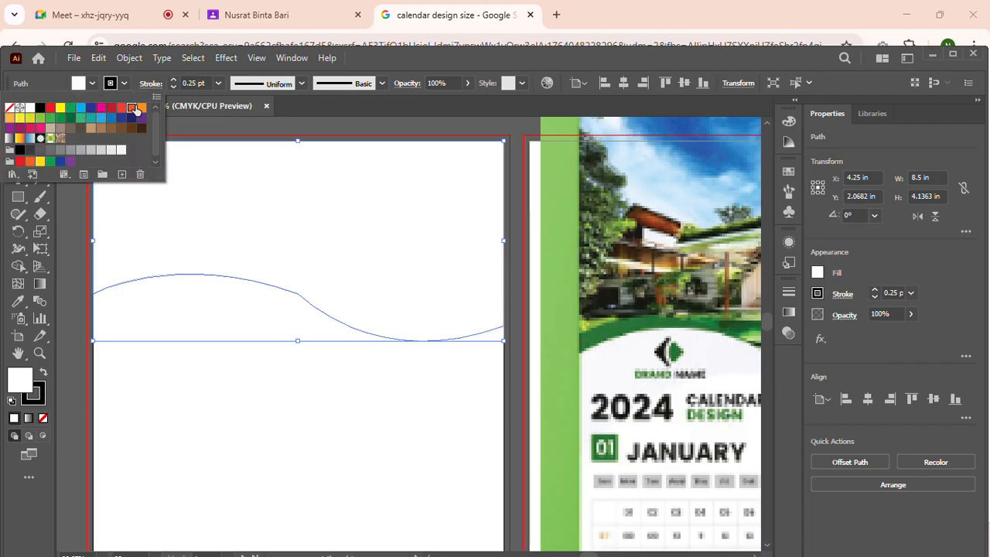
pyautogui.click(132, 107)
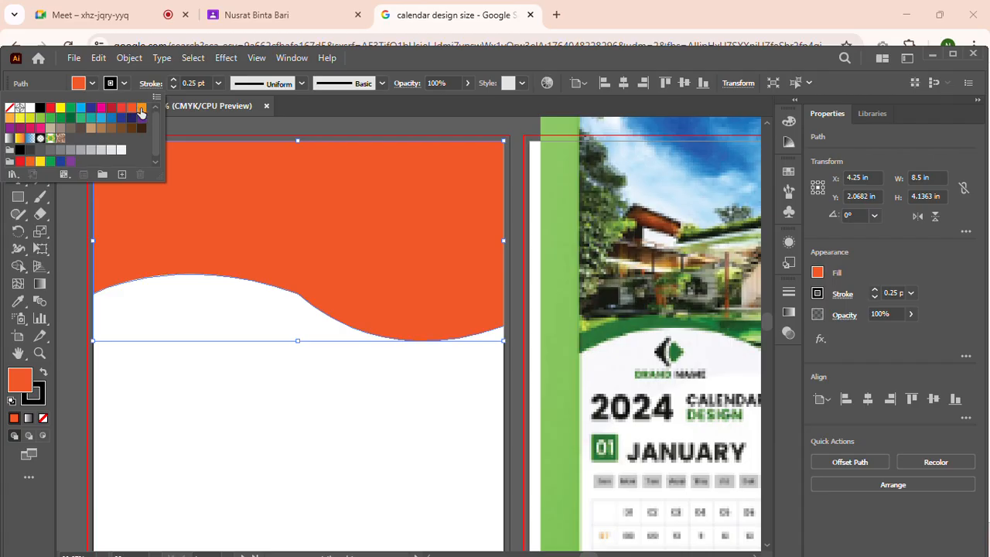
pyautogui.click(141, 109)
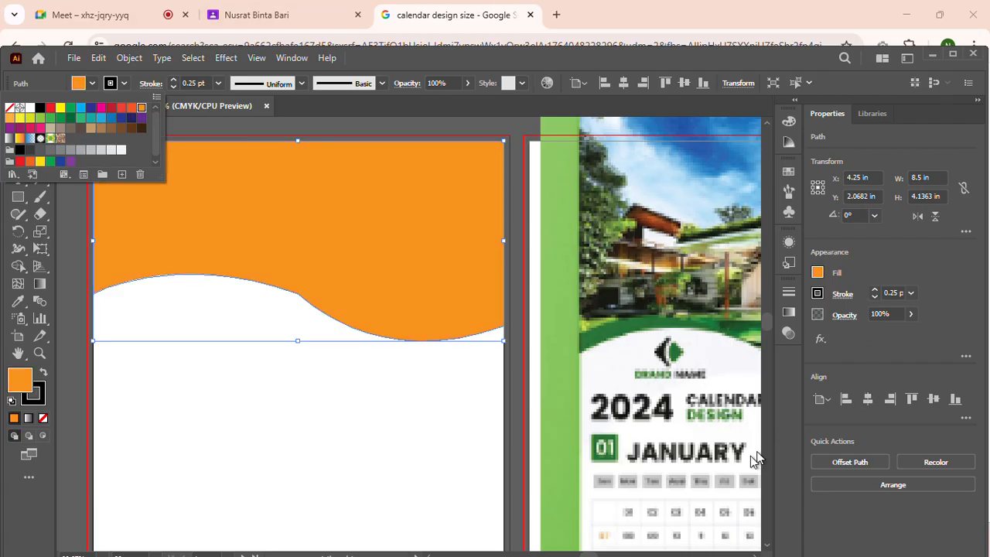
# Try rounding the sharp corner in the middle of the orange shape's wavy edge.
pyautogui.click(304, 419)
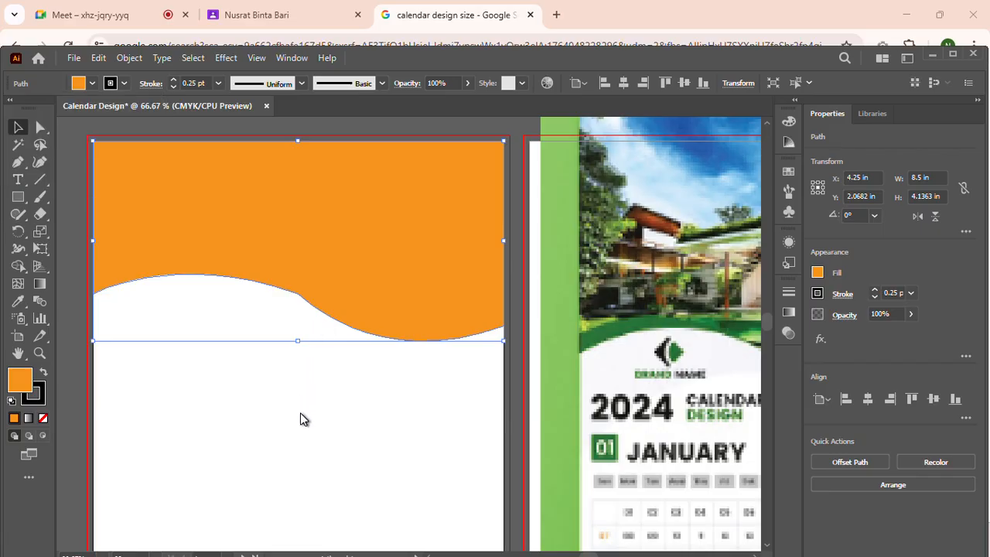
pyautogui.scroll(2, 329, 259)
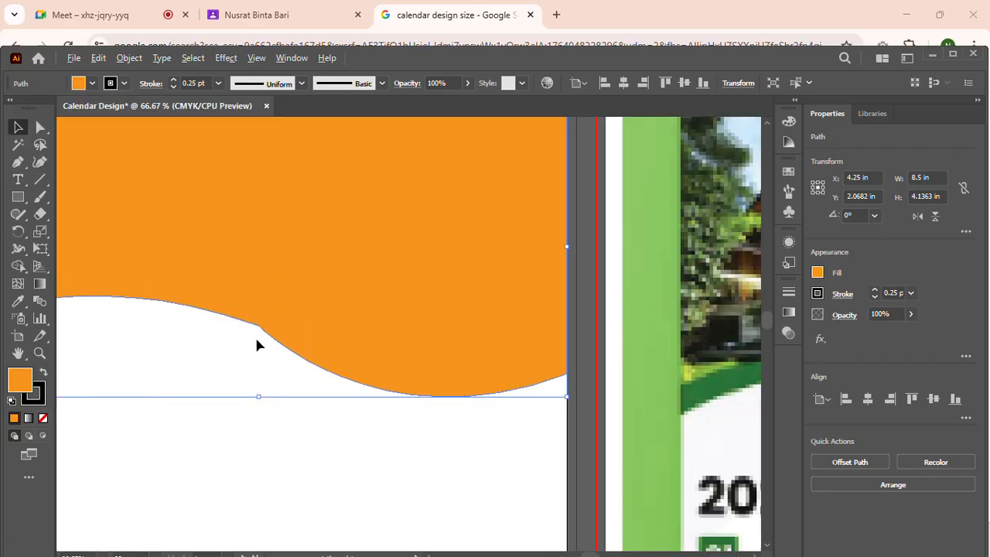
pyautogui.scroll(-2, 258, 344)
pyautogui.click(249, 431)
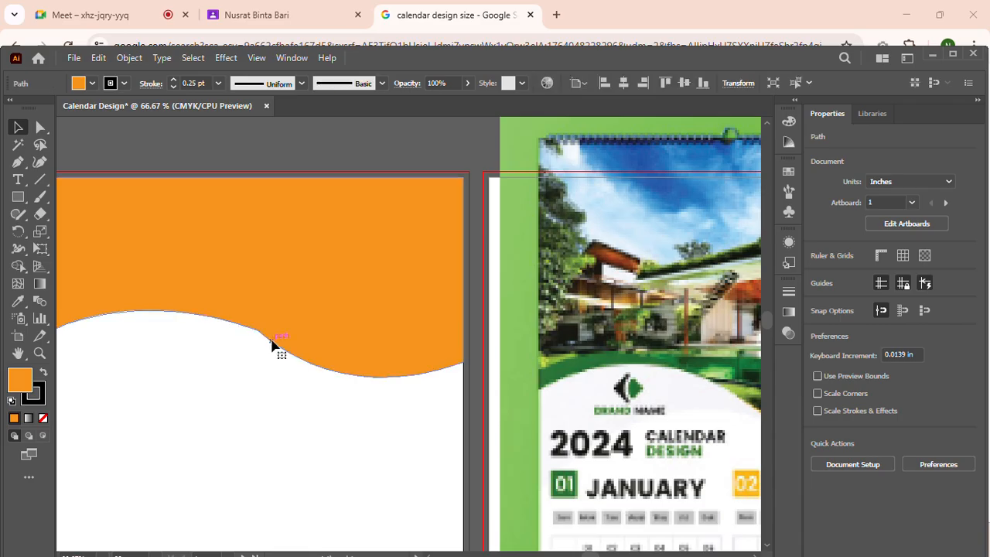
pyautogui.click(273, 346)
pyautogui.click(40, 126)
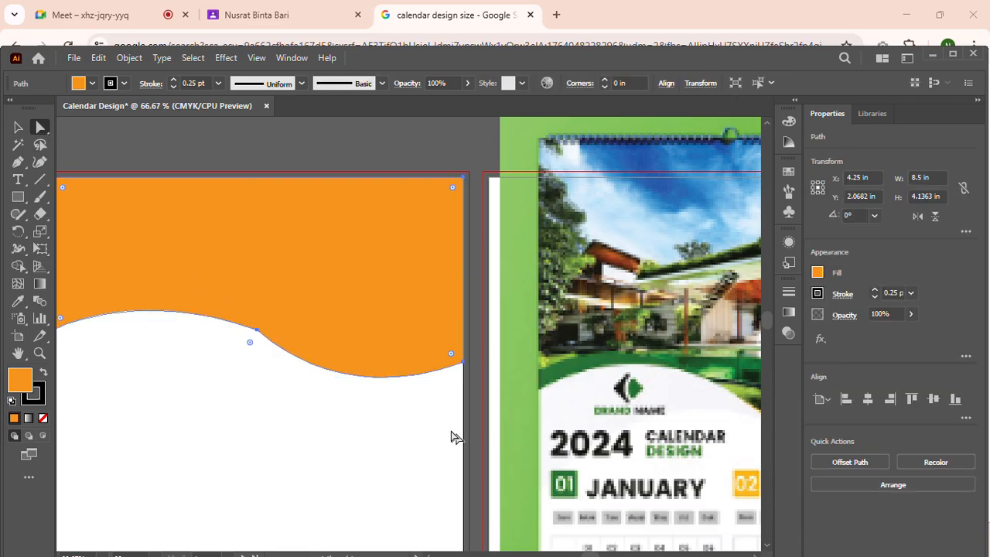
pyautogui.moveTo(250, 342); pyautogui.dragTo(302, 186)
pyautogui.moveTo(250, 343); pyautogui.dragTo(176, 478)
pyautogui.click(184, 444)
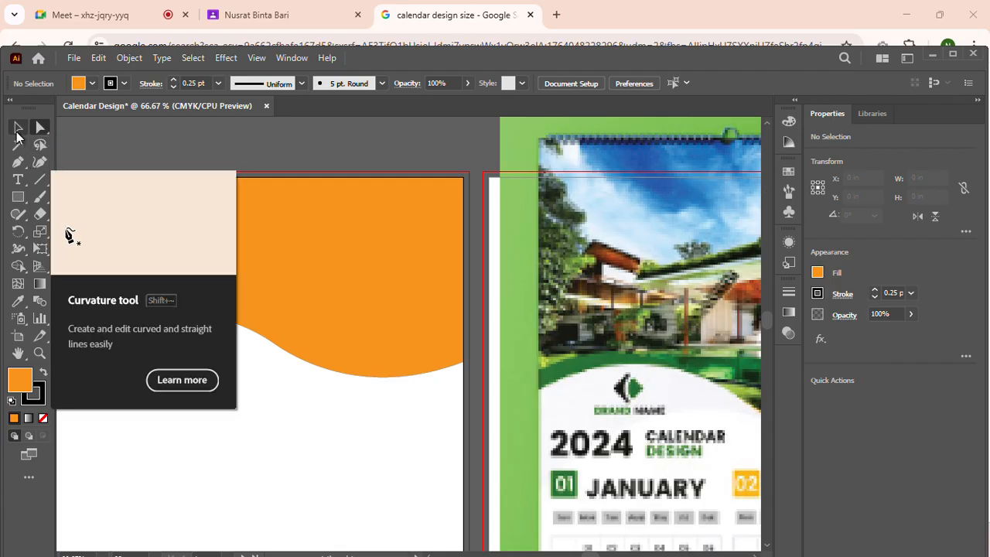
pyautogui.click(227, 316)
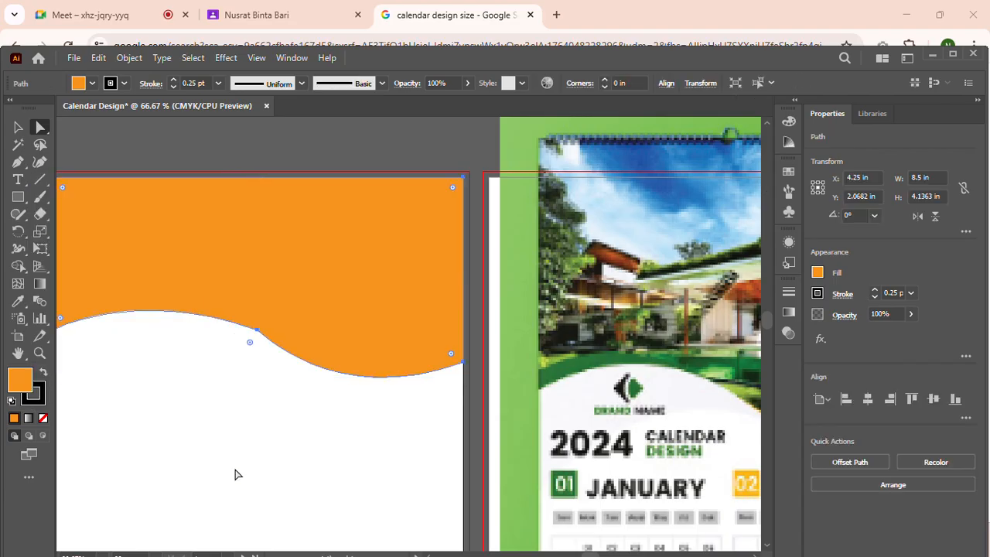
pyautogui.click(184, 404)
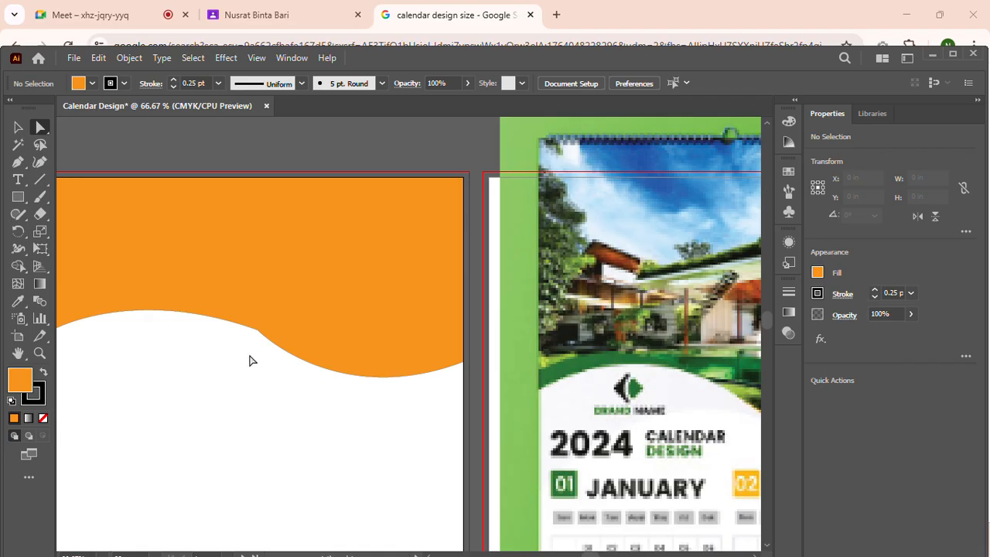
# Try reshaping the wavy edge by moving its middle anchor point, and undo the change.
pyautogui.scroll(3, 249, 360)
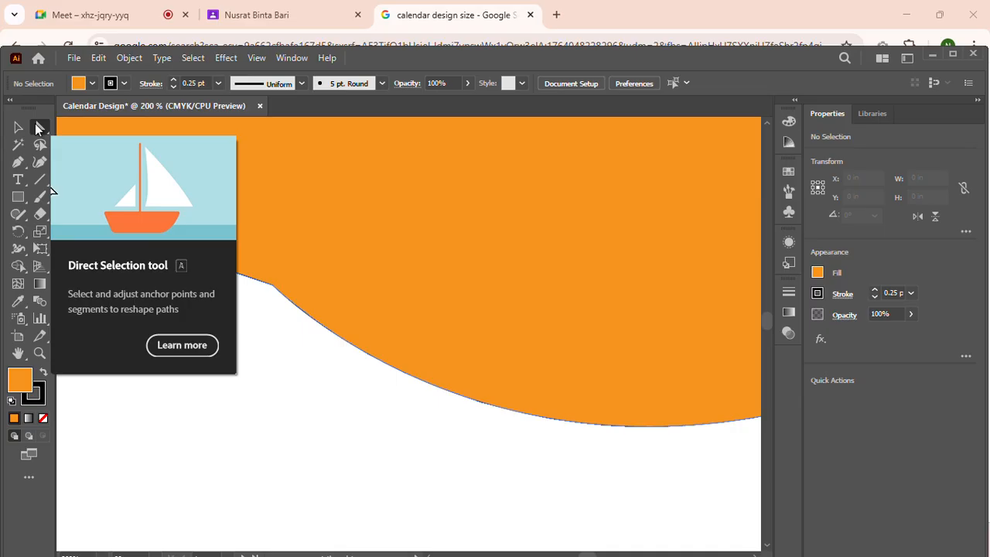
pyautogui.click(39, 129)
pyautogui.moveTo(205, 205); pyautogui.dragTo(413, 446)
pyautogui.hotkey('ctrl', 'z')
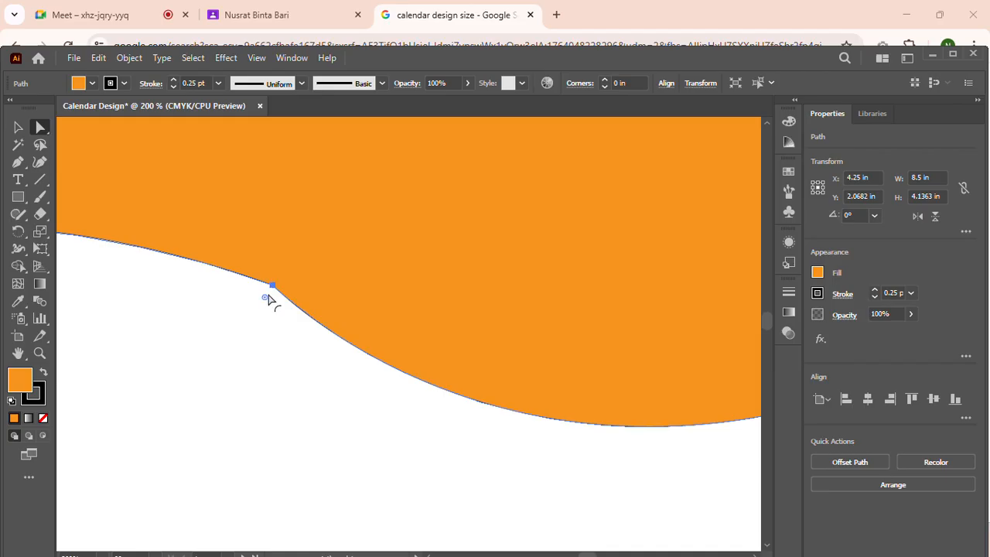
pyautogui.moveTo(276, 287); pyautogui.dragTo(348, 214)
pyautogui.hotkey('ctrl', 'z')
pyautogui.scroll(-4, 371, 362)
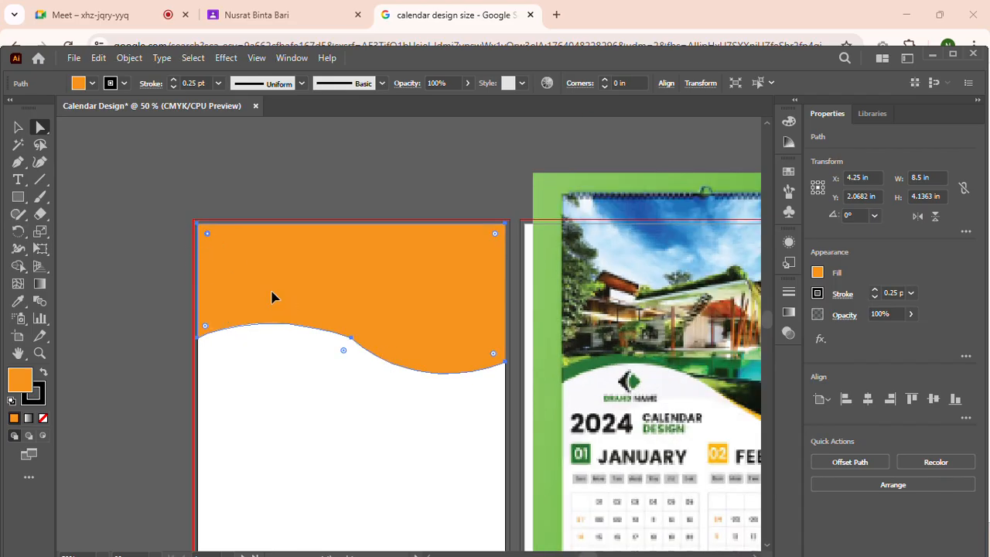
# Try rounding all corners of the orange shape together to about 1.39 in, and undo it.
pyautogui.click(18, 127)
pyautogui.click(89, 184)
pyautogui.click(40, 127)
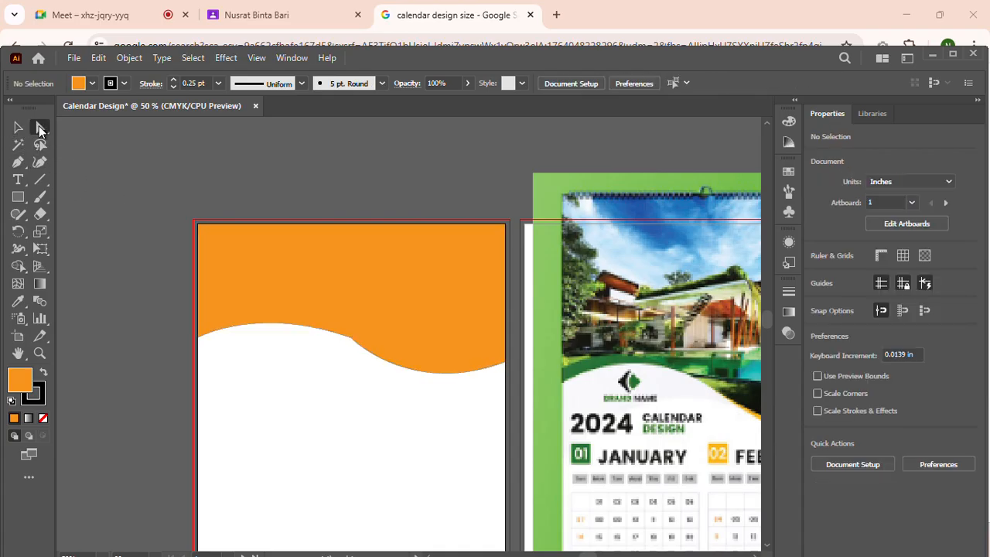
pyautogui.click(232, 241)
pyautogui.moveTo(219, 243); pyautogui.dragTo(303, 270)
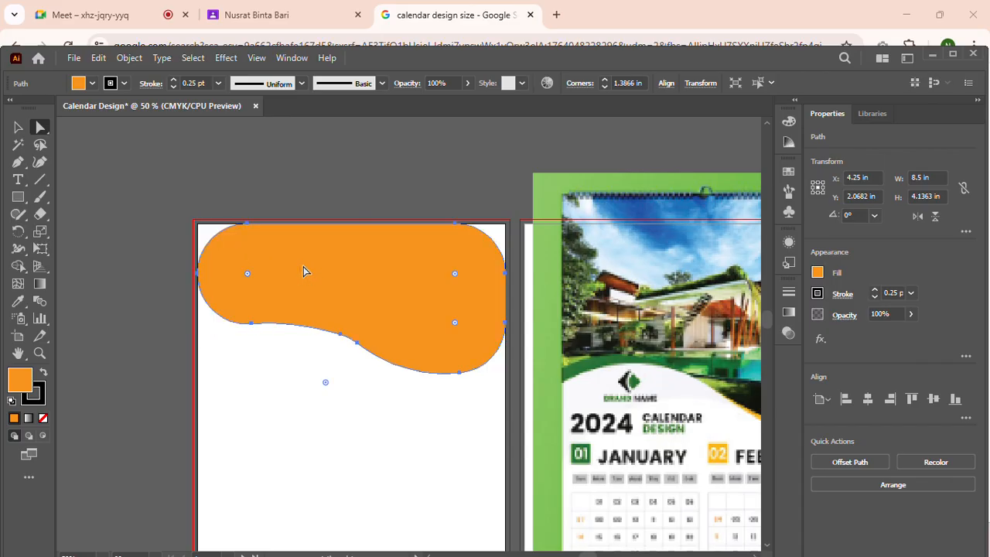
pyautogui.hotkey('ctrl', 'z')
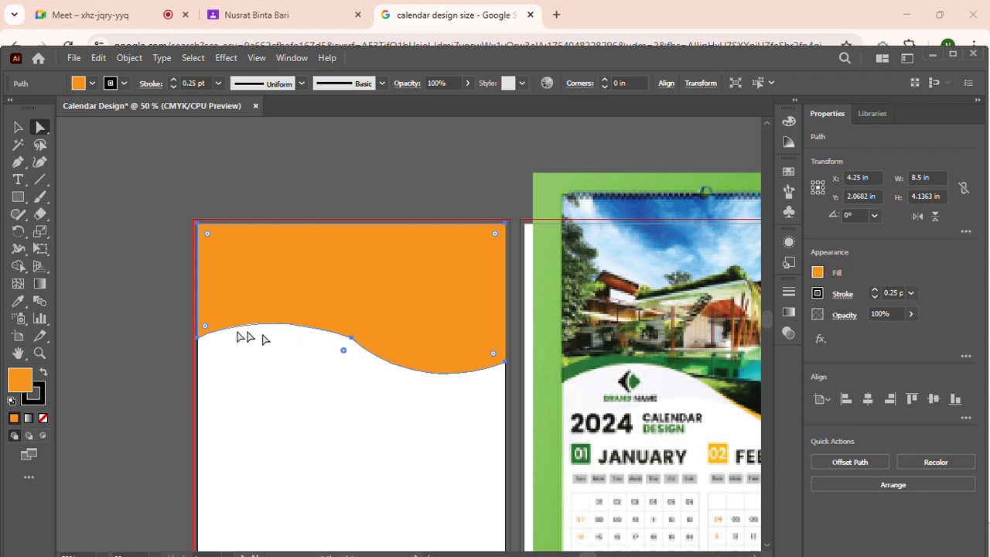
# Round only the corner in the middle of the wavy edge to a radius of about 4.69 in.
pyautogui.moveTo(344, 351); pyautogui.dragTo(287, 507)
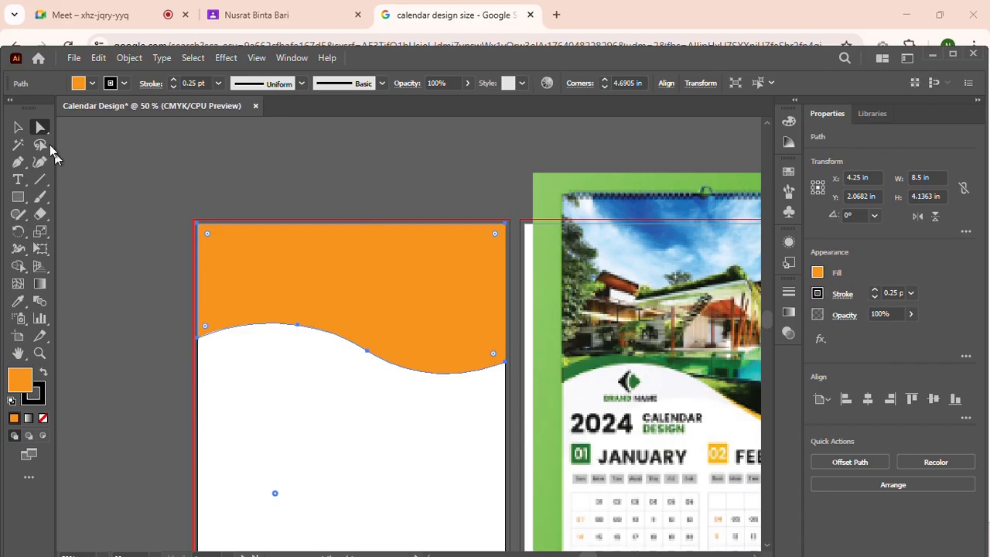
pyautogui.click(18, 127)
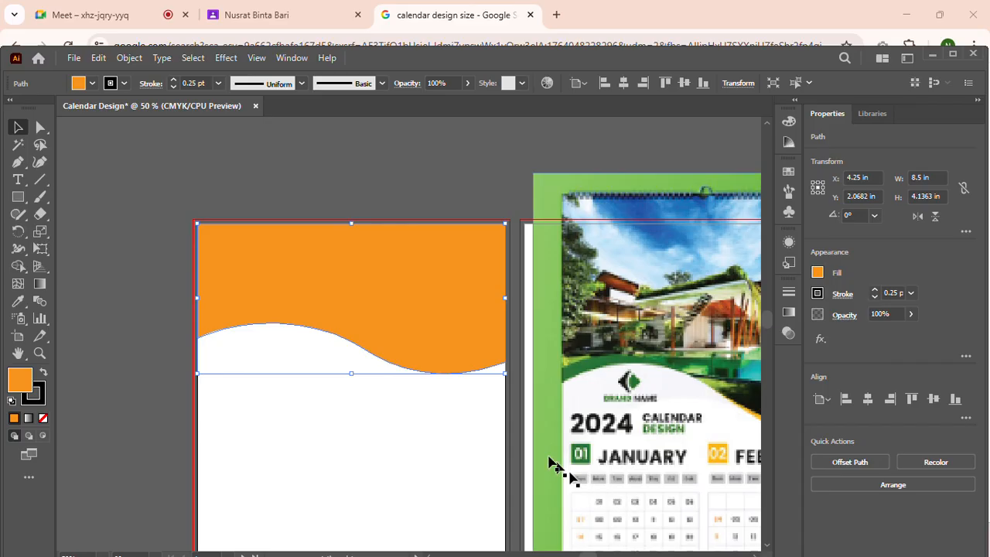
pyautogui.scroll(-1, 422, 377)
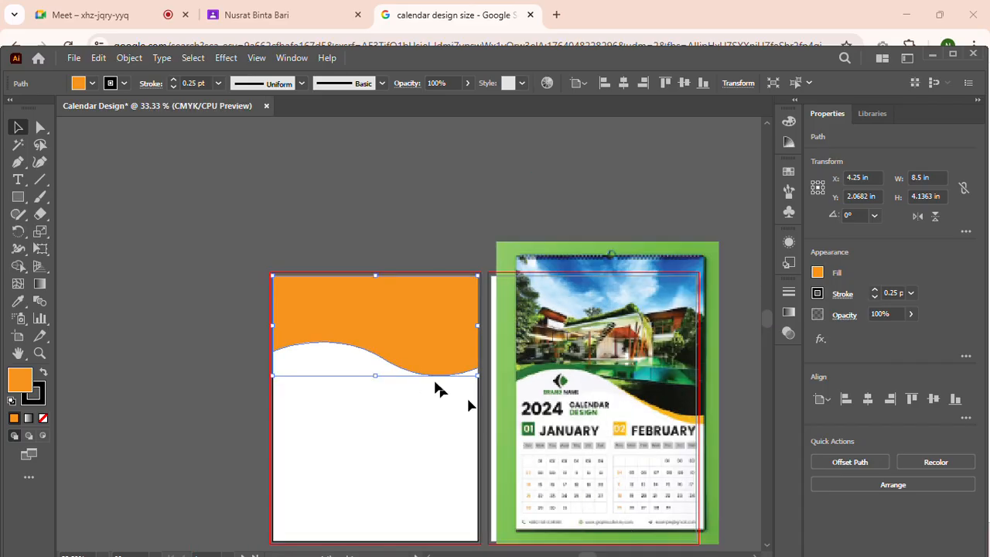
pyautogui.scroll(-1, 436, 387)
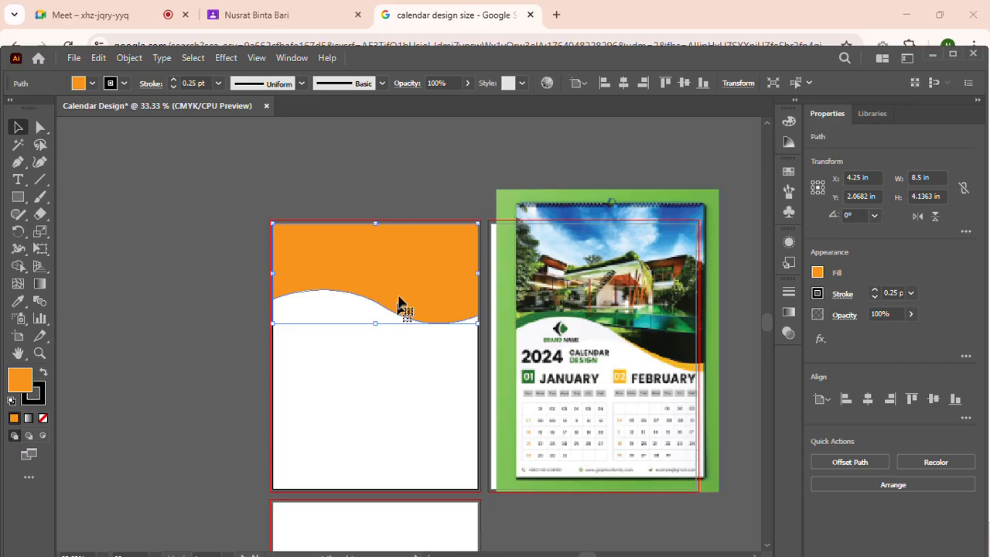
# Paste a copy of the orange wave in front of the original and nudge it straight up to about Y 1.69 in.
pyautogui.hotkey('ctrl', 'c')
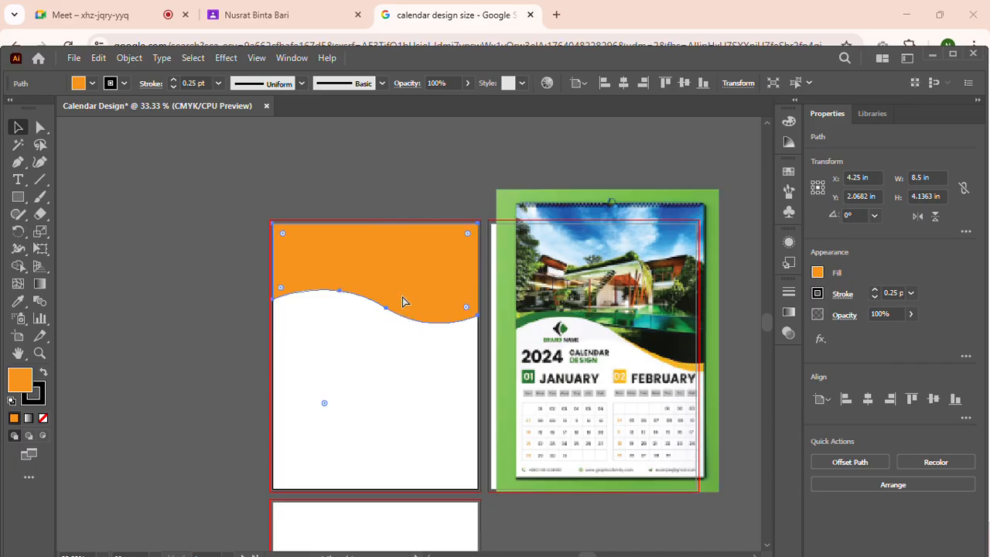
pyautogui.hotkey('ctrl', 'f')
pyautogui.press('Up')
pyautogui.press('Up')
pyautogui.press('Up')
pyautogui.press('Up')
pyautogui.press('Up')
pyautogui.press('Up')
pyautogui.press('Up')
pyautogui.press('Up')
pyautogui.press('Up')
pyautogui.press('Up')
pyautogui.press('Up')
pyautogui.press('Up')
pyautogui.press('Up')
pyautogui.press('Up')
pyautogui.press('Up')
pyautogui.press('Up')
pyautogui.press('Up')
pyautogui.press('Up')
pyautogui.press('Up')
pyautogui.press('Up')
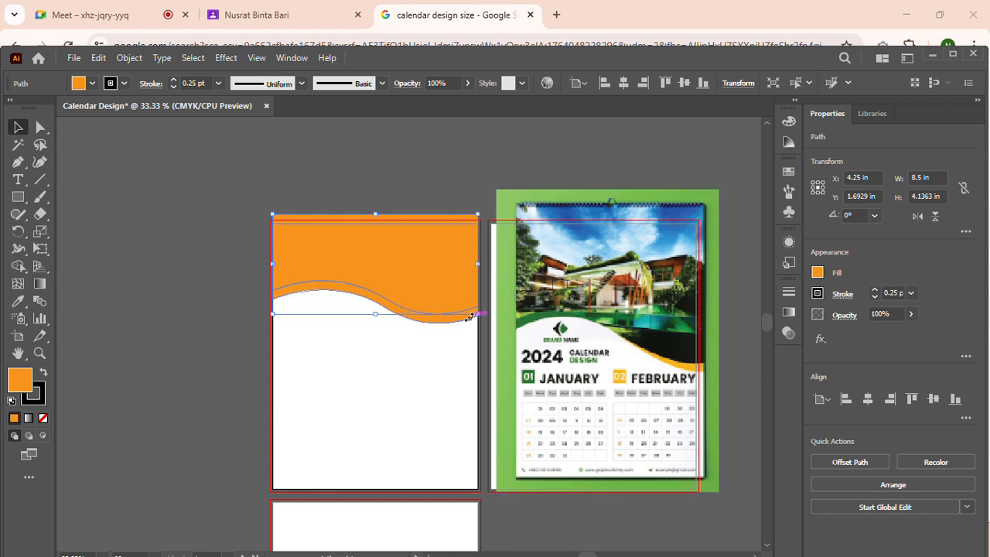
# Try rotating the front copy of the wave slightly clockwise, and undo the rotation.
pyautogui.moveTo(481, 318); pyautogui.dragTo(483, 329)
pyautogui.click(404, 365)
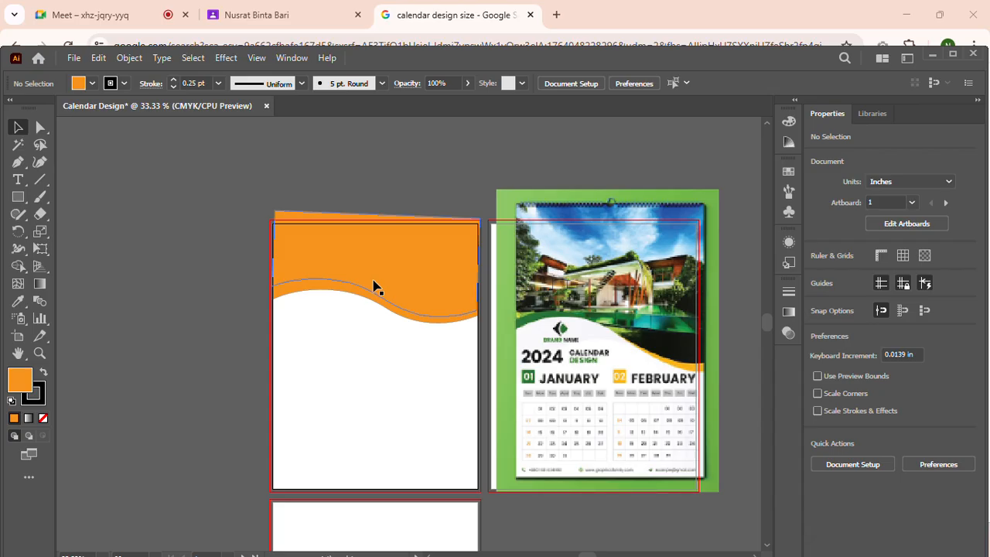
pyautogui.click(376, 288)
pyautogui.click(360, 358)
pyautogui.click(371, 286)
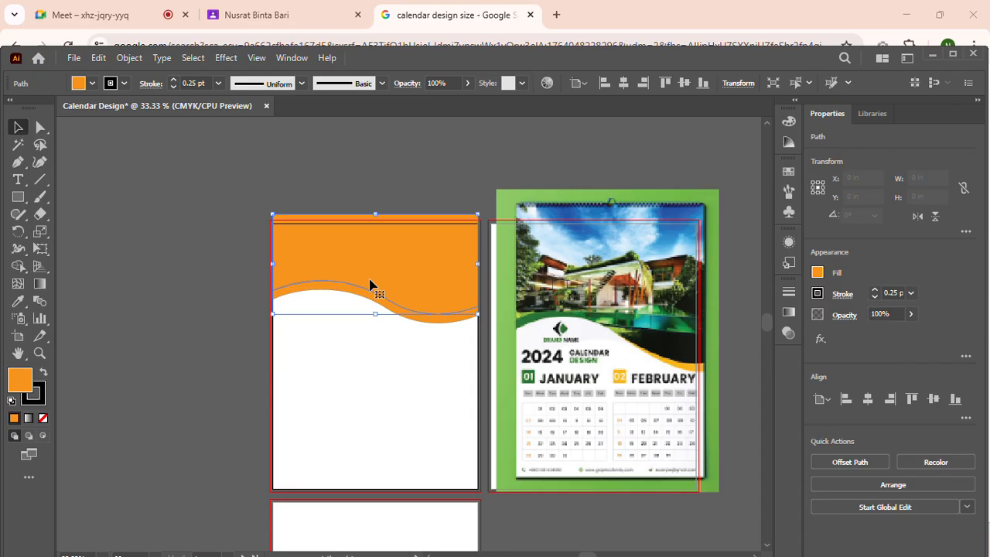
# Move the front copy's anchor point near the wave crest down to about Y 2.78 in, onto the original's edge.
pyautogui.scroll(2, 371, 286)
pyautogui.scroll(1, 371, 286)
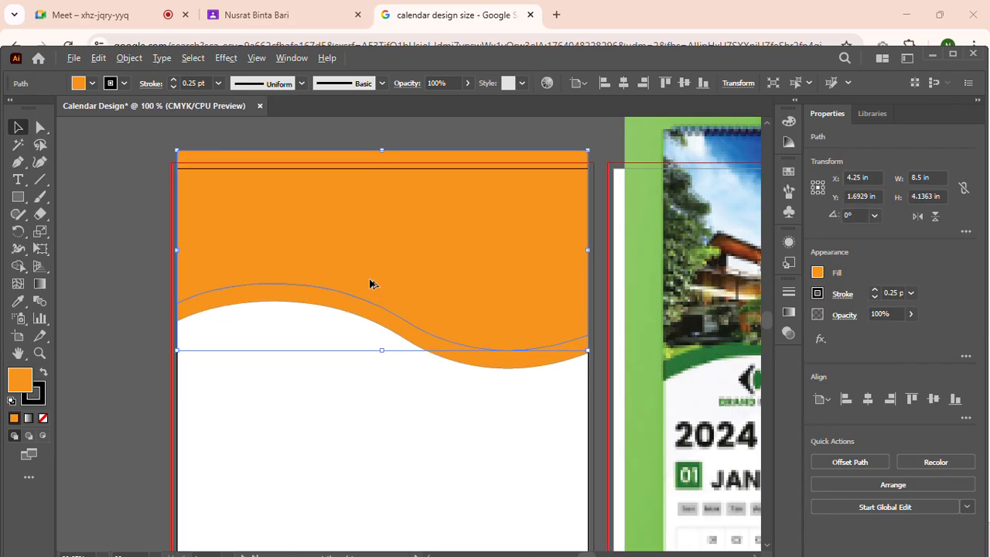
pyautogui.scroll(-1, 372, 286)
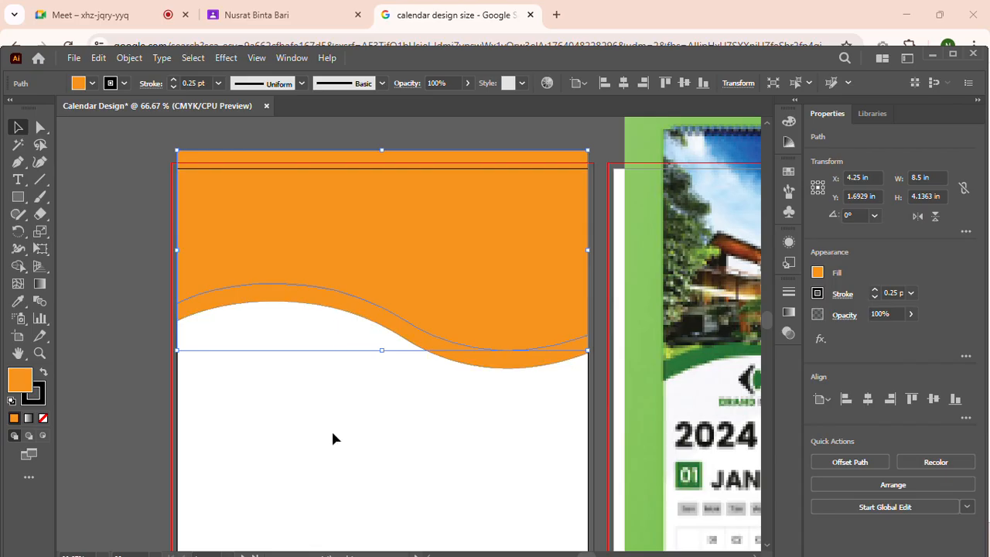
pyautogui.click(41, 127)
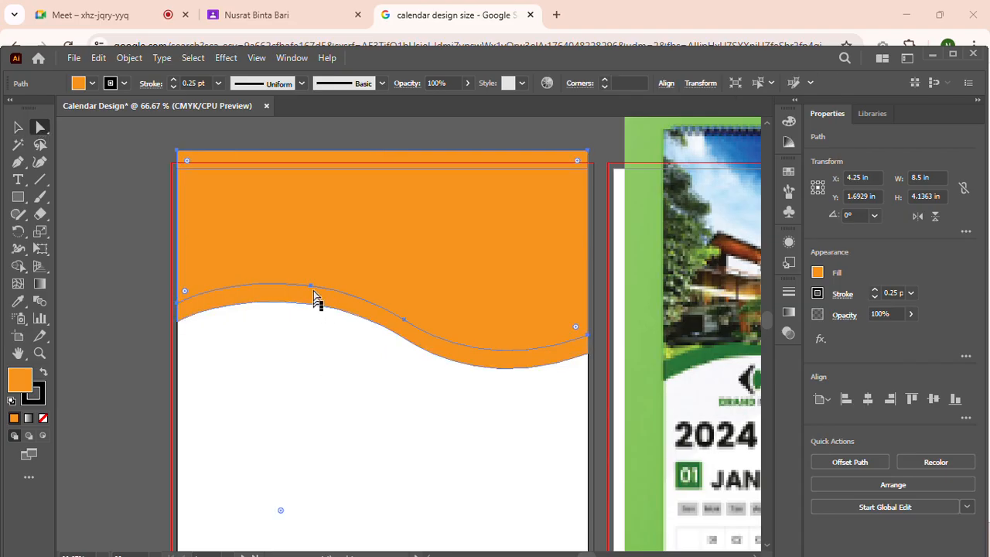
pyautogui.moveTo(310, 288)
pyautogui.mouseDown()
pyautogui.moveTo(323, 296)
pyautogui.moveTo(307, 286)
pyautogui.moveTo(309, 301)
pyautogui.mouseUp()
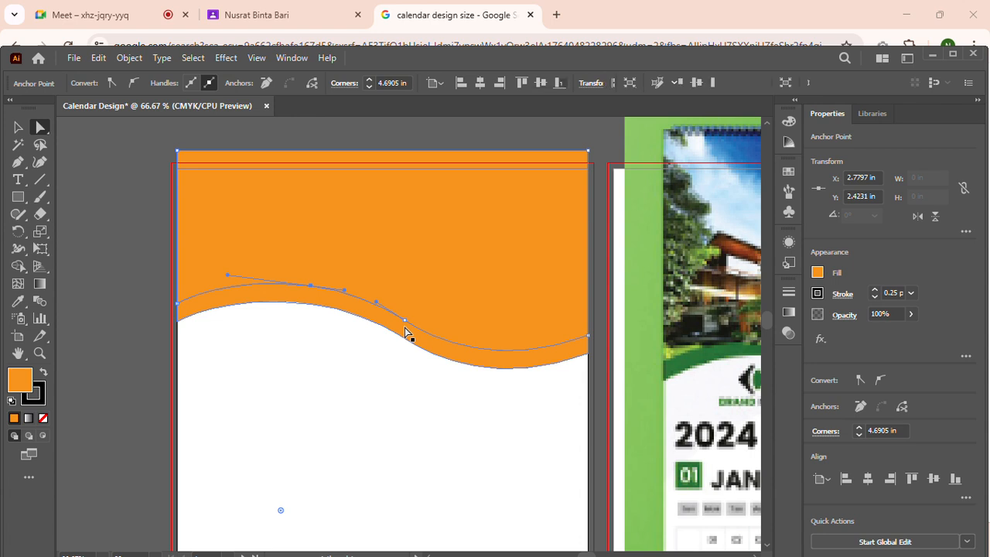
pyautogui.press('Down')
pyautogui.press('Down')
pyautogui.press('Down')
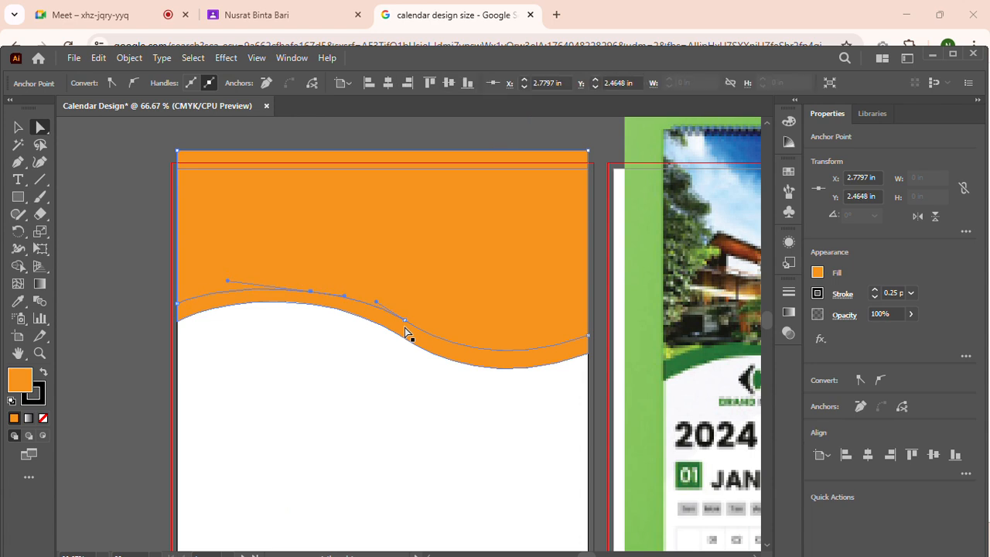
pyautogui.press('Down')
pyautogui.press('Down')
pyautogui.press('Down')
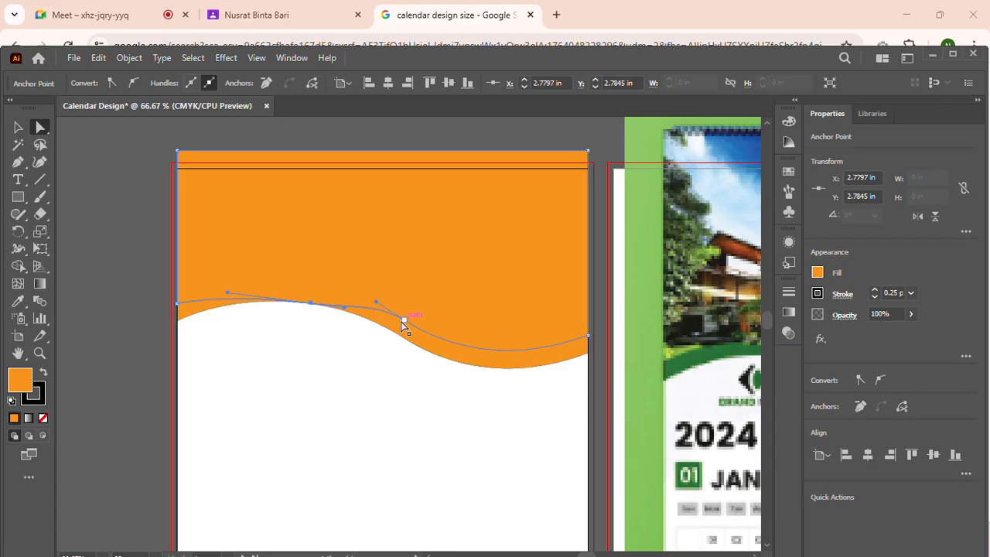
# Nudge the front copy's middle anchor point down to about Y 3.48 in, close to the original's edge.
pyautogui.click(403, 321)
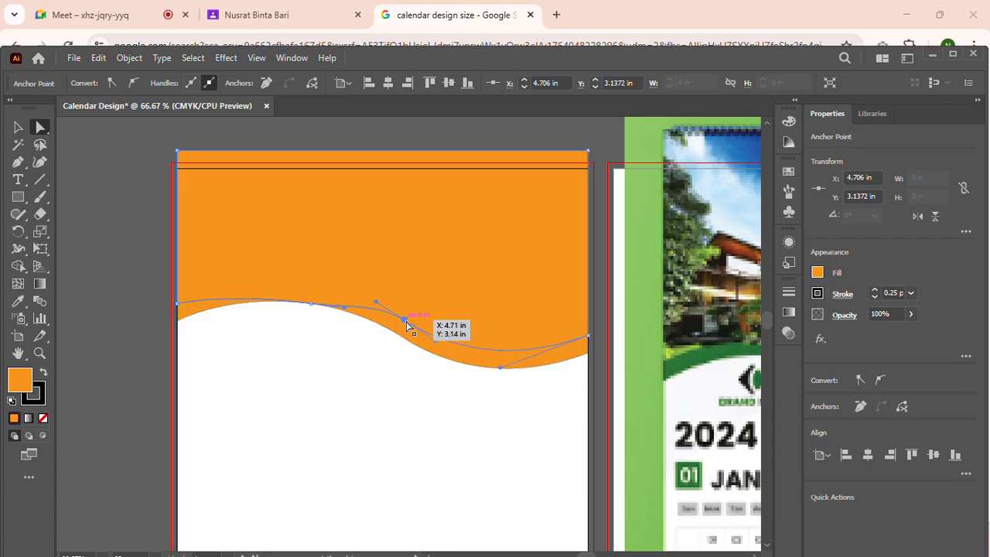
pyautogui.press('Down')
pyautogui.press('Down')
pyautogui.press('Down')
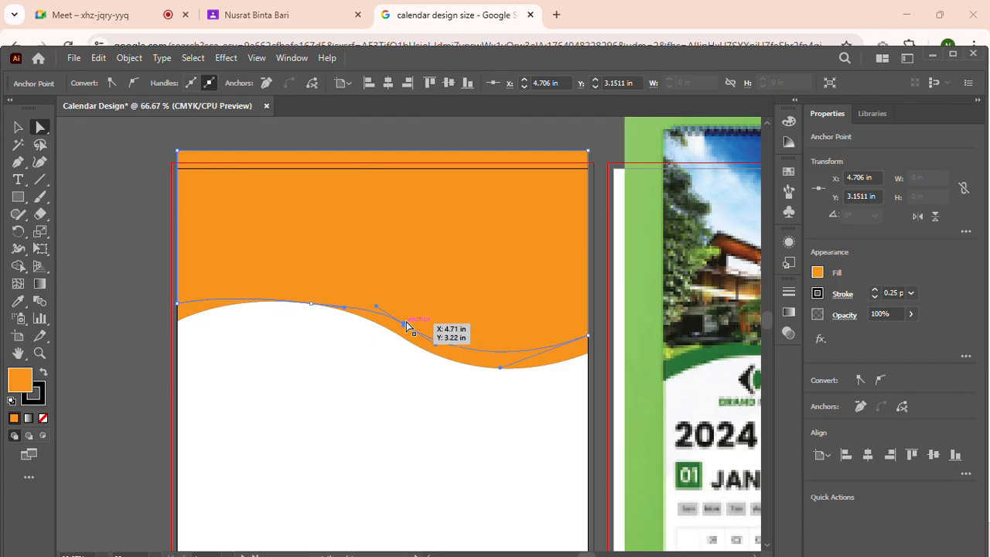
pyautogui.press('Down')
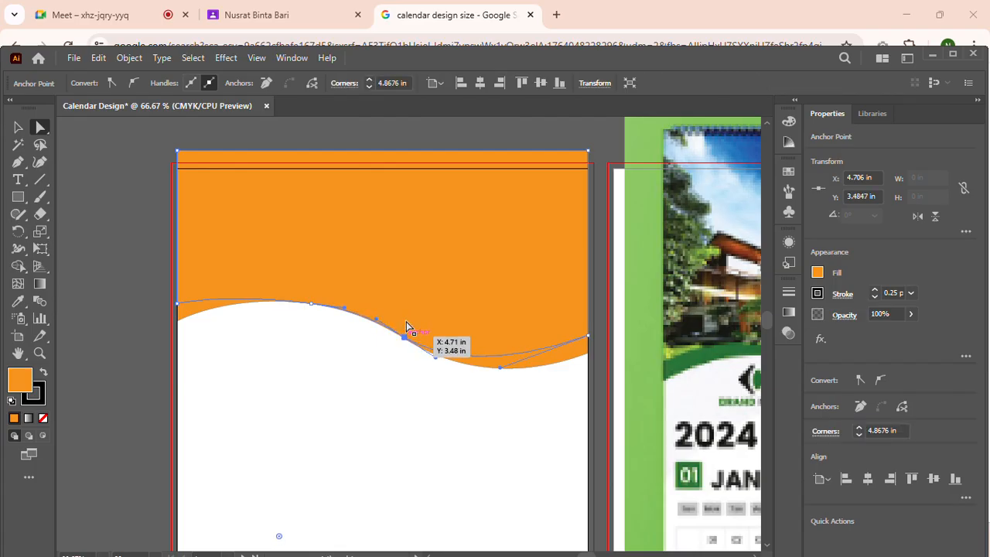
# Extend the left handle of the front copy's crest anchor outward and upward to reshape the curve toward the artboard's left edge.
pyautogui.click(313, 304)
pyautogui.moveTo(228, 295); pyautogui.dragTo(222, 279)
pyautogui.moveTo(210, 274); pyautogui.dragTo(199, 285)
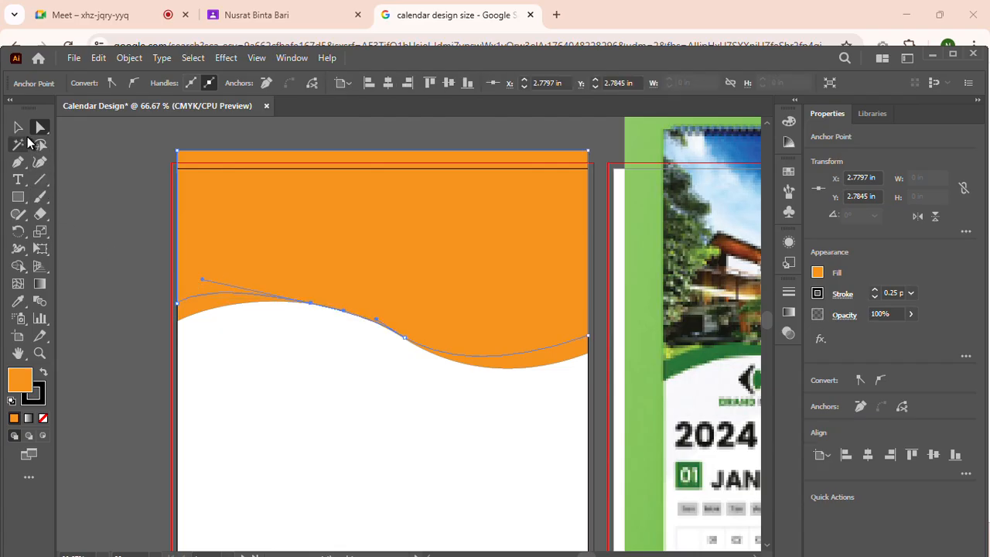
pyautogui.click(19, 130)
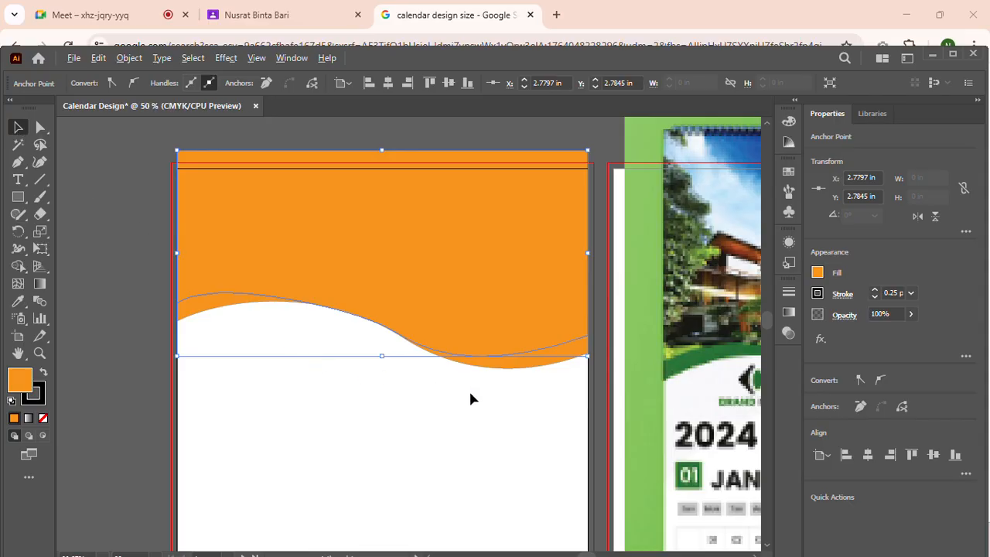
pyautogui.scroll(-1, 469, 389)
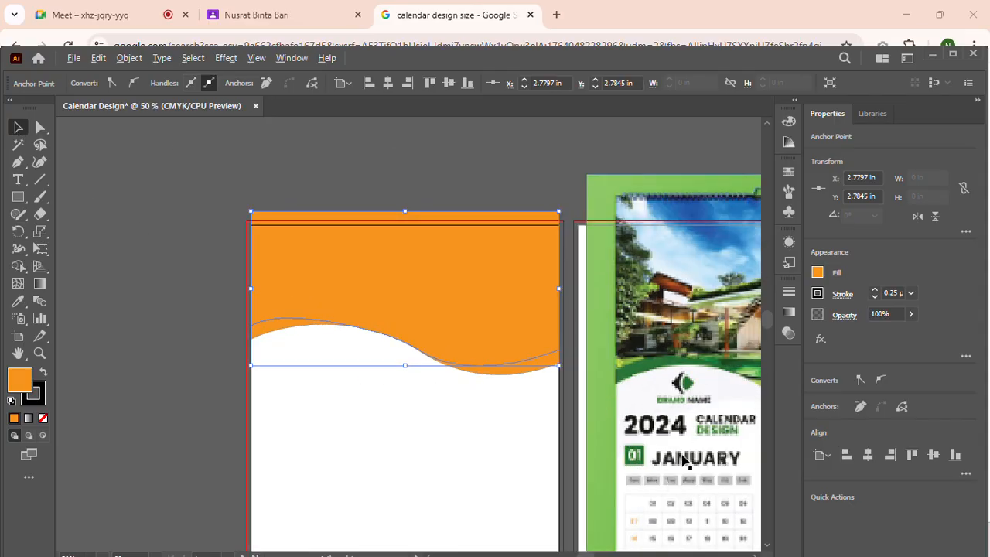
pyautogui.scroll(-1, 682, 458)
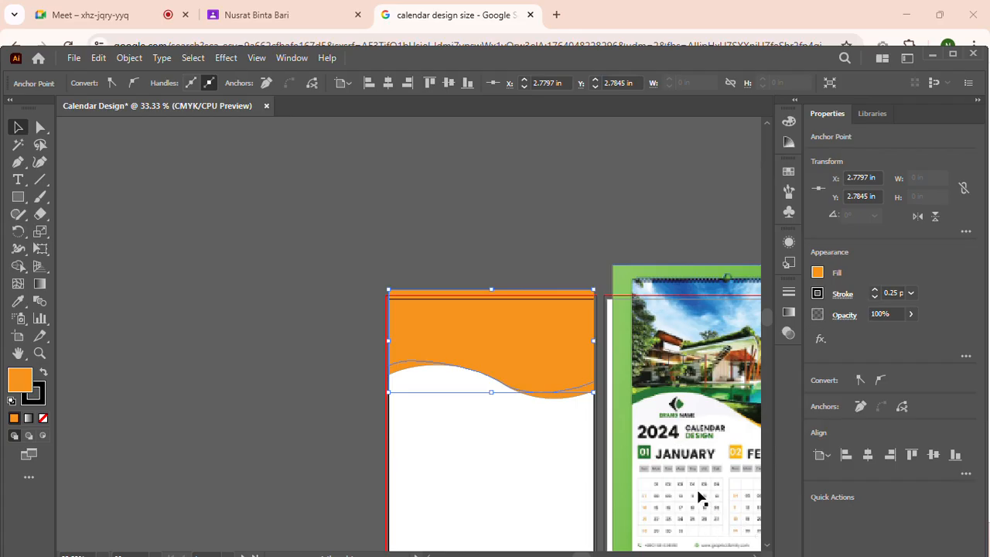
pyautogui.press('space')
pyautogui.moveTo(698, 496); pyautogui.dragTo(506, 398)
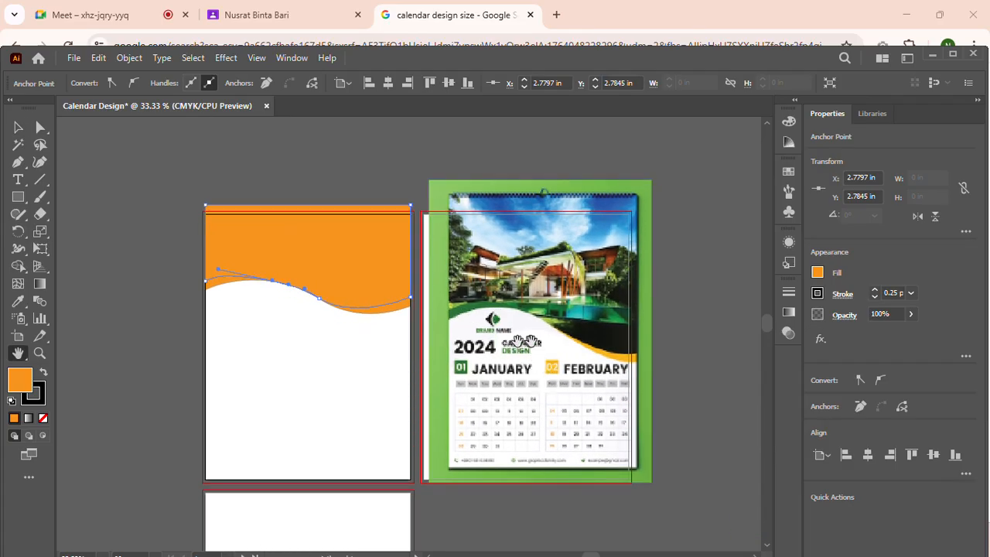
# End the anchor point editing and select the whole front copy of the orange wave.
pyautogui.click(18, 127)
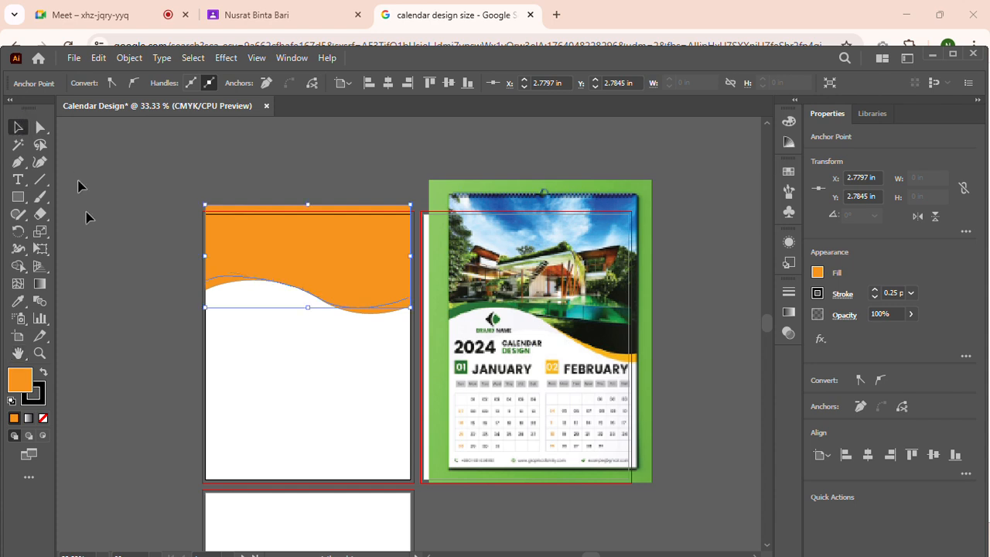
pyautogui.click(155, 298)
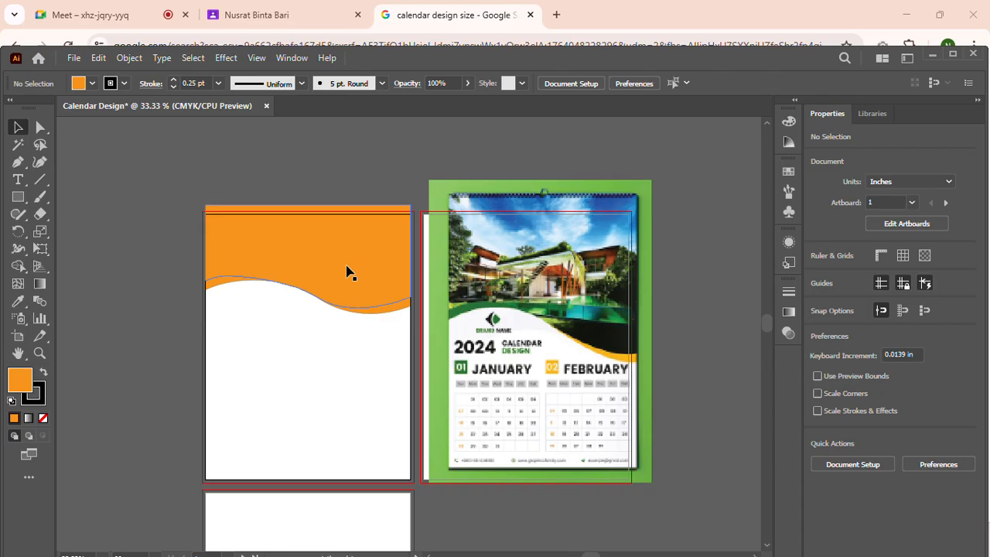
pyautogui.click(346, 271)
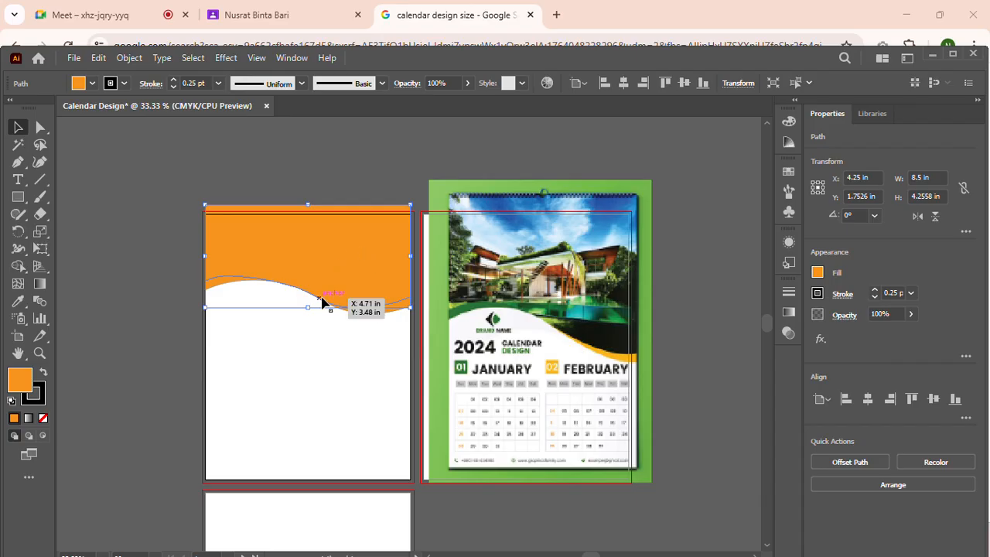
pyautogui.scroll(-2, 333, 282)
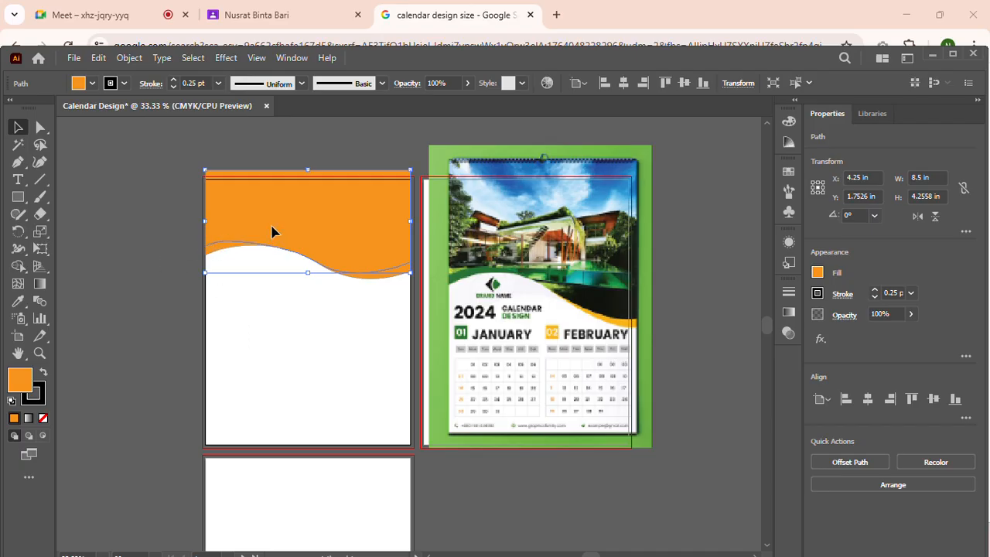
# Place flo.jpg from the Downloads folder as a linked image over the calendar header.
pyautogui.click(74, 59)
pyautogui.click(138, 322)
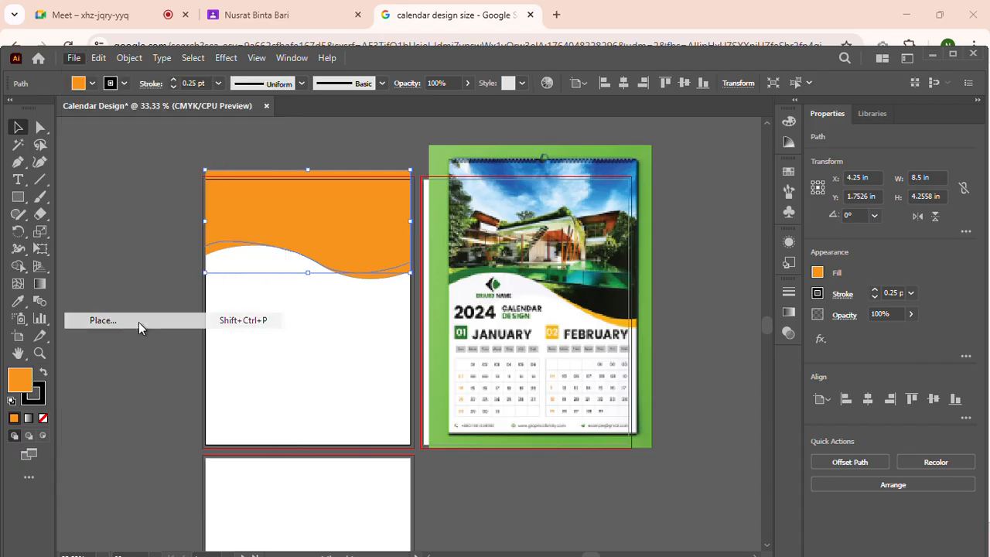
pyautogui.scroll(-5, 332, 251)
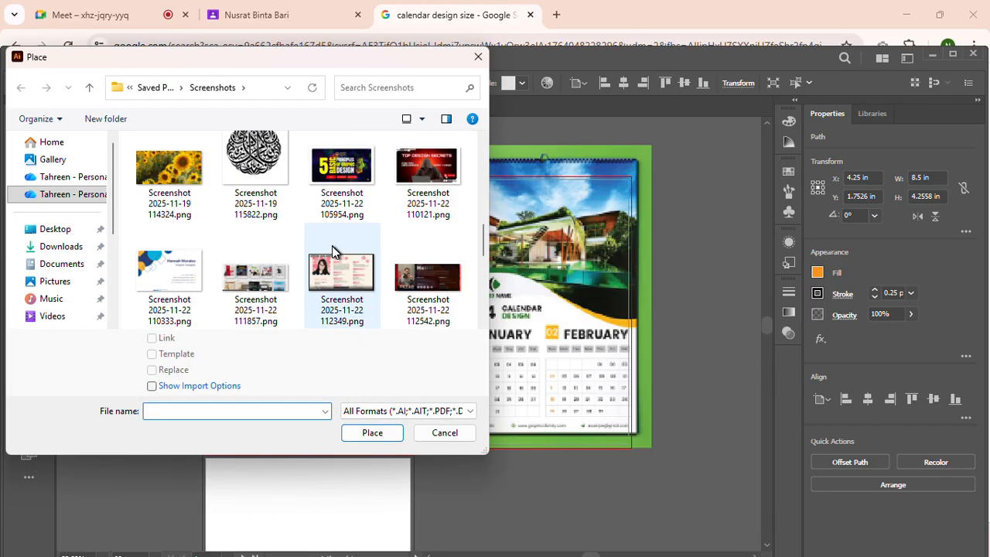
pyautogui.scroll(-5, 332, 251)
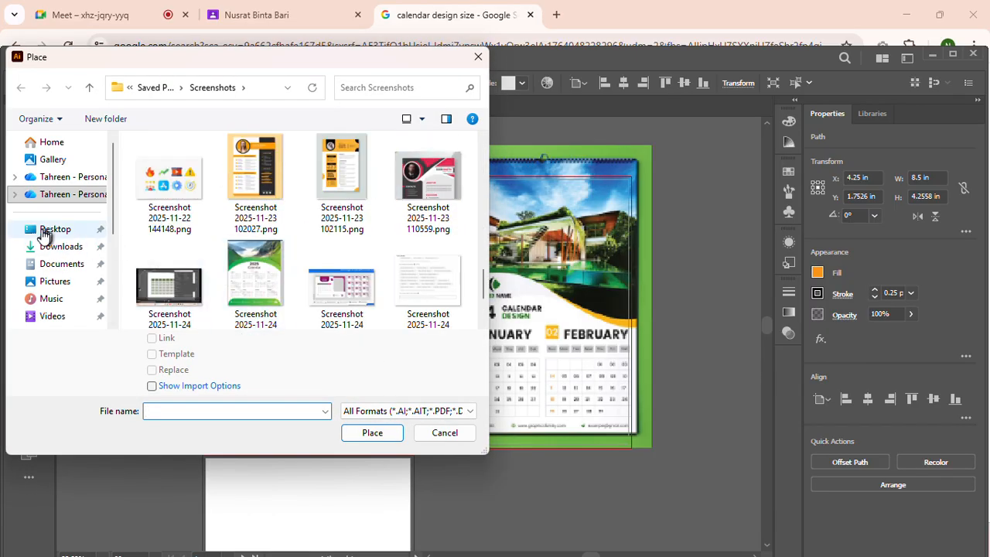
pyautogui.click(66, 246)
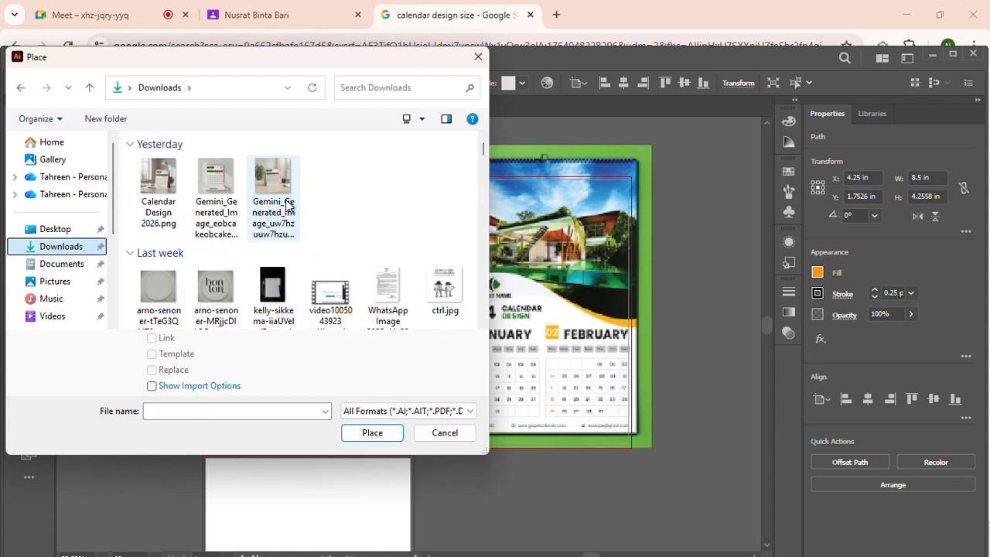
pyautogui.scroll(-2, 287, 205)
pyautogui.scroll(-1, 290, 205)
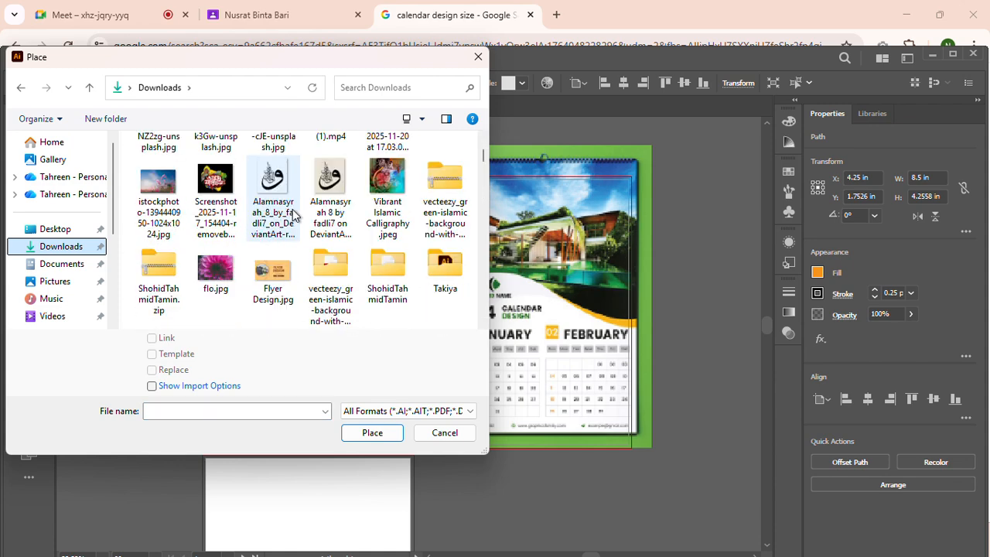
pyautogui.click(224, 276)
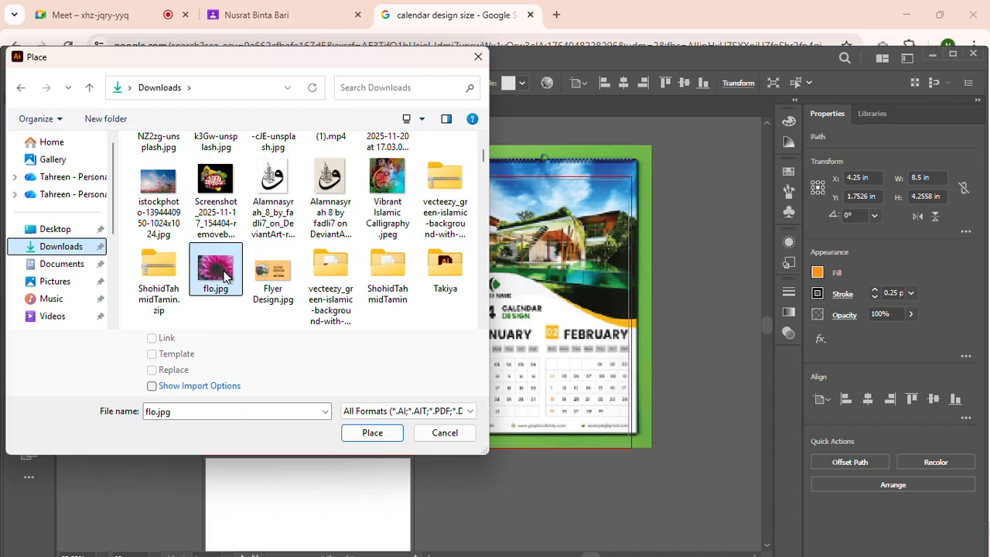
pyautogui.click(381, 436)
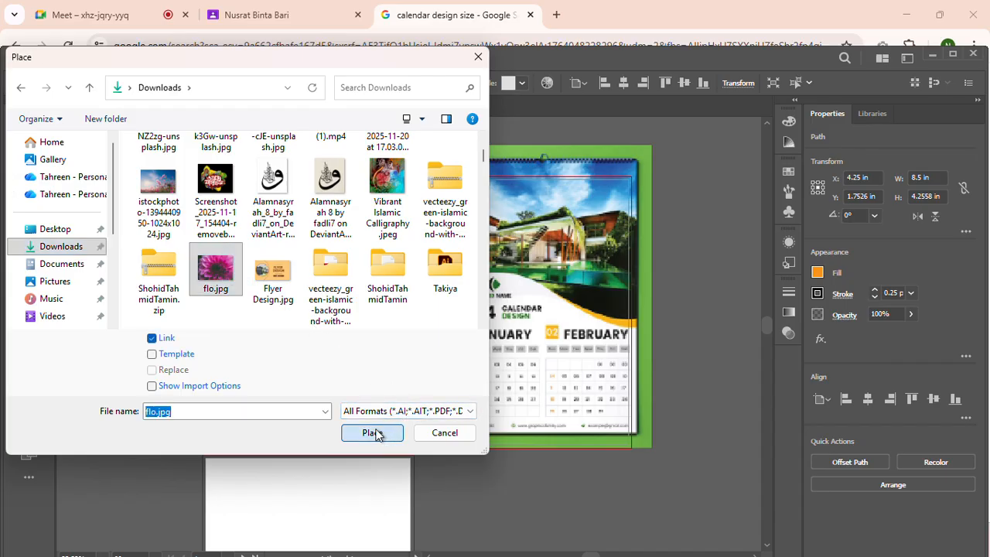
pyautogui.moveTo(433, 362); pyautogui.dragTo(433, 362)
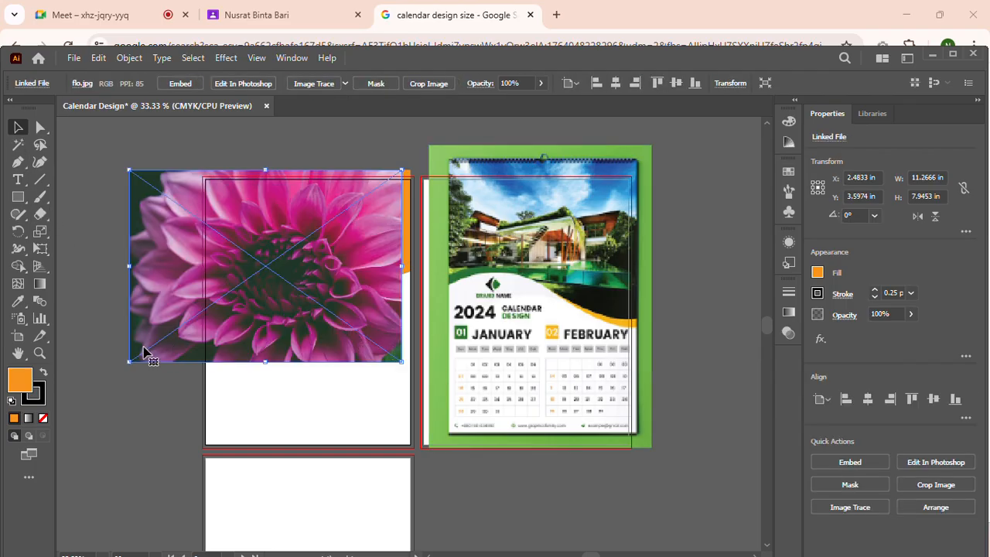
# Resize the flower image to about 9.88 x 5.88 in and shift it sideways to uncover the right part of the wave.
pyautogui.moveTo(130, 361); pyautogui.dragTo(154, 311)
pyautogui.moveTo(249, 255); pyautogui.dragTo(279, 255)
pyautogui.moveTo(184, 311); pyautogui.dragTo(193, 310)
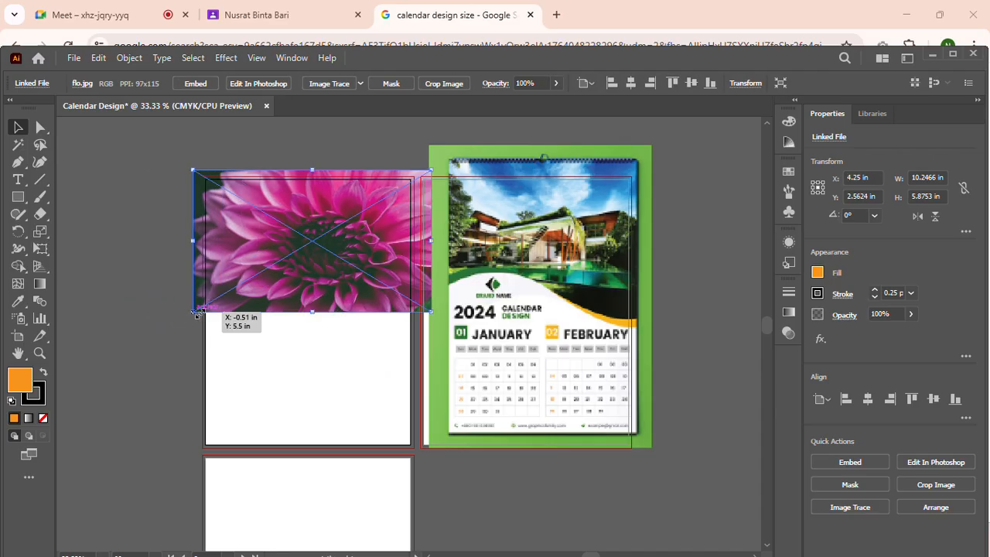
pyautogui.moveTo(283, 287); pyautogui.dragTo(210, 272)
# Bring the front copy of the wave to the front and move the flower image behind it so it spans the header width.
pyautogui.click(397, 261)
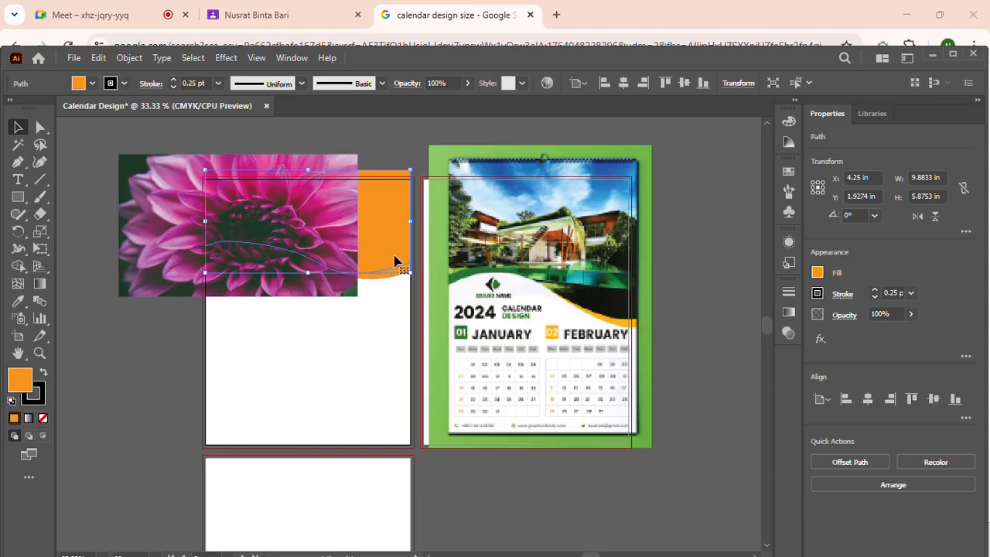
pyautogui.rightClick(397, 257)
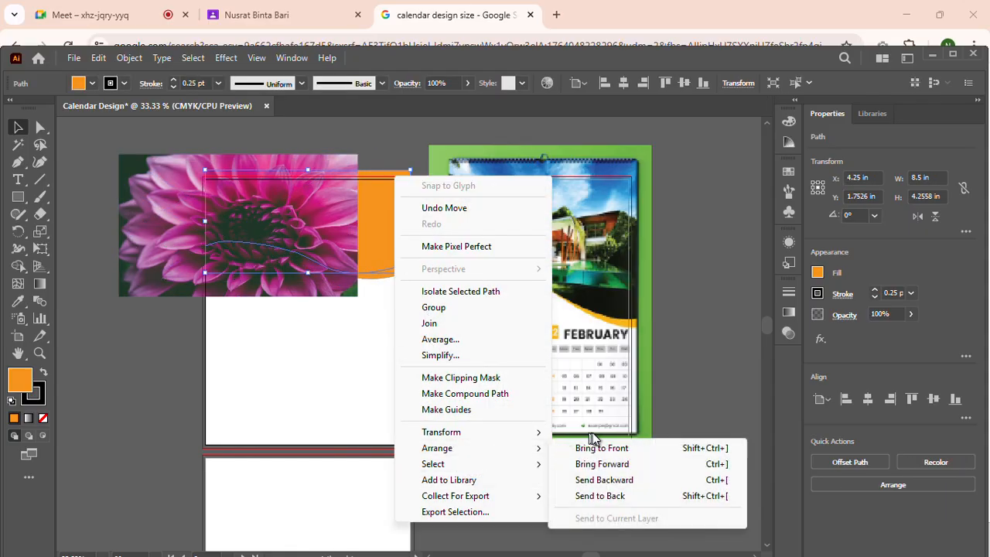
pyautogui.moveTo(523, 450)
pyautogui.click(588, 450)
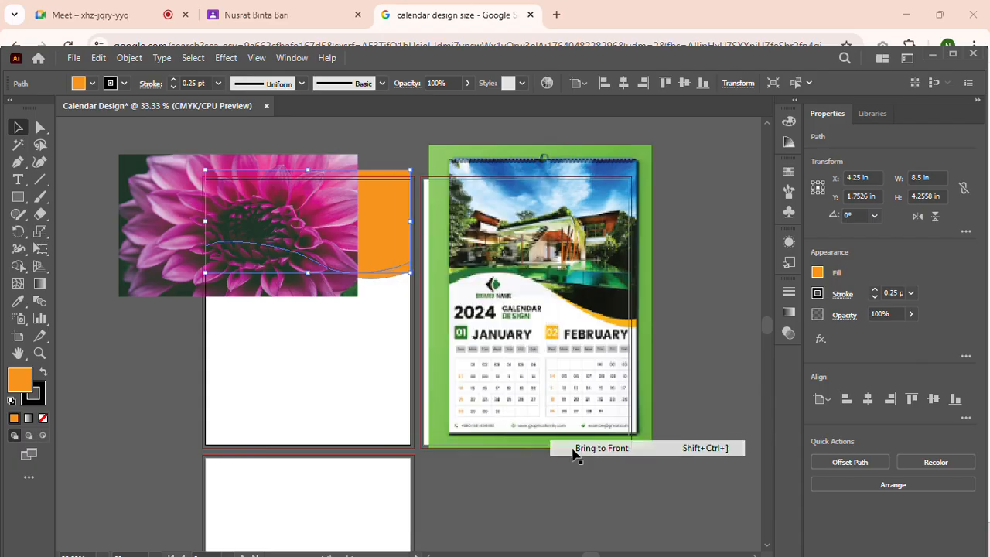
pyautogui.click(315, 391)
pyautogui.moveTo(152, 279); pyautogui.dragTo(215, 279)
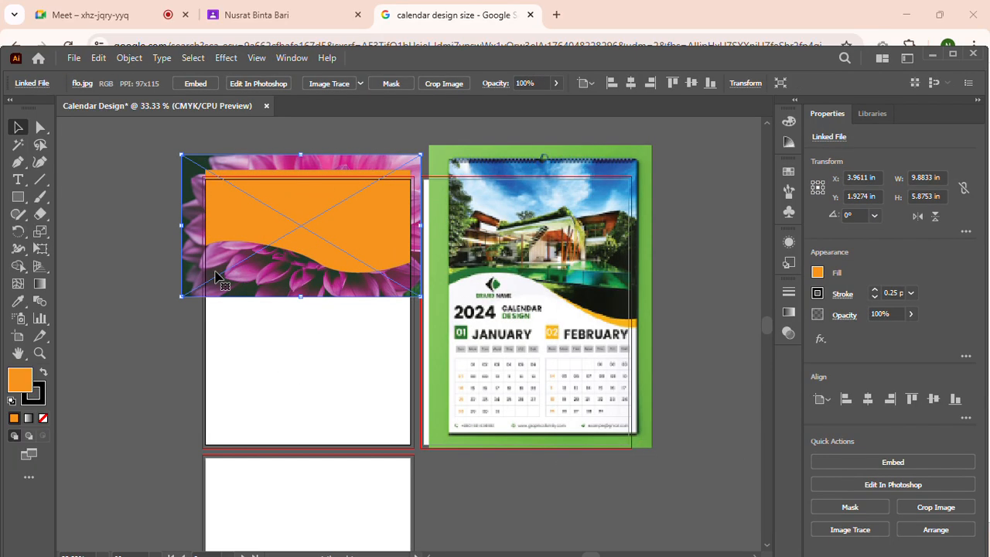
# Clip the flower image to the front wave shape with a clipping mask.
pyautogui.keyDown('shift'); pyautogui.click(330, 258); pyautogui.keyUp('shift')
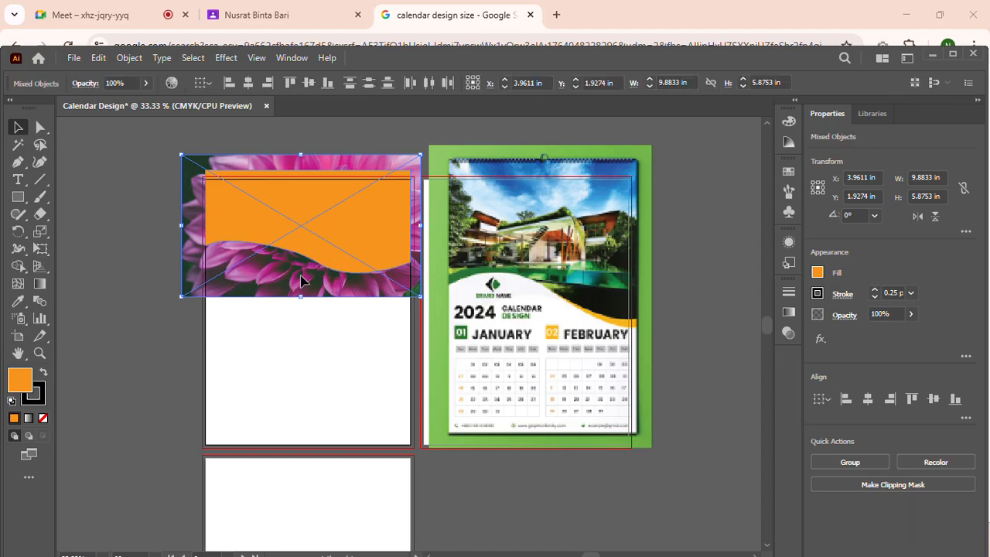
pyautogui.keyDown('shift'); pyautogui.click(300, 276); pyautogui.keyUp('shift')
pyautogui.click(120, 276)
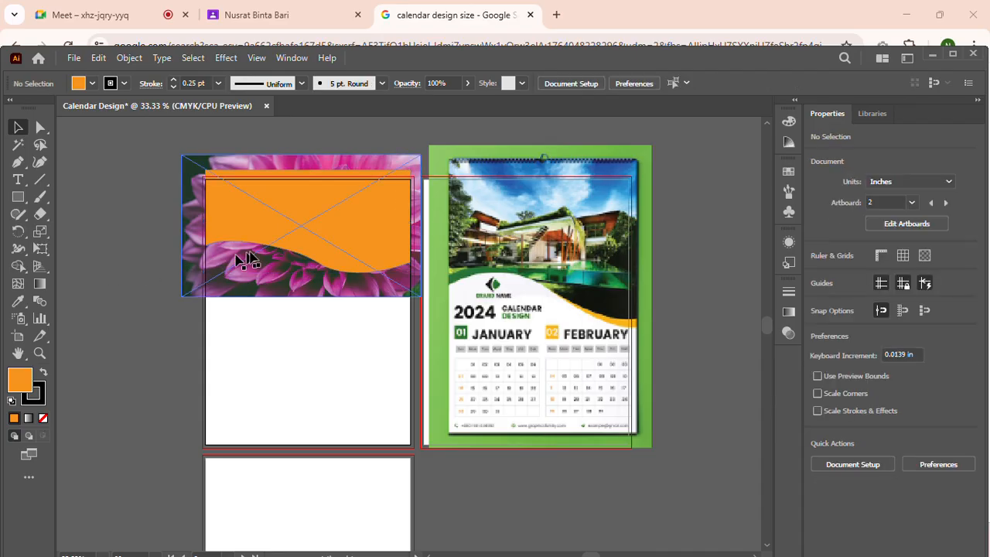
pyautogui.click(294, 253)
pyautogui.keyDown('shift'); pyautogui.click(265, 284); pyautogui.keyUp('shift')
pyautogui.rightClick(264, 285)
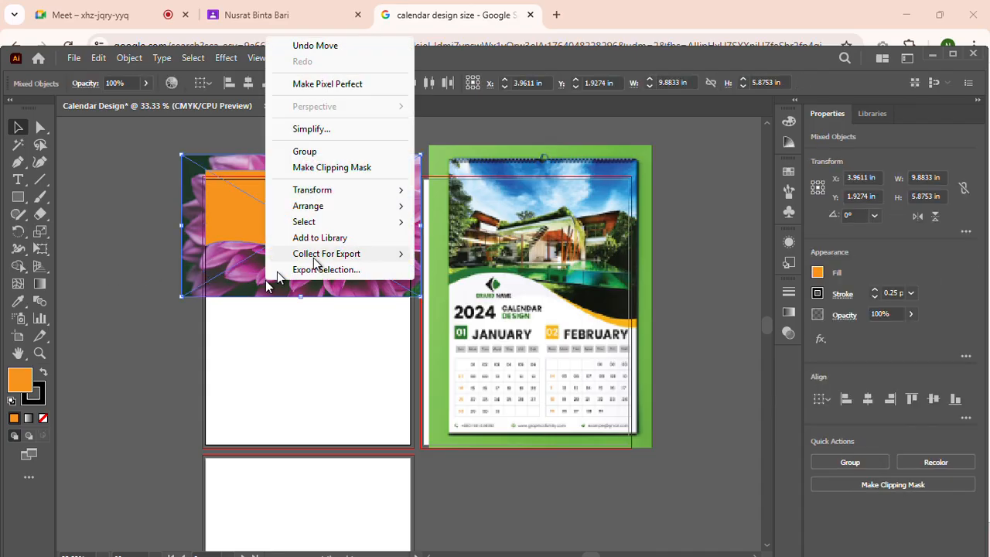
pyautogui.click(376, 167)
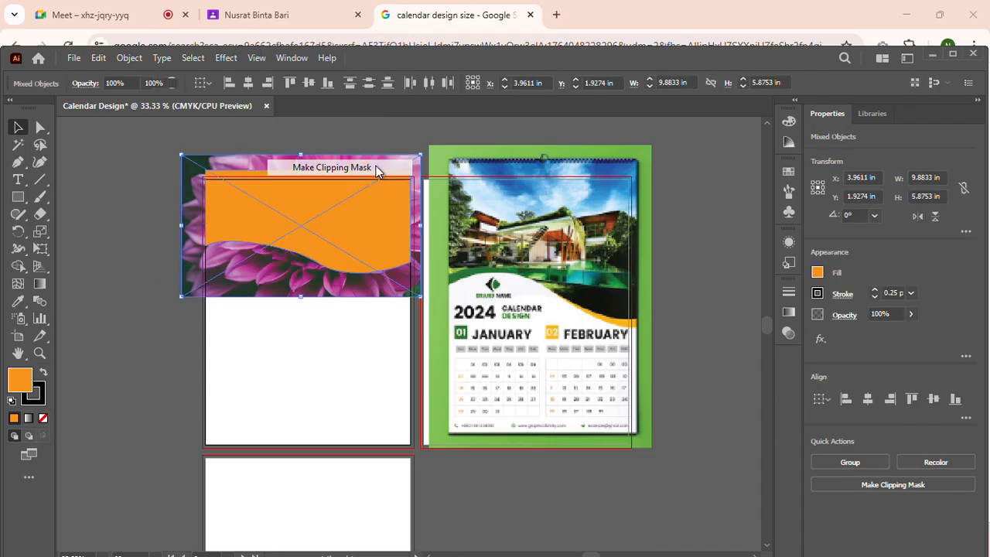
pyautogui.click(176, 320)
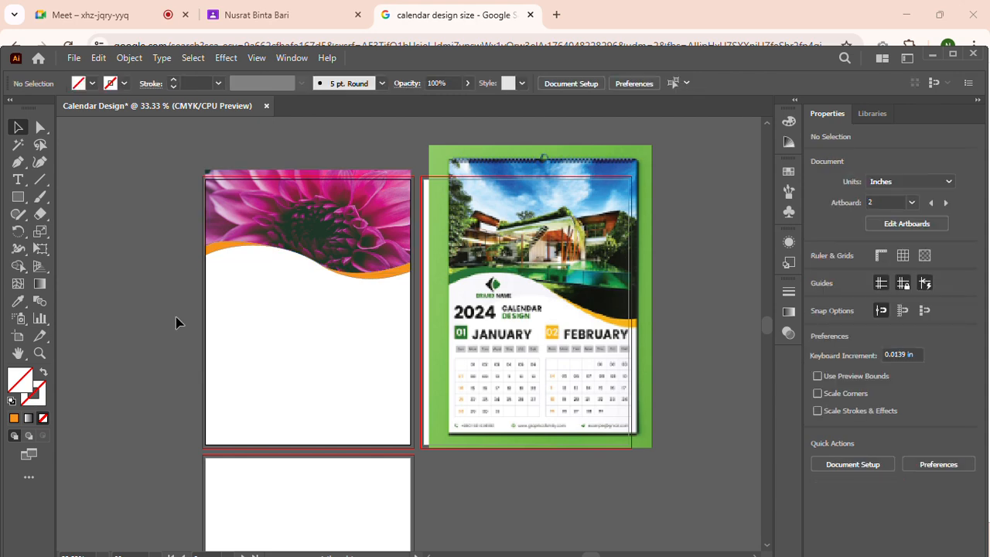
# Apply the default white-to-black linear gradient as the fill of the orange wave behind the clipped flower.
pyautogui.click(407, 287)
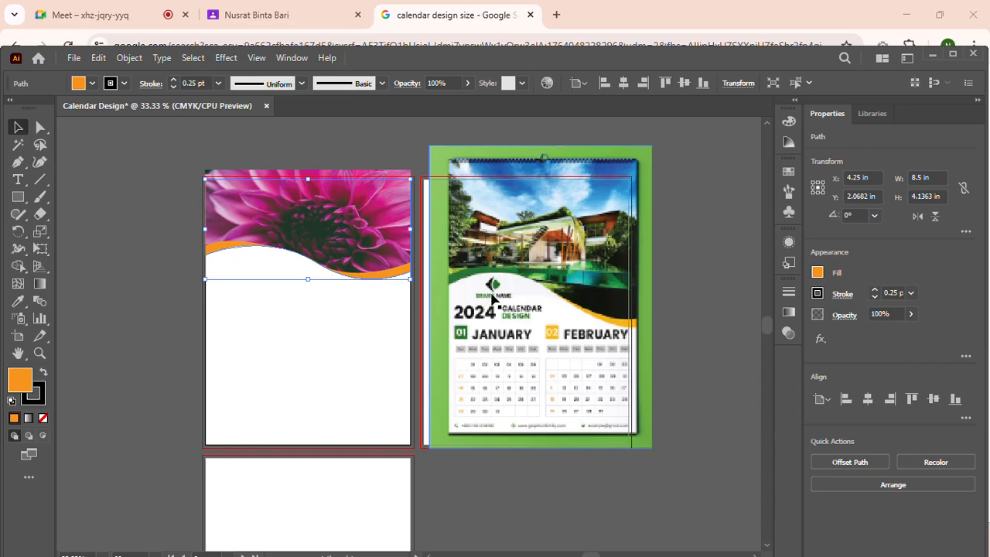
pyautogui.click(787, 310)
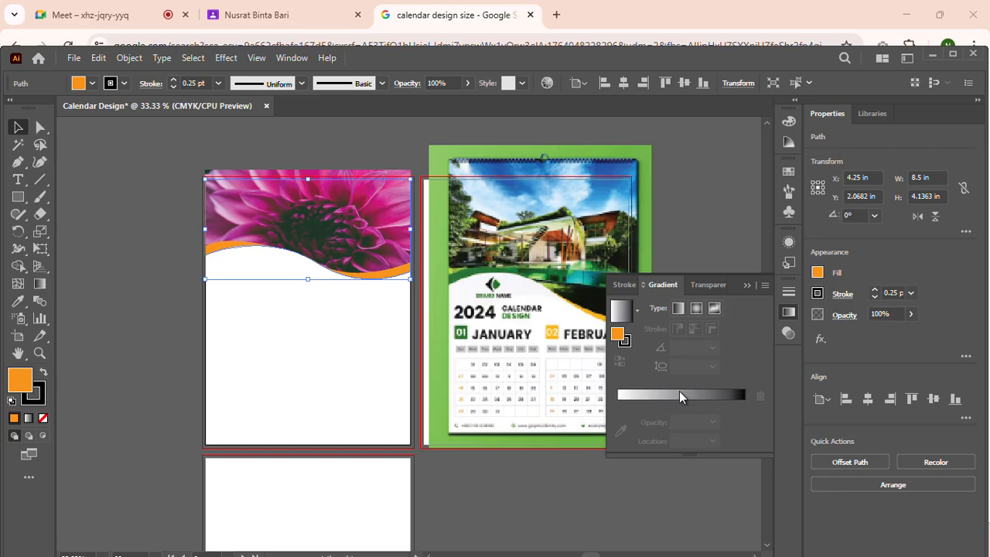
pyautogui.click(679, 395)
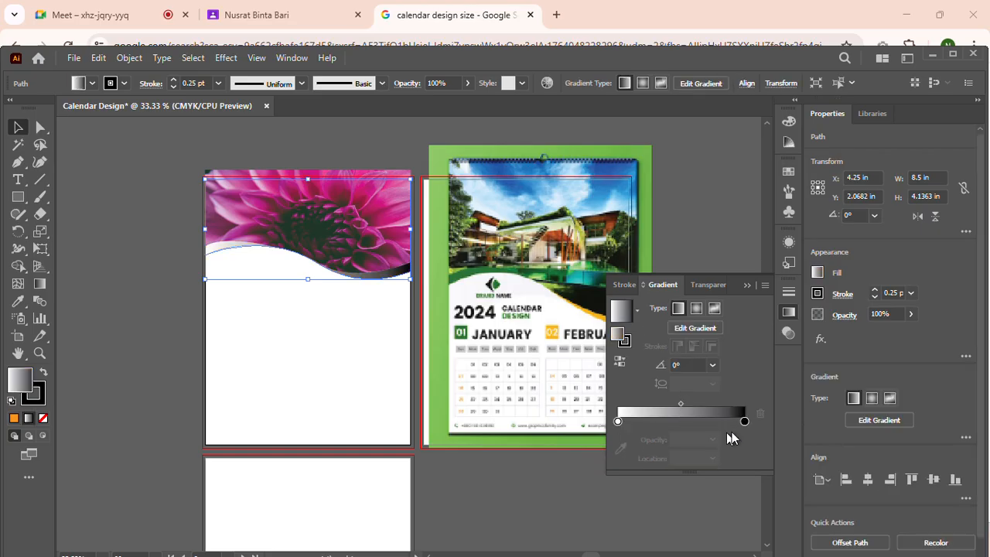
pyautogui.moveTo(618, 422); pyautogui.dragTo(623, 425)
pyautogui.doubleClick(622, 422)
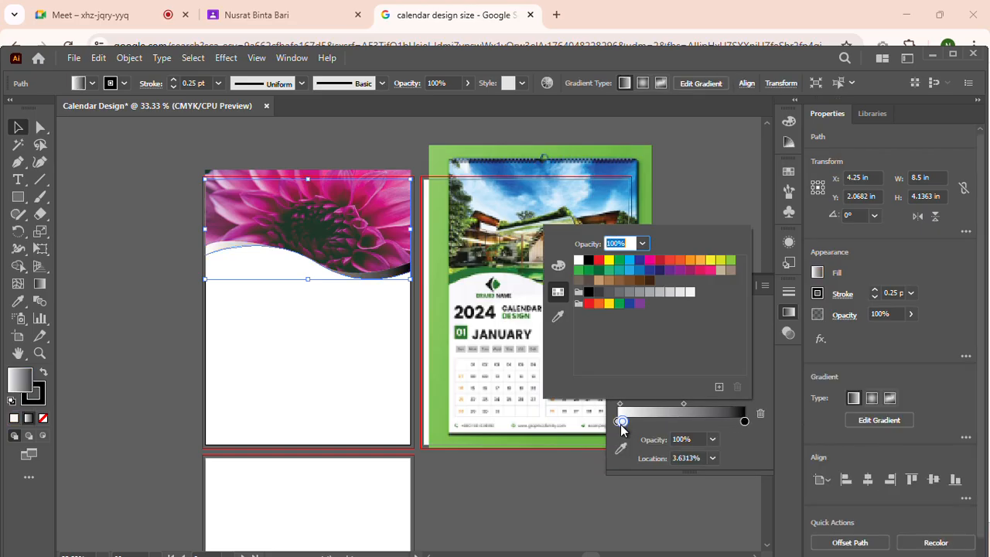
pyautogui.click(759, 405)
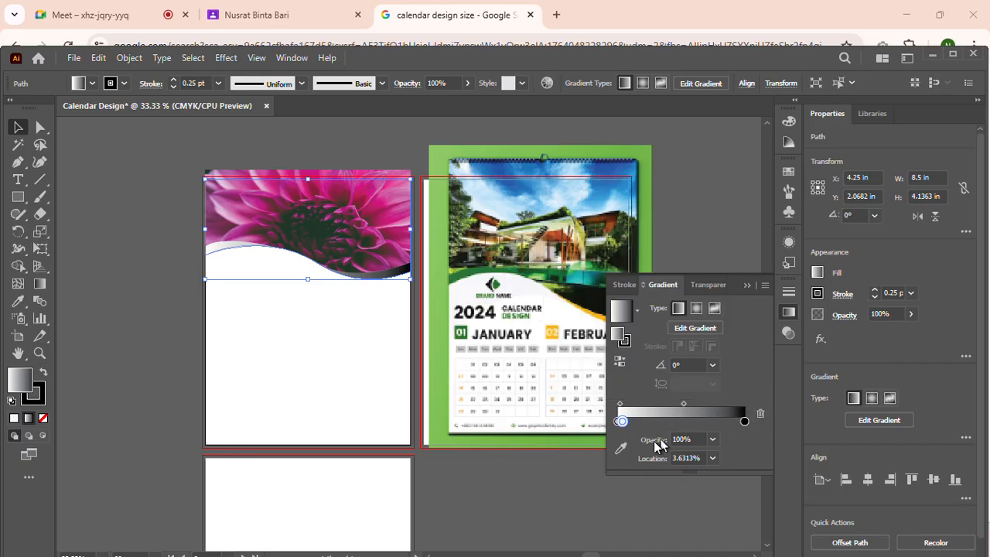
pyautogui.click(761, 418)
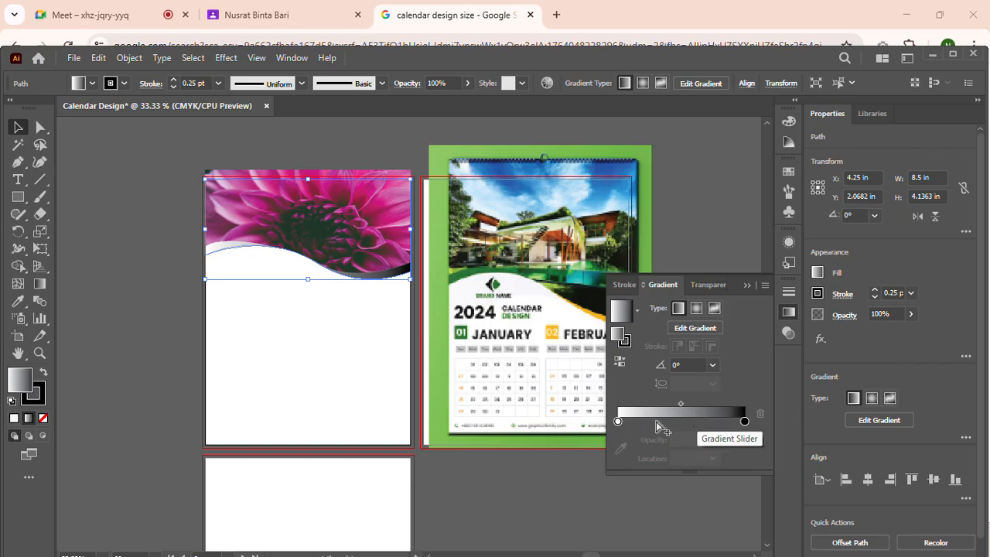
pyautogui.click(657, 422)
pyautogui.doubleClick(657, 422)
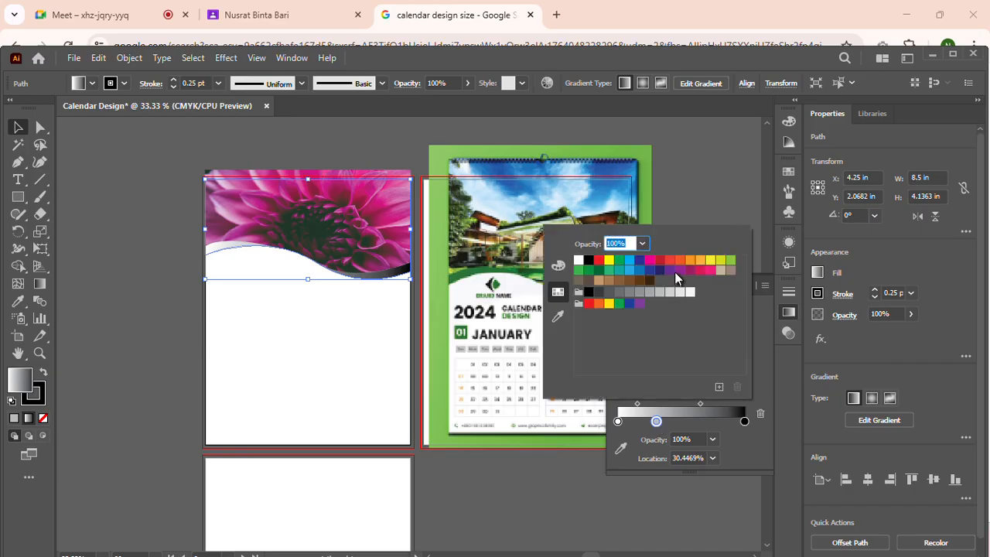
pyautogui.click(747, 433)
pyautogui.click(755, 414)
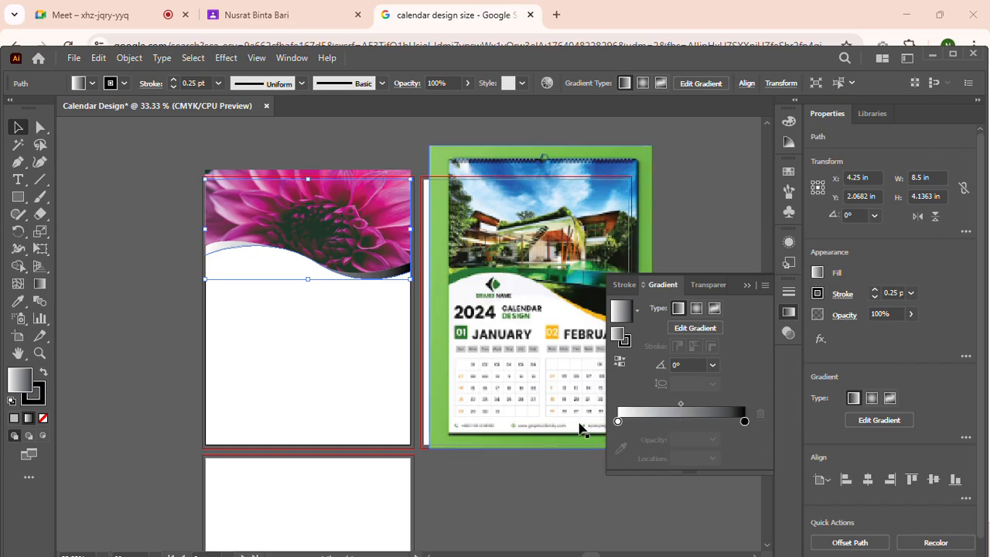
# Color the back wave's gradient with a dark green stop at 0% and a reddish-orange stop at 100%.
pyautogui.click(617, 421)
pyautogui.doubleClick(618, 422)
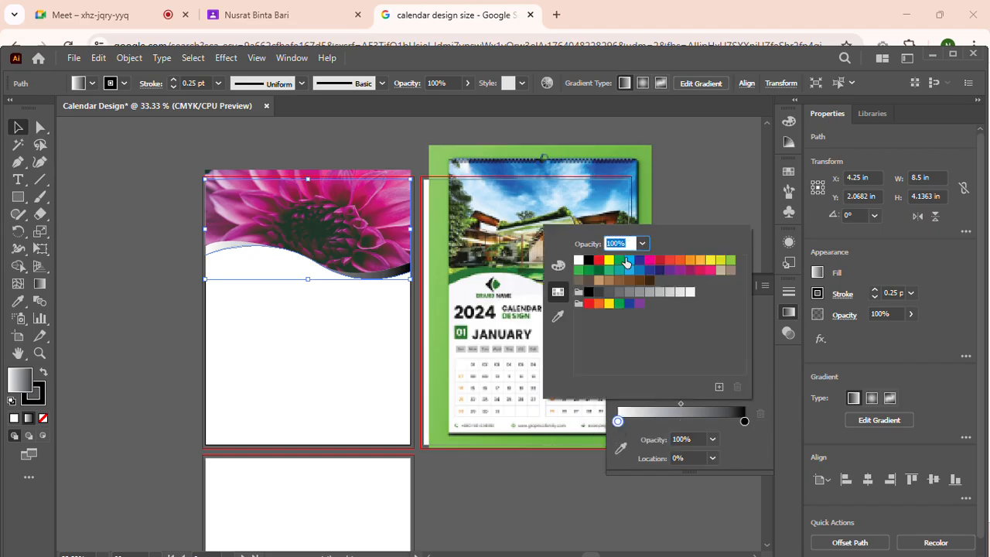
pyautogui.click(599, 270)
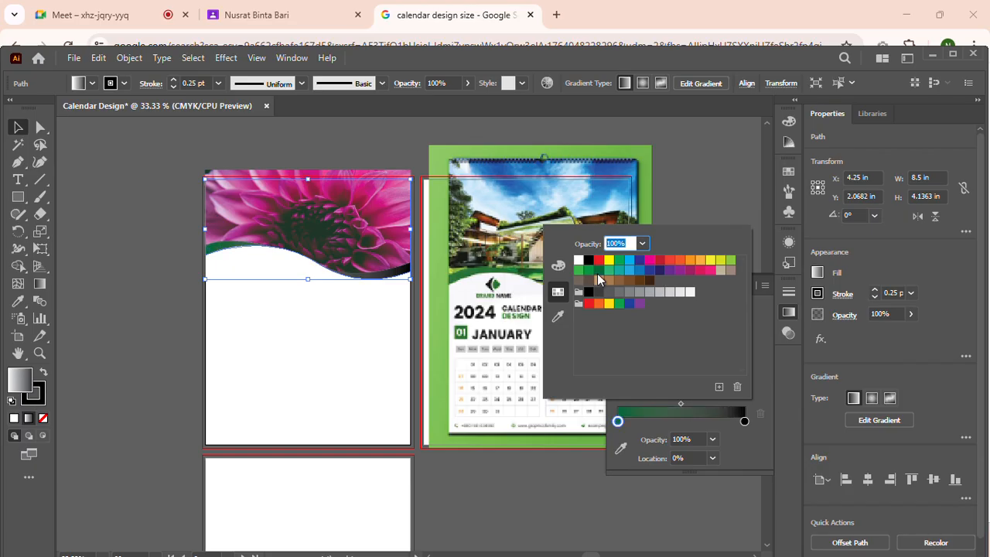
pyautogui.click(743, 419)
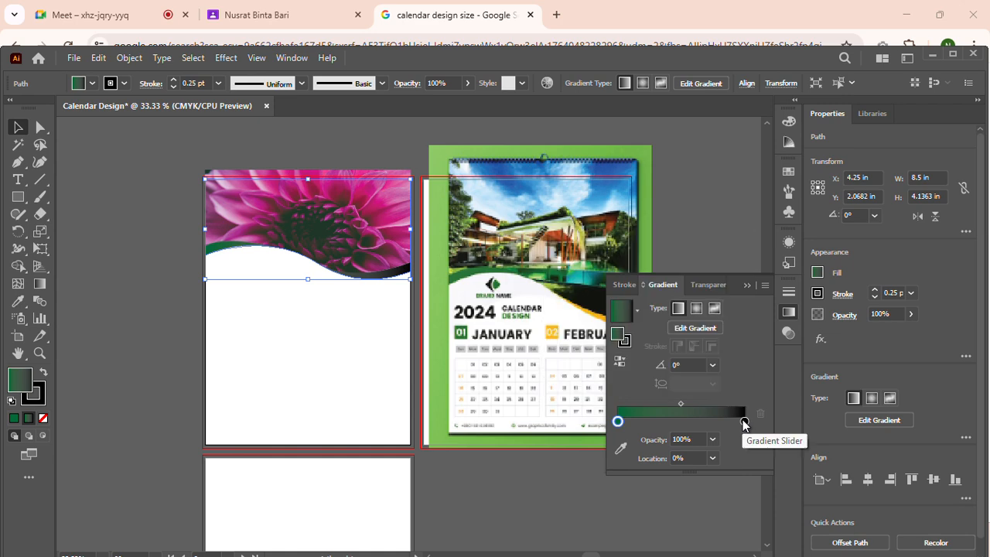
pyautogui.doubleClick(742, 420)
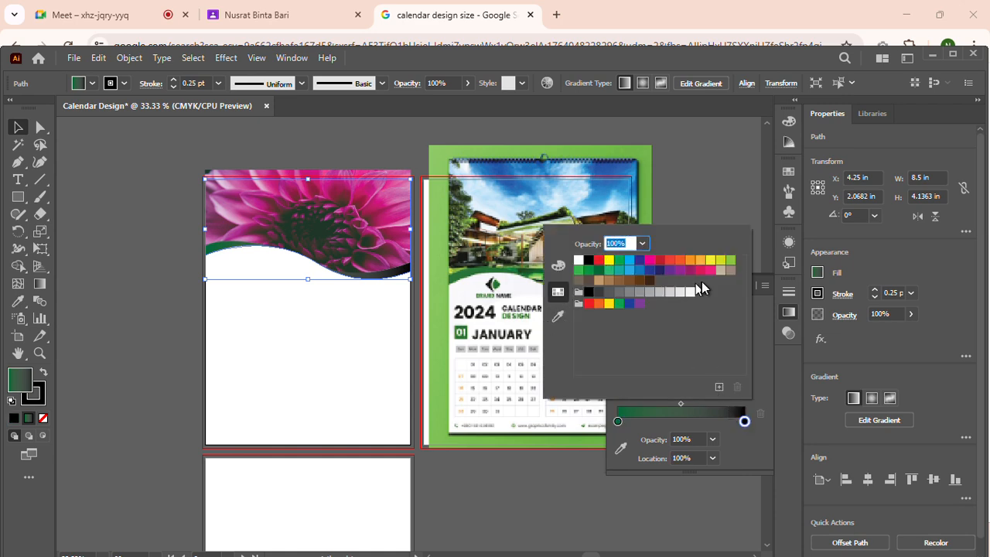
pyautogui.click(678, 263)
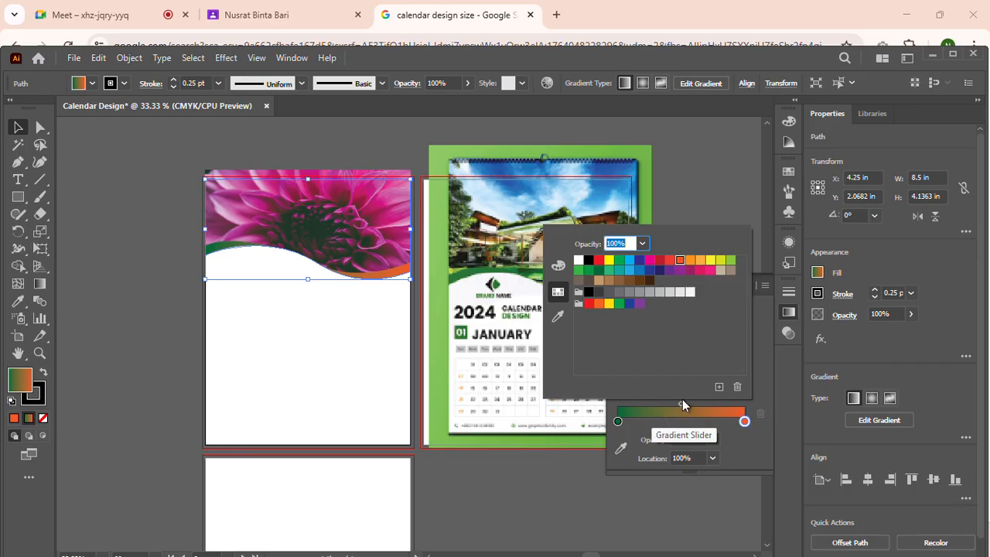
# Shift the midpoint of the back wave's green-to-orange gradient to about 47.8%.
pyautogui.click(680, 408)
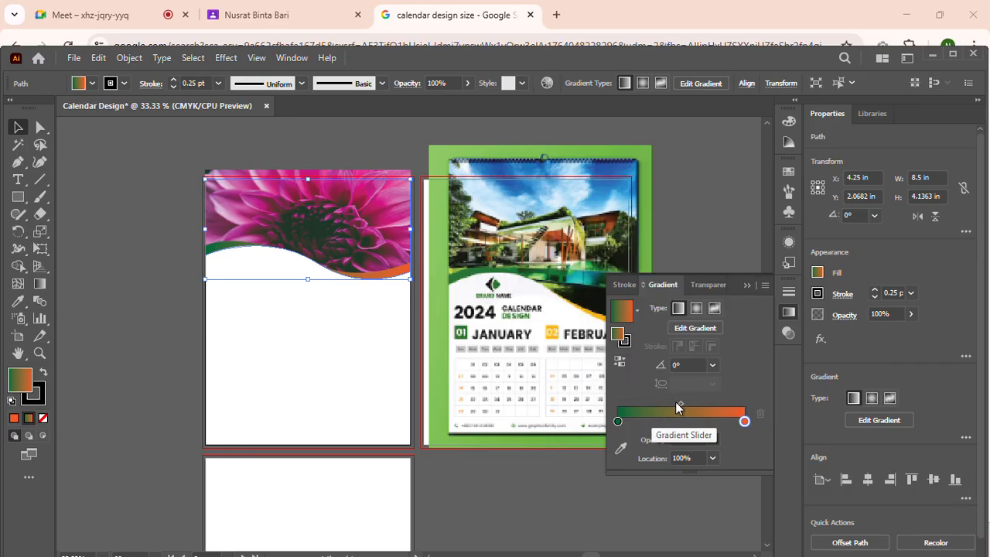
pyautogui.moveTo(679, 403); pyautogui.dragTo(677, 403)
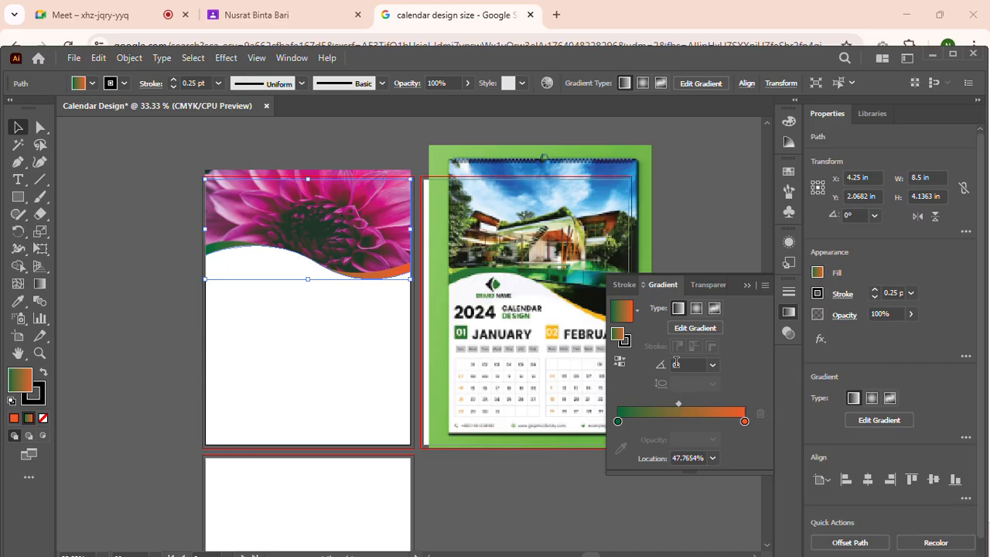
pyautogui.click(747, 286)
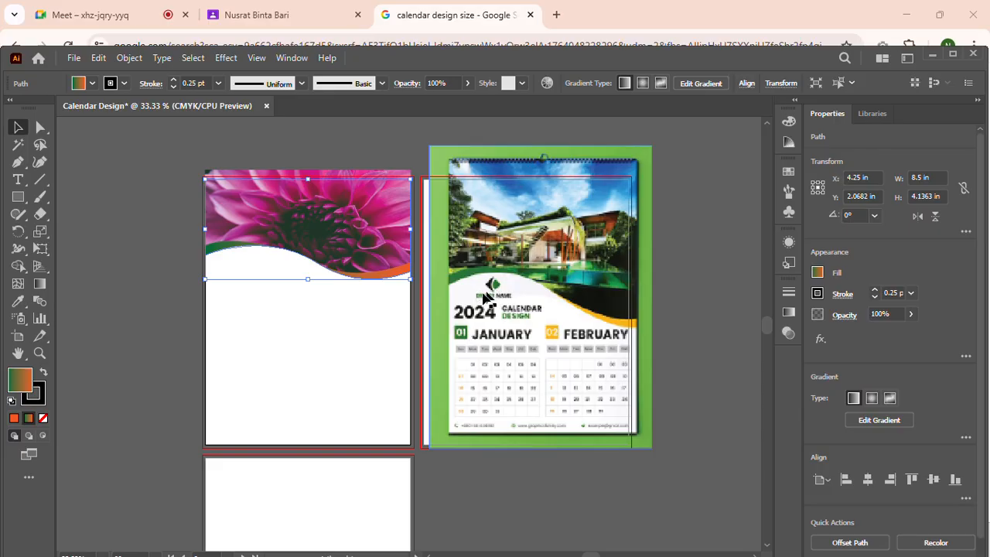
pyautogui.scroll(-1, 260, 361)
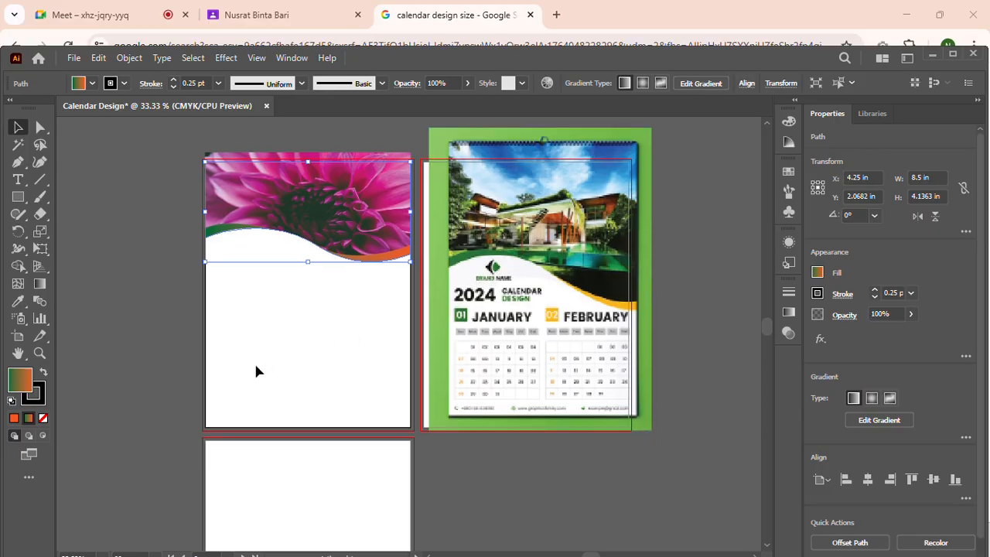
pyautogui.click(118, 215)
pyautogui.scroll(-1, 247, 332)
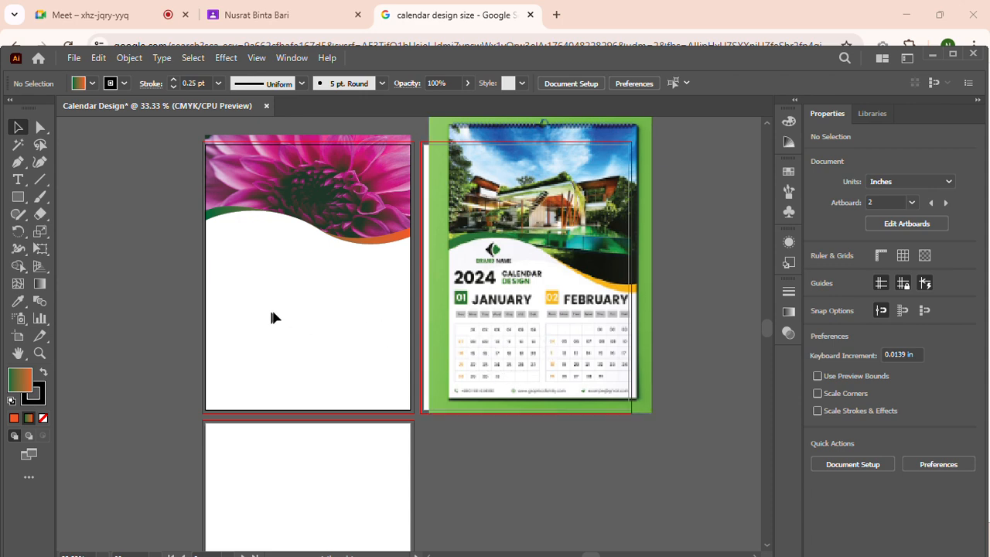
pyautogui.moveTo(183, 146); pyautogui.dragTo(327, 225)
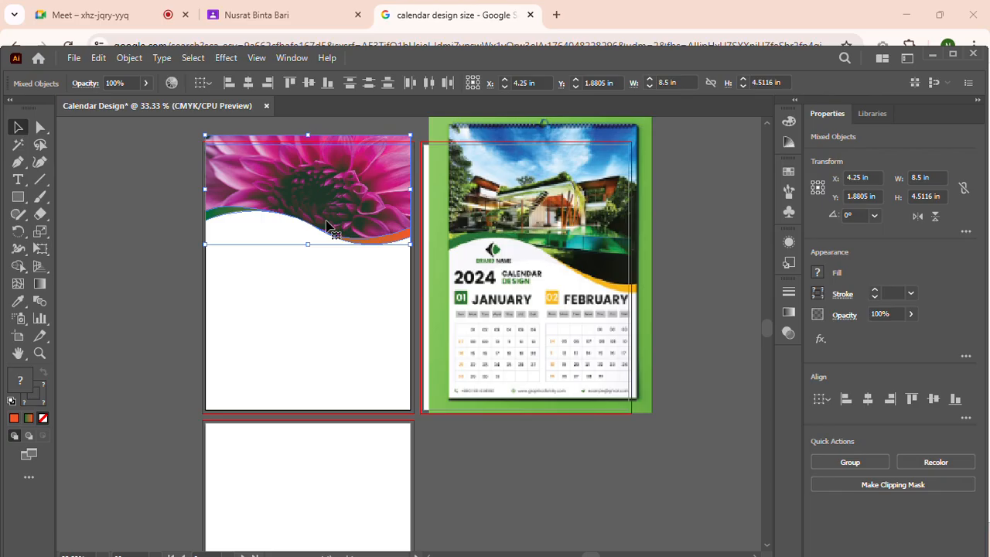
pyautogui.click(152, 263)
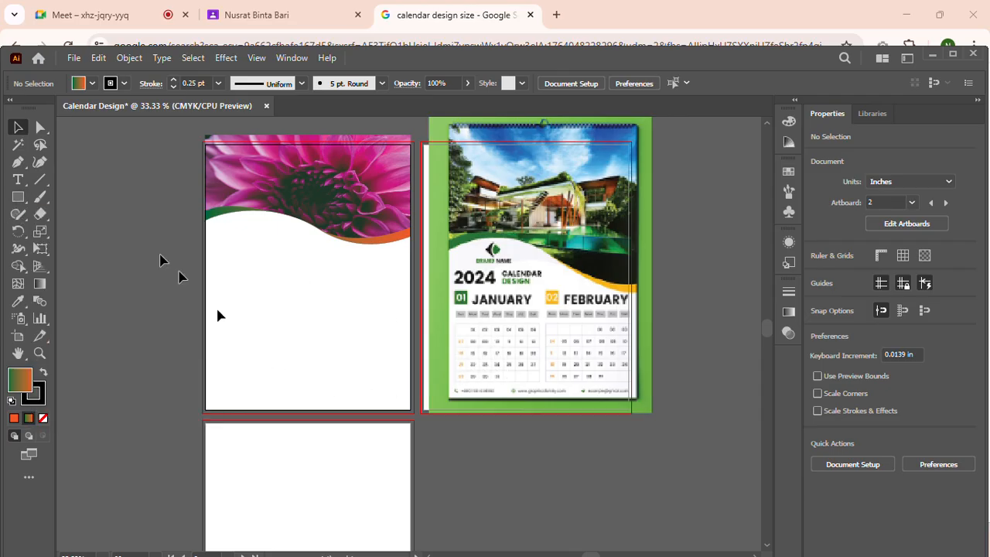
# Draw a rectangle about 6.66 x 3.99 in below the wavy header and fill it with solid dark green.
pyautogui.click(18, 198)
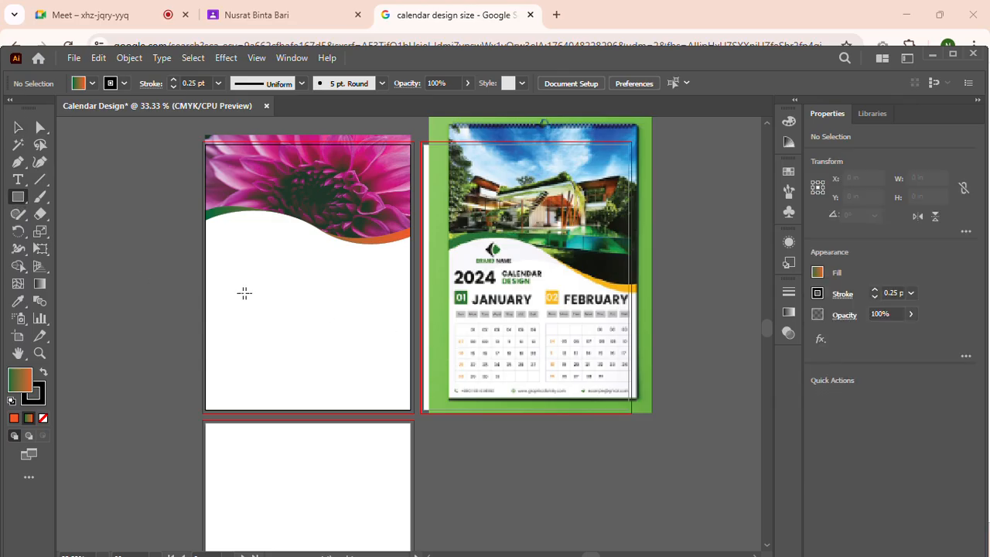
pyautogui.moveTo(227, 303); pyautogui.dragTo(388, 399)
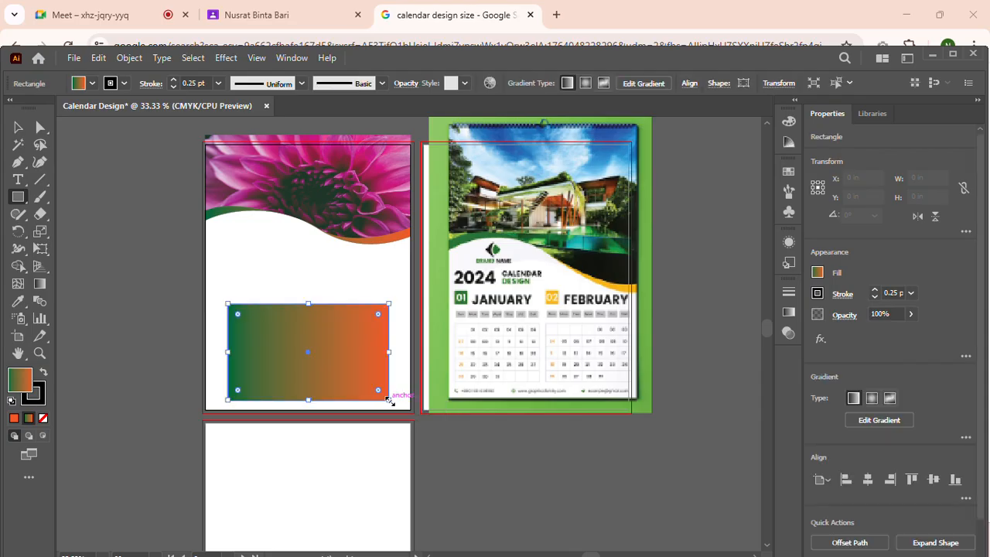
pyautogui.click(80, 84)
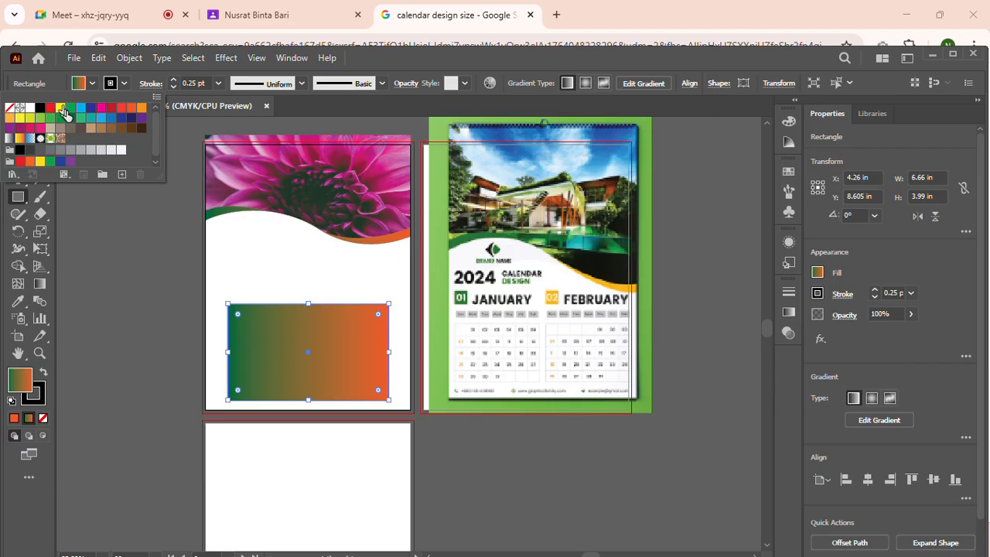
pyautogui.click(72, 118)
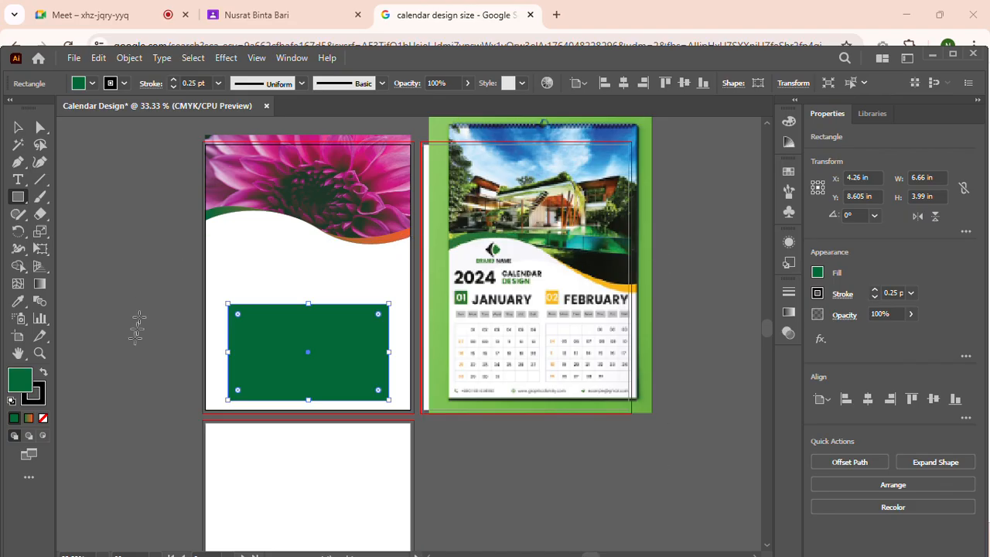
pyautogui.click(15, 128)
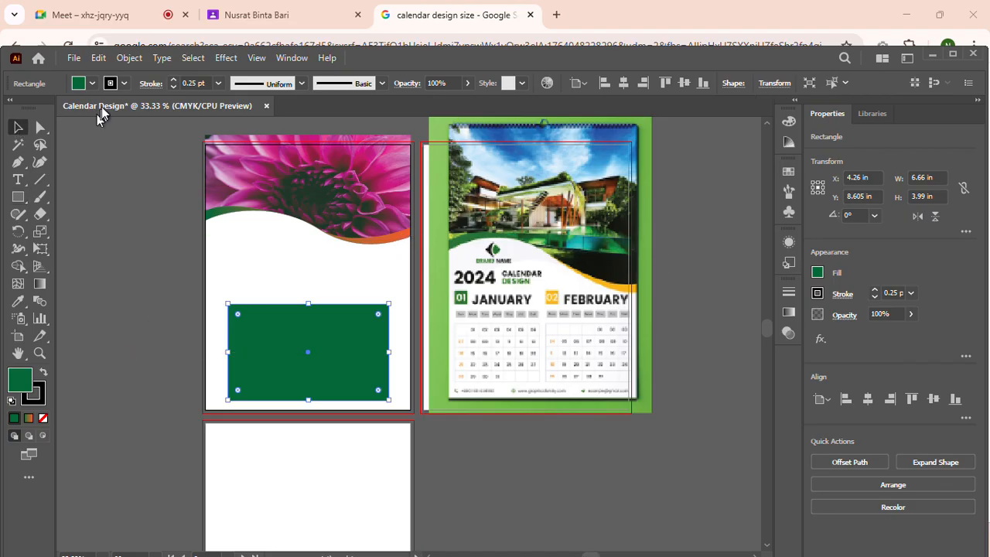
# Set up Split Into Grid for the green rectangle with 6 rows and 7 columns.
pyautogui.click(128, 65)
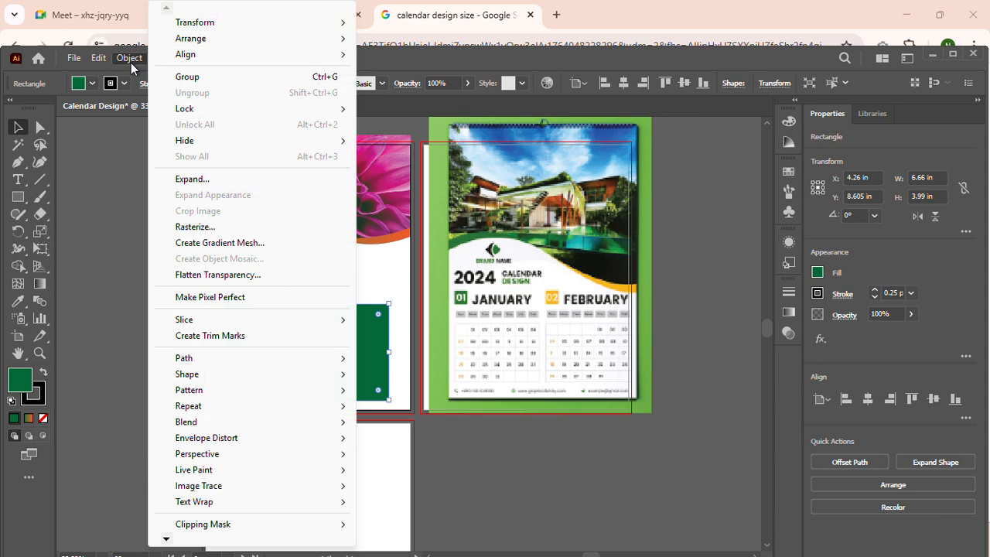
pyautogui.moveTo(218, 368)
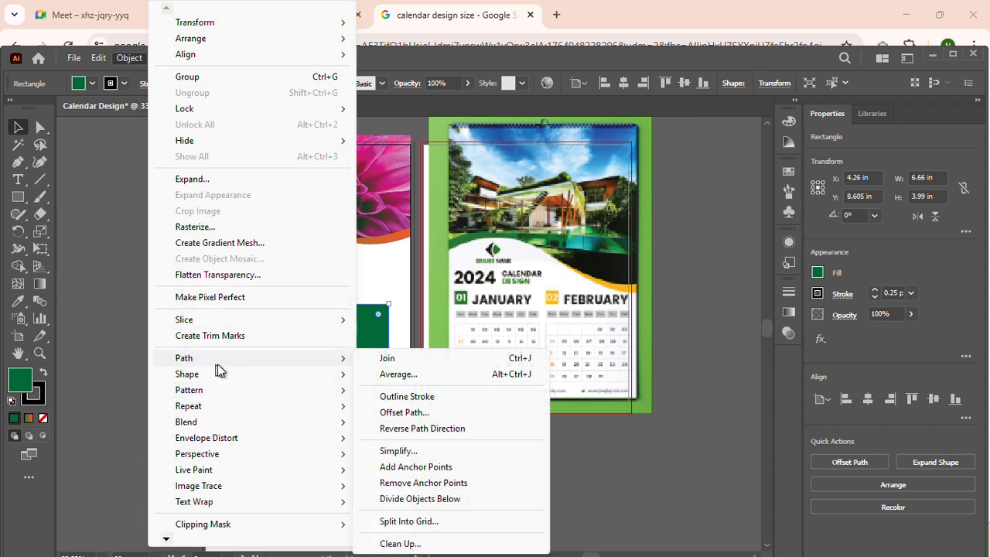
pyautogui.click(451, 524)
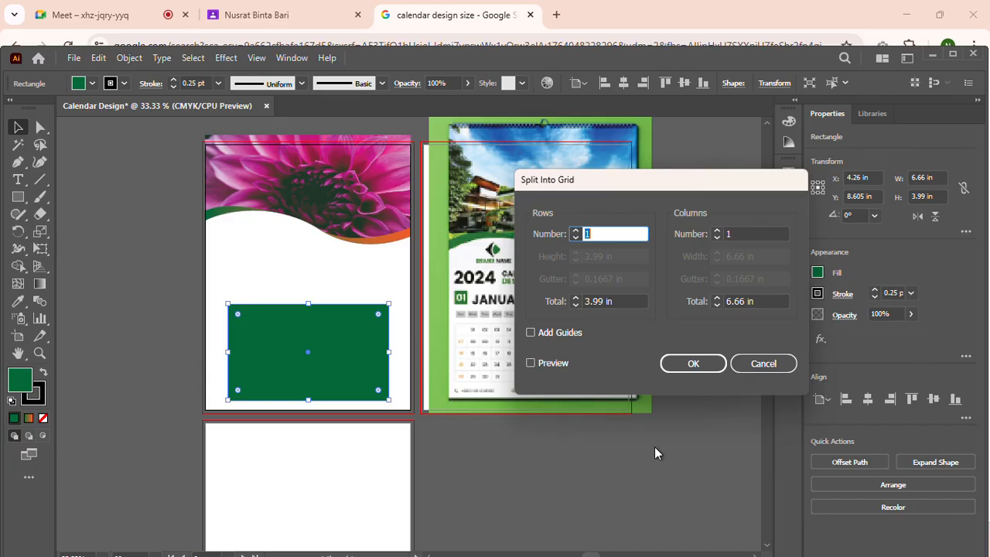
pyautogui.click(576, 229)
pyautogui.click(576, 230)
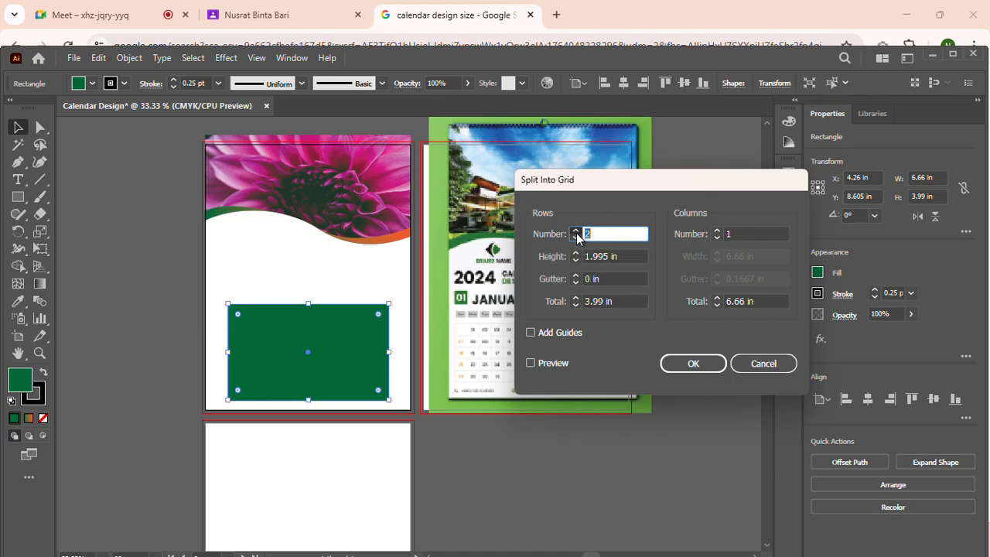
pyautogui.click(576, 229)
pyautogui.click(576, 230)
pyautogui.click(576, 230)
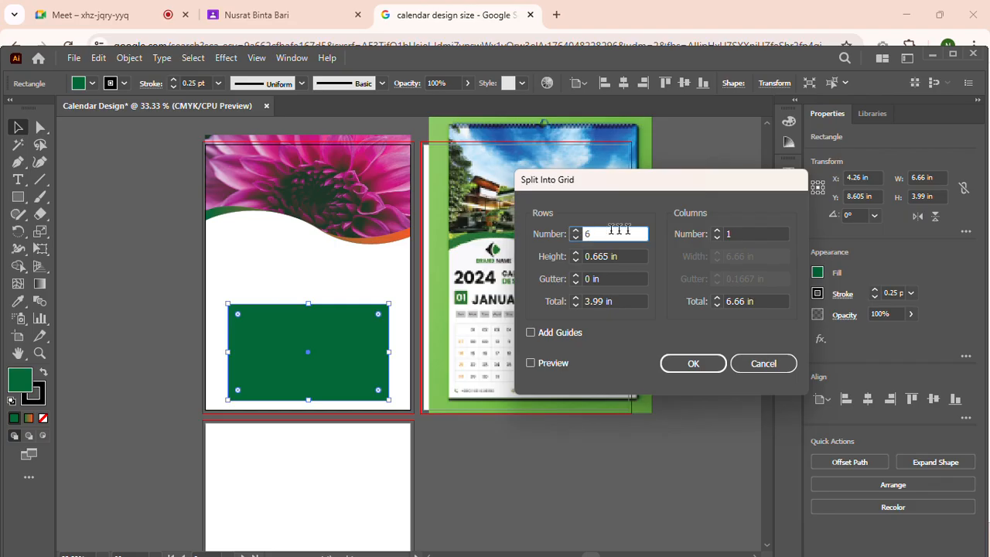
pyautogui.click(716, 230)
pyautogui.click(716, 229)
pyautogui.click(716, 229)
pyautogui.click(716, 229)
pyautogui.click(717, 230)
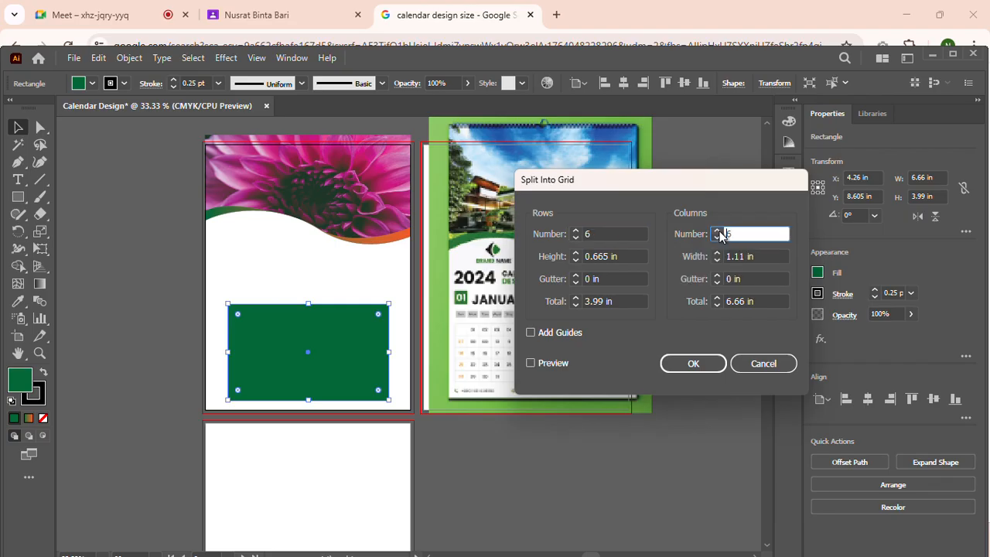
pyautogui.click(716, 229)
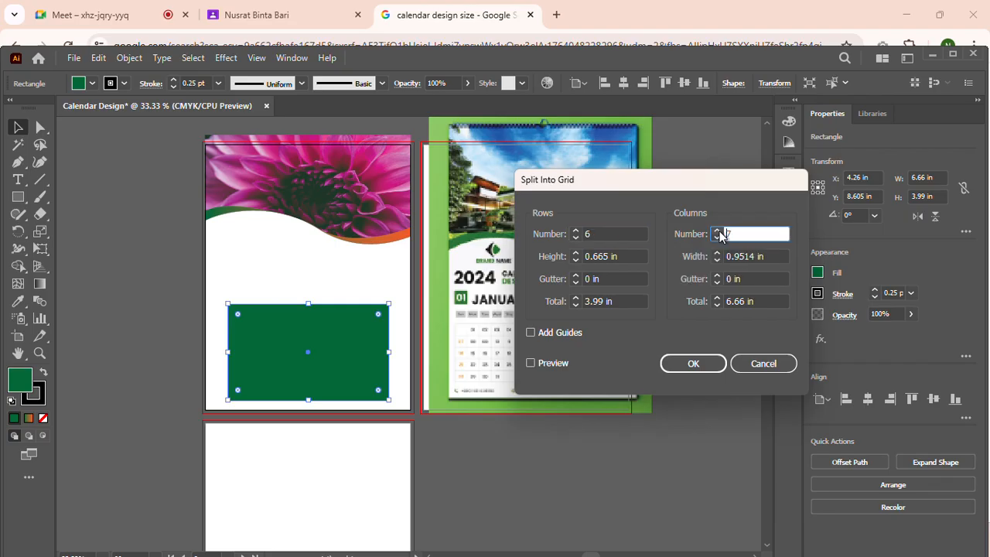
# Set both the row and column gutters to 0.125 in with the preview on, and apply the grid split.
pyautogui.click(576, 275)
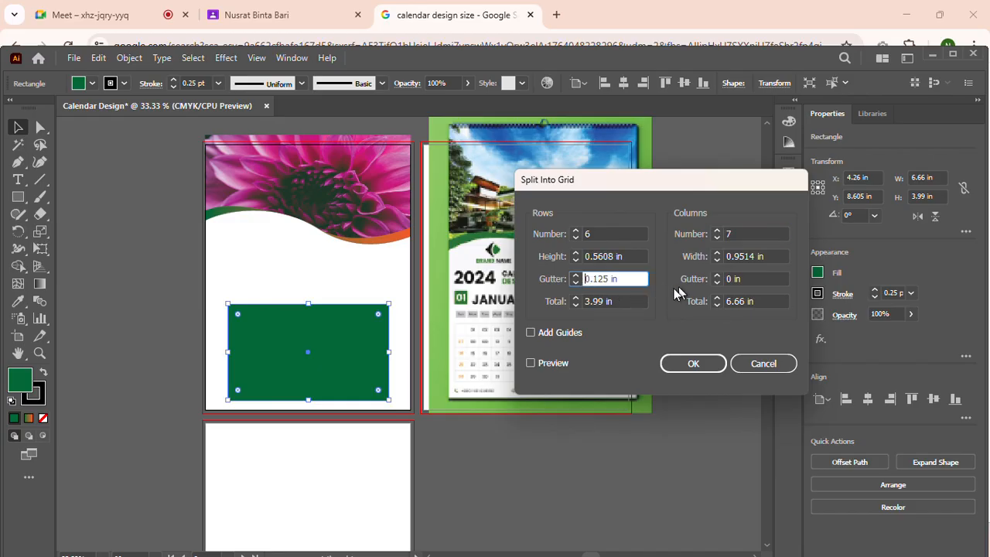
pyautogui.click(530, 362)
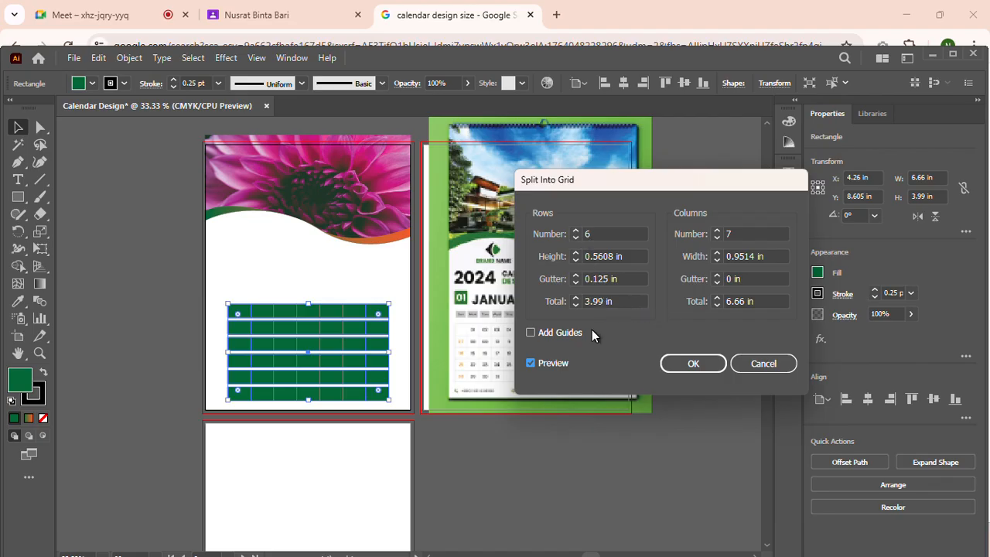
pyautogui.click(716, 276)
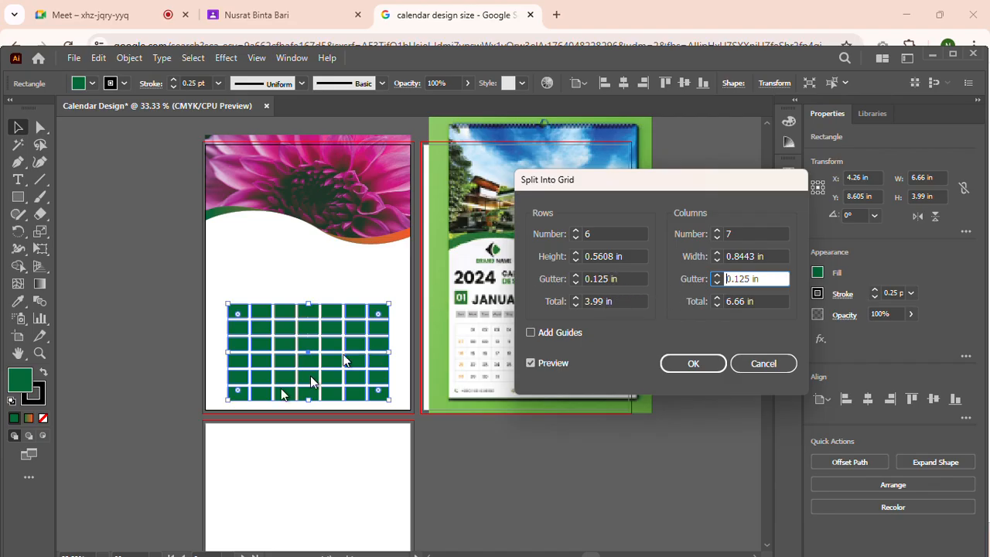
pyautogui.click(696, 369)
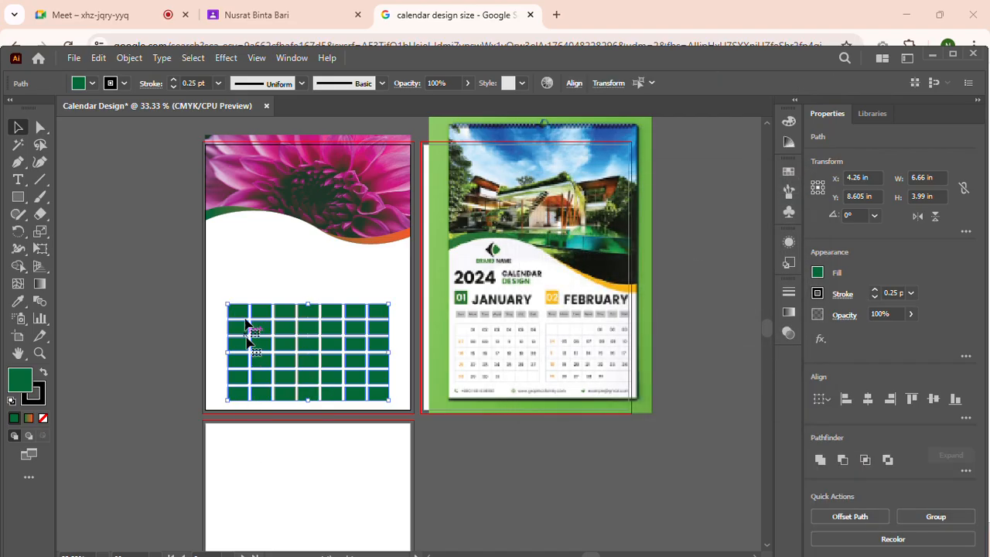
pyautogui.click(122, 59)
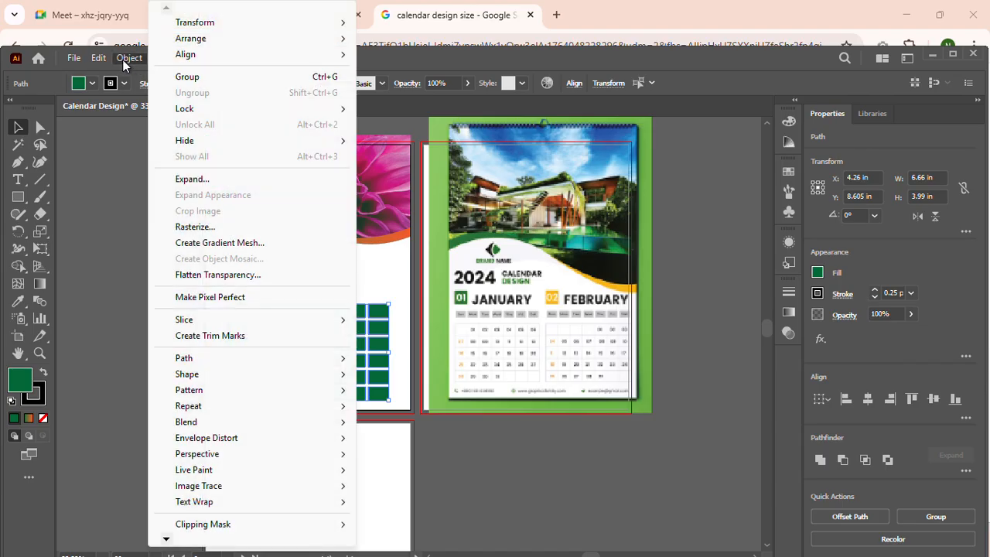
pyautogui.moveTo(203, 360)
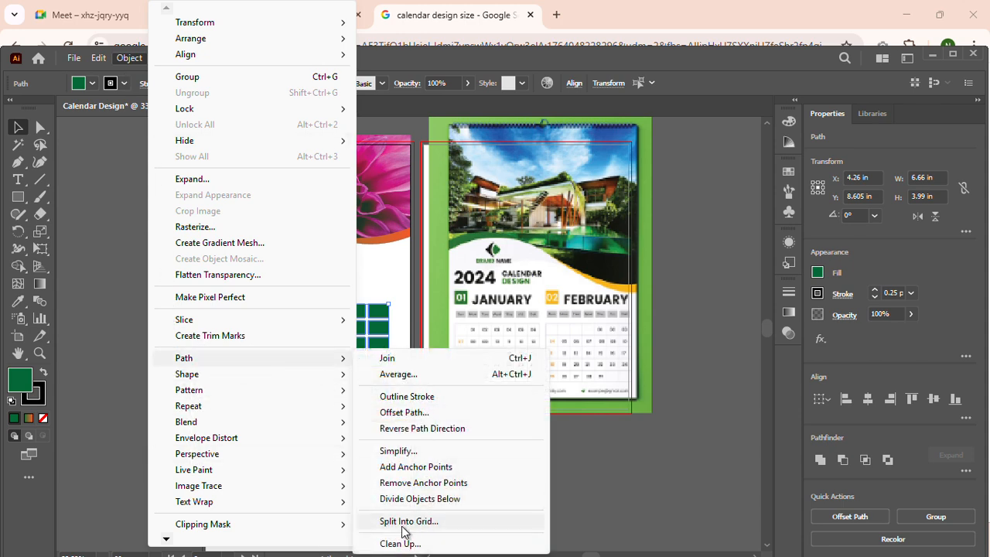
pyautogui.click(88, 220)
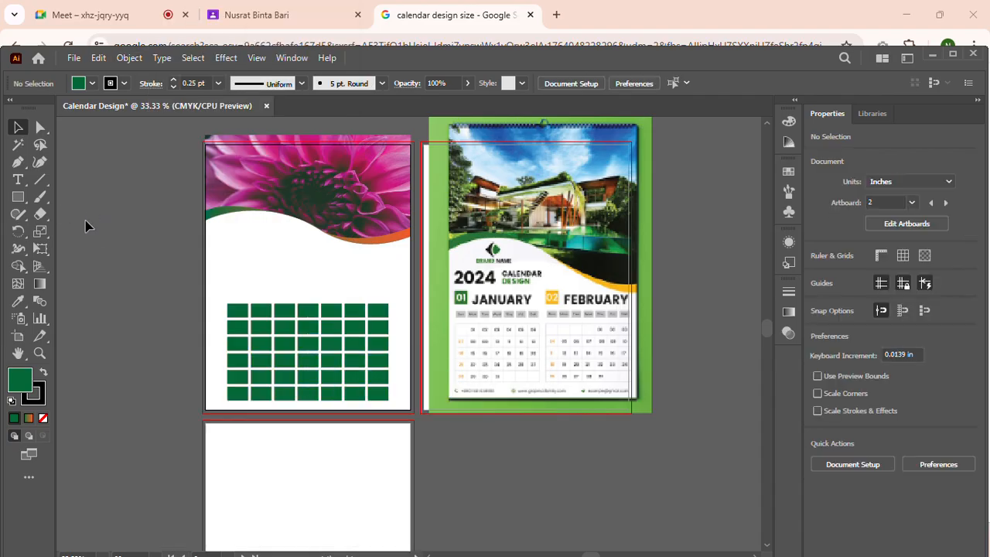
# Select several cells of the green grid one by one to check that they are separate objects.
pyautogui.click(269, 369)
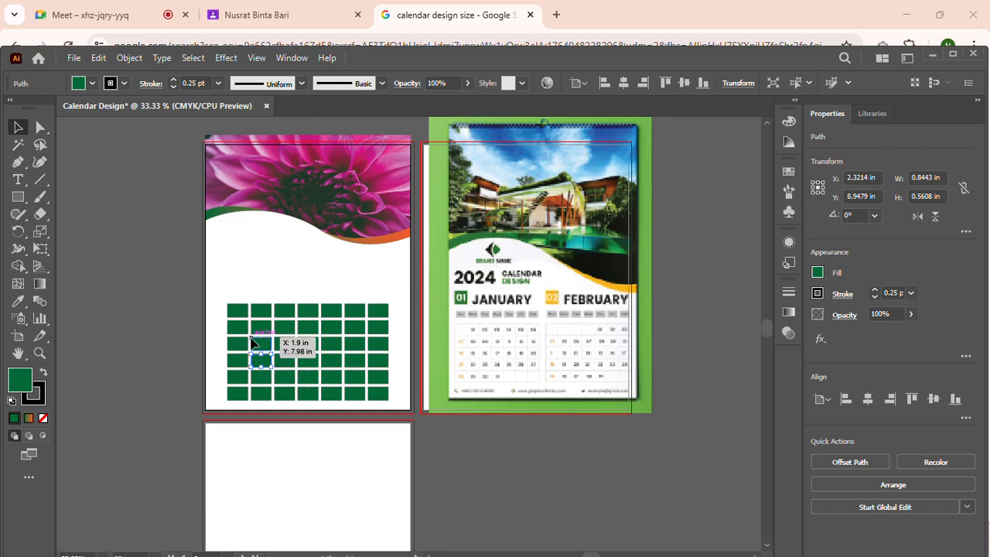
pyautogui.click(253, 340)
pyautogui.click(269, 316)
pyautogui.click(293, 330)
pyautogui.click(309, 344)
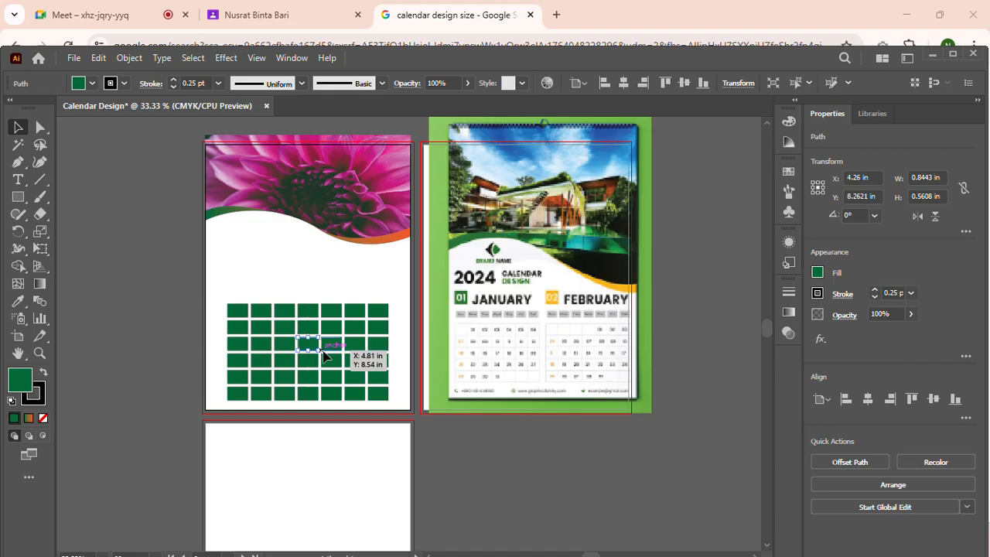
pyautogui.click(220, 290)
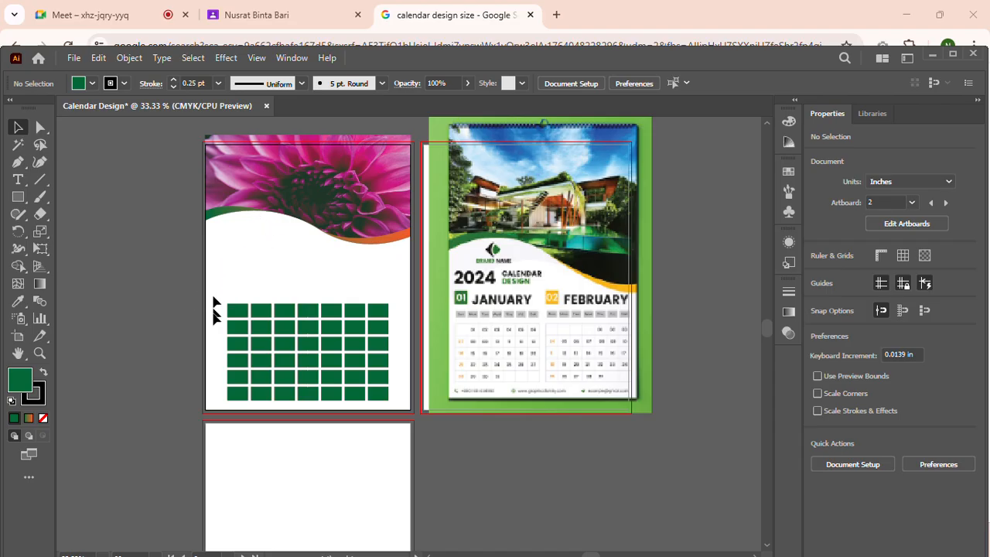
# Lower the opacity of the grid's bottom five rows of cells to 15%, leaving out the top row.
pyautogui.moveTo(218, 320); pyautogui.dragTo(393, 409)
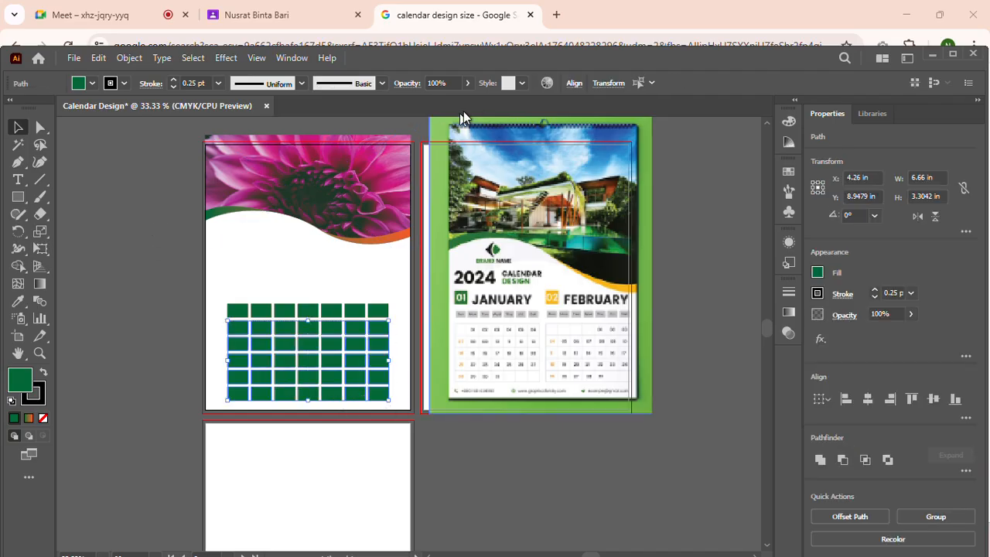
pyautogui.click(467, 85)
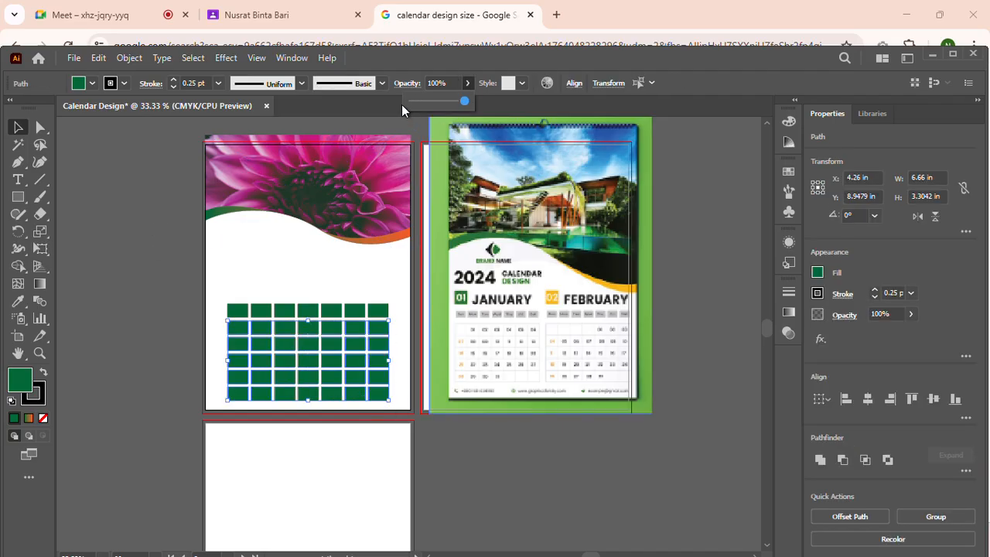
pyautogui.click(420, 103)
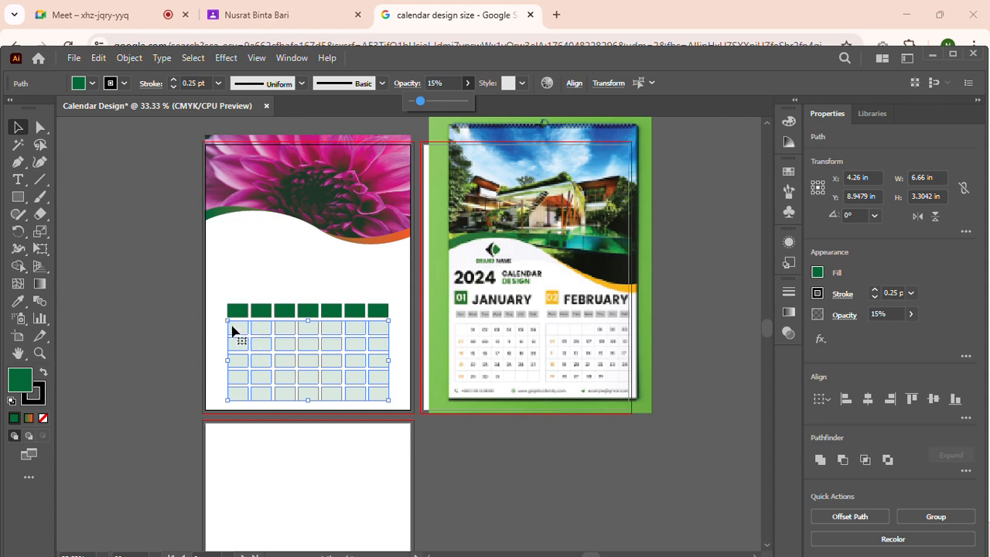
pyautogui.click(168, 335)
pyautogui.click(152, 333)
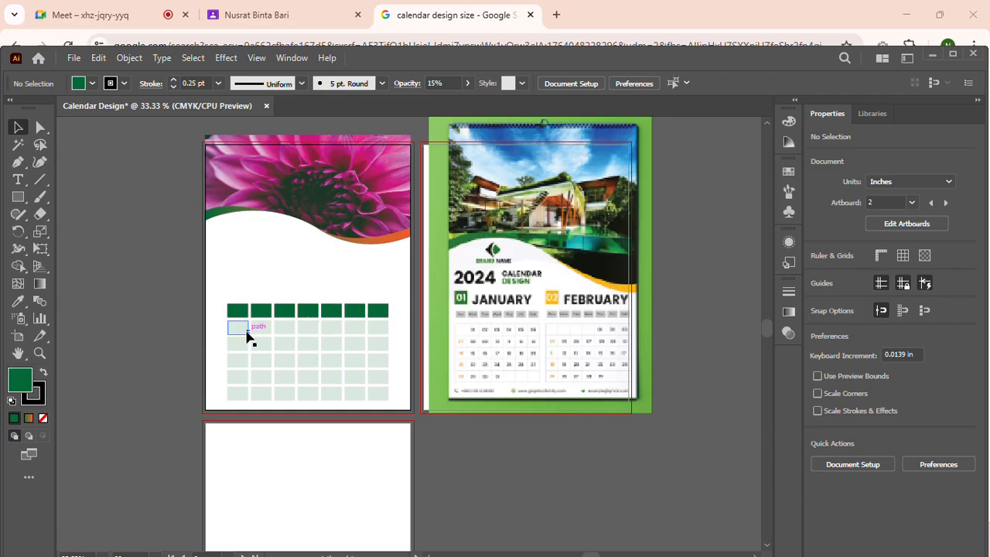
# Round the corners of the first three green header cells to a radius of about 0.11 in.
pyautogui.click(243, 313)
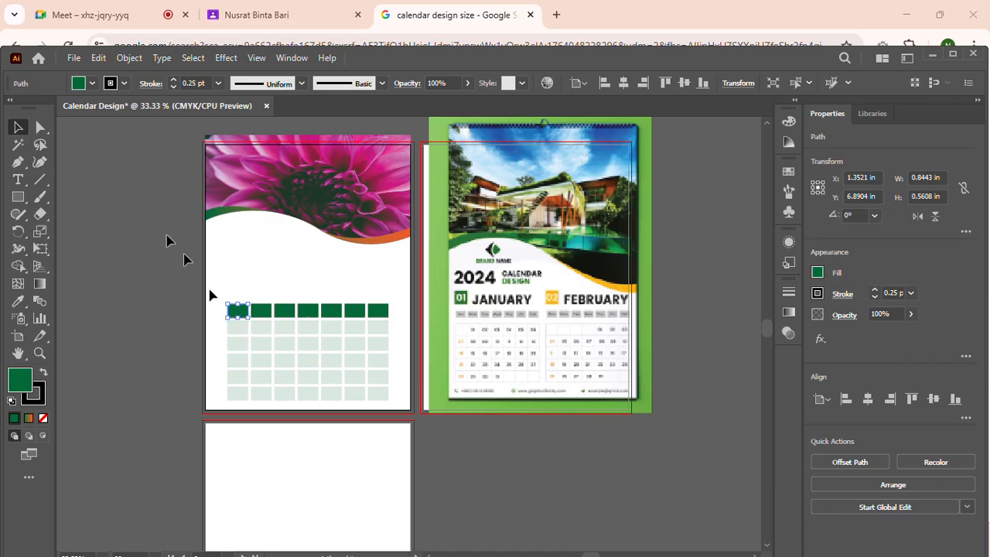
pyautogui.scroll(1, 286, 249)
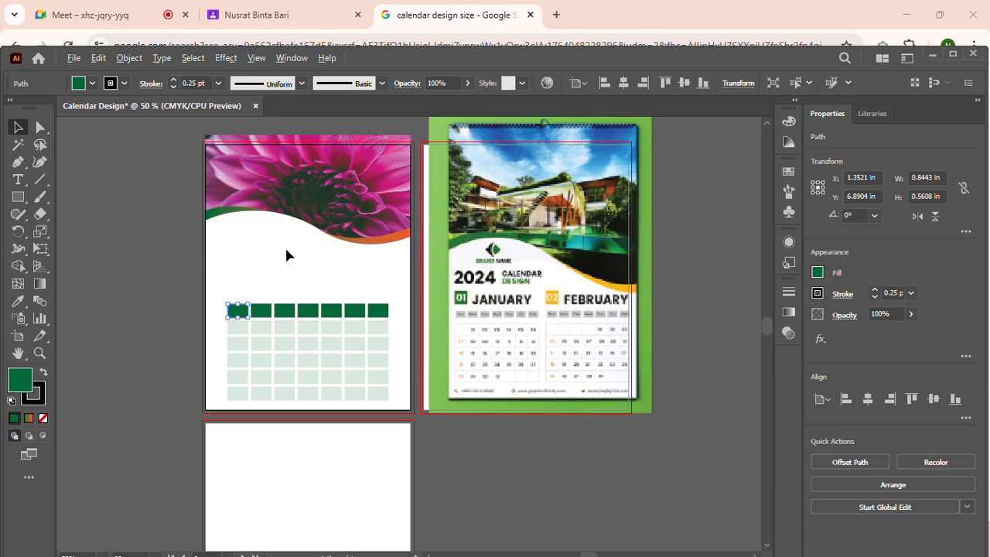
pyautogui.scroll(1, 286, 251)
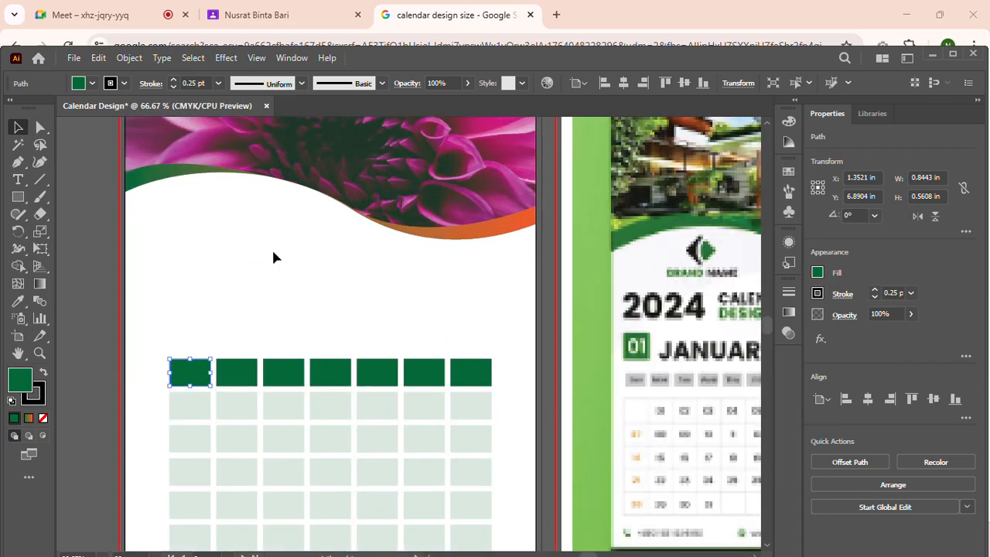
pyautogui.click(40, 130)
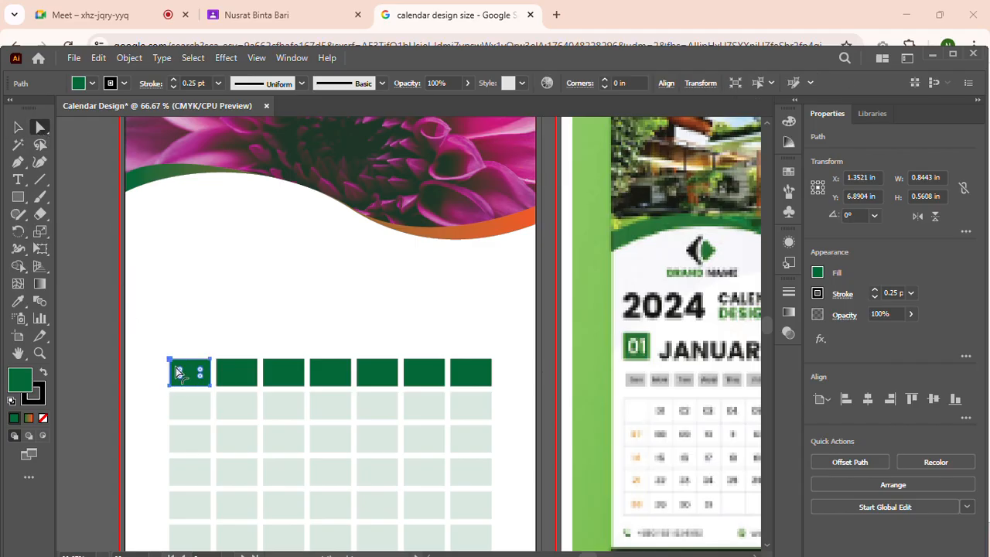
pyautogui.moveTo(147, 345); pyautogui.dragTo(307, 394)
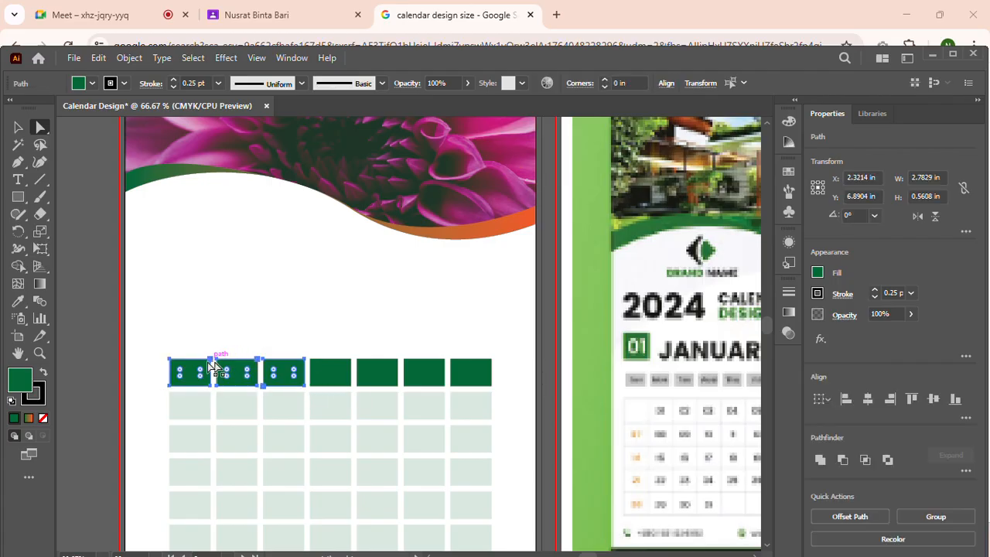
pyautogui.moveTo(180, 367); pyautogui.dragTo(187, 372)
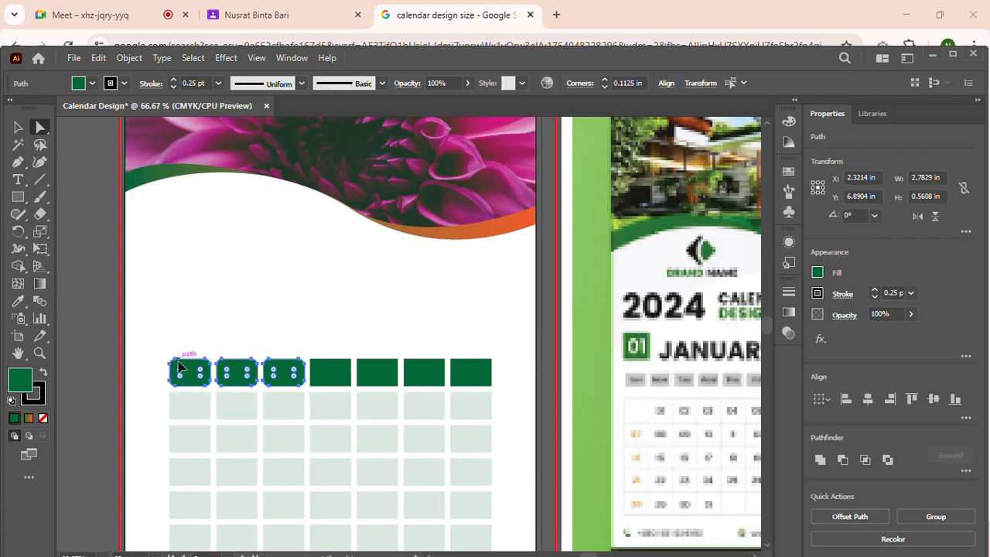
pyautogui.click(150, 320)
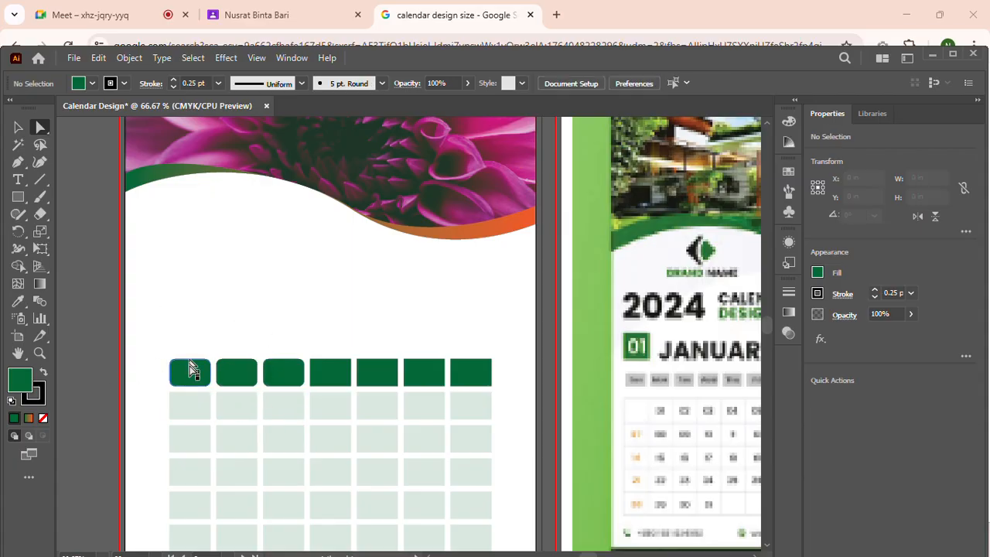
# Round the corners of all cells in the grid's first two columns together, using the live corner widgets.
pyautogui.scroll(-1, 227, 316)
pyautogui.scroll(-2, 192, 323)
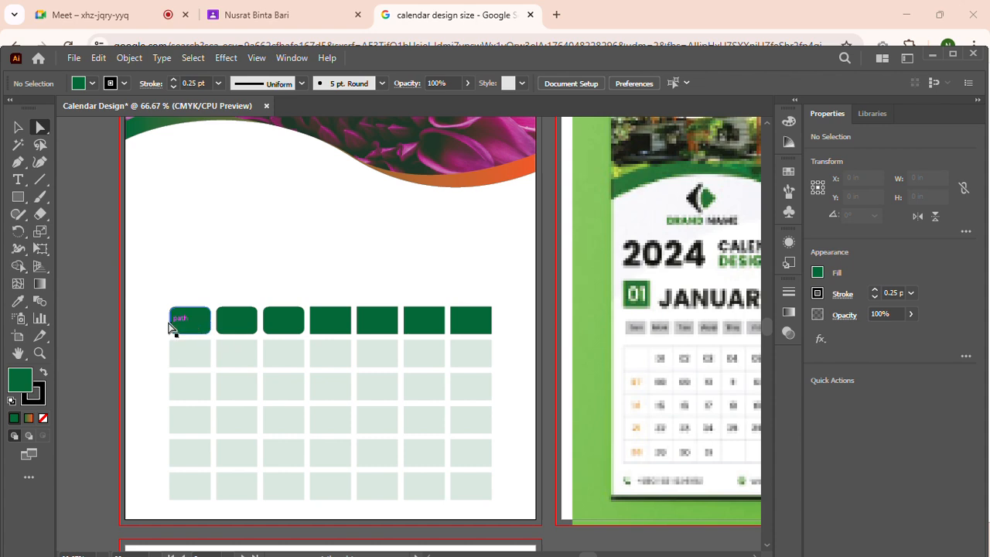
pyautogui.moveTo(153, 294); pyautogui.dragTo(261, 520)
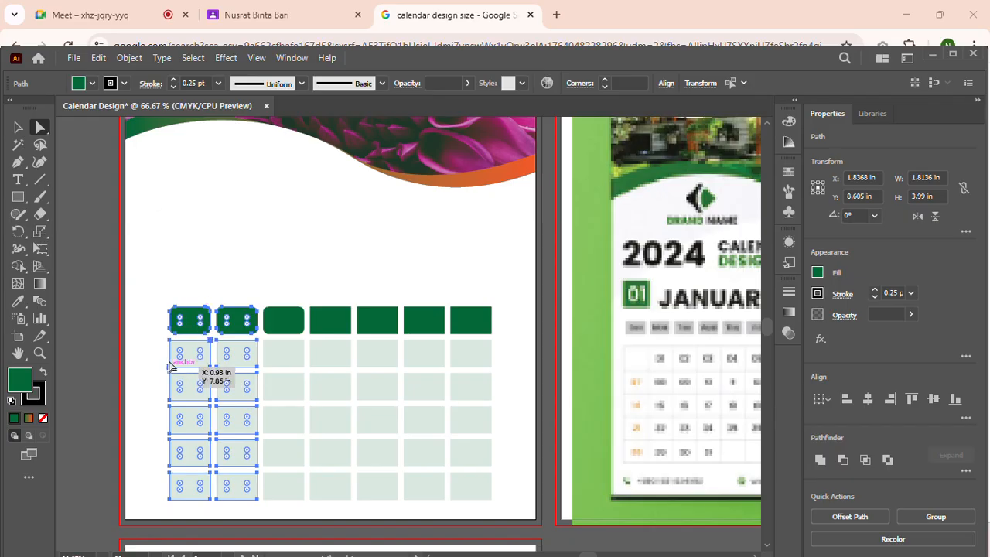
pyautogui.click(174, 245)
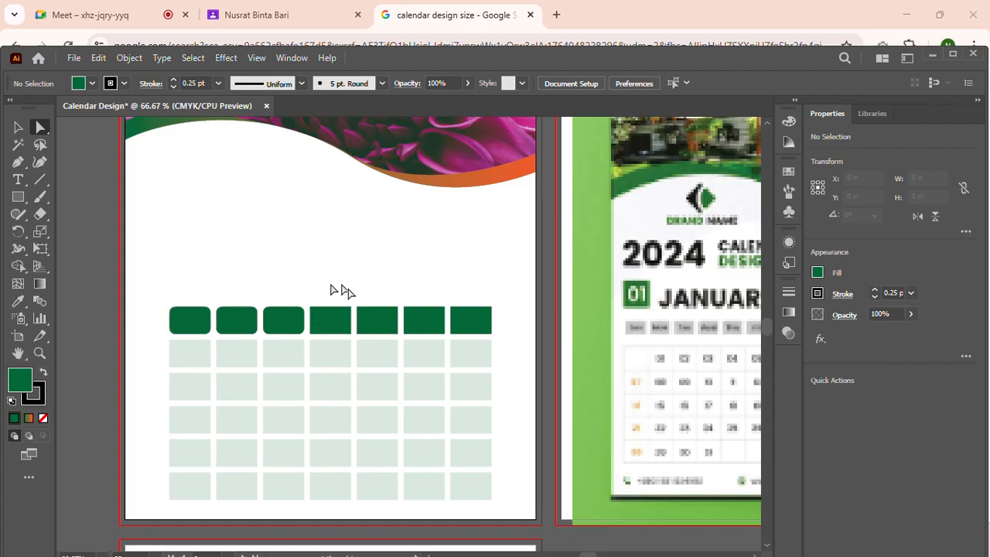
pyautogui.scroll(-1, 309, 293)
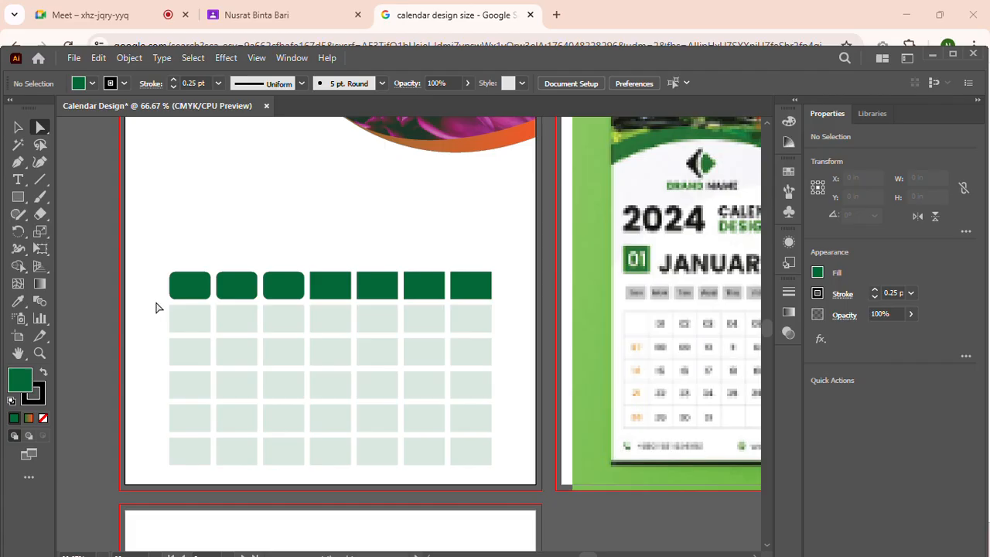
pyautogui.click(43, 131)
pyautogui.moveTo(167, 307); pyautogui.dragTo(261, 480)
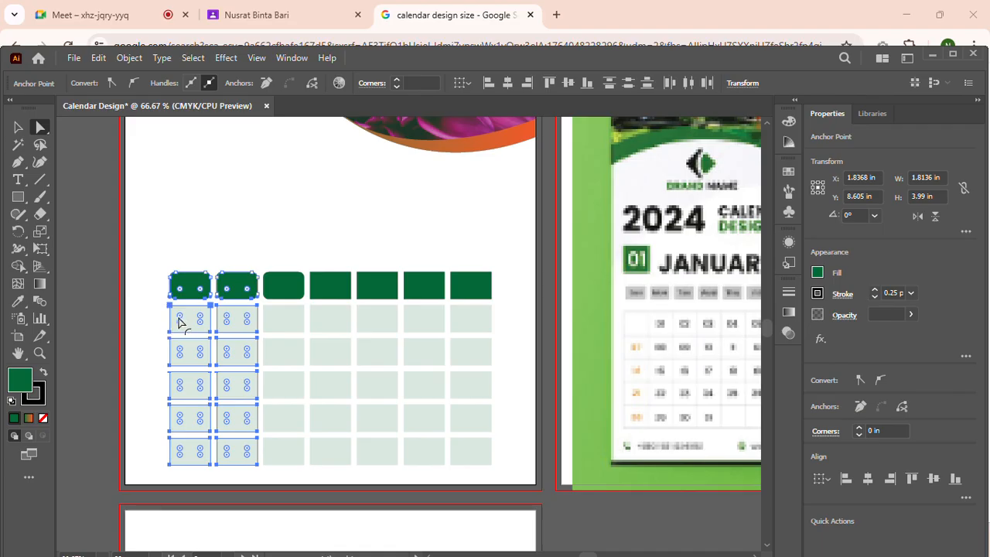
pyautogui.moveTo(179, 323); pyautogui.dragTo(174, 315)
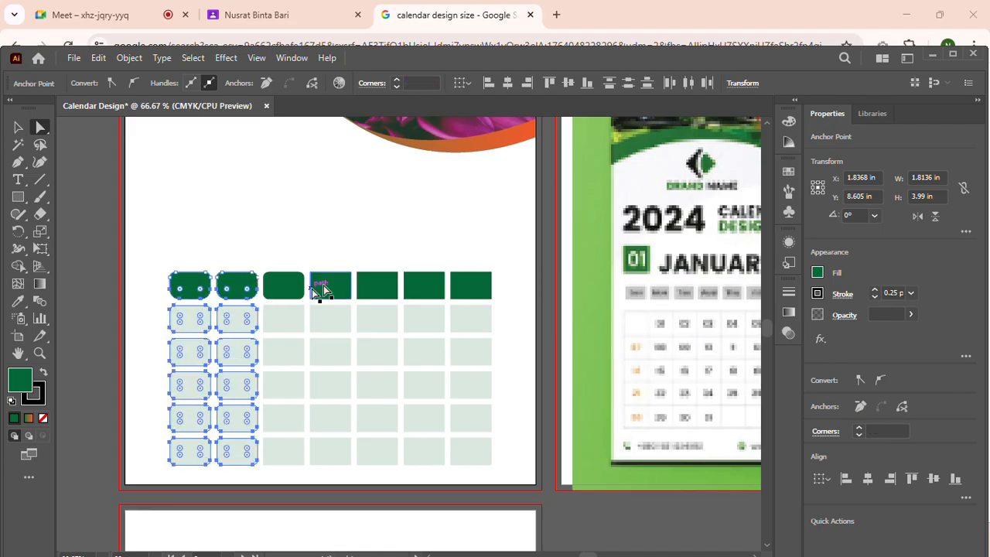
# Try different corner radii on the first two columns' cells, ending with 0.125 in.
pyautogui.click(396, 81)
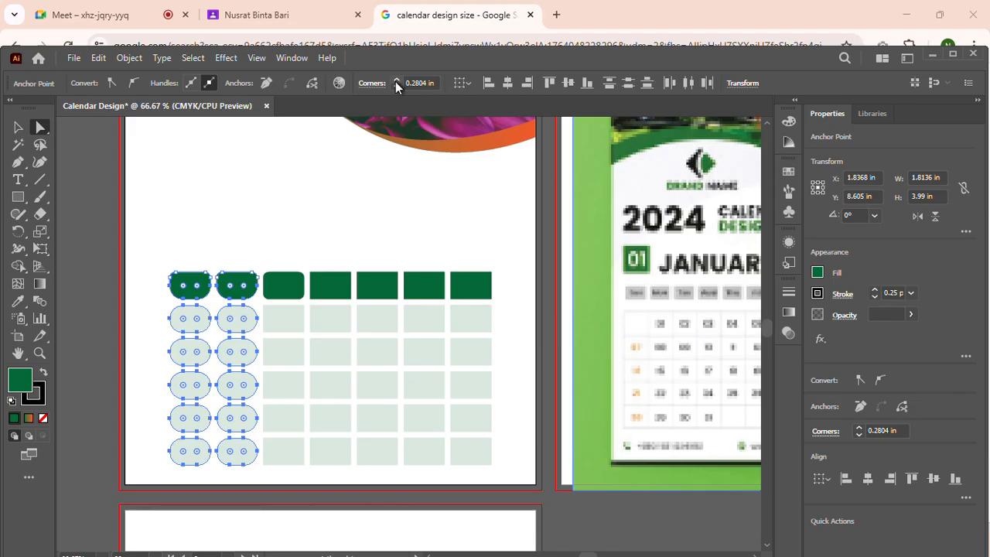
pyautogui.click(396, 86)
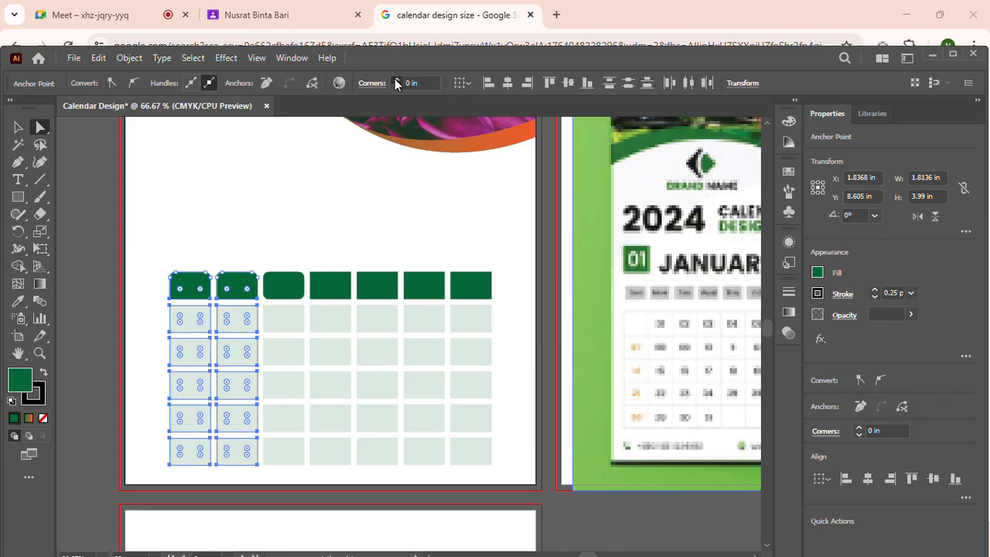
pyautogui.click(396, 81)
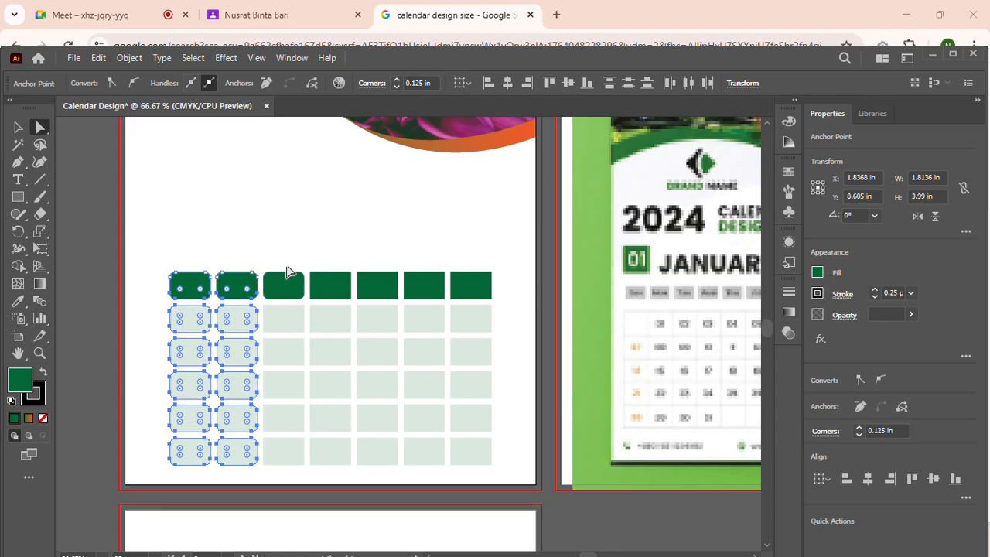
pyautogui.moveTo(285, 234); pyautogui.dragTo(430, 433)
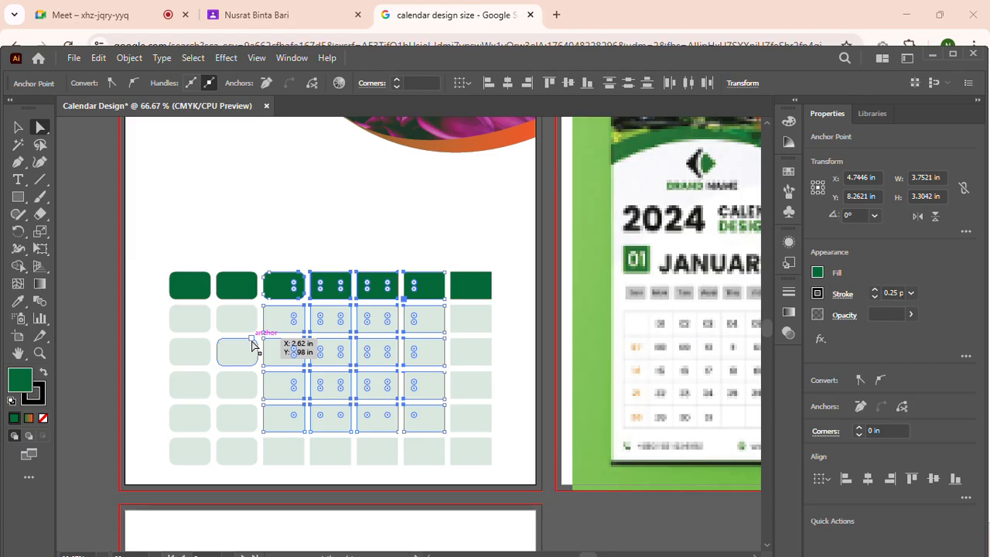
pyautogui.click(195, 200)
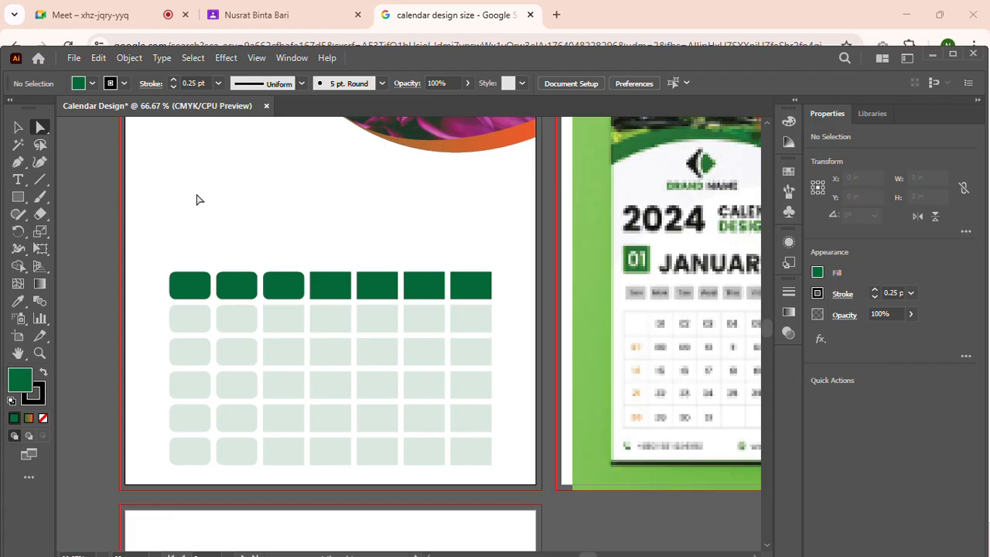
# Undo all the corner rounding on the grid, back to square cells throughout.
pyautogui.hotkey('ctrl', 'z')
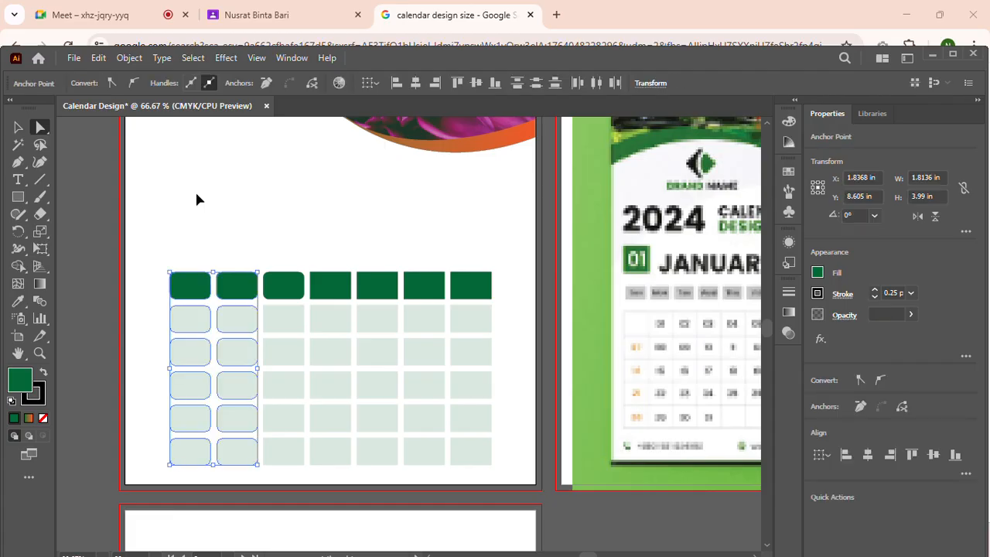
pyautogui.hotkey('ctrl', 'z')
pyautogui.hotkey('ctrl', 'z')
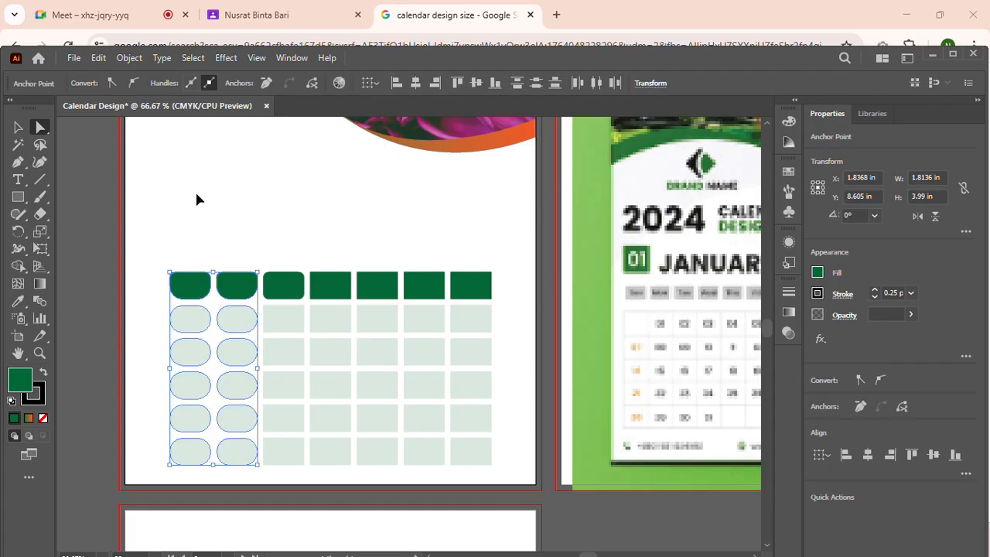
pyautogui.hotkey('ctrl', 'z')
pyautogui.hotkey('ctrl', 'z')
pyautogui.hotkey('ctrl', 'z')
pyautogui.hotkey('ctrl', 'z')
pyautogui.hotkey('ctrl', 'z')
pyautogui.hotkey('ctrl', 'z')
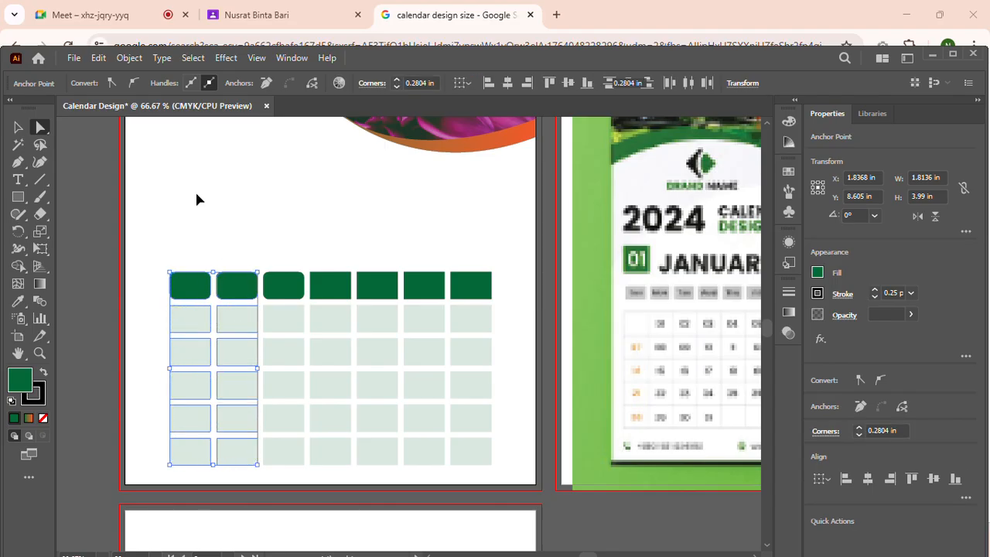
pyautogui.hotkey('ctrl', 'z')
pyautogui.click(272, 199)
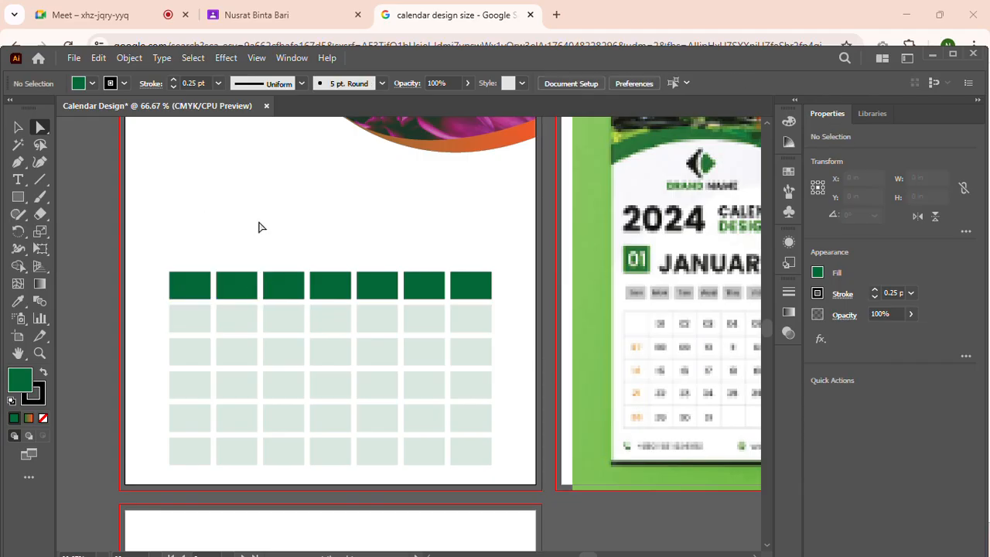
# Change the fill of the grid's last two columns, header cells included, to red.
pyautogui.scroll(-1, 304, 228)
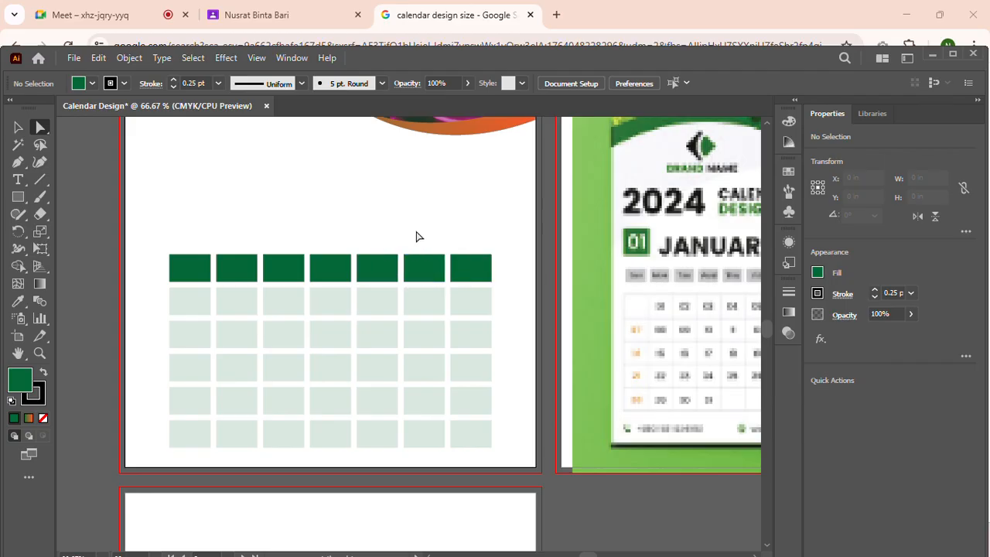
pyautogui.moveTo(413, 244); pyautogui.dragTo(492, 464)
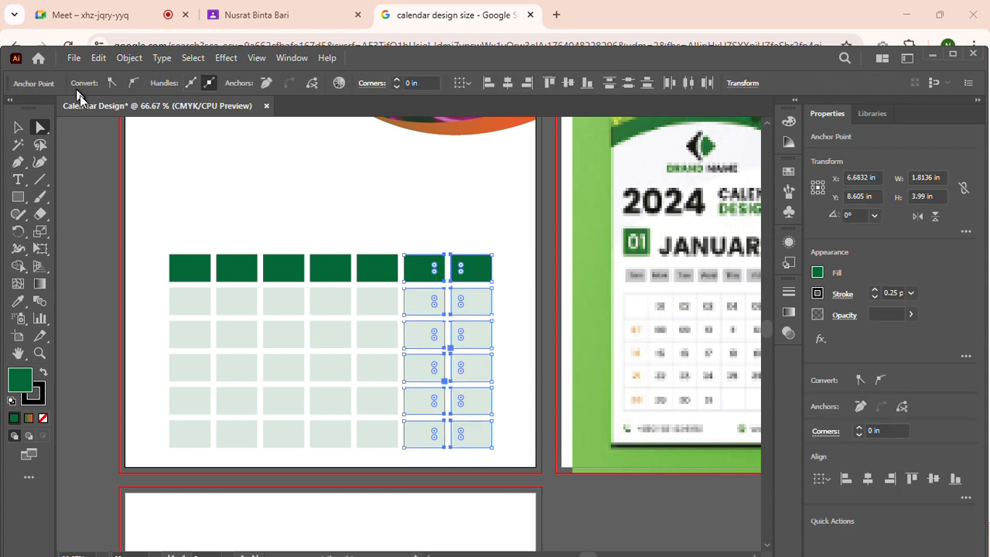
pyautogui.click(13, 130)
pyautogui.click(279, 217)
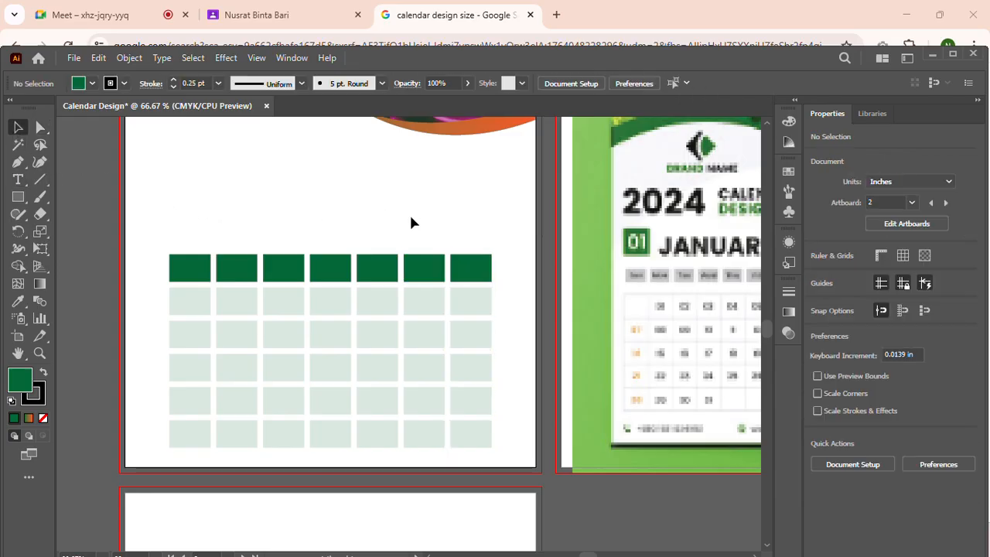
pyautogui.moveTo(409, 211); pyautogui.dragTo(495, 466)
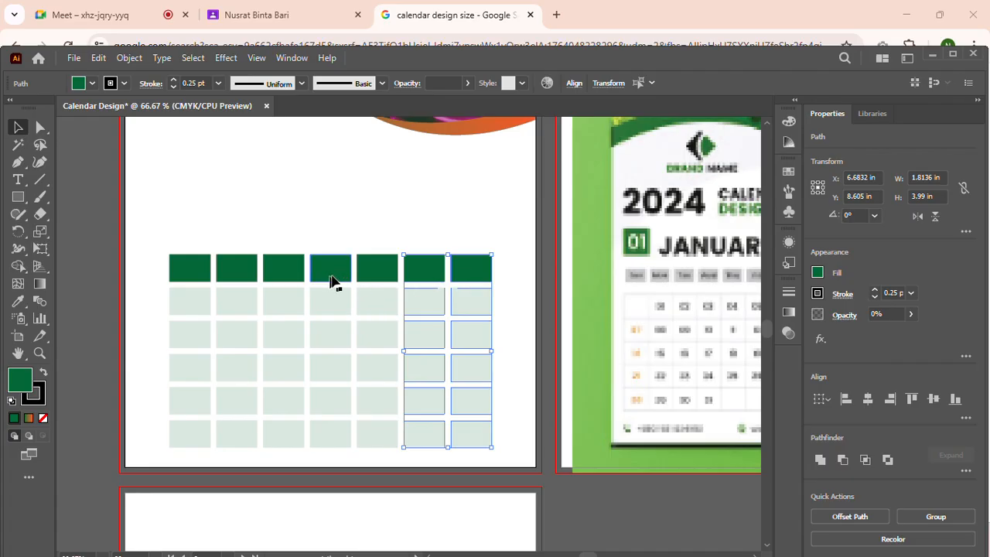
pyautogui.keyDown('shift'); pyautogui.click(457, 281); pyautogui.keyUp('shift')
pyautogui.click(92, 83)
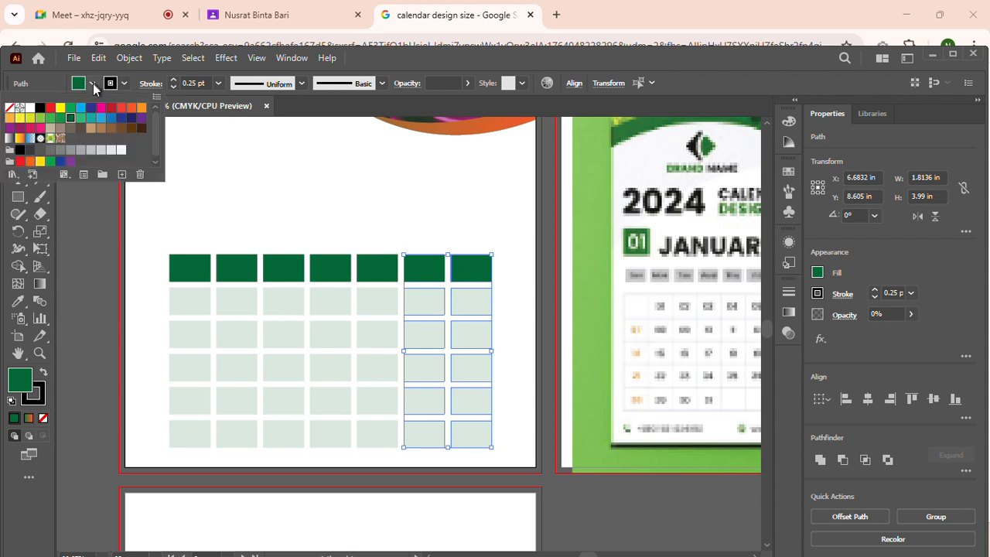
pyautogui.click(51, 108)
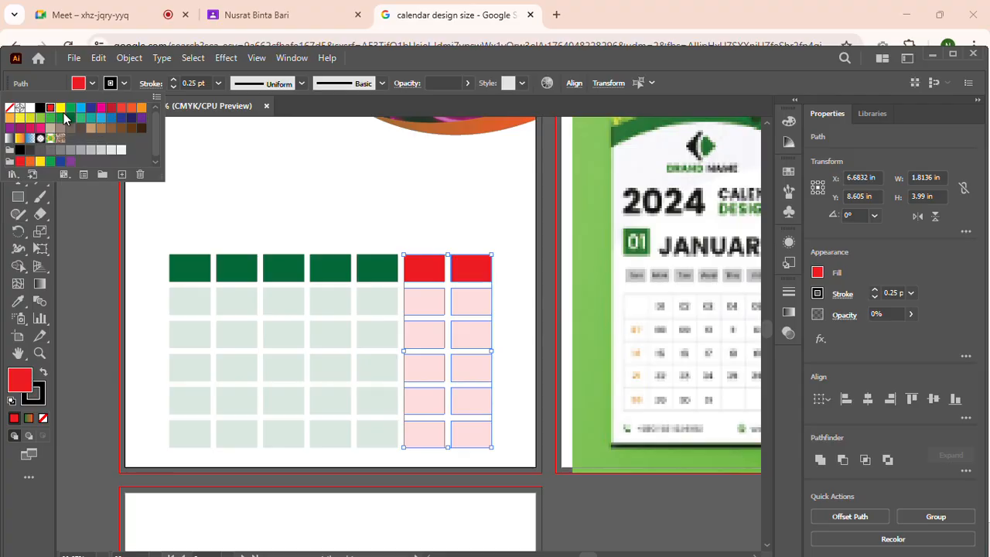
pyautogui.click(299, 216)
pyautogui.click(299, 219)
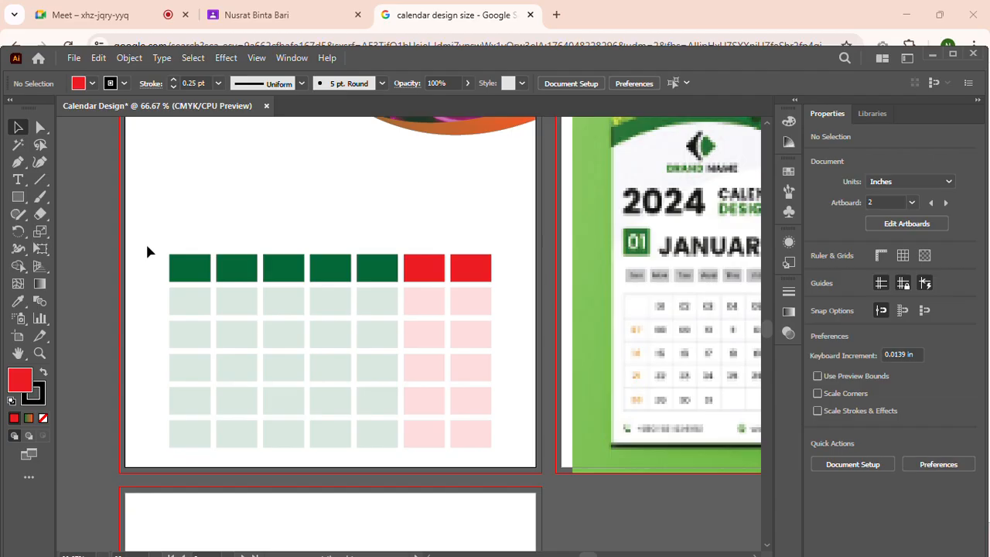
# Remove the fill from all cells in the grid's bottom five rows, leaving out the header row.
pyautogui.moveTo(132, 288); pyautogui.dragTo(508, 451)
pyautogui.click(508, 452)
pyautogui.moveTo(147, 299); pyautogui.dragTo(500, 457)
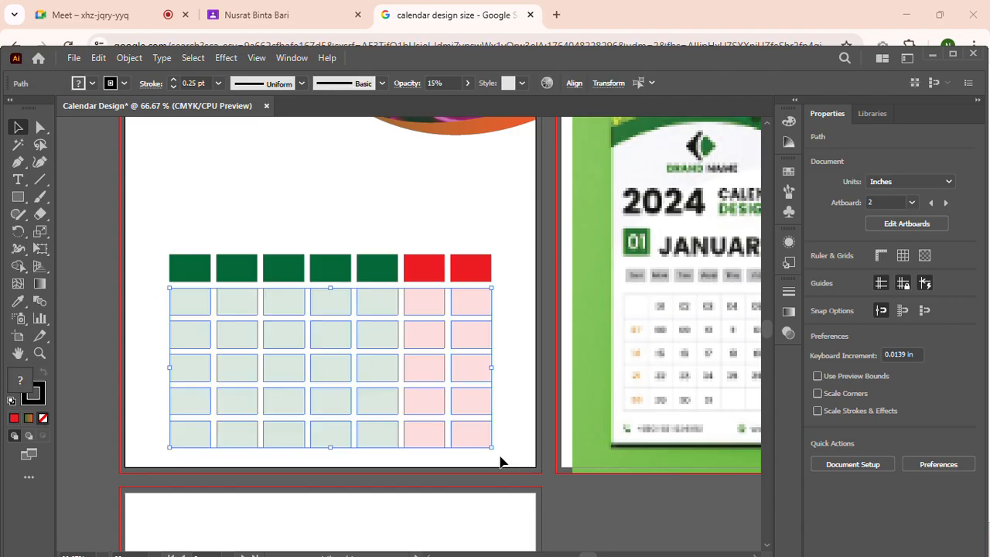
pyautogui.click(109, 83)
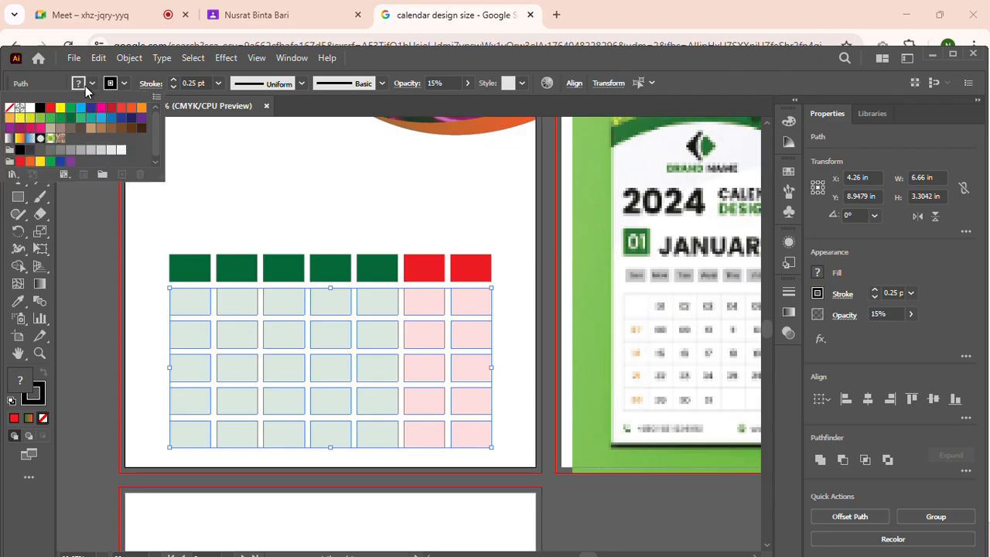
pyautogui.click(10, 110)
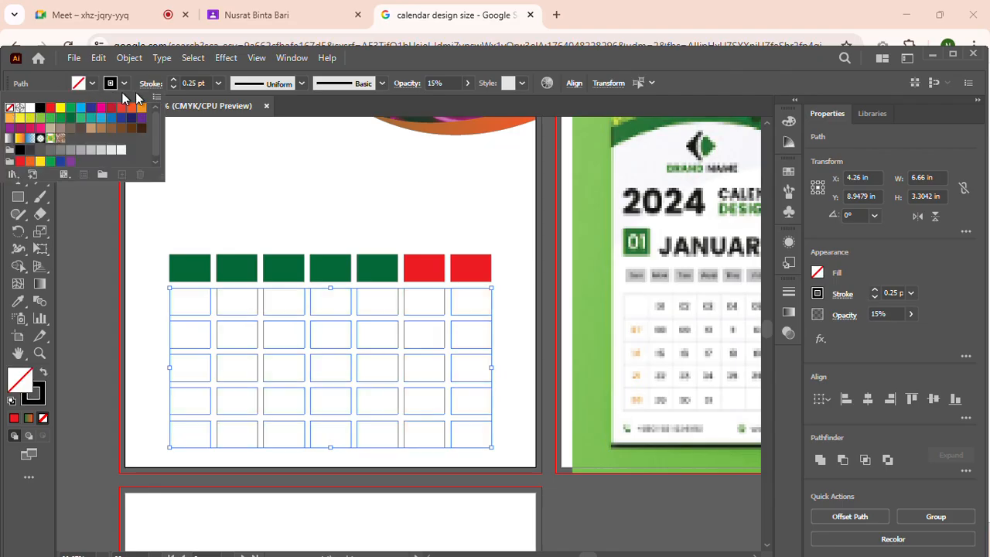
# Set the stroke weight of the bottom five rows' cells to 2 pt.
pyautogui.click(172, 80)
pyautogui.click(172, 81)
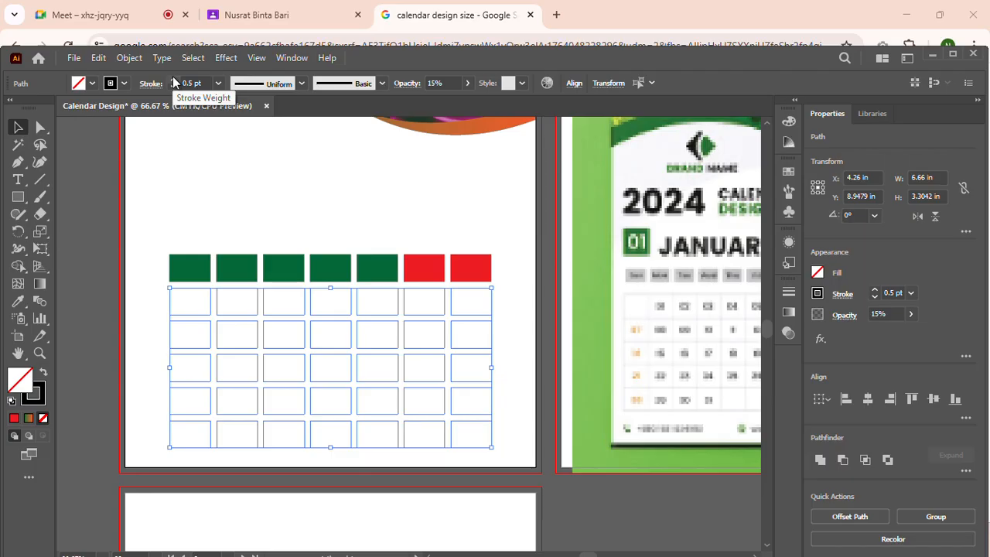
pyautogui.click(172, 80)
pyautogui.click(172, 80)
pyautogui.click(173, 80)
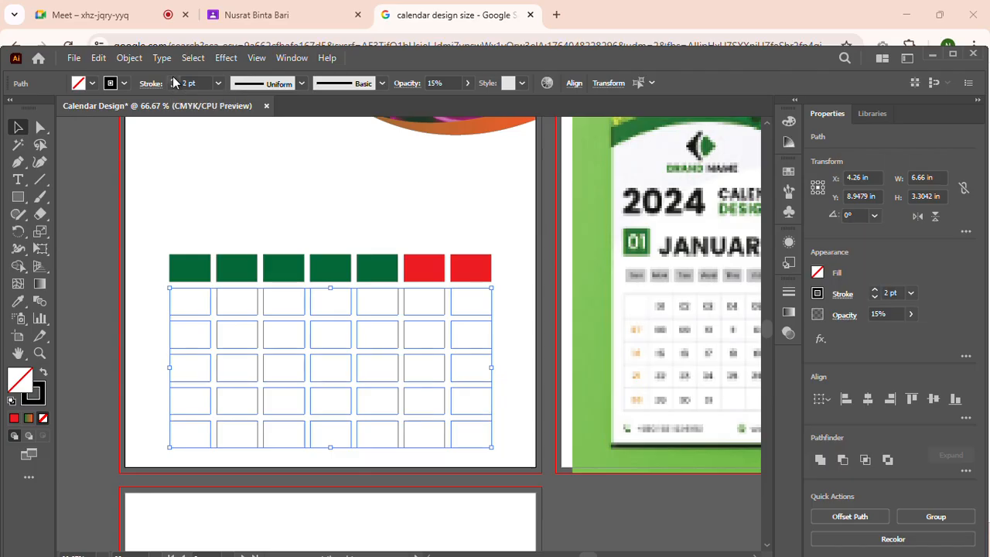
pyautogui.click(217, 204)
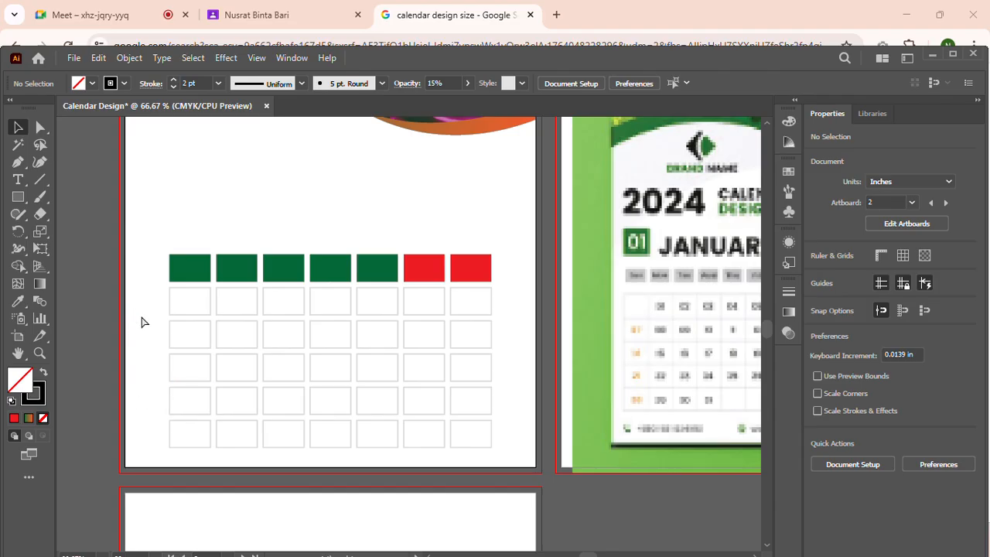
# Undo the fill removal on the five rows of date cells below the header row.
pyautogui.hotkey('ctrl', 'z')
pyautogui.hotkey('ctrl', 'z')
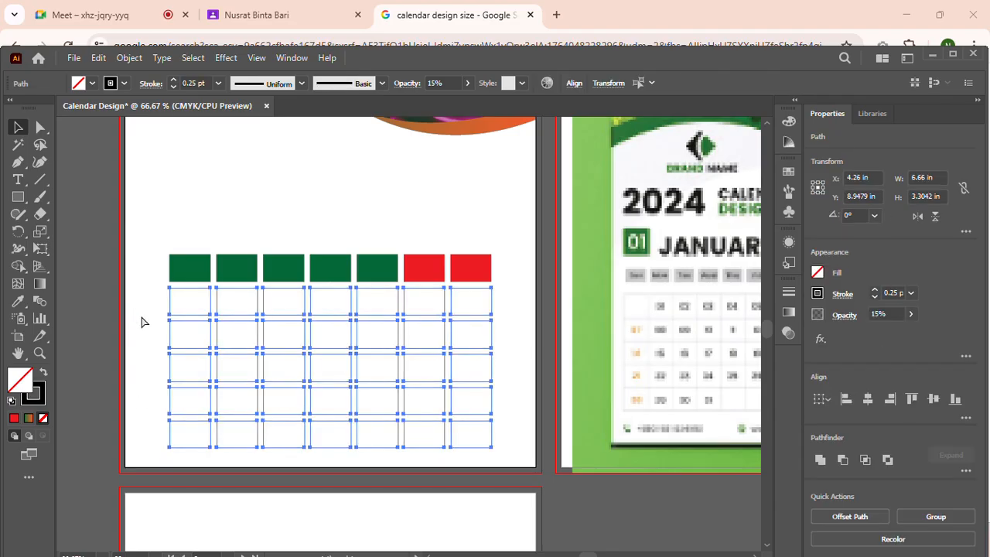
pyautogui.hotkey('ctrl', 'z')
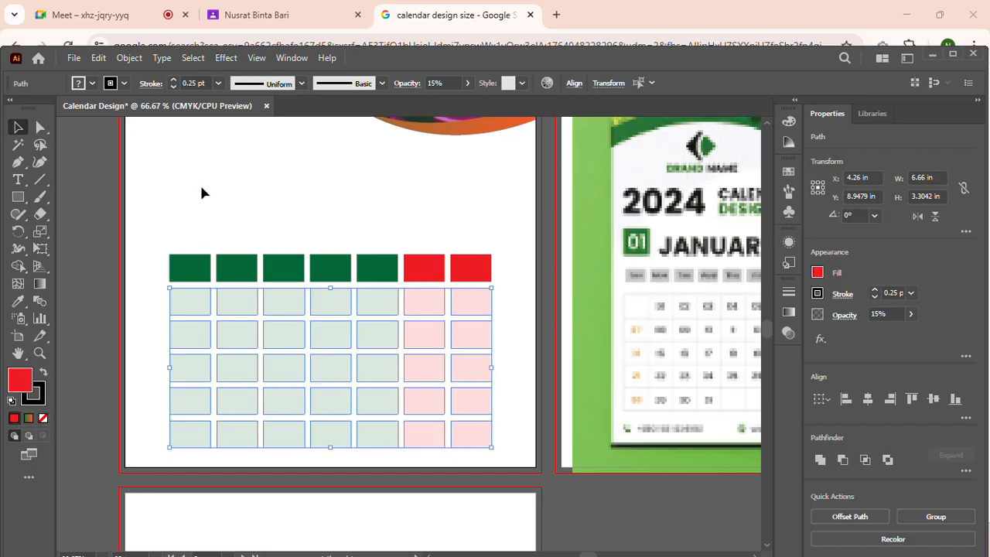
pyautogui.click(199, 182)
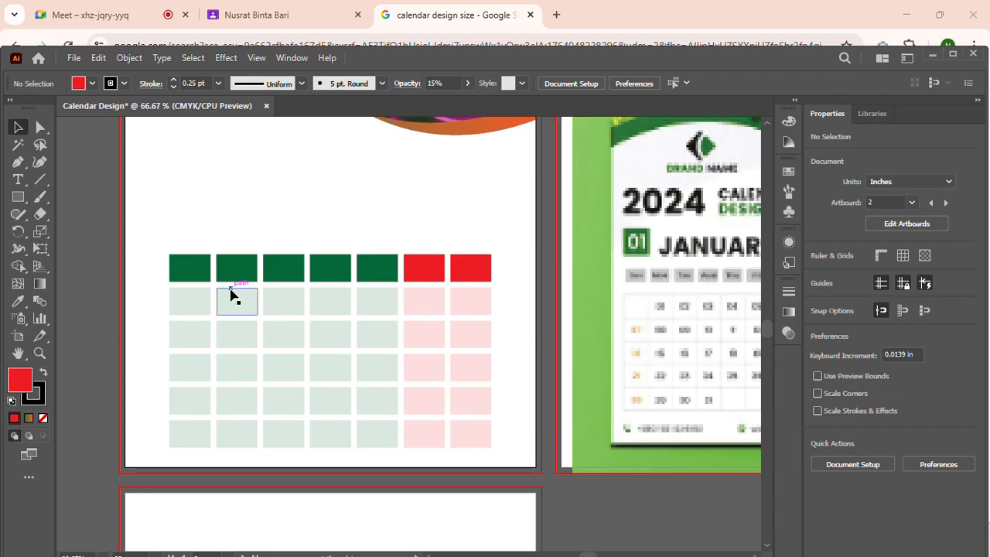
pyautogui.moveTo(145, 239); pyautogui.dragTo(513, 467)
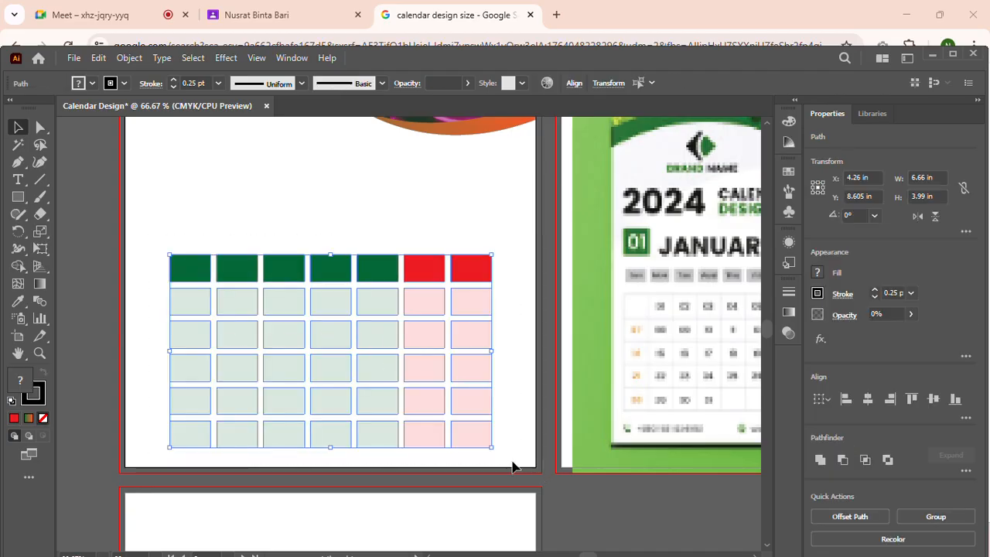
pyautogui.click(497, 444)
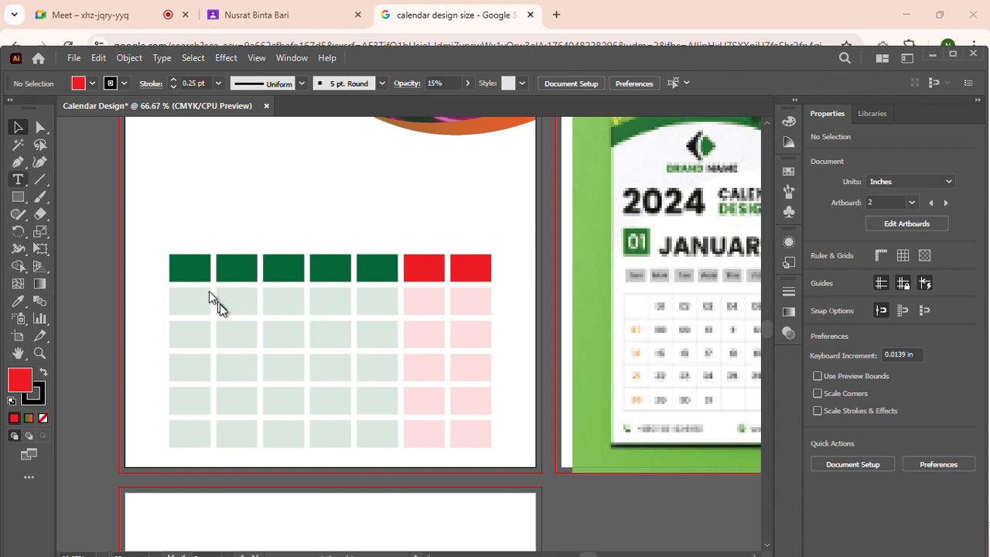
# Draw an area text frame about 6.69 × 3.99 in over the whole calendar grid and set its text size to 28 pt.
pyautogui.click(21, 182)
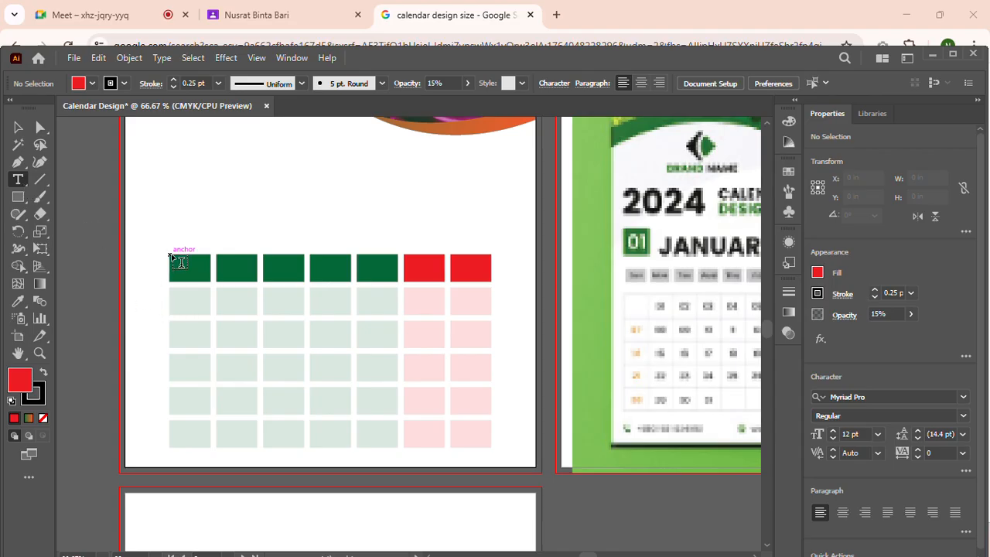
pyautogui.moveTo(171, 256); pyautogui.dragTo(493, 448)
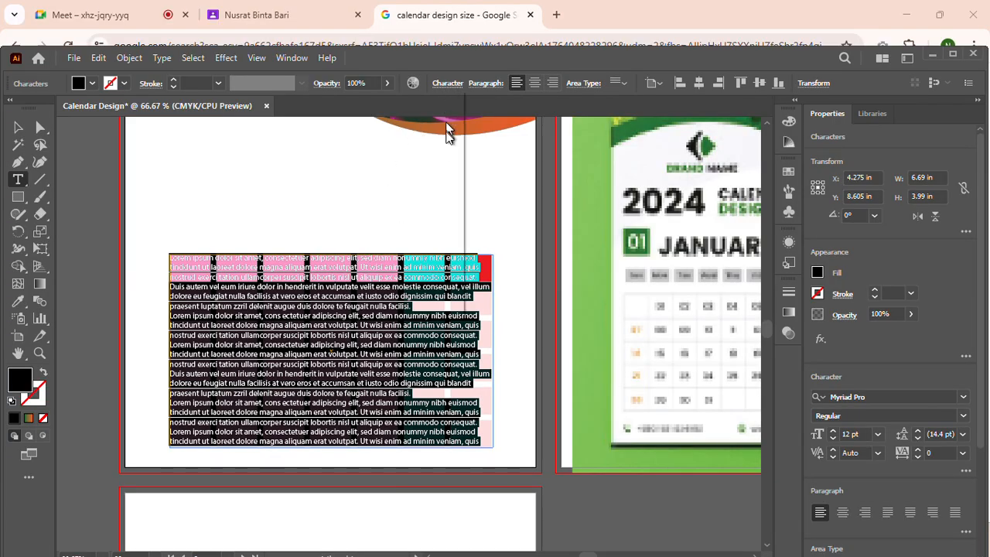
pyautogui.click(447, 83)
pyautogui.click(322, 146)
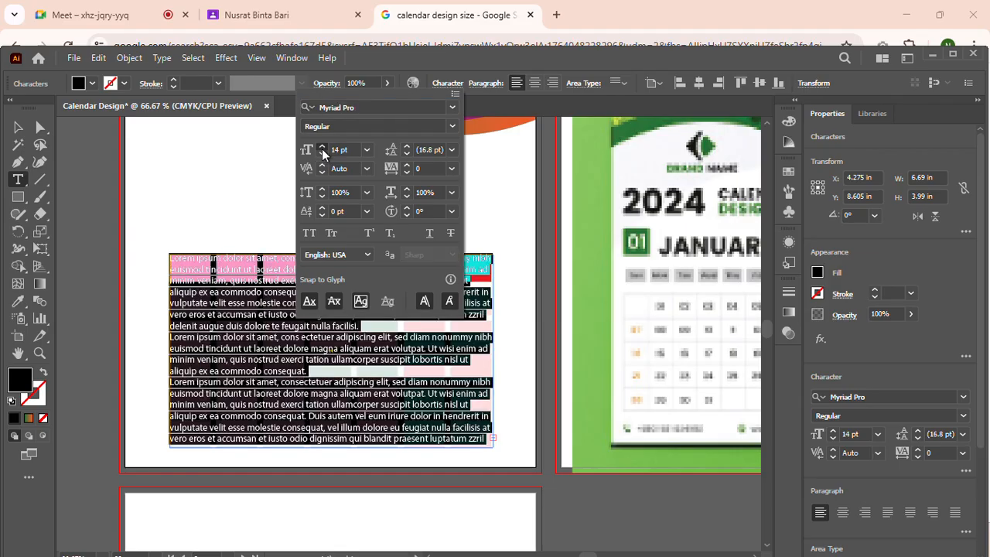
pyautogui.click(322, 147)
pyautogui.click(323, 147)
pyautogui.click(323, 147)
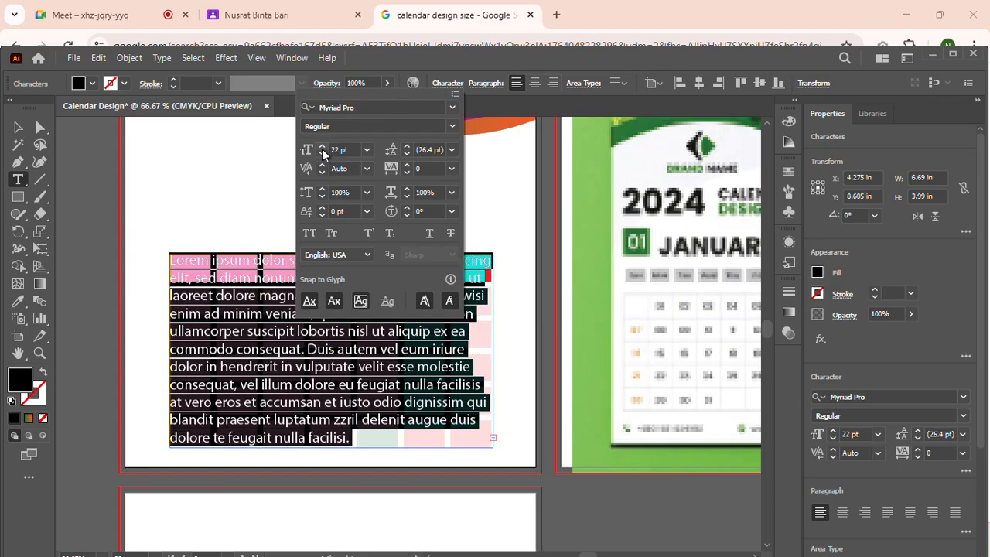
pyautogui.click(322, 146)
pyautogui.click(322, 147)
pyautogui.click(322, 147)
pyautogui.click(322, 147)
pyautogui.click(323, 147)
pyautogui.click(323, 147)
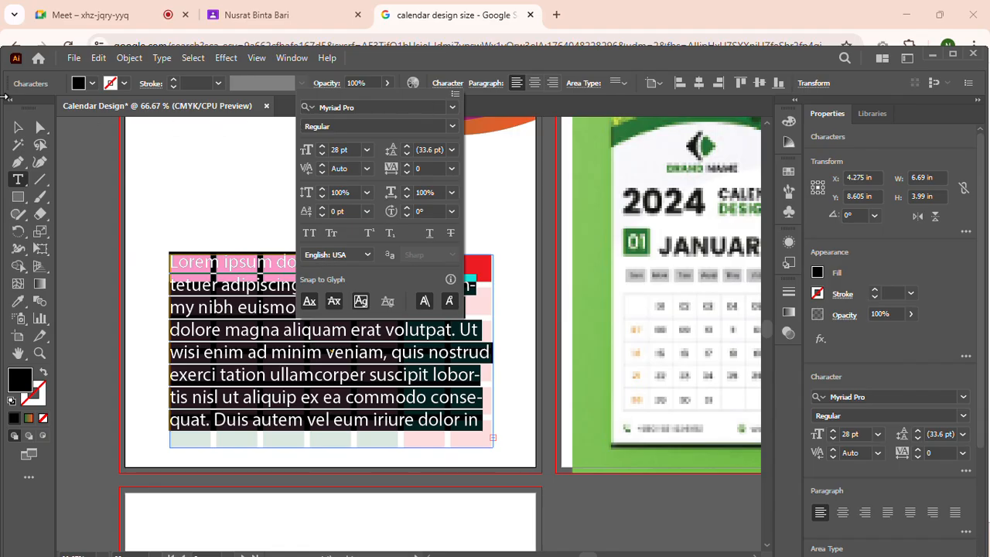
# Set the placeholder text's font to PT Serif in the Bold style.
pyautogui.click(452, 107)
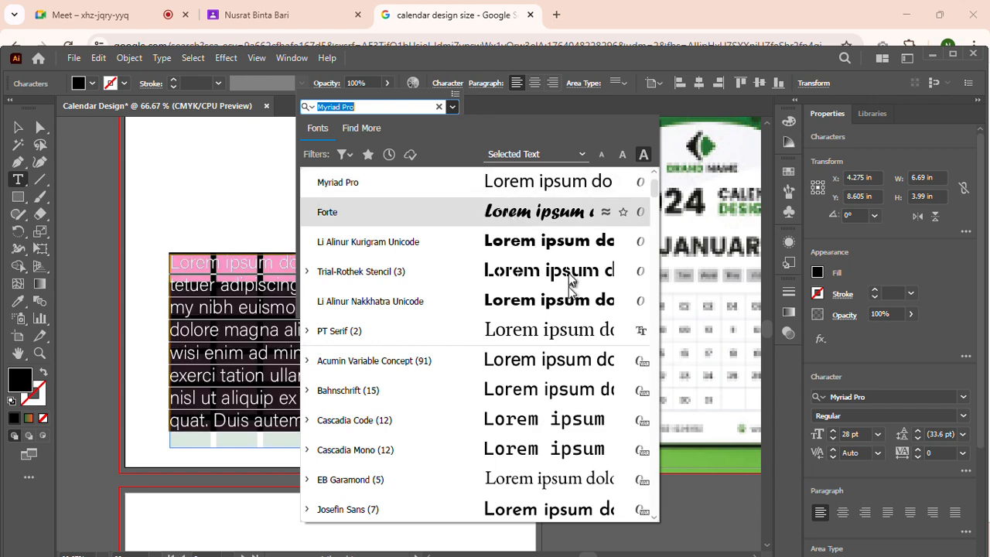
pyautogui.click(559, 338)
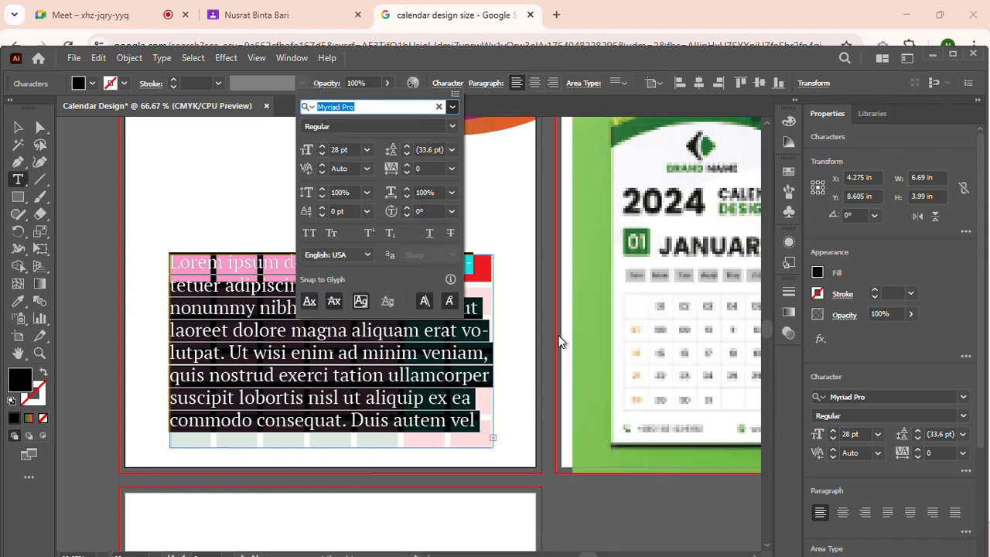
pyautogui.click(449, 126)
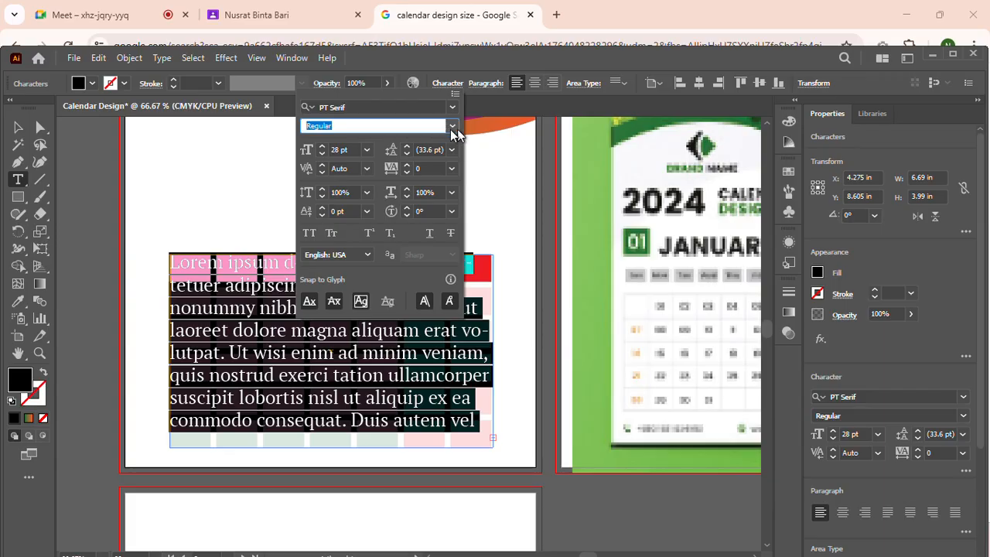
pyautogui.click(452, 128)
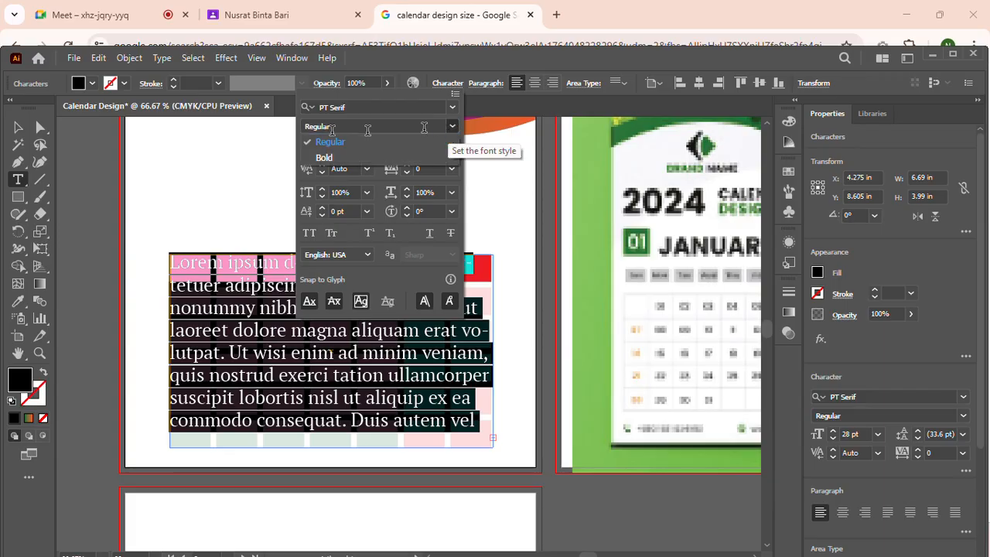
pyautogui.click(358, 156)
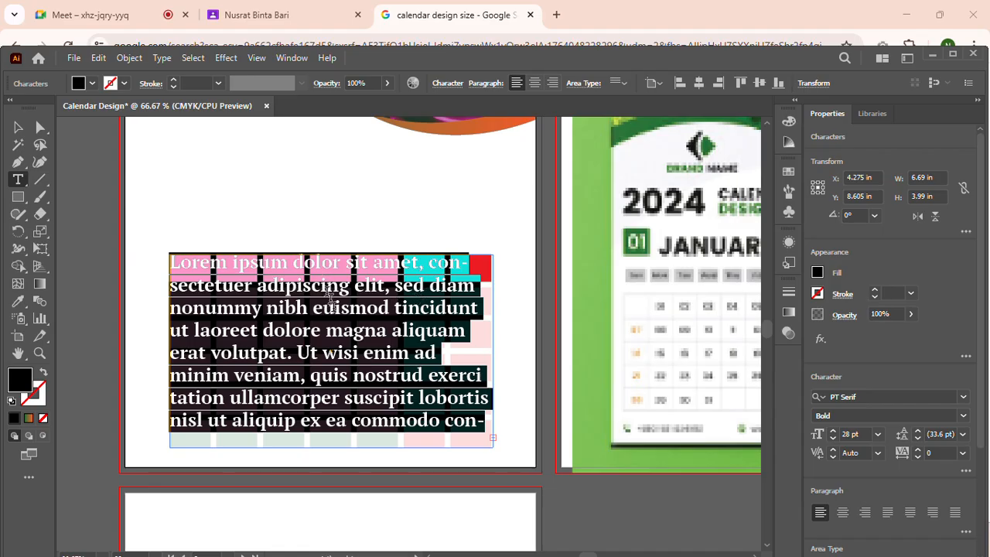
# Divide the text frame into 6 rows with Area Type Options.
pyautogui.click(162, 59)
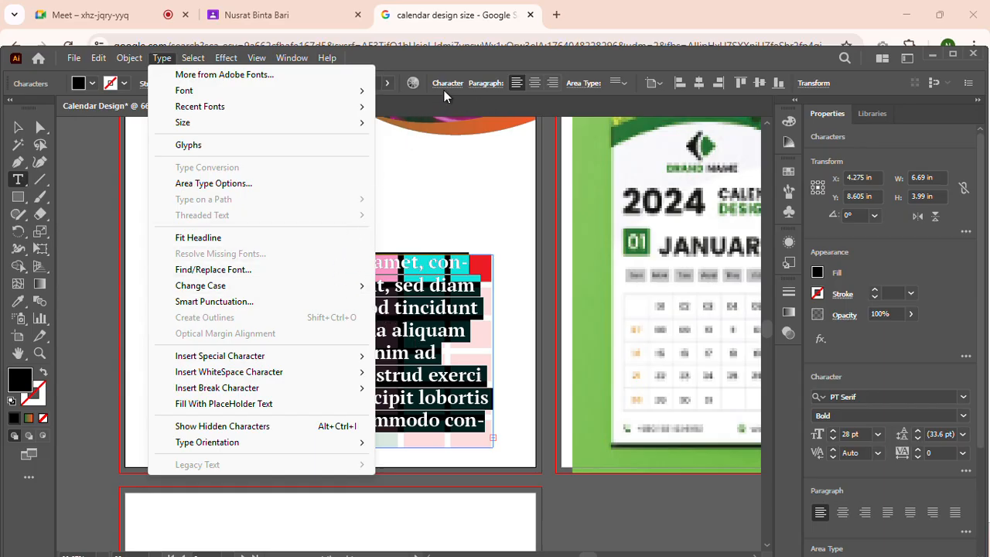
pyautogui.click(162, 59)
pyautogui.click(233, 184)
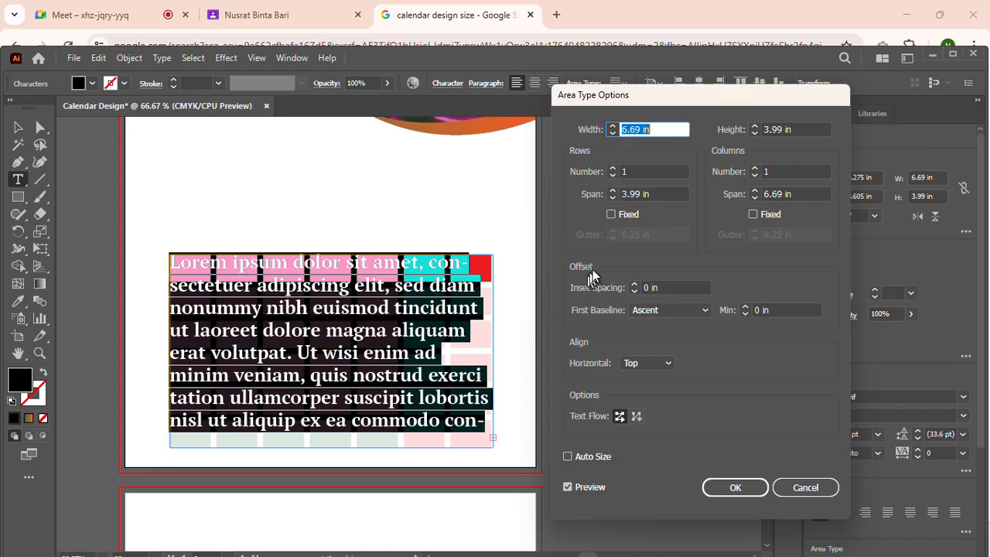
pyautogui.click(613, 169)
pyautogui.click(613, 168)
pyautogui.click(612, 168)
pyautogui.click(612, 169)
pyautogui.click(613, 169)
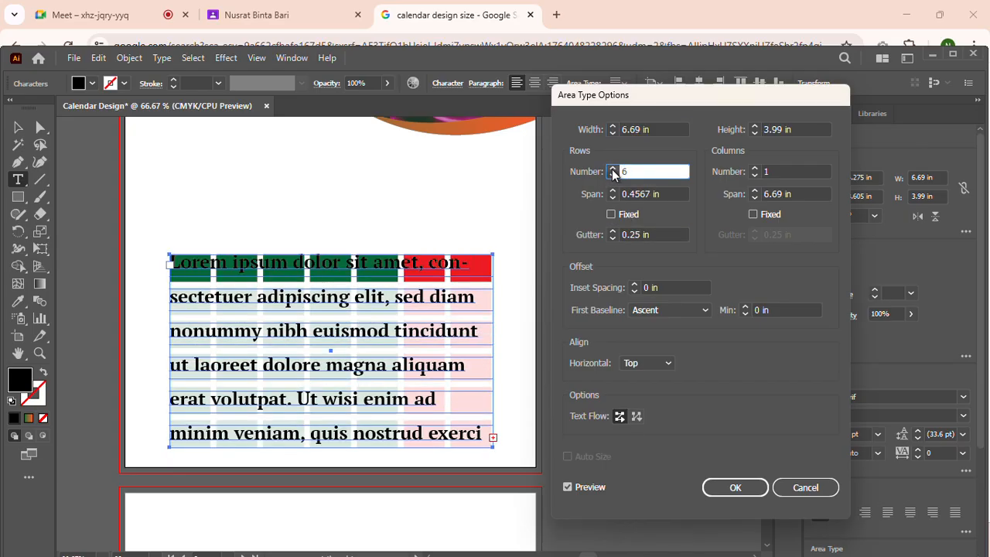
# Divide the text frame into 7 columns to match the calendar cells.
pyautogui.click(755, 169)
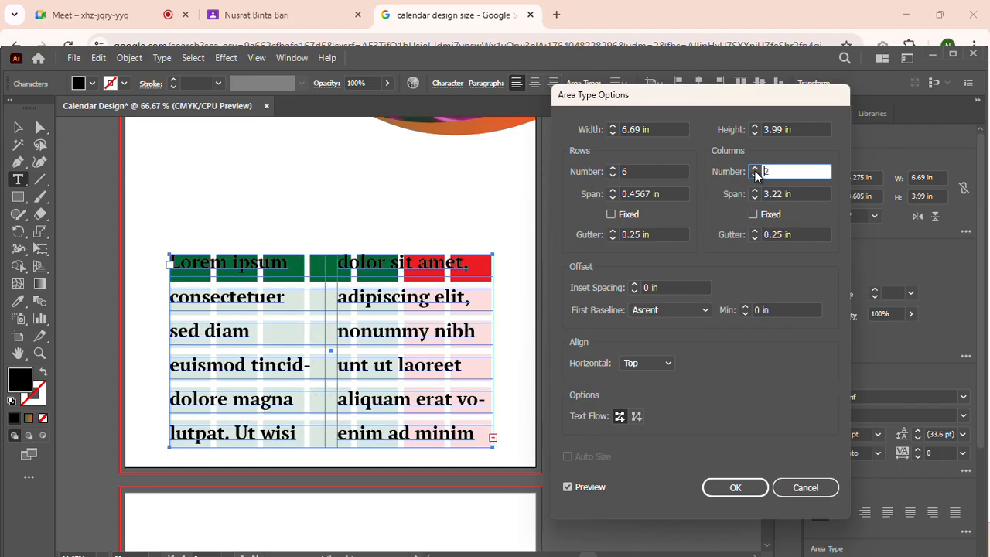
pyautogui.click(756, 169)
pyautogui.click(756, 168)
pyautogui.click(756, 168)
pyautogui.click(755, 169)
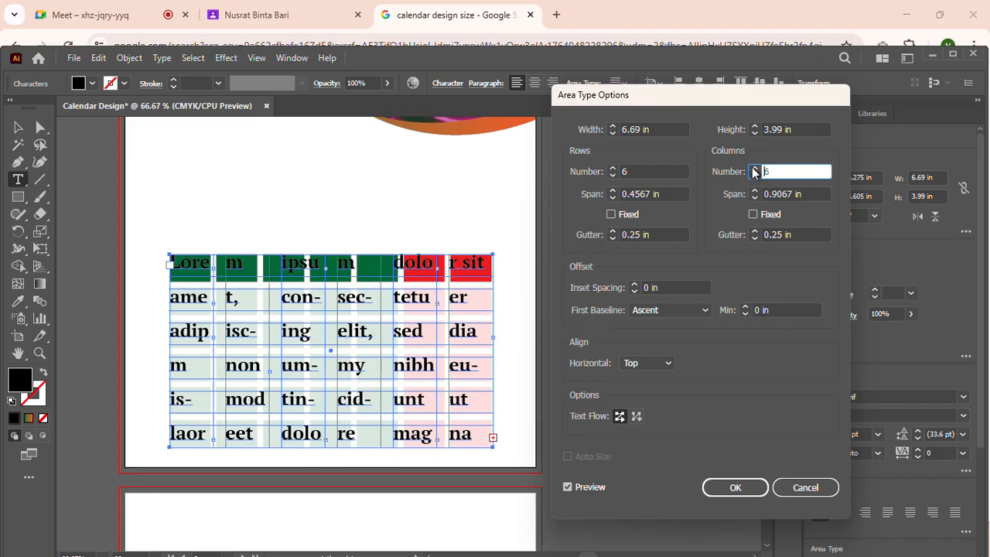
pyautogui.click(754, 169)
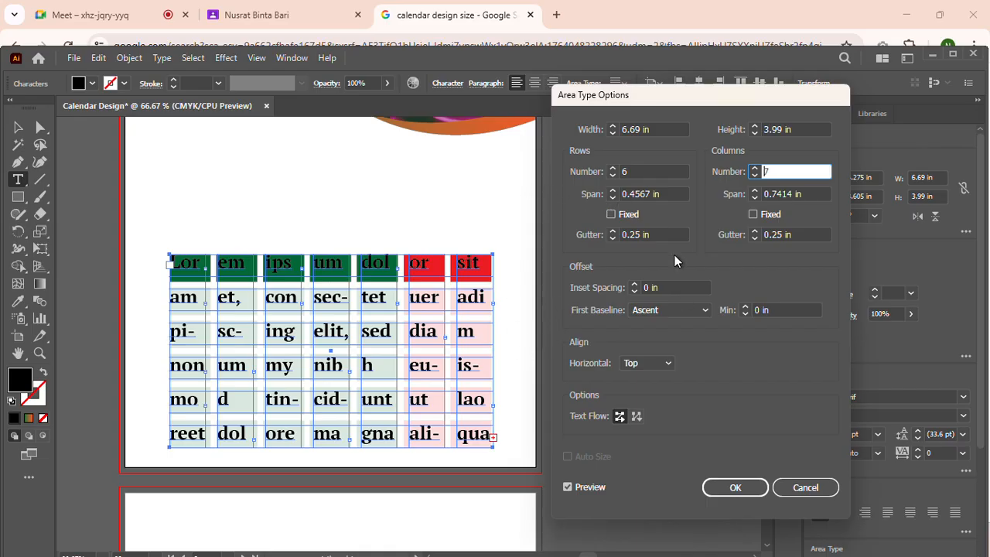
# Set both the row and column gutters to 0.125 in and apply the area type options.
pyautogui.click(612, 237)
pyautogui.click(612, 238)
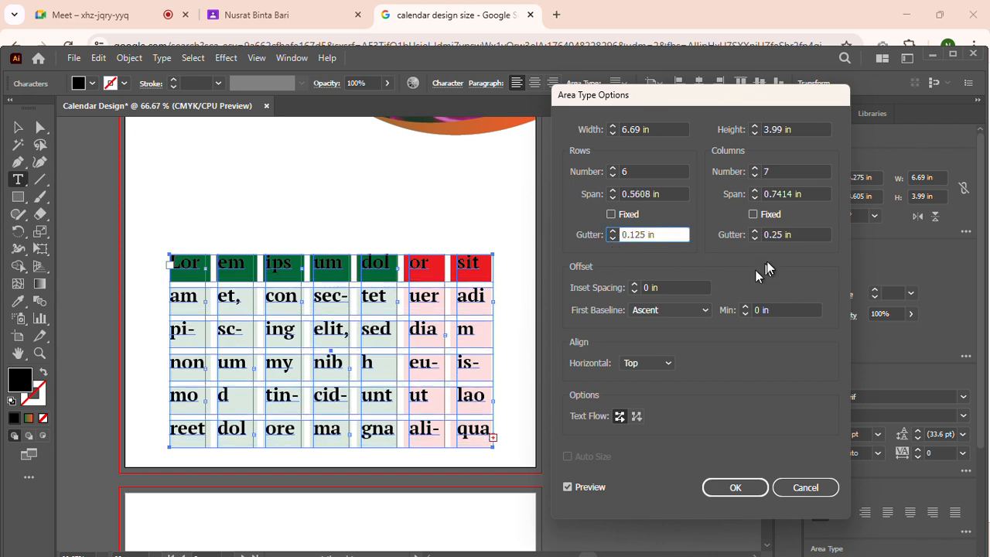
pyautogui.click(754, 237)
pyautogui.click(754, 237)
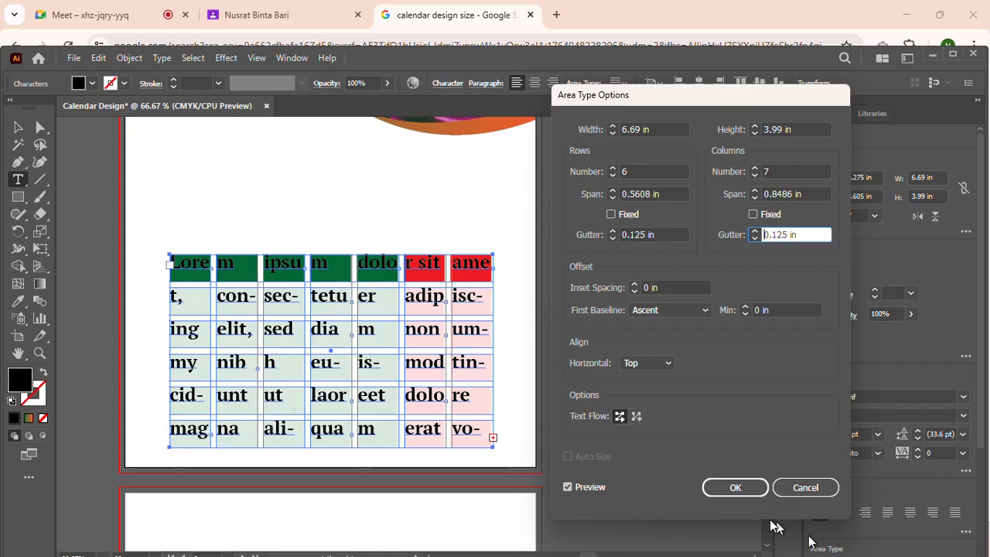
pyautogui.click(736, 490)
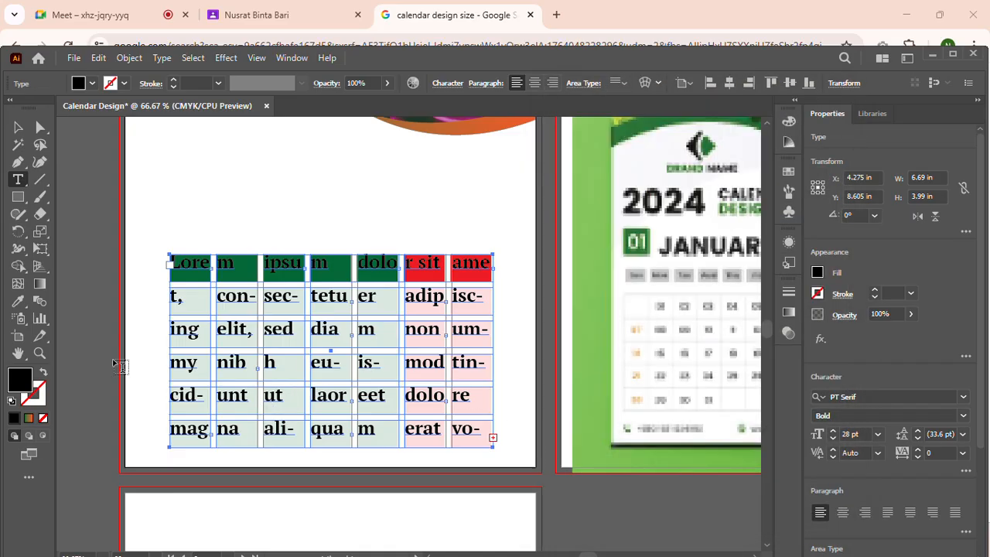
# Delete all the placeholder text from the text frame over the calendar grid.
pyautogui.tripleClick(176, 263)
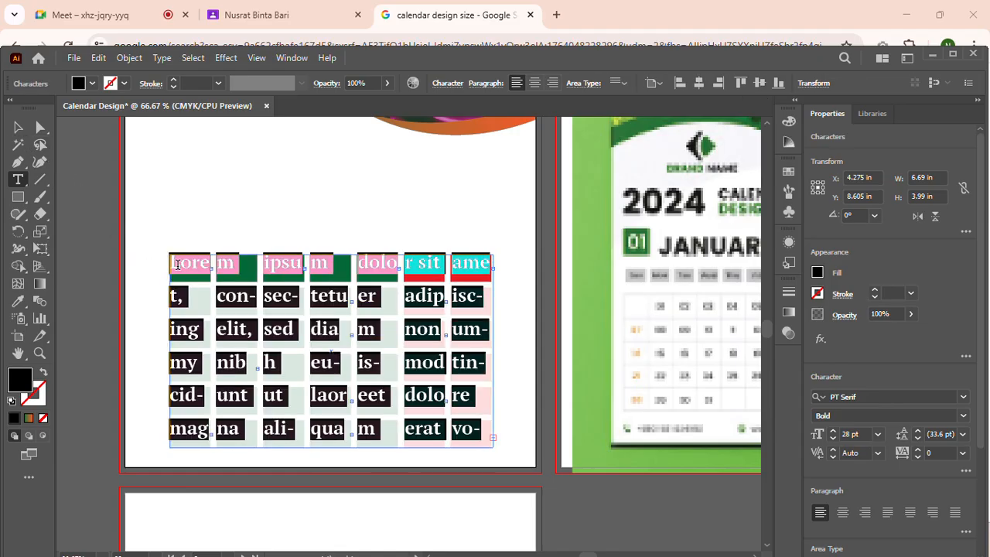
pyautogui.click(176, 264)
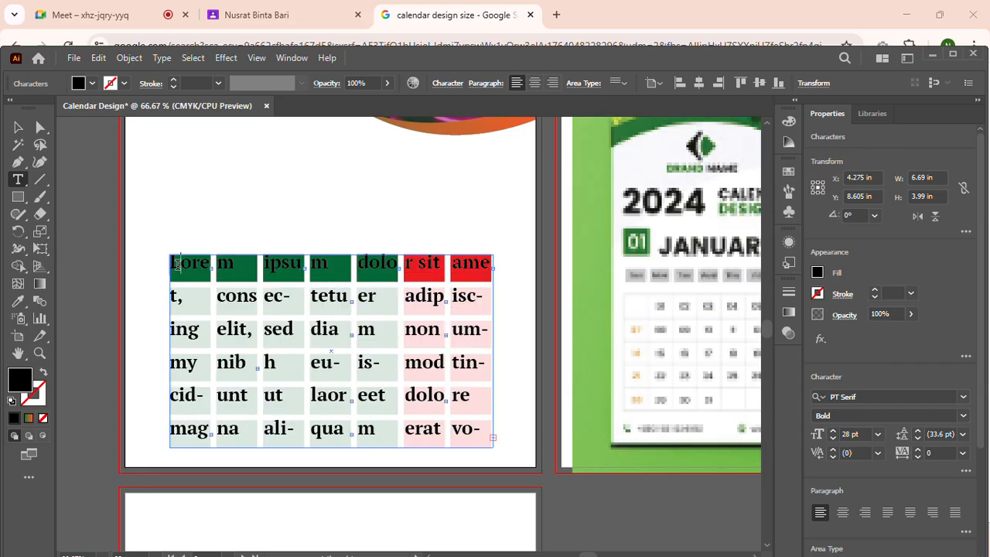
pyautogui.tripleClick(176, 263)
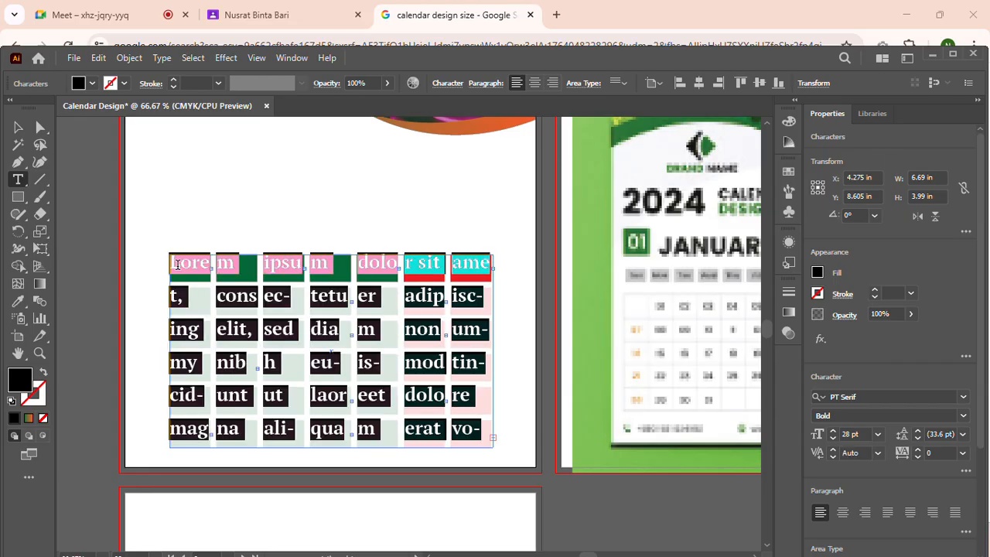
pyautogui.click(176, 264)
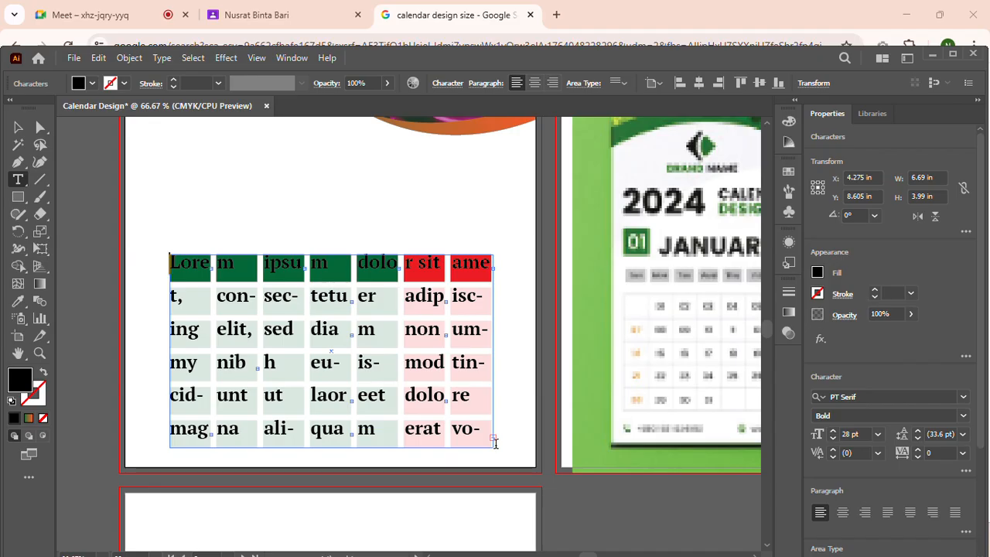
pyautogui.doubleClick(181, 266)
pyautogui.hotkey('ctrl', 'a')
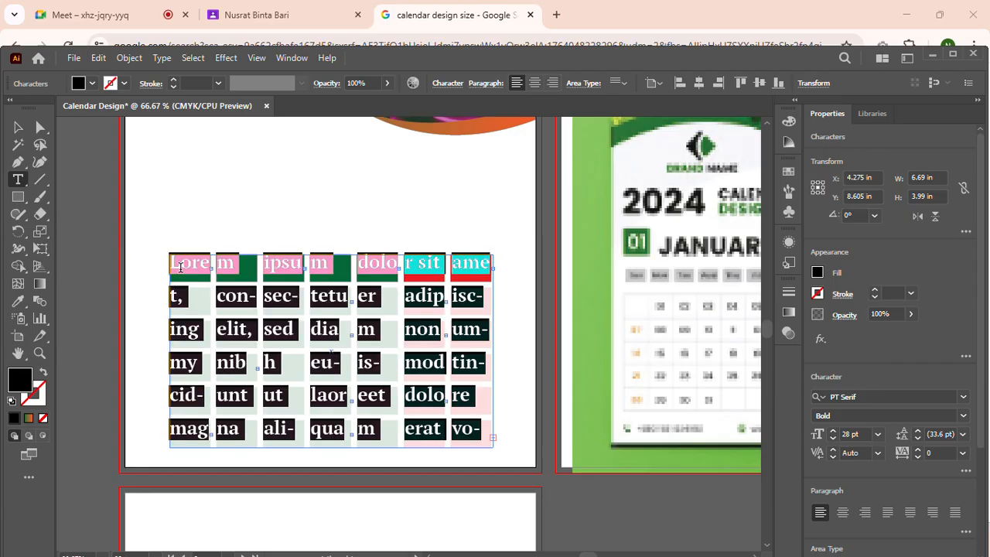
pyautogui.click(180, 266)
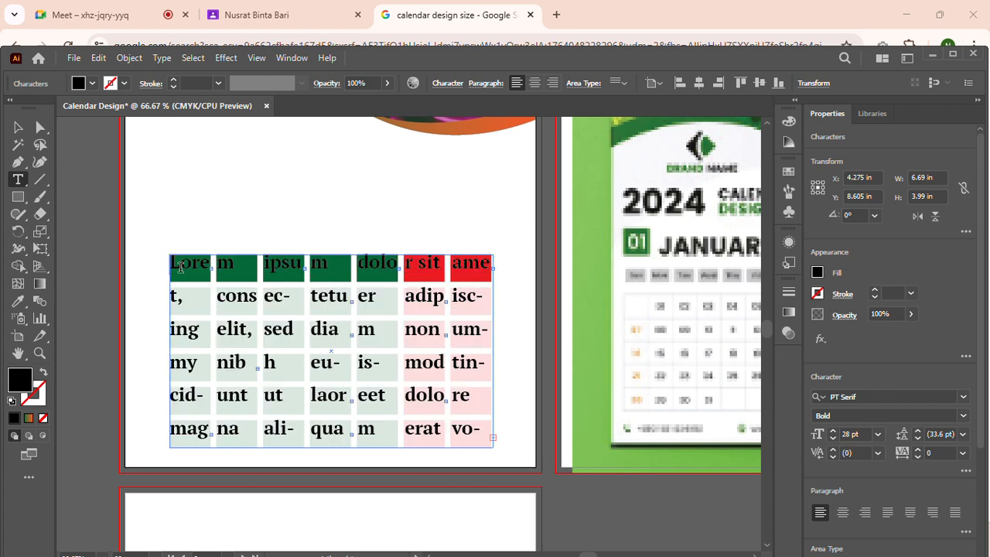
pyautogui.doubleClick(180, 266)
pyautogui.hotkey('ctrl', 'a')
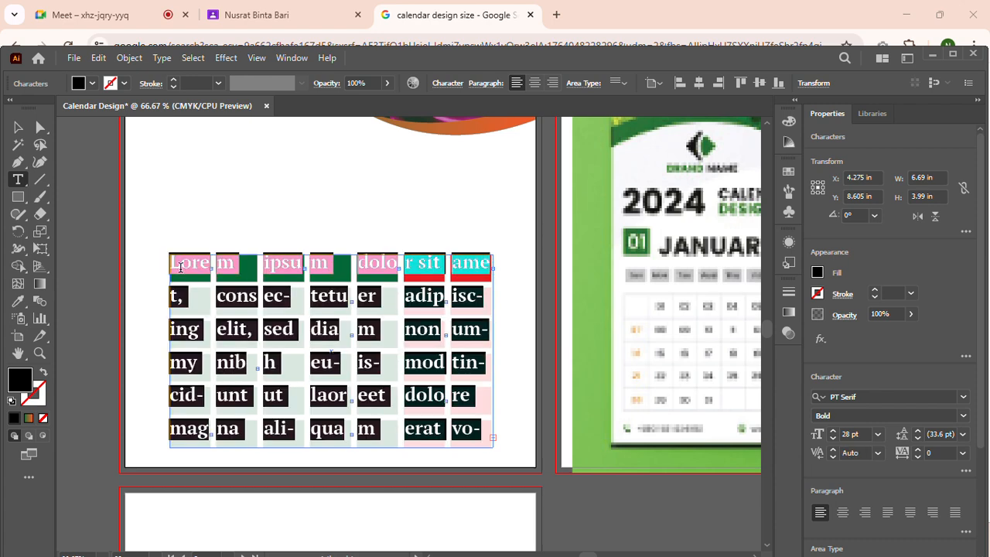
pyautogui.click(180, 266)
pyautogui.doubleClick(181, 267)
pyautogui.hotkey('ctrl', 'a')
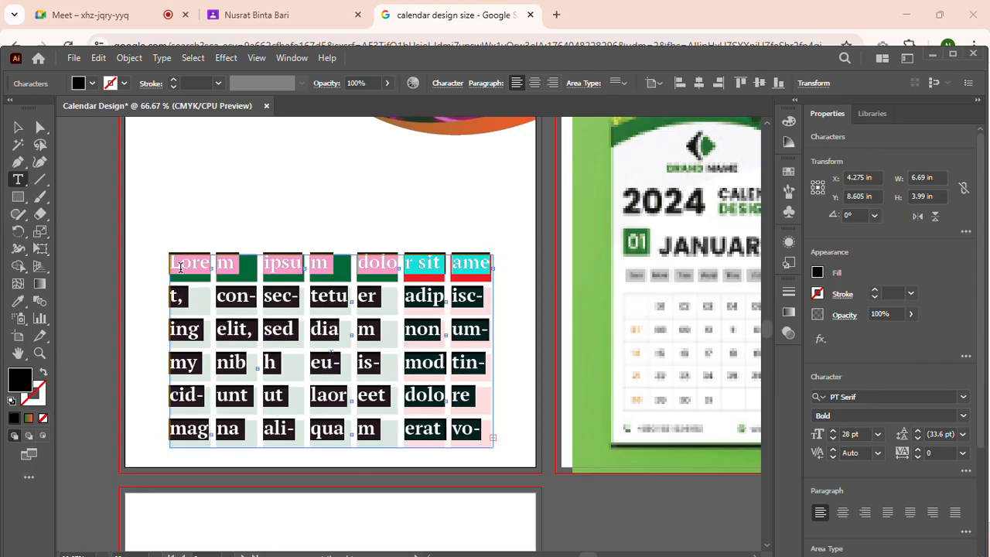
pyautogui.press('BackSpace')
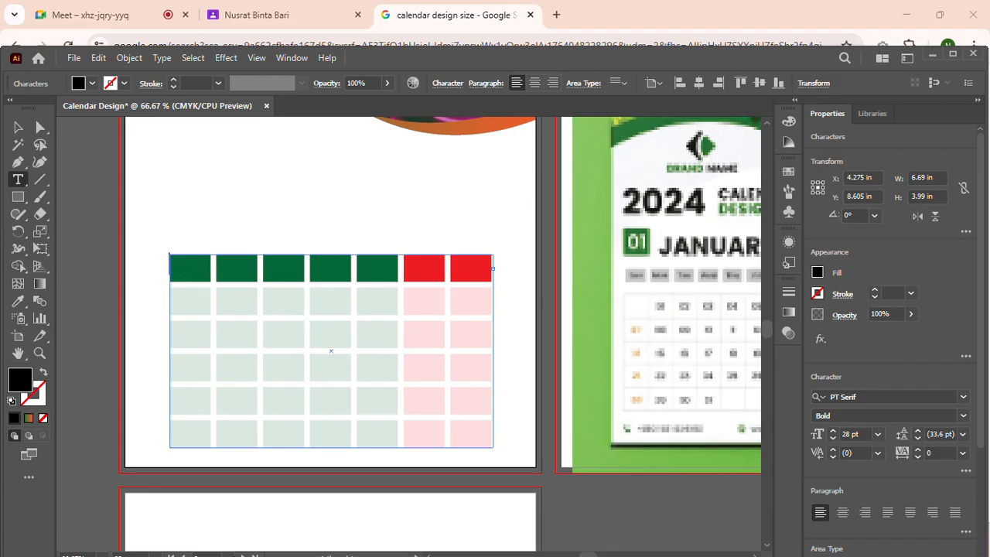
# Enter the weekday headings SUN and MON in the first two header cells of the text frame.
pyautogui.write('S')
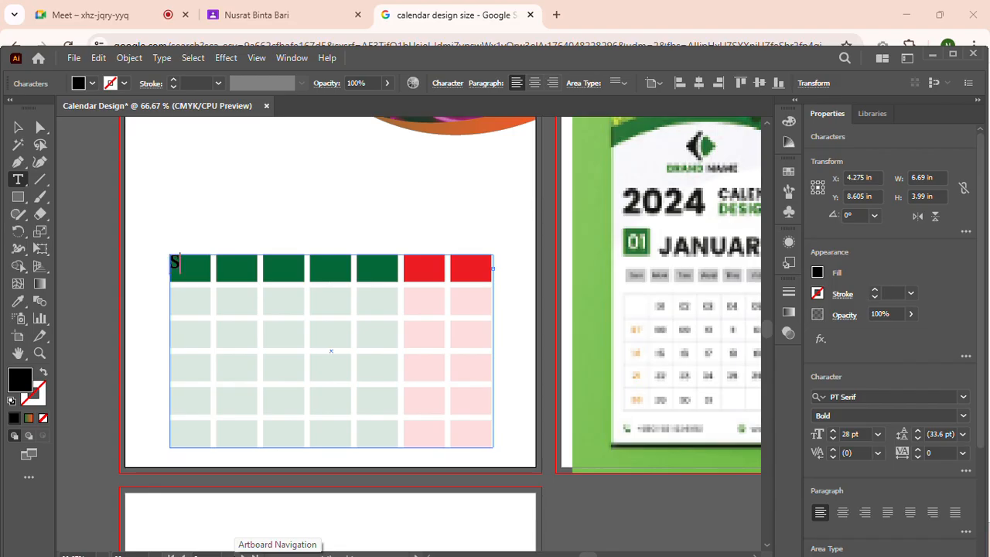
pyautogui.write('UN')
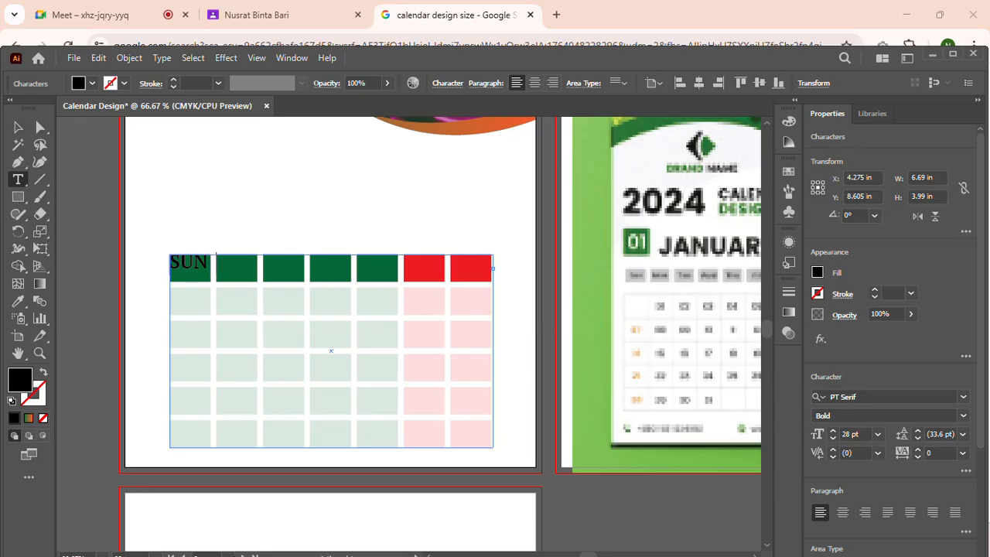
pyautogui.write('MO  N')
pyautogui.press('BackSpace')
# Reduce the font size of the SUN and MON headings to 23 pt so each fits within its cell.
pyautogui.moveTo(270, 263); pyautogui.dragTo(159, 252)
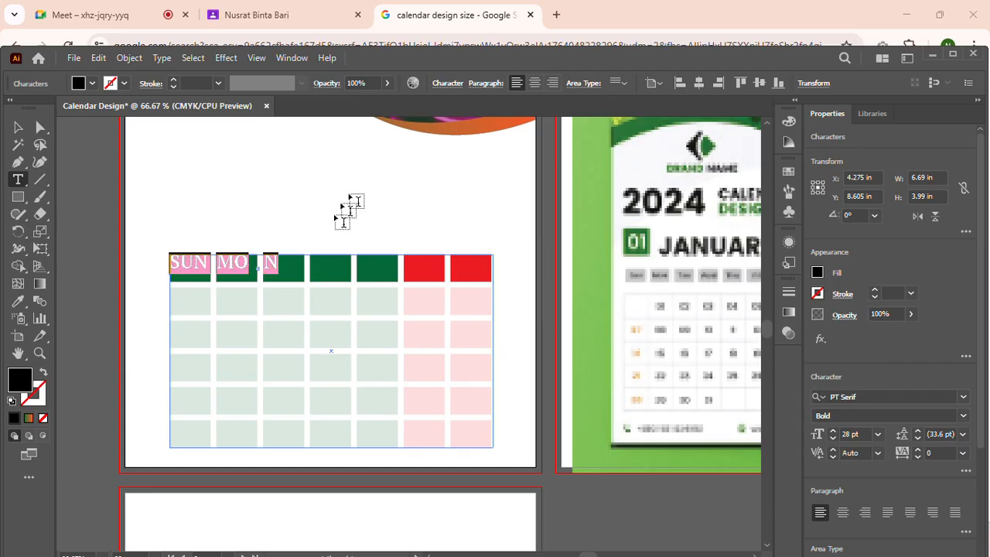
pyautogui.click(448, 83)
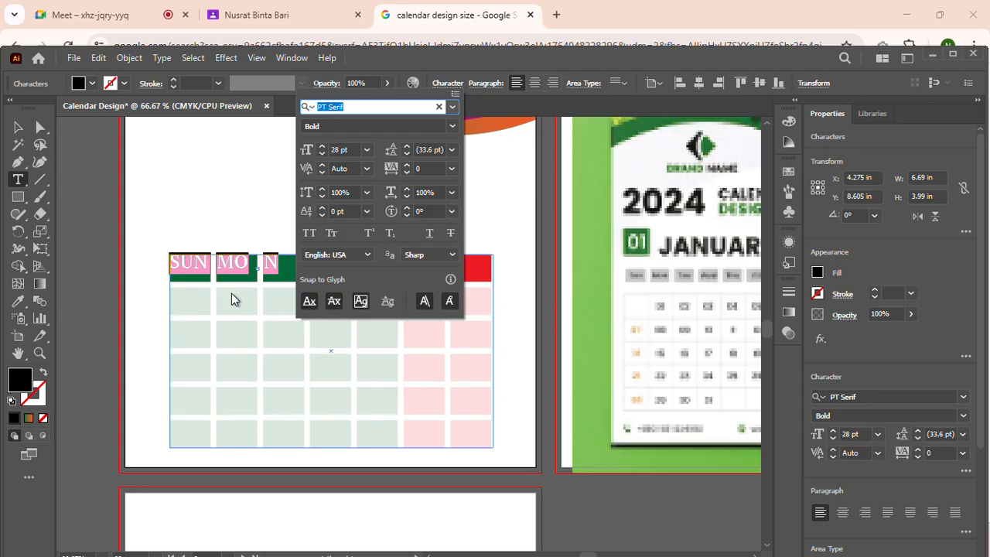
pyautogui.click(321, 154)
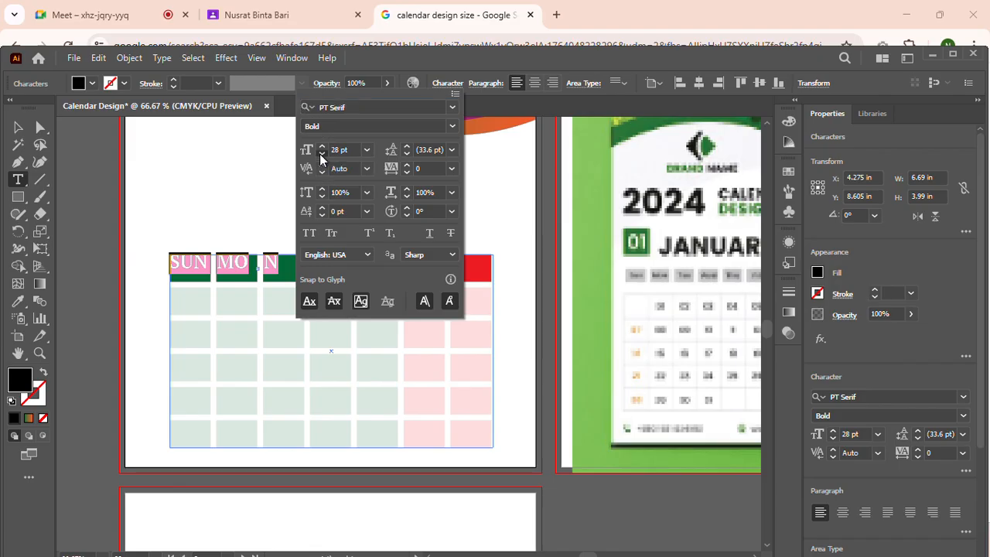
pyautogui.click(321, 154)
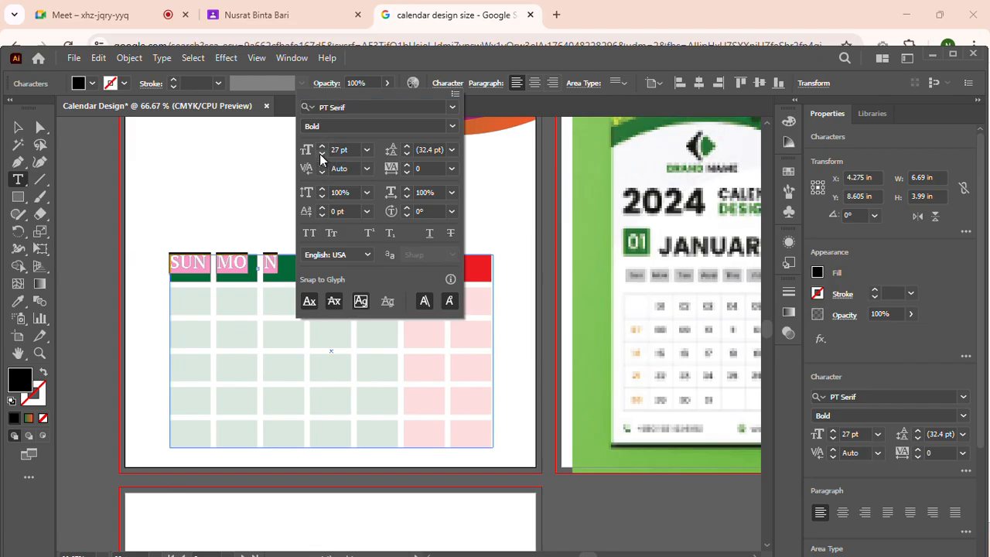
pyautogui.click(322, 154)
pyautogui.click(322, 154)
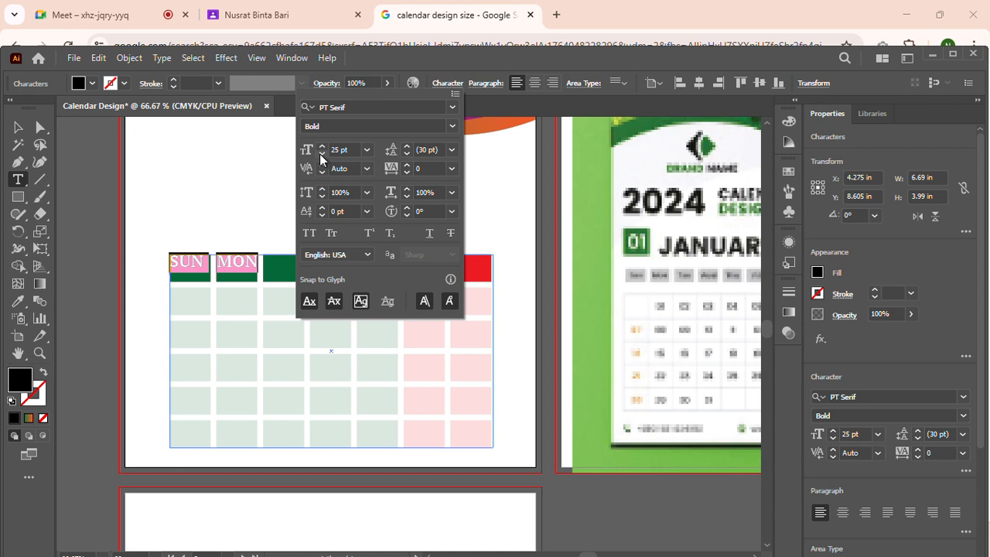
pyautogui.click(322, 154)
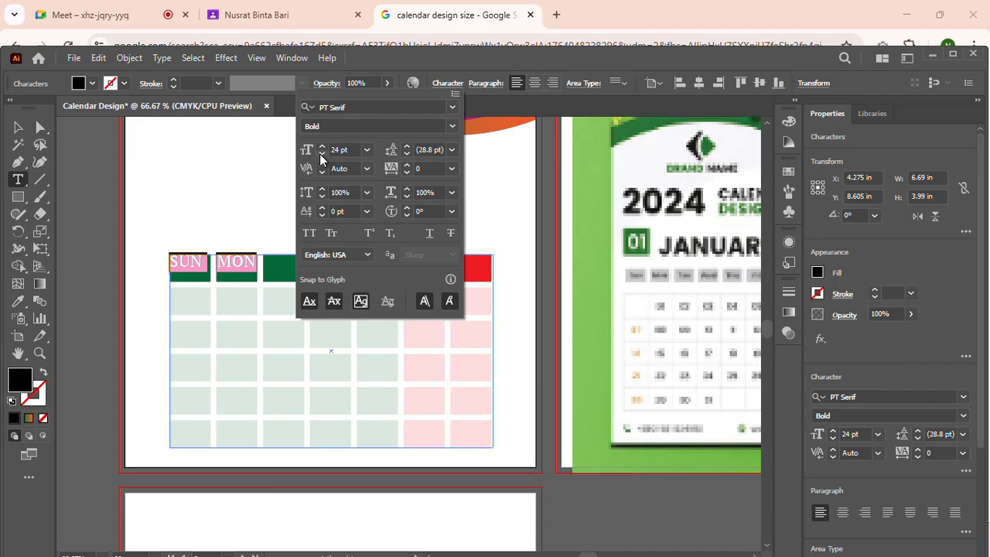
pyautogui.click(322, 155)
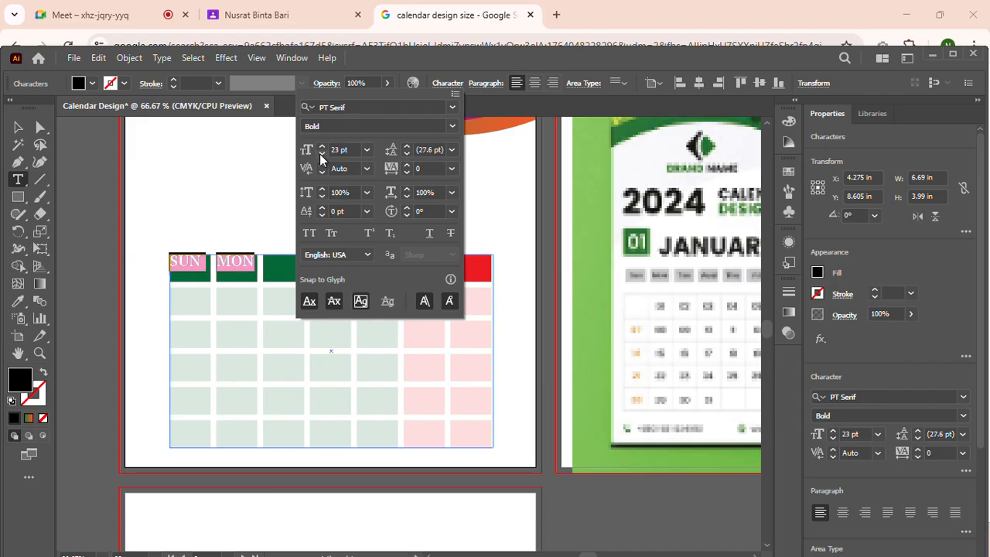
pyautogui.click(87, 179)
pyautogui.click(91, 182)
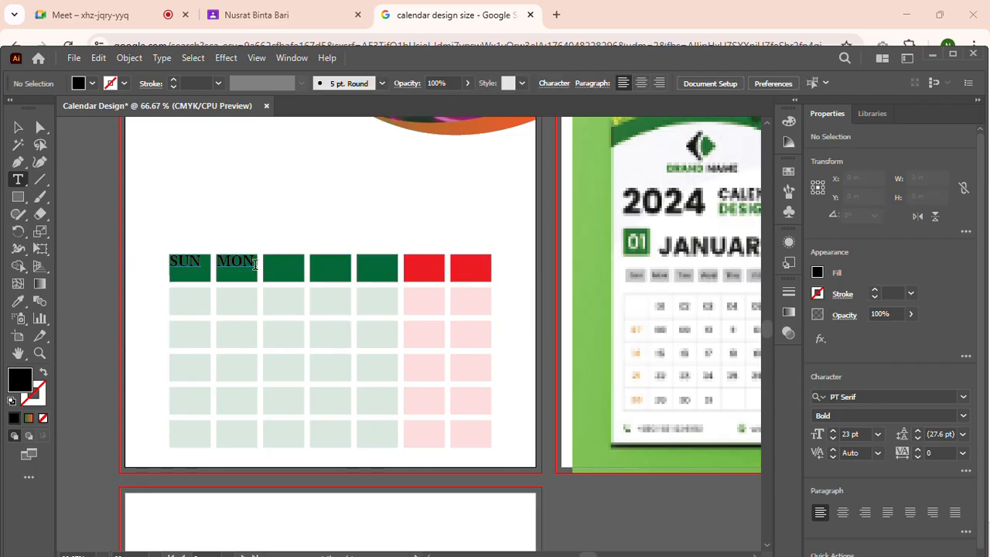
# Fill the remaining header cells with TUE, WED, THU, FRI and SAT.
pyautogui.click(330, 257)
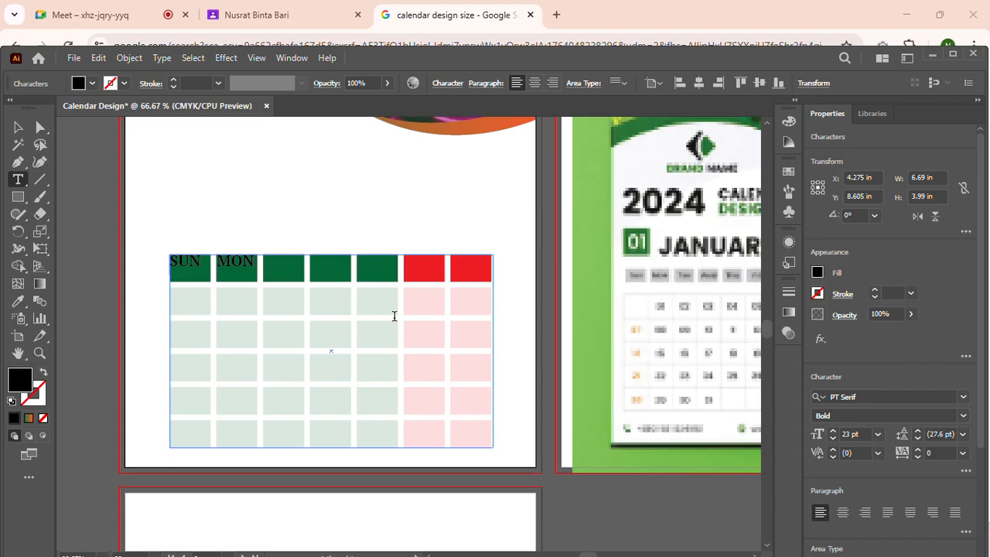
pyautogui.press('Tab')
pyautogui.write('TUE')
pyautogui.press('Tab')
pyautogui.write('WED')
pyautogui.press('Tab')
pyautogui.write('THU ')
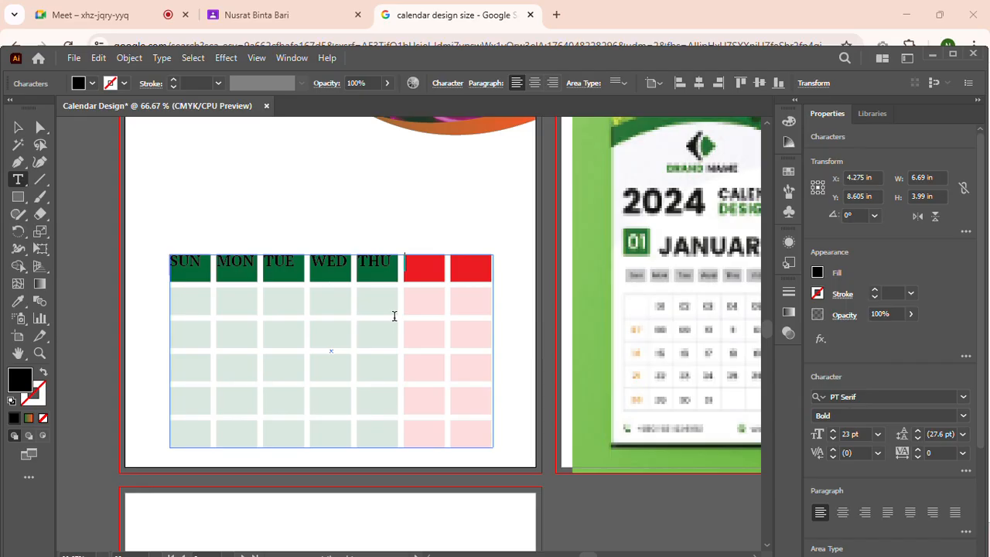
pyautogui.write('FRI')
pyautogui.press('Tab')
pyautogui.write('SAT')
# Narrow the text frame to about 6.67 in and nudge it horizontally to line up with the calendar cells.
pyautogui.click(19, 127)
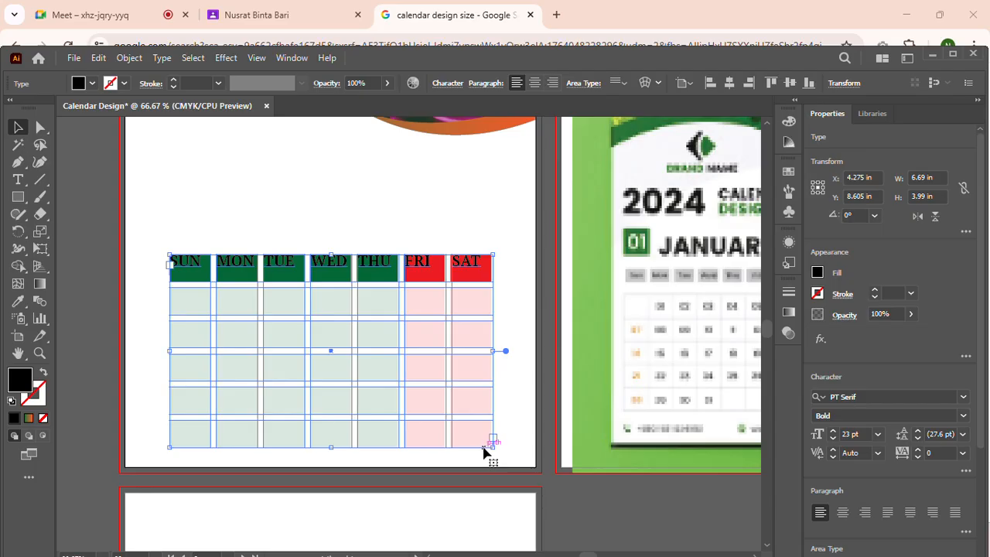
pyautogui.press('Left')
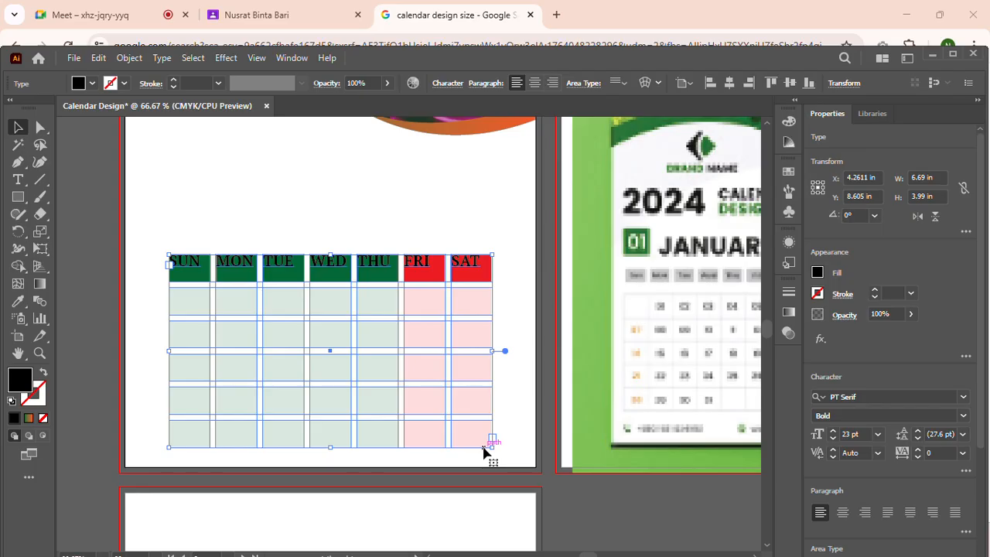
pyautogui.press('Left')
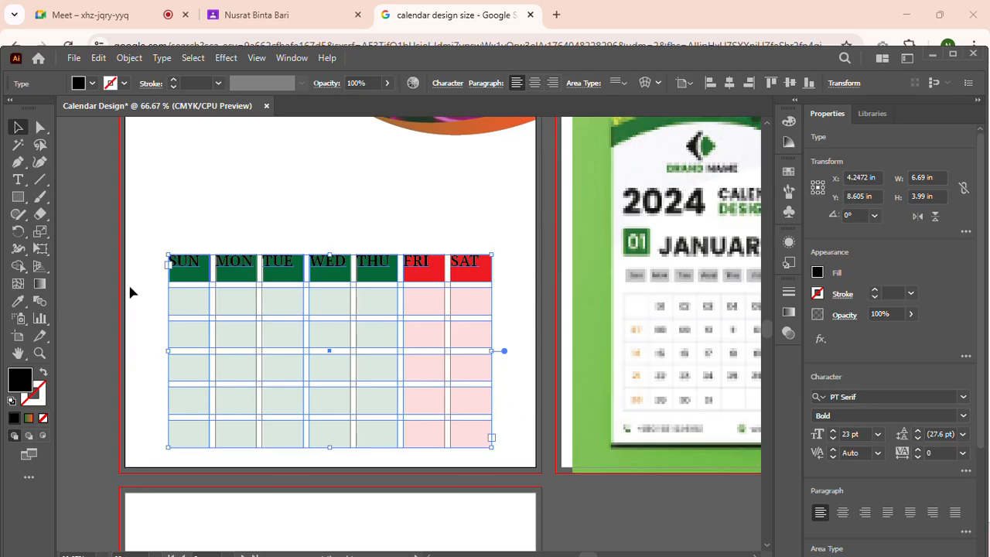
pyautogui.press('Right')
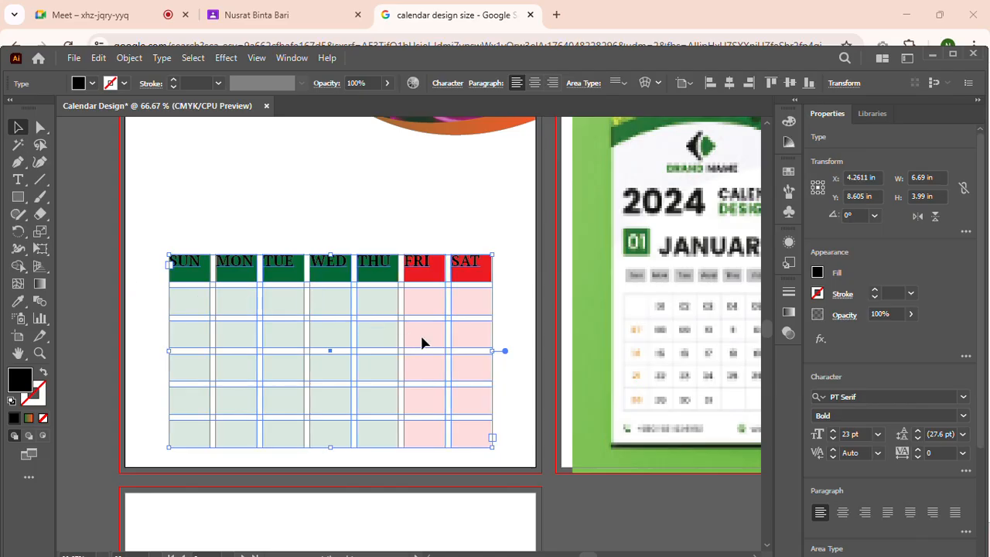
pyautogui.moveTo(491, 352); pyautogui.dragTo(491, 351)
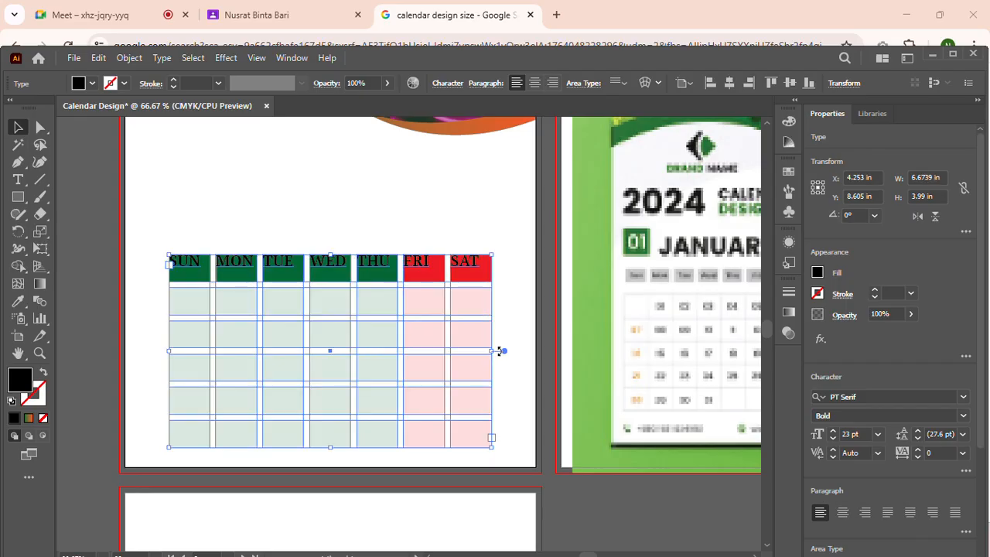
pyautogui.press('Right')
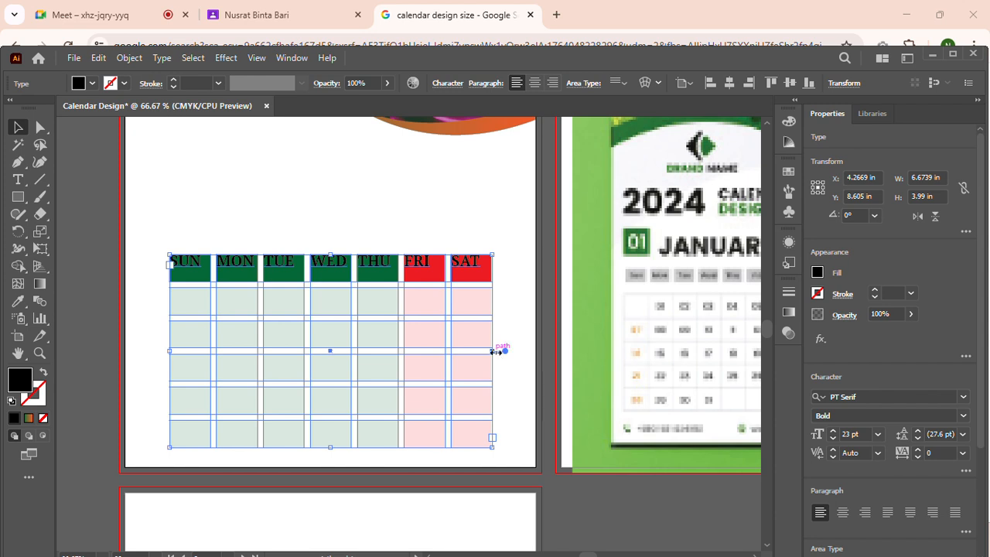
pyautogui.press('Left')
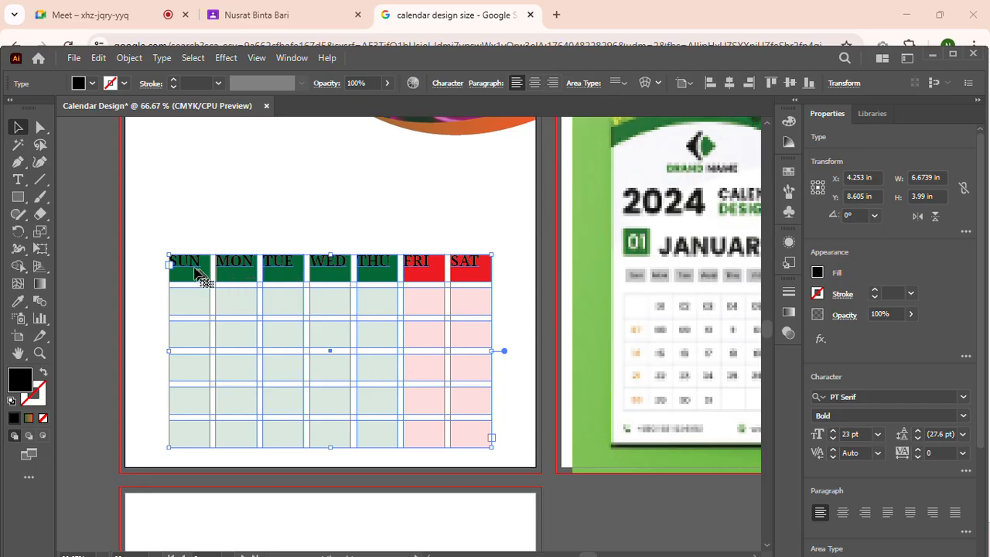
# Center-align the weekday headings horizontally within their cells.
pyautogui.click(20, 127)
pyautogui.click(533, 85)
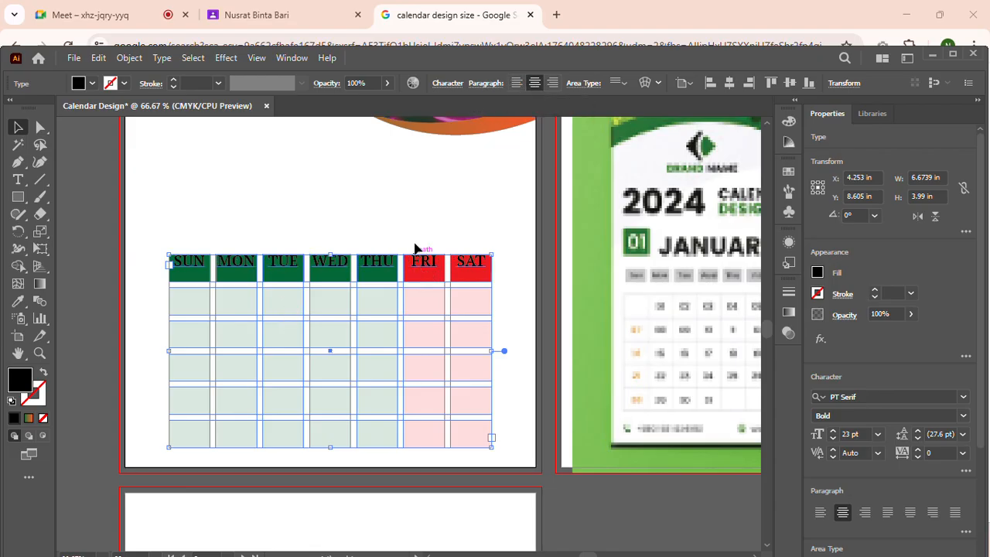
pyautogui.click(519, 86)
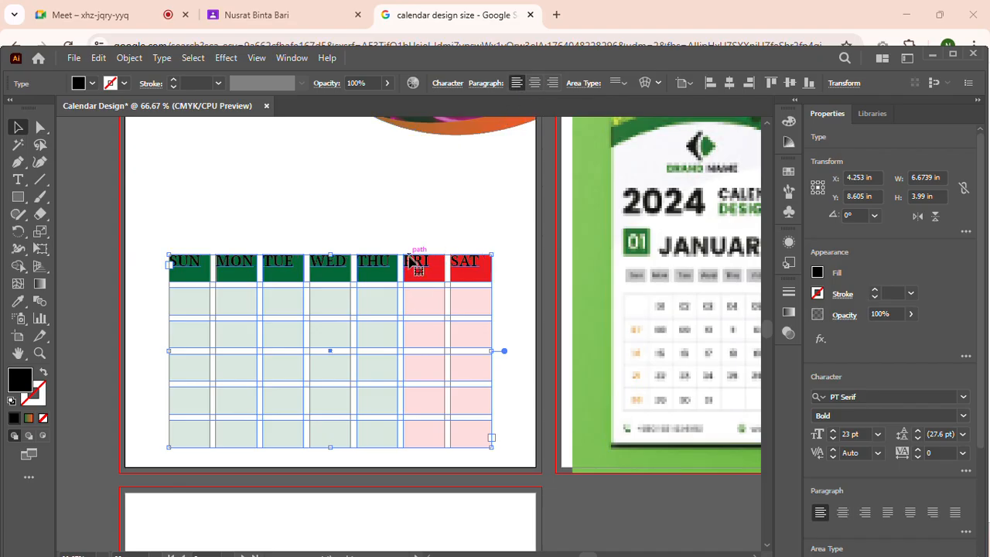
pyautogui.click(533, 85)
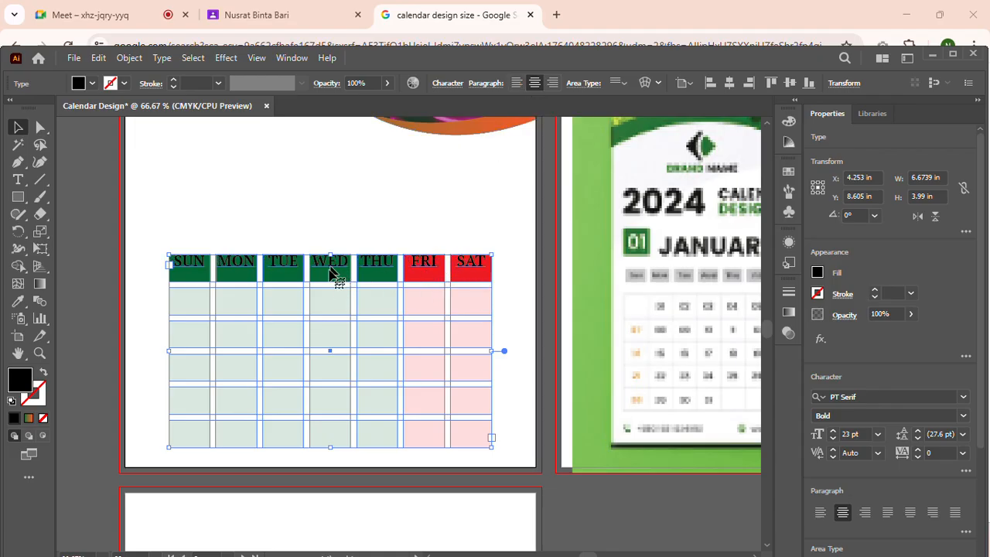
# Set the baseline shift of the weekday headings to -12 pt to center them vertically in the header cells.
pyautogui.click(453, 83)
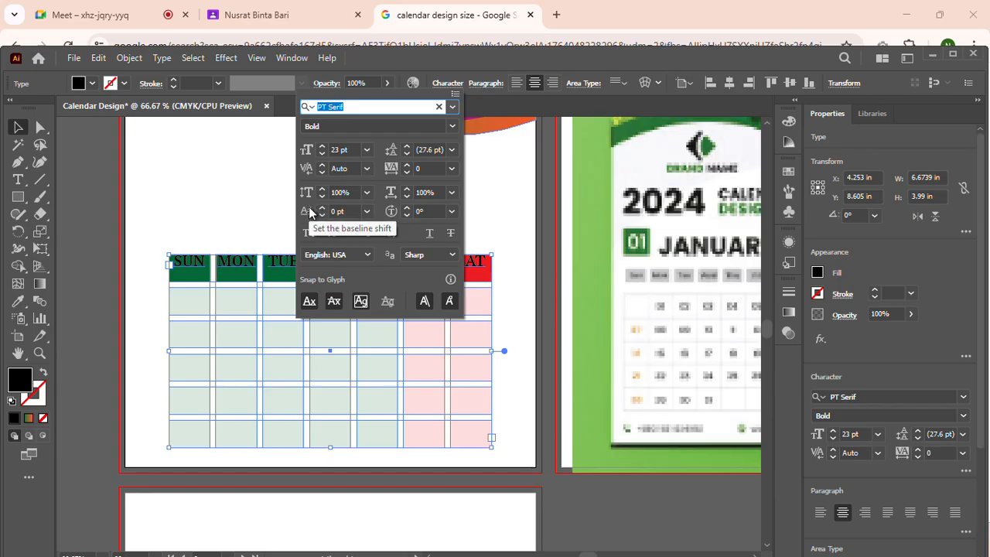
pyautogui.click(367, 211)
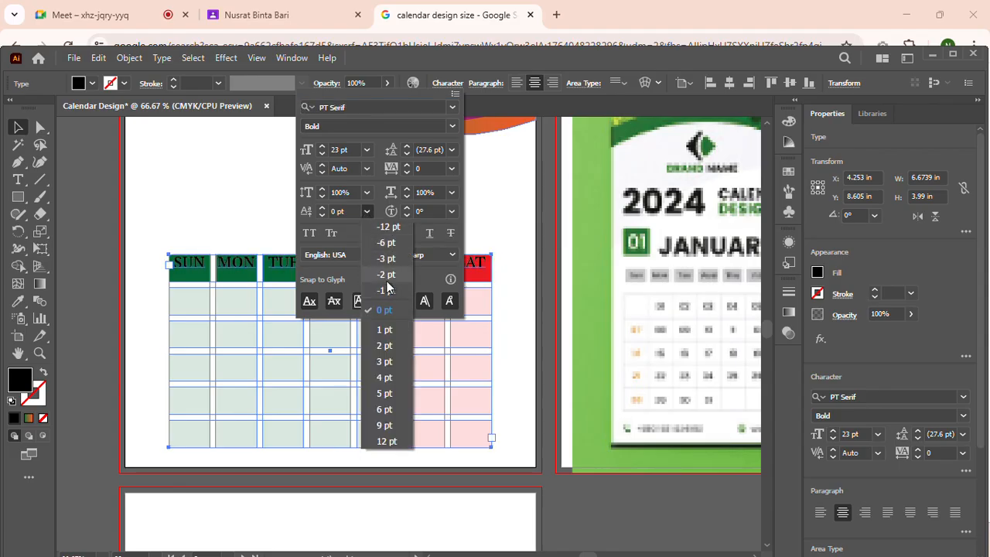
pyautogui.click(388, 228)
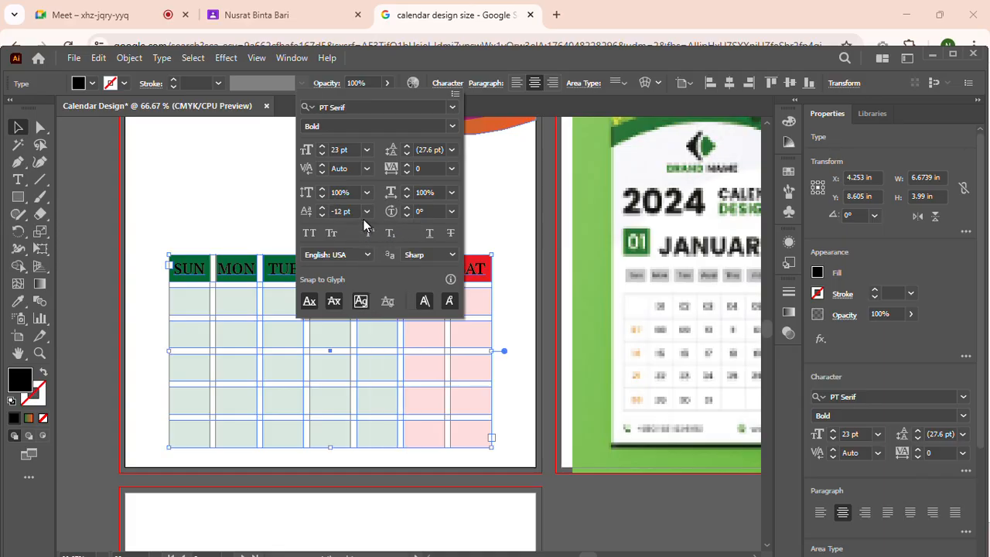
# Try baseline shifts of -8 pt and -9 pt on the weekday headings and return to -12 pt.
pyautogui.click(323, 208)
pyautogui.click(322, 208)
pyautogui.click(322, 208)
pyautogui.click(322, 208)
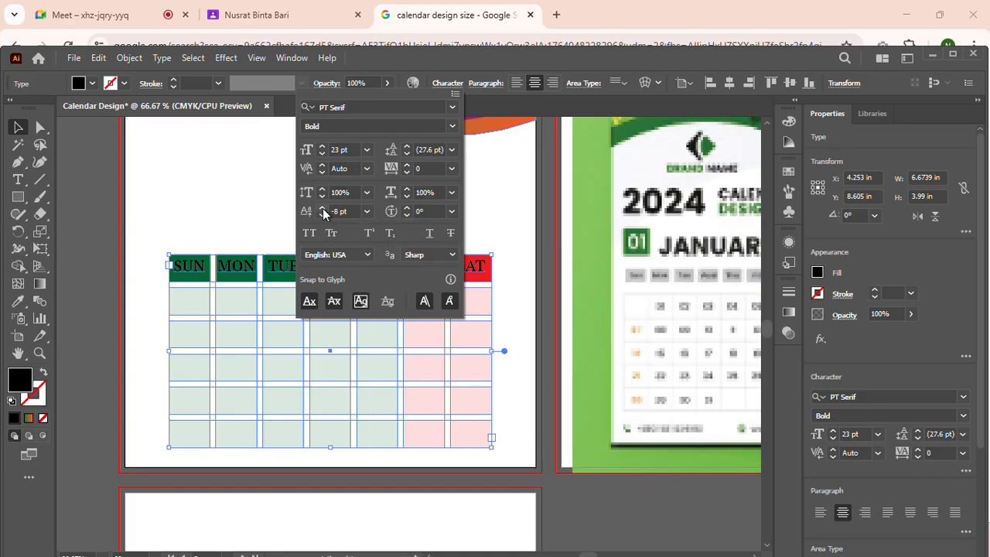
pyautogui.click(322, 214)
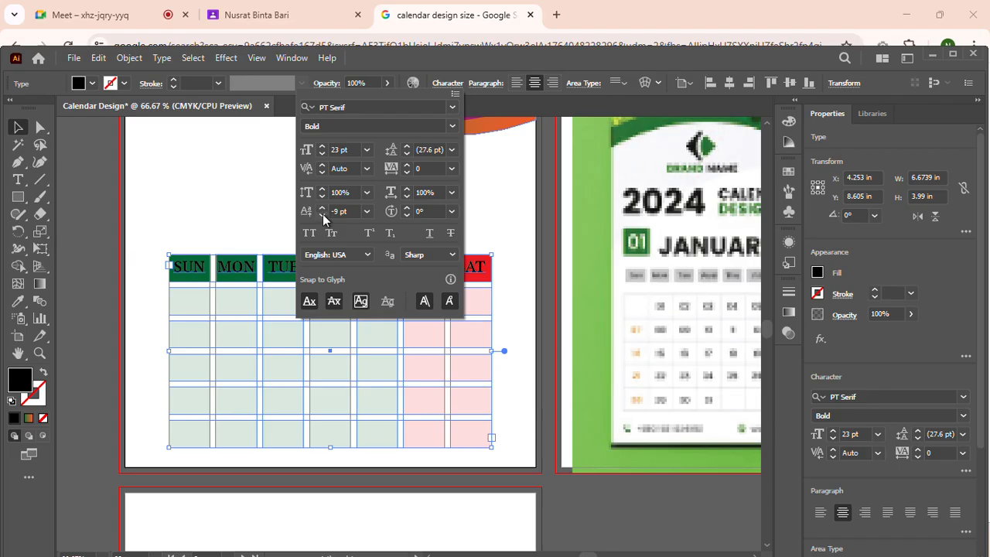
pyautogui.click(322, 208)
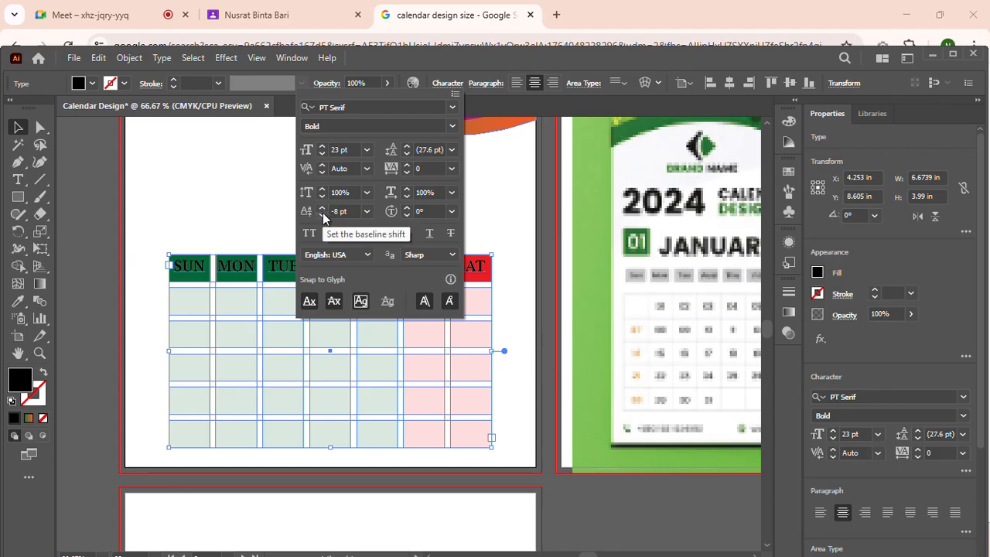
pyautogui.click(366, 212)
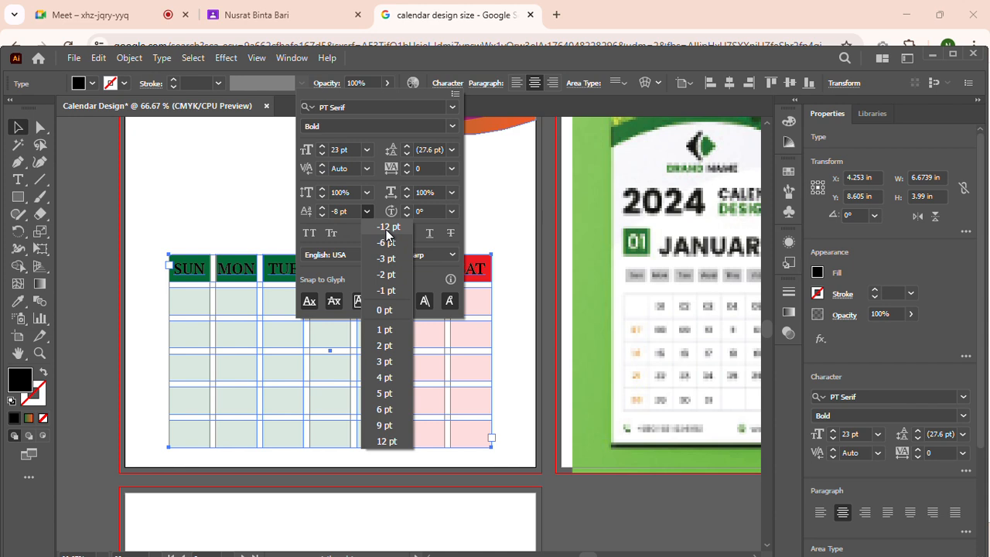
pyautogui.click(386, 228)
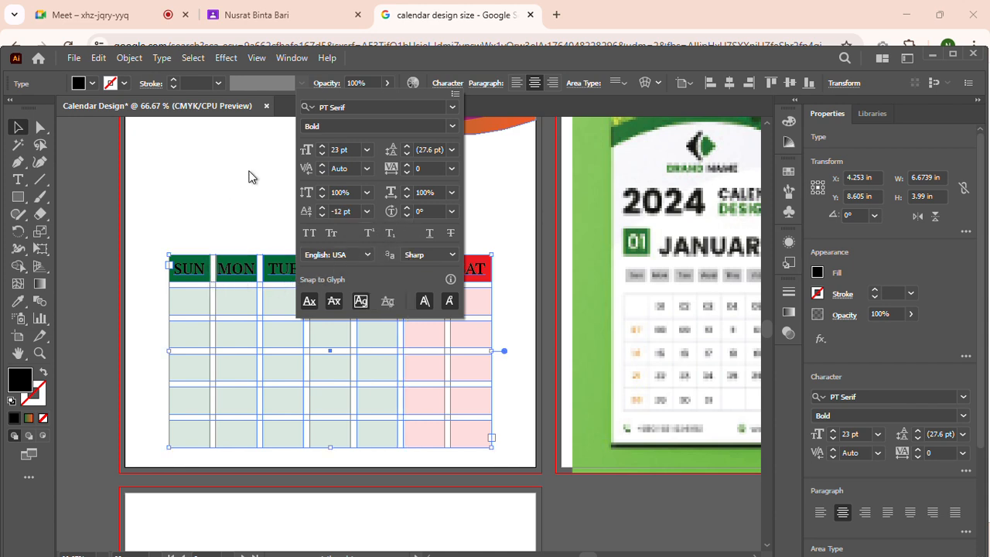
pyautogui.click(102, 205)
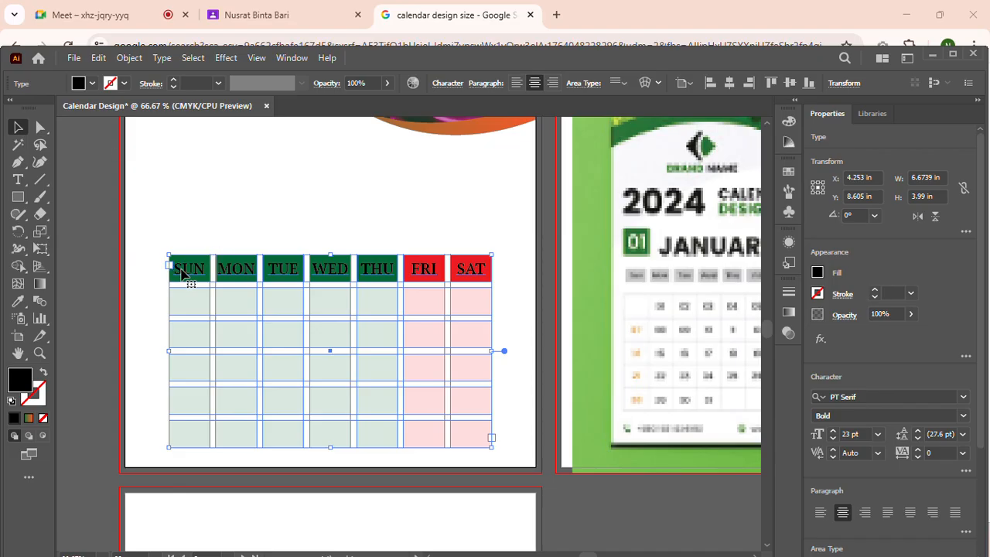
# Try a yellow fill on the weekday headings, settle on white, and deselect the text frame.
pyautogui.click(93, 85)
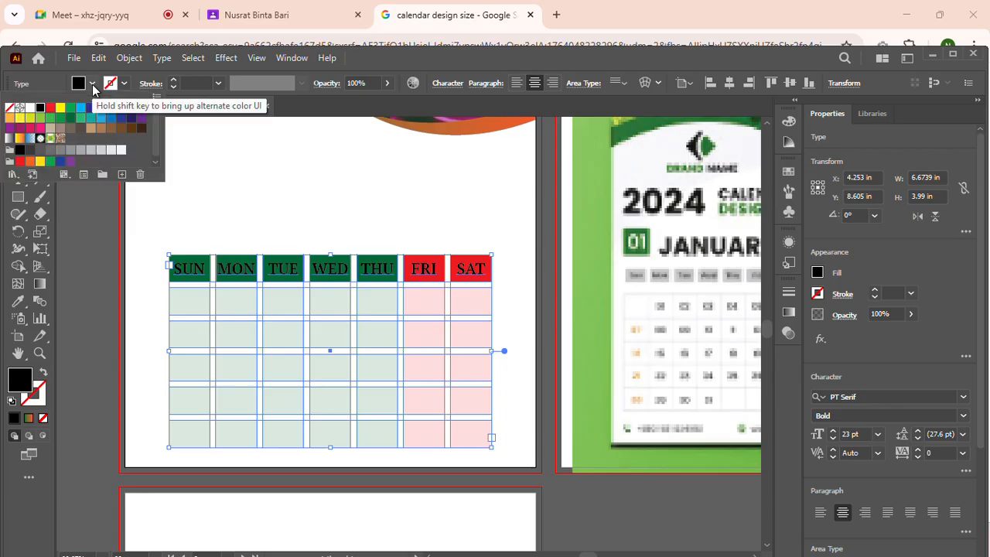
pyautogui.click(60, 108)
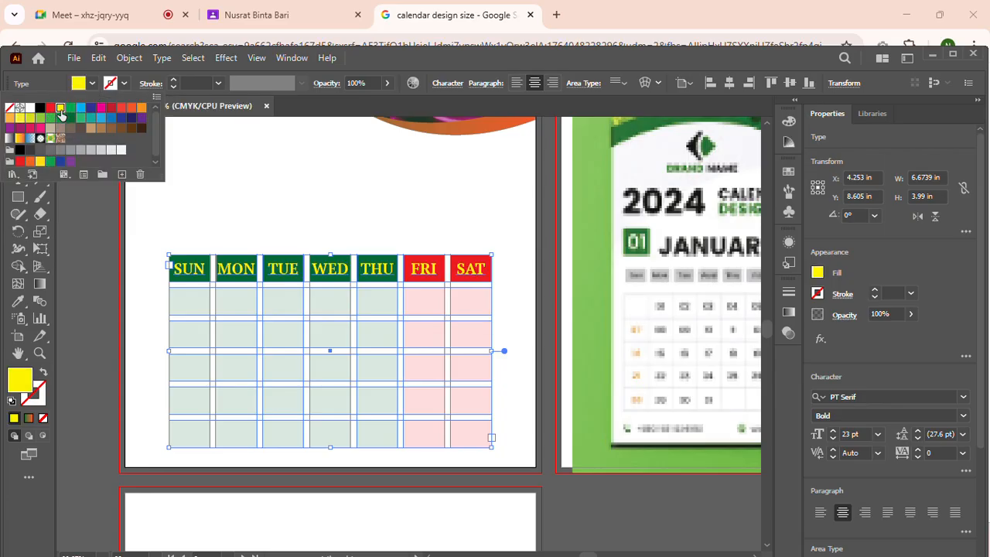
pyautogui.click(29, 110)
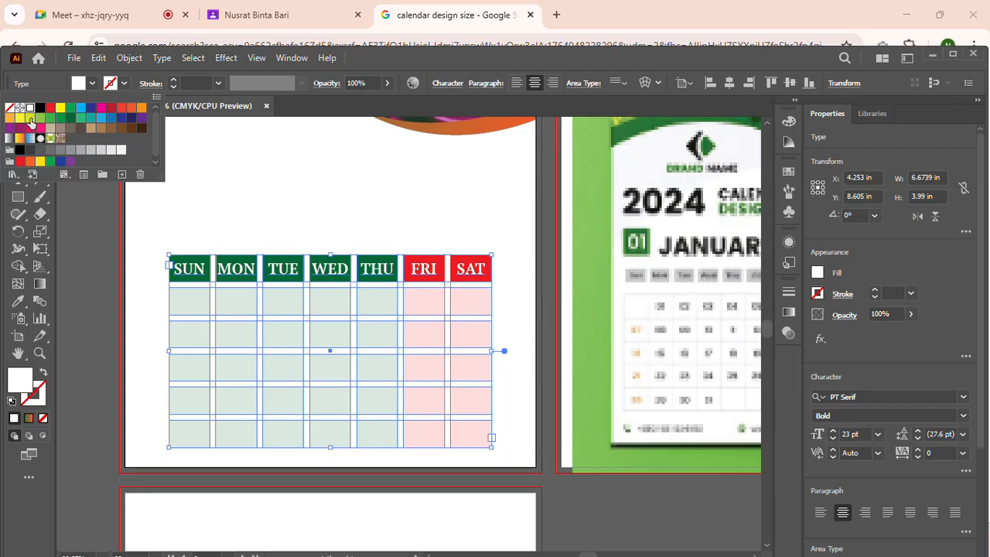
pyautogui.click(89, 274)
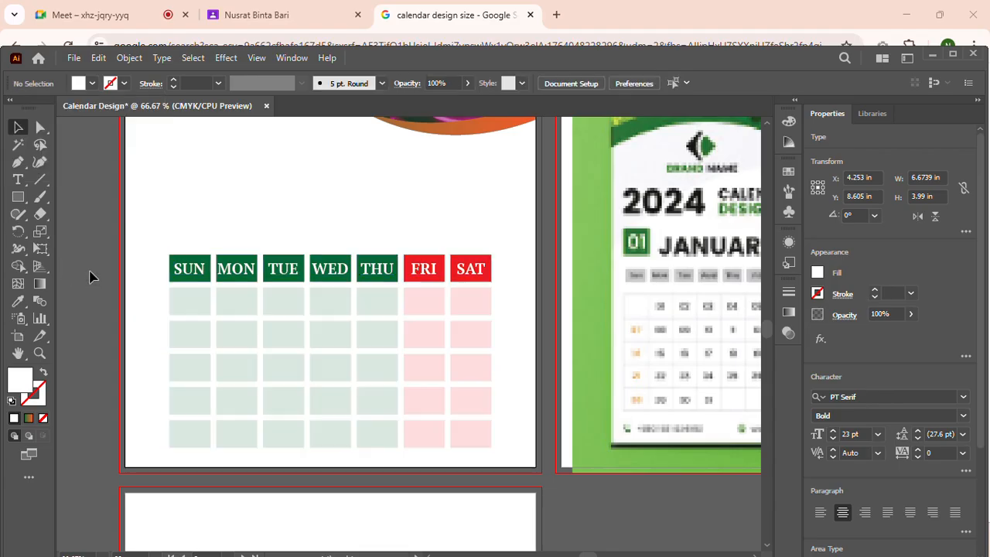
# Enter the dates 1 to 14 in the text frame's first two rows below the weekday headings, one per cell.
pyautogui.scroll(-1, 101, 277)
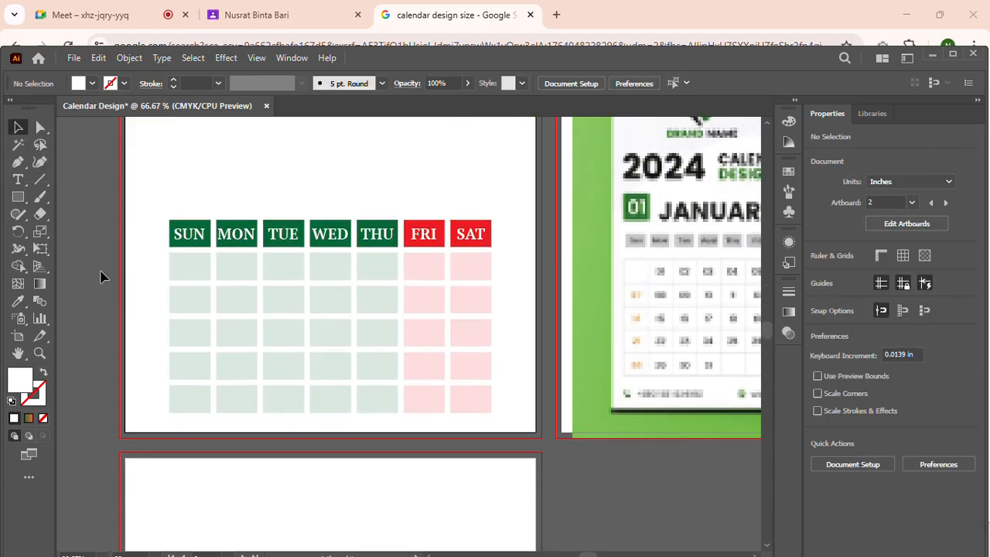
pyautogui.click(439, 238)
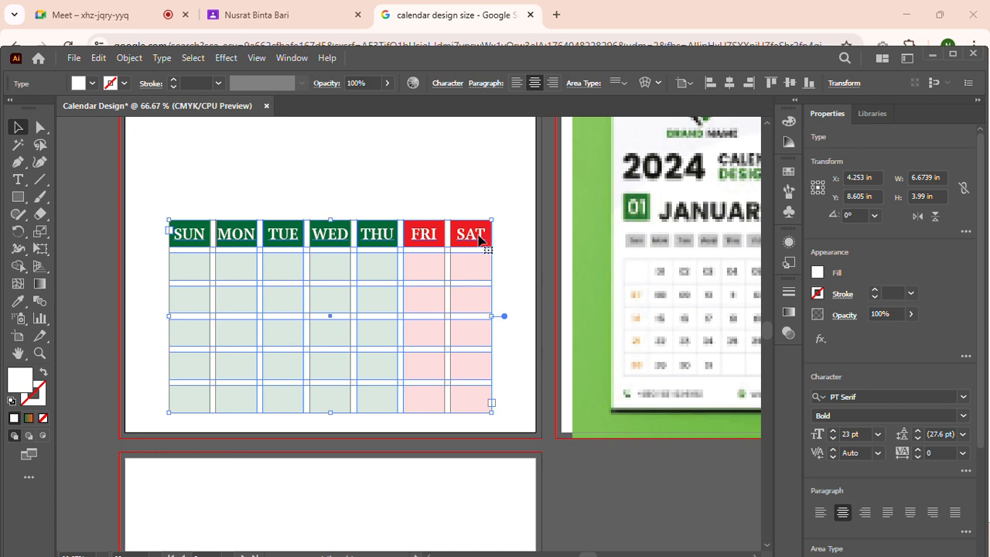
pyautogui.doubleClick(474, 239)
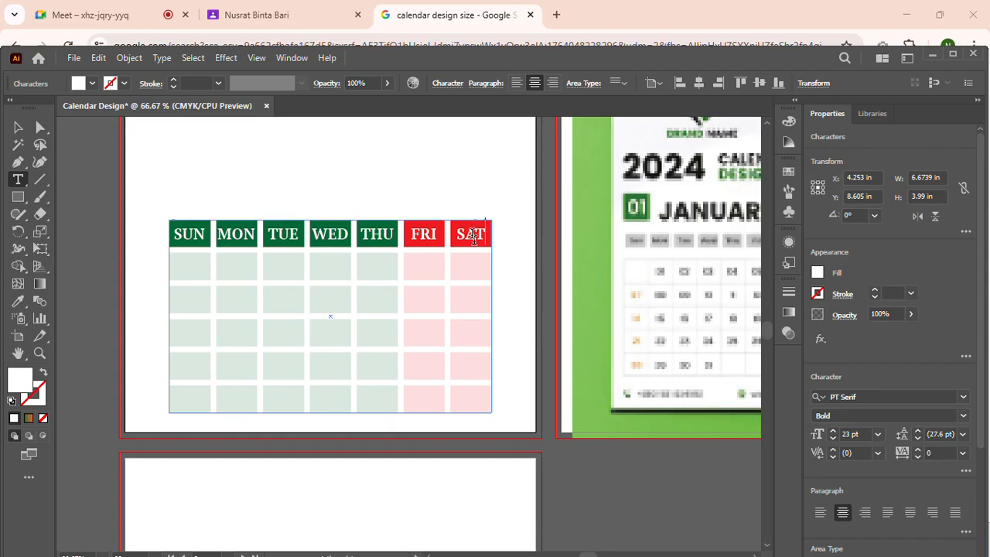
pyautogui.press('Return')
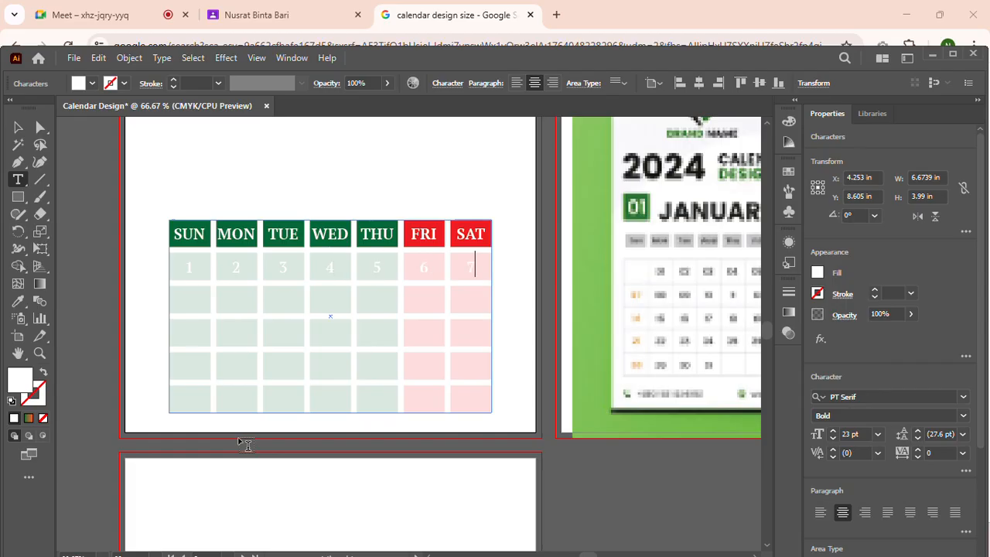
pyautogui.press('Tab')
pyautogui.write('9 10')
pyautogui.press('Tab')
pyautogui.write('11')
pyautogui.press('Tab')
pyautogui.write('12')
pyautogui.press('Tab')
pyautogui.write('1314')
pyautogui.press('Tab')
# Enter the dates 15 to 21 in the third date row of the calendar, one per cell.
pyautogui.write('15')
pyautogui.press('Tab')
pyautogui.write('16')
pyautogui.press('Tab')
pyautogui.write('171')
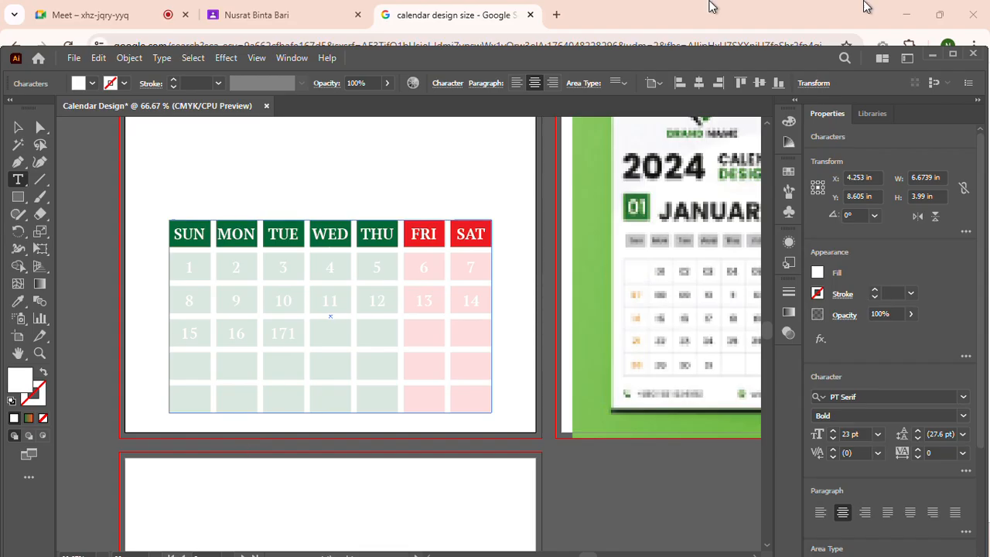
pyautogui.press('Tab')
pyautogui.write('18')
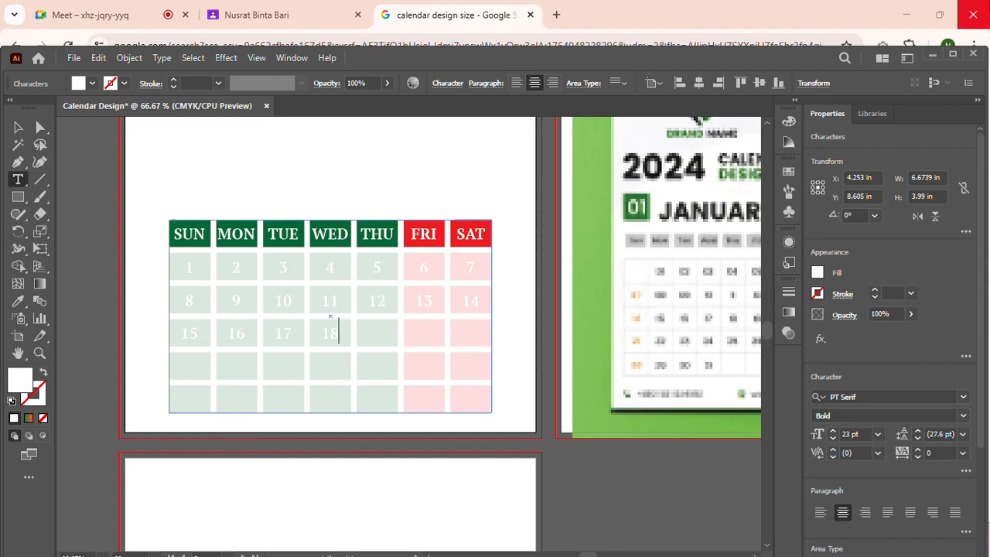
pyautogui.press('Tab')
pyautogui.write('19')
pyautogui.press('Tab')
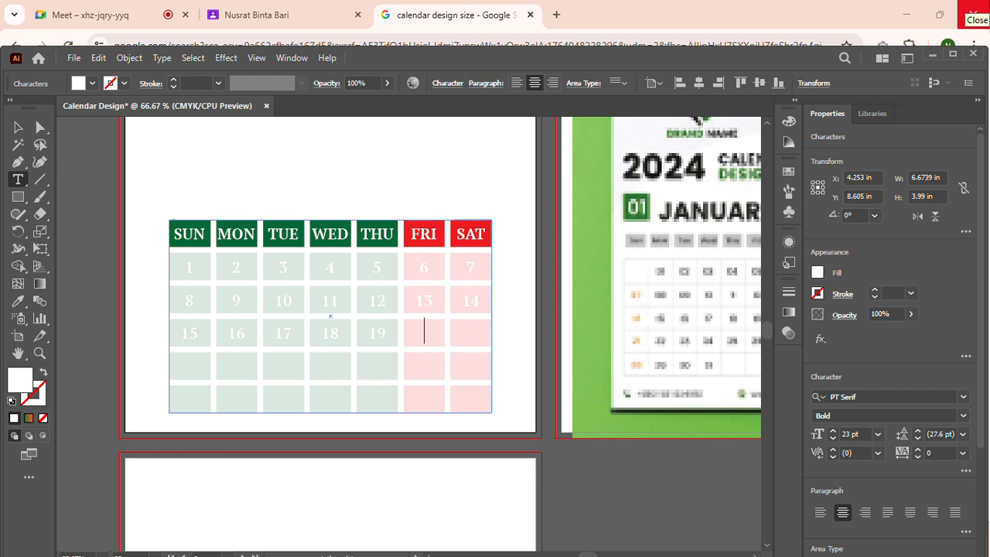
pyautogui.write('20')
pyautogui.press('Tab')
pyautogui.write('21')
pyautogui.press('Tab')
# Enter the dates 22 to 31 in the last two calendar rows, one per cell, and deselect the text frame.
pyautogui.write('22')
pyautogui.press('Tab')
pyautogui.write('23')
pyautogui.press('Tab')
pyautogui.write('25')
pyautogui.press('Tab')
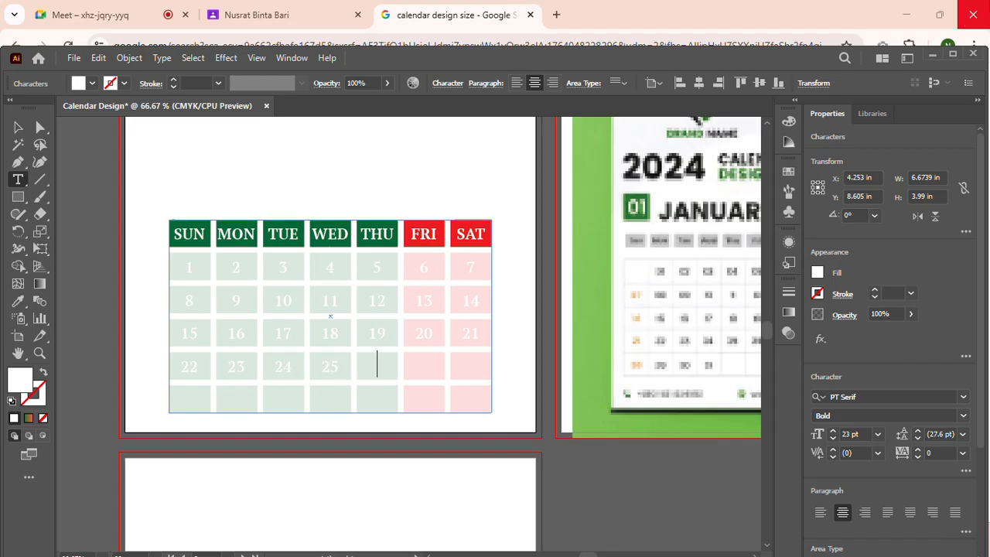
pyautogui.write('26')
pyautogui.press('Tab')
pyautogui.write('2728')
pyautogui.press('Tab')
pyautogui.write('29')
pyautogui.press('Tab')
pyautogui.write('30')
pyautogui.press('Tab')
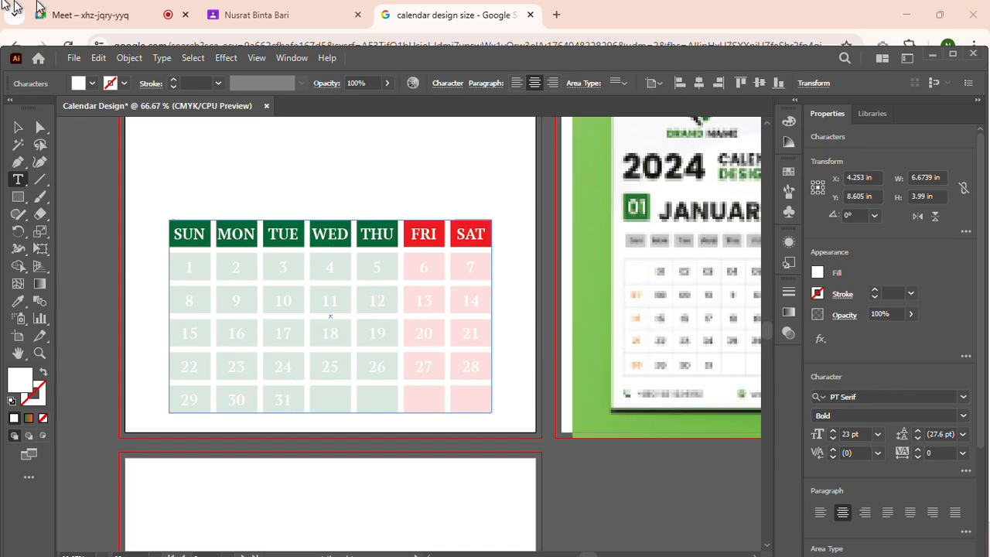
pyautogui.click(19, 128)
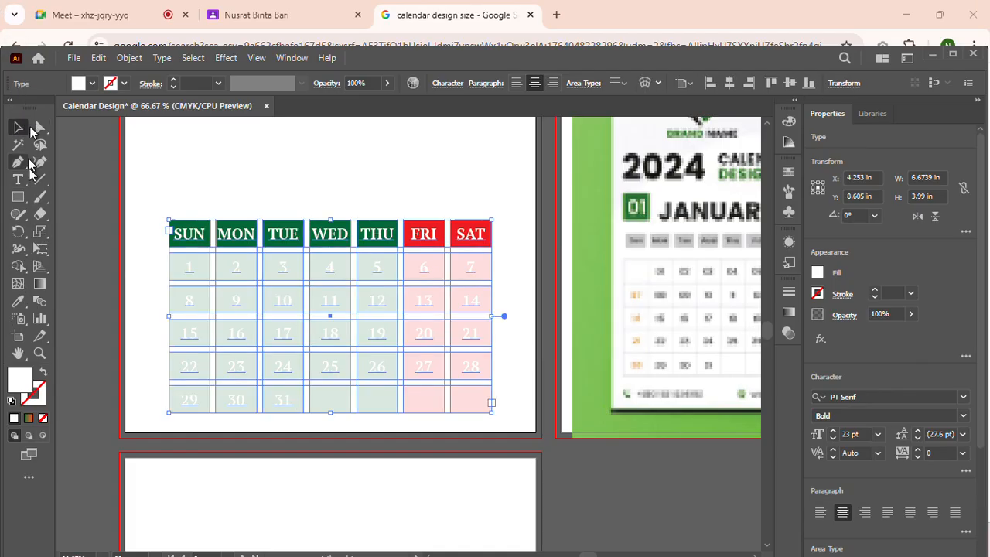
pyautogui.click(133, 293)
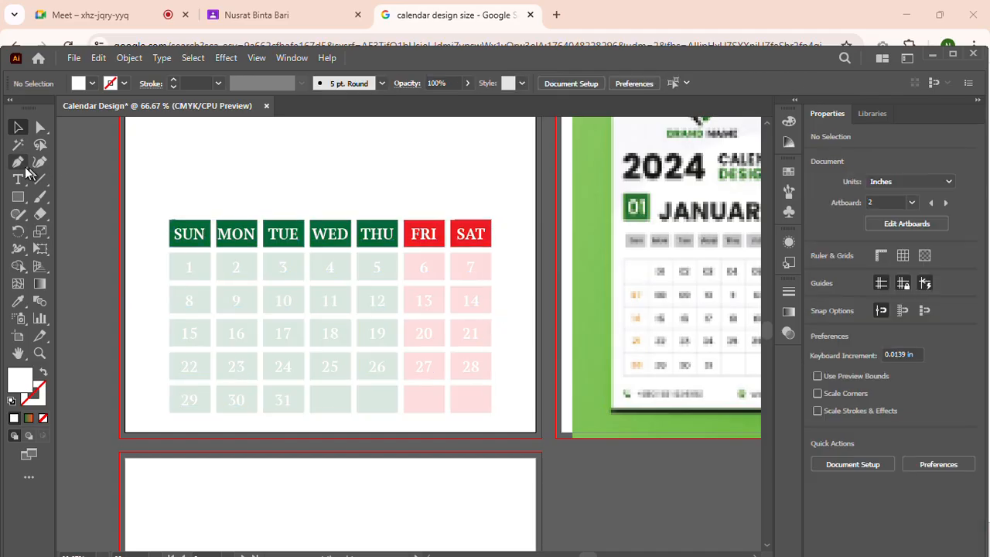
# Fill all the dates from 1 to 31 with the dark green of the weekday header cells.
pyautogui.doubleClick(189, 269)
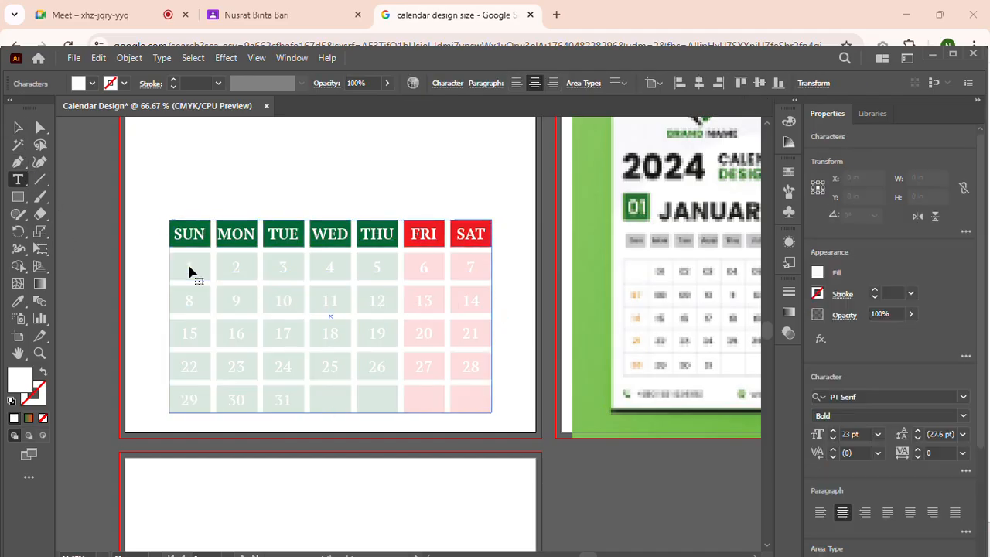
pyautogui.moveTo(187, 263); pyautogui.dragTo(467, 406)
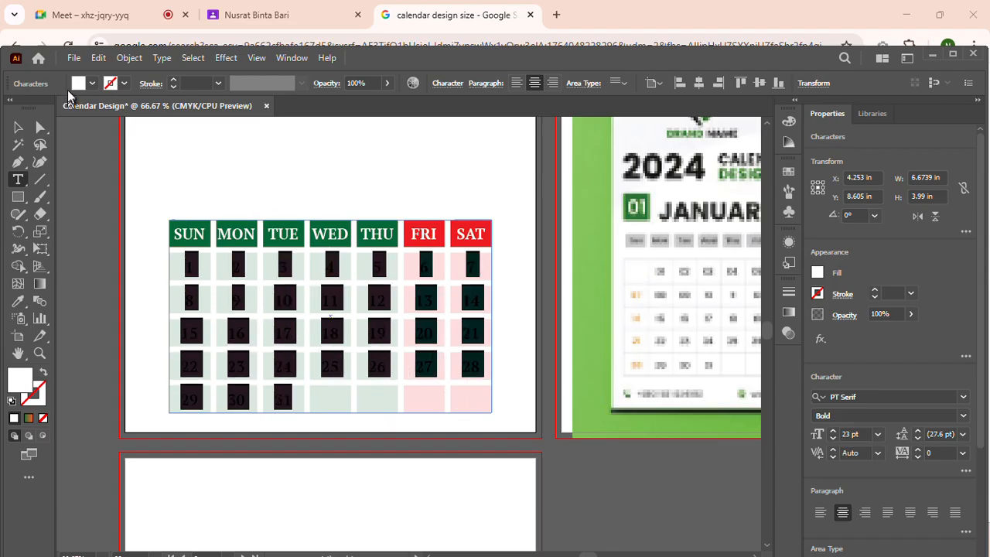
pyautogui.click(92, 84)
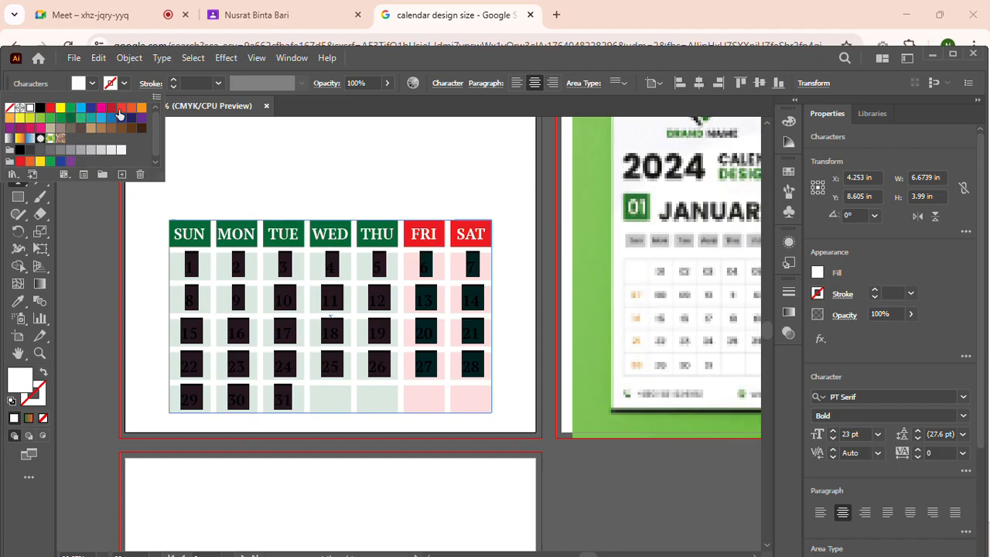
pyautogui.click(71, 118)
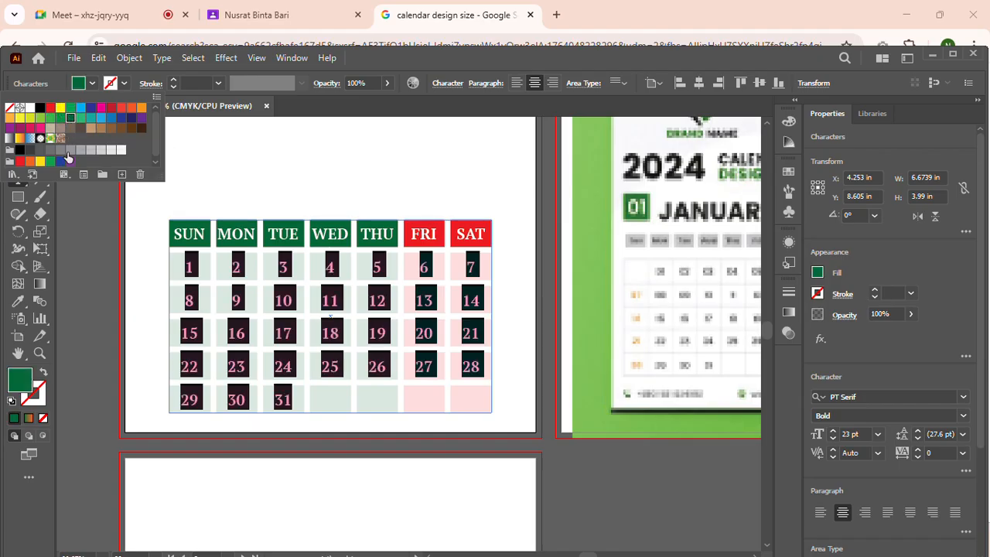
pyautogui.click(82, 256)
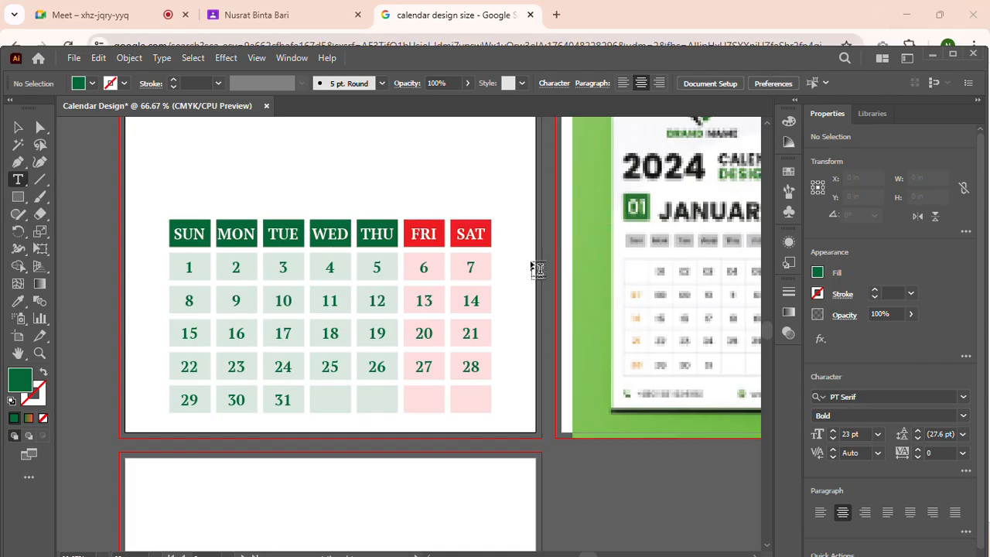
# Draw two stacked green rectangles above the SUN to TUE headings, about 2.8 × 0.53 in and, above it, about 2.8 × 0.77 in.
pyautogui.scroll(1, 166, 210)
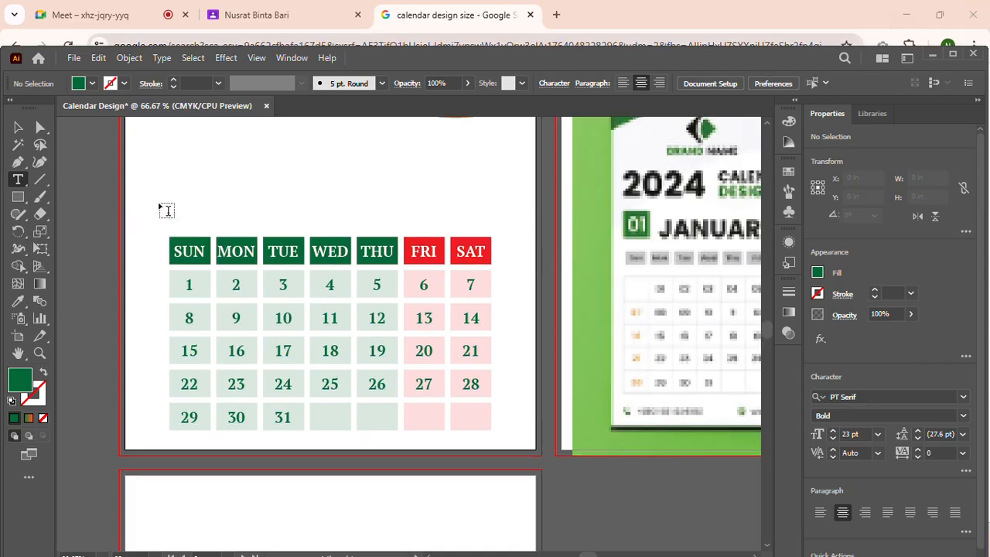
pyautogui.click(17, 200)
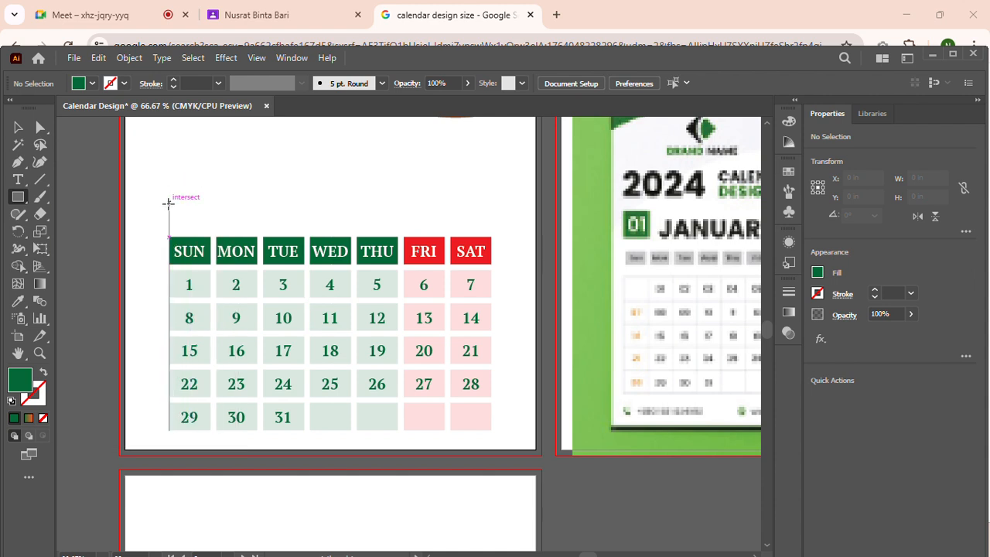
pyautogui.moveTo(168, 203); pyautogui.dragTo(305, 226)
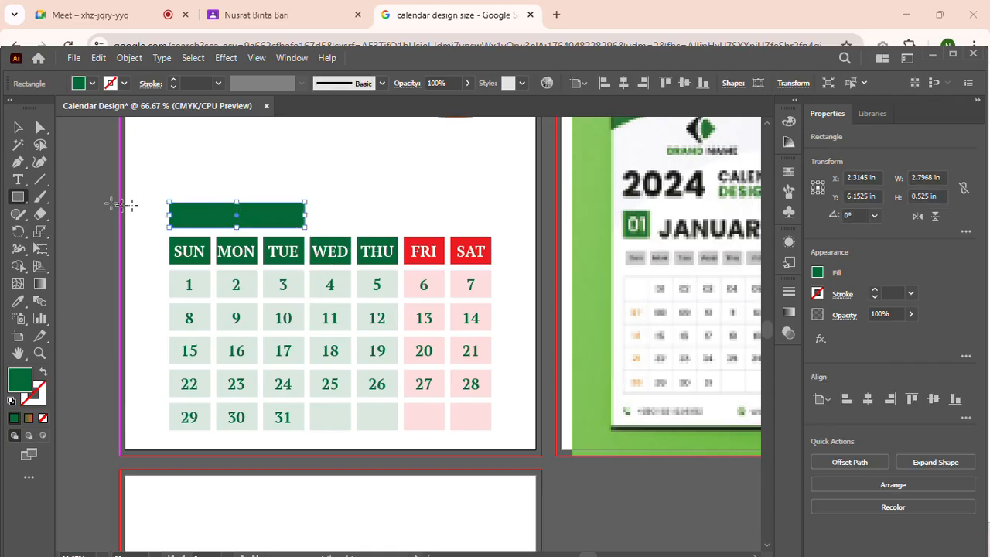
pyautogui.scroll(3, 181, 181)
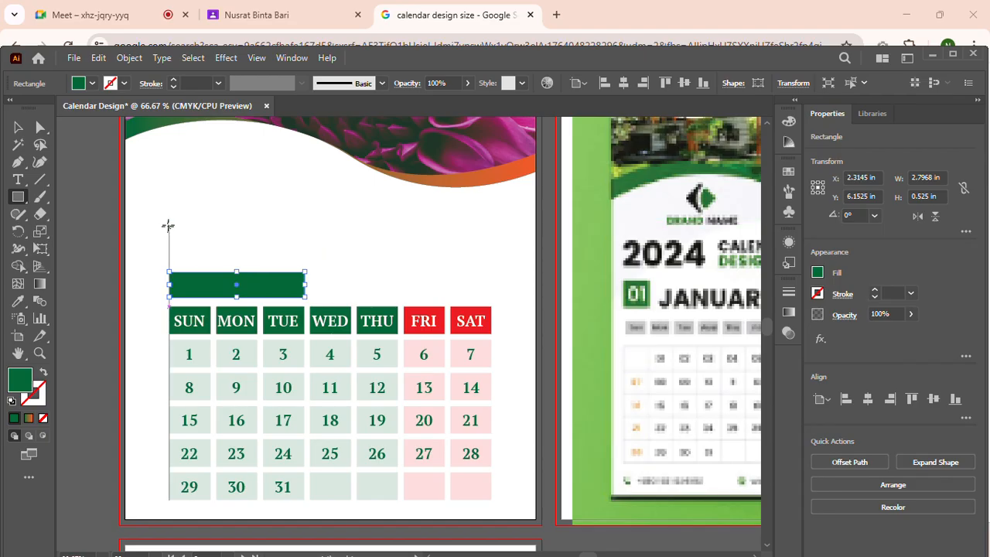
pyautogui.moveTo(169, 225); pyautogui.dragTo(307, 260)
pyautogui.scroll(2, 232, 263)
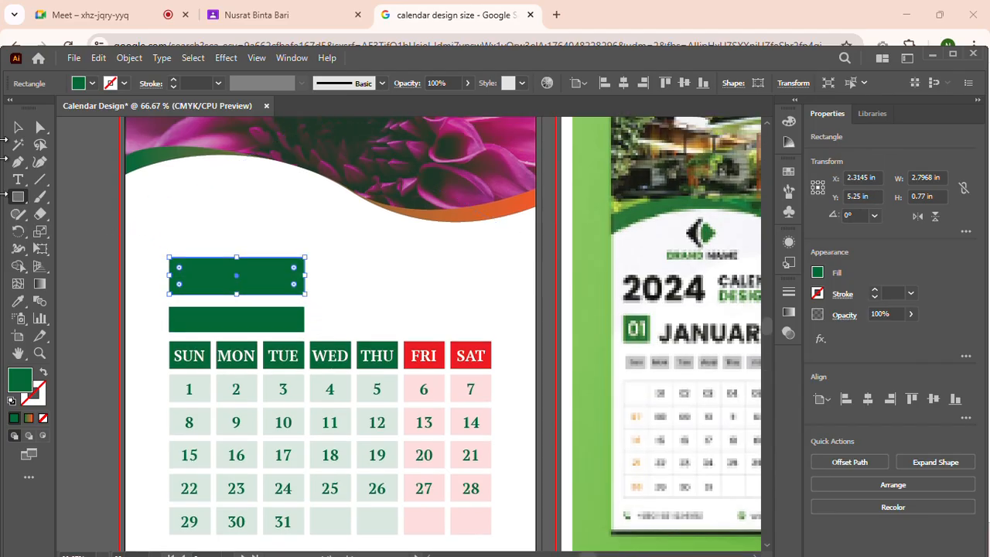
pyautogui.click(18, 127)
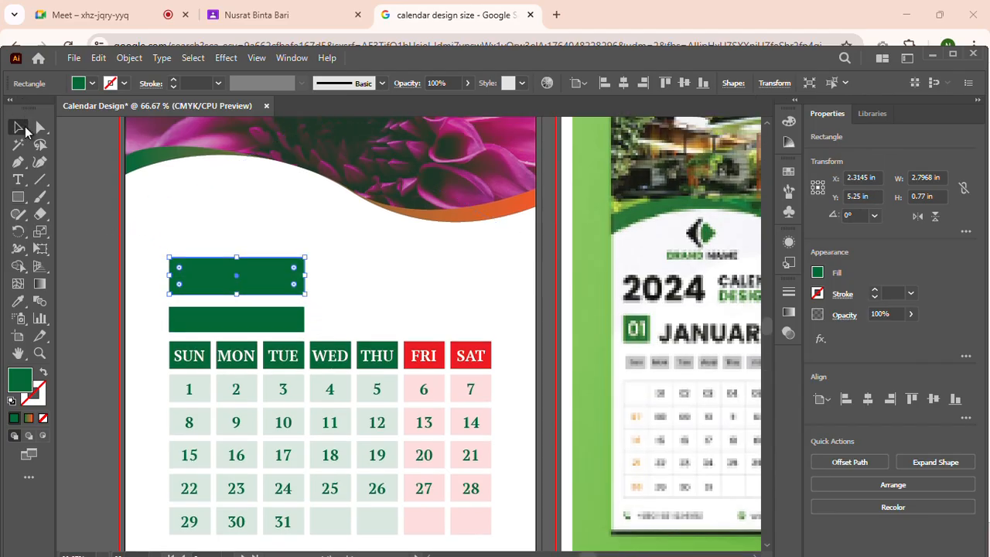
# Add the text "Company Logo Here" in the white area below the wave, near the page's left edge.
pyautogui.click(19, 179)
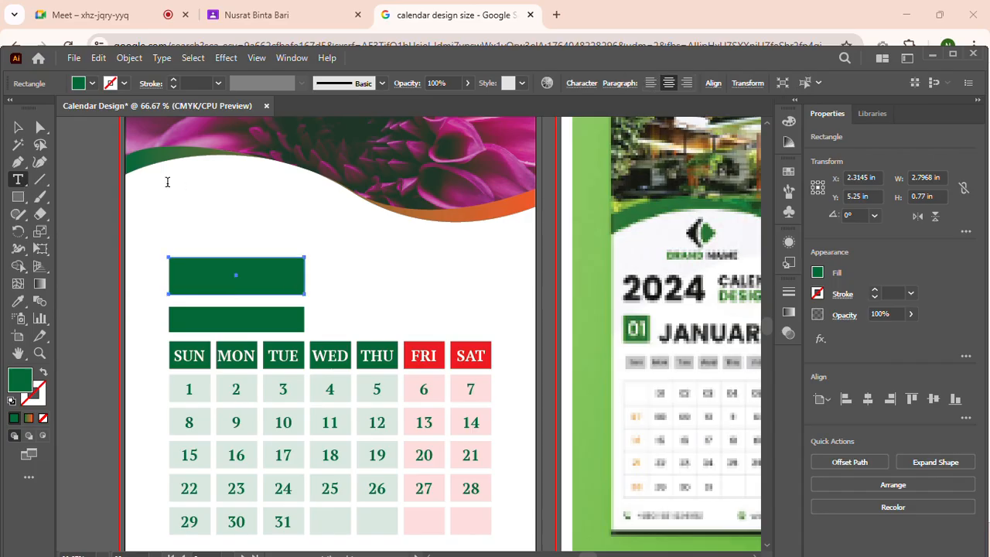
pyautogui.click(166, 186)
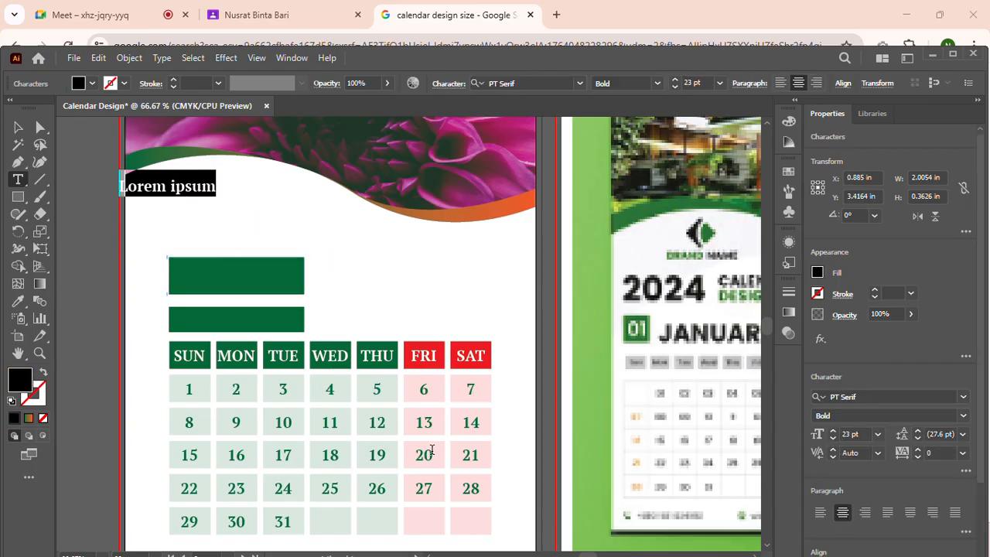
pyautogui.write('cOM')
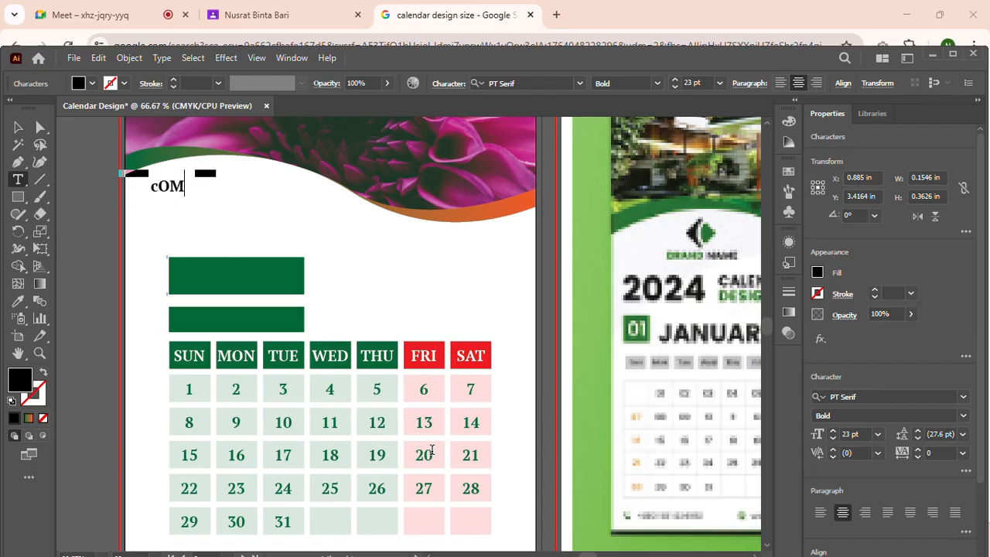
pyautogui.press('BackSpace')
pyautogui.press('BackSpace')
pyautogui.press('BackSpace')
pyautogui.write('Comp')
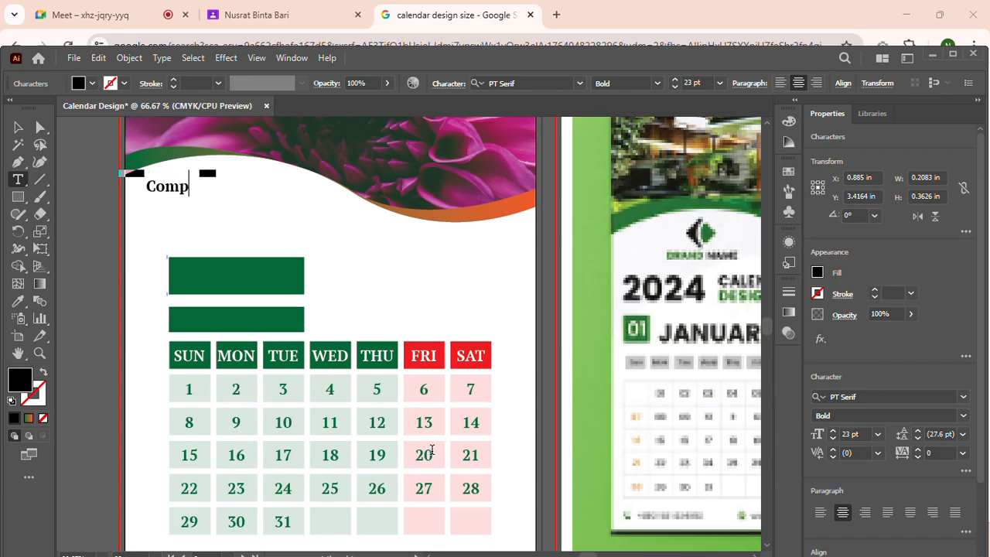
pyautogui.write('any Lo')
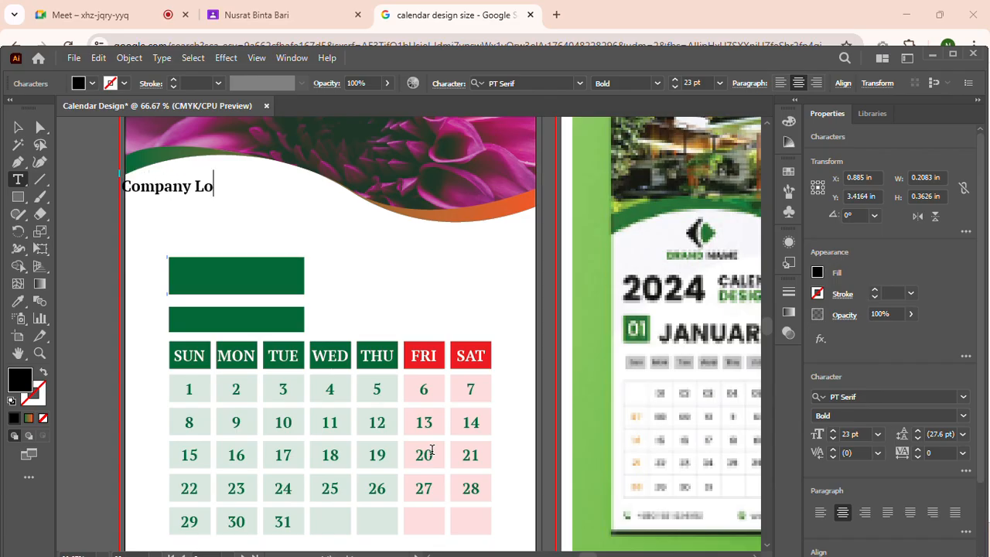
pyautogui.write('go h')
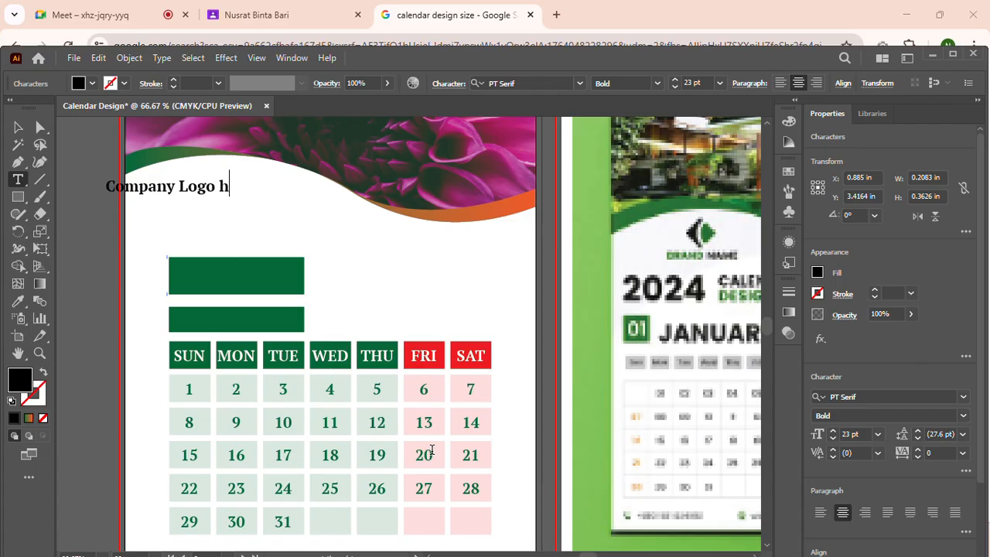
pyautogui.press('BackSpace')
pyautogui.write('Here')
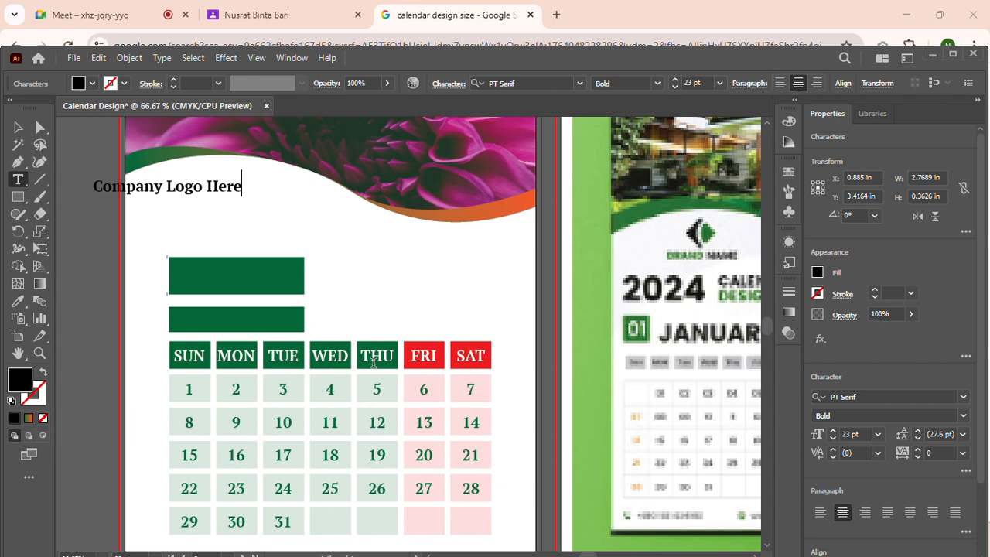
# Add separate text objects "2026" and "January" side by side in the empty area beside the green rectangles.
pyautogui.click(369, 285)
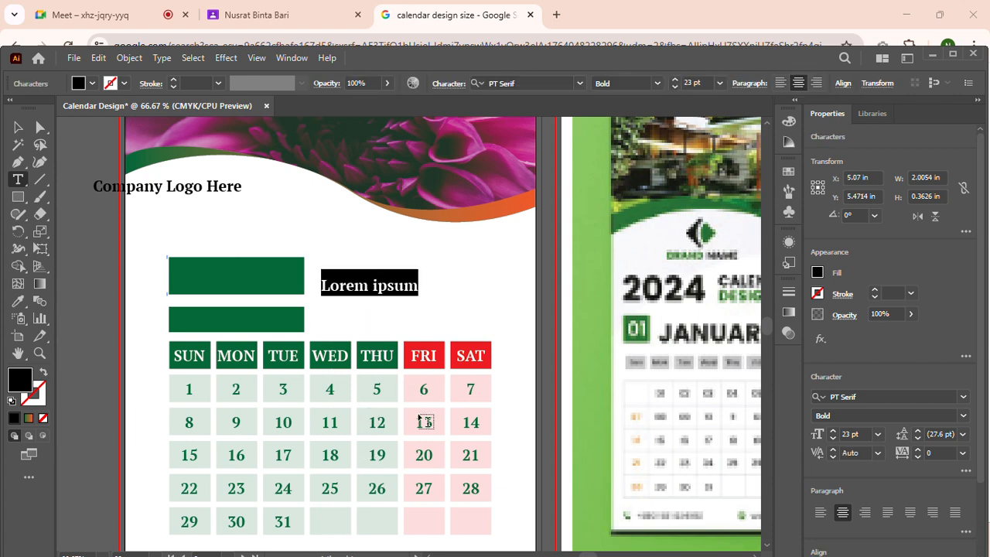
pyautogui.write('202')
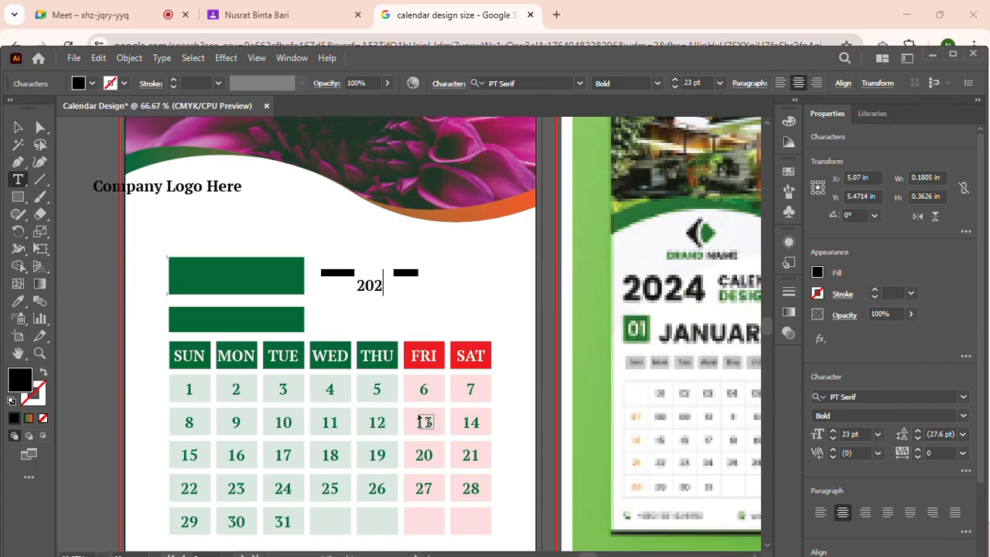
pyautogui.write('6')
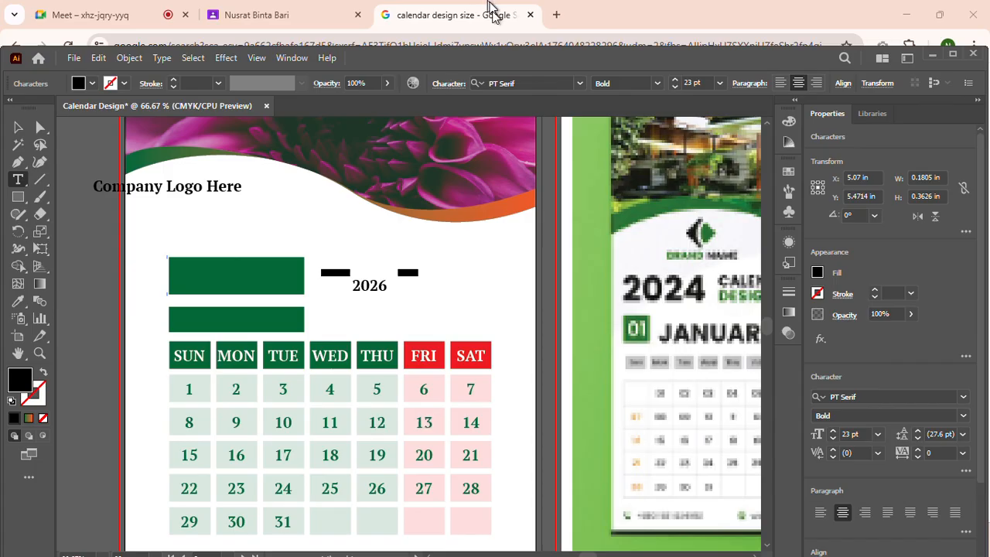
pyautogui.keyDown('ctrl'); pyautogui.click(491, 289); pyautogui.keyUp('ctrl')
pyautogui.click(478, 291)
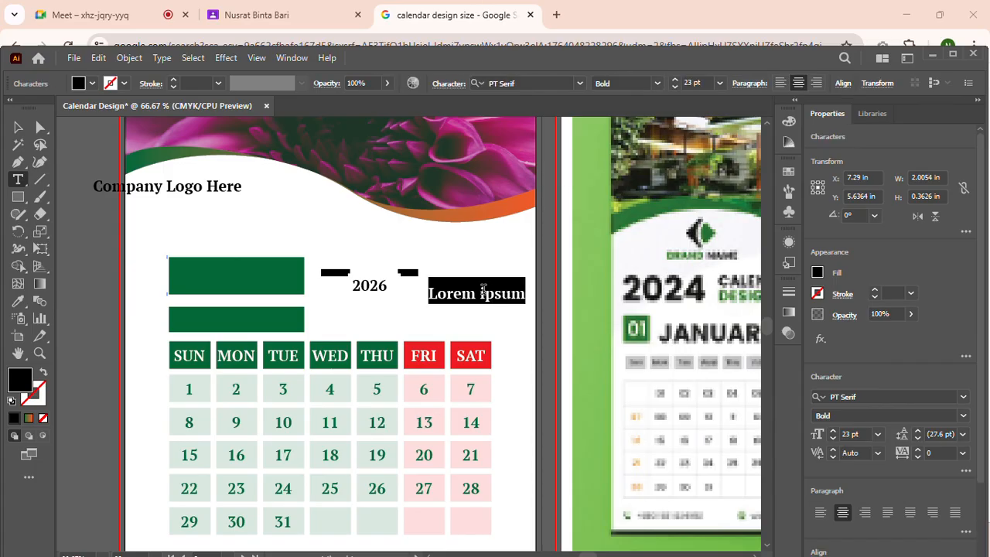
pyautogui.write('January')
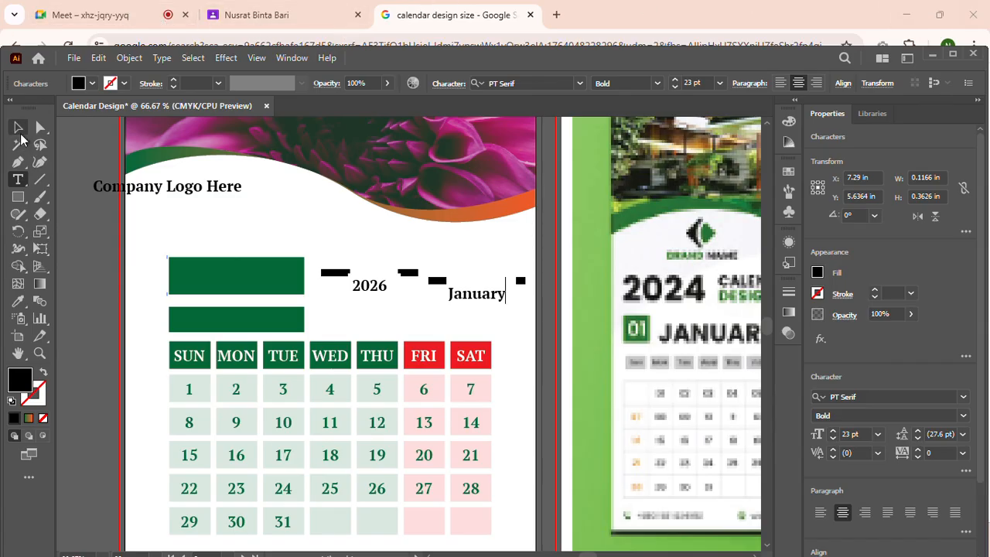
pyautogui.click(18, 127)
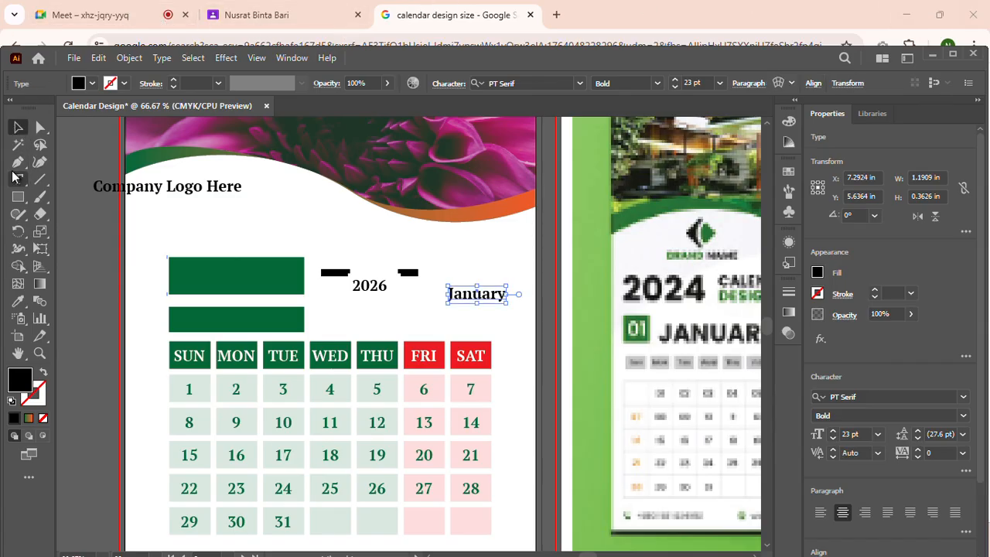
# Center the "2026" text horizontally and vertically on the taller green rectangle.
pyautogui.click(85, 357)
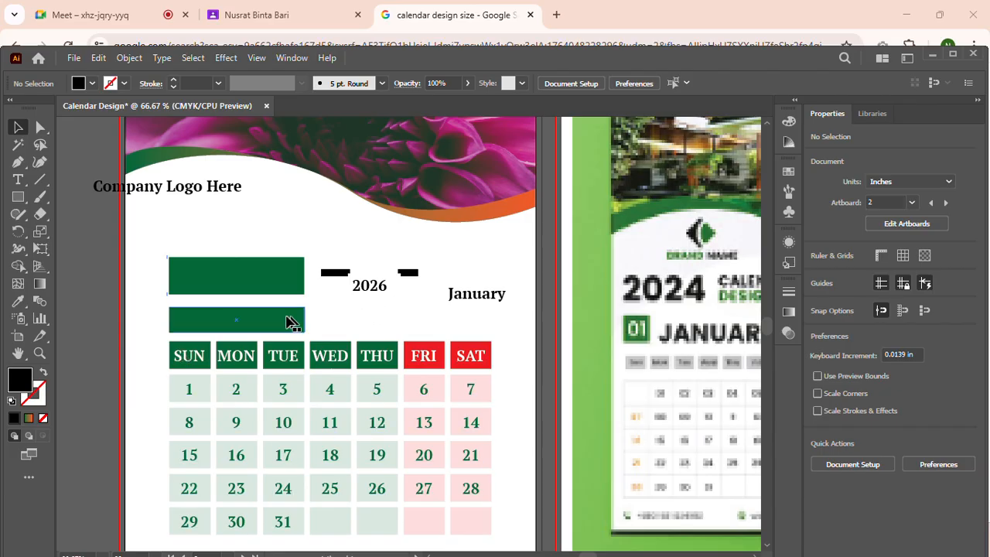
pyautogui.click(253, 284)
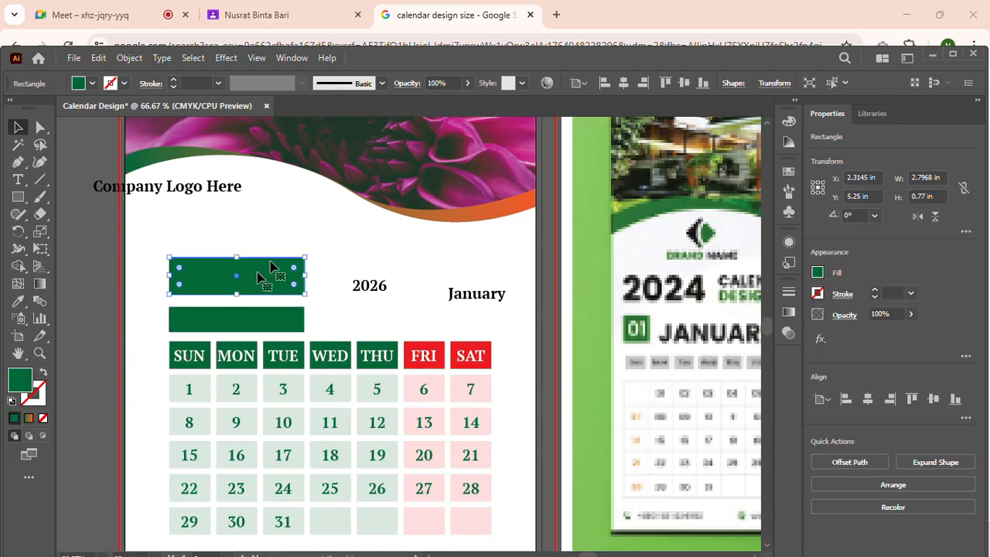
pyautogui.keyDown('shift'); pyautogui.click(379, 286); pyautogui.keyUp('shift')
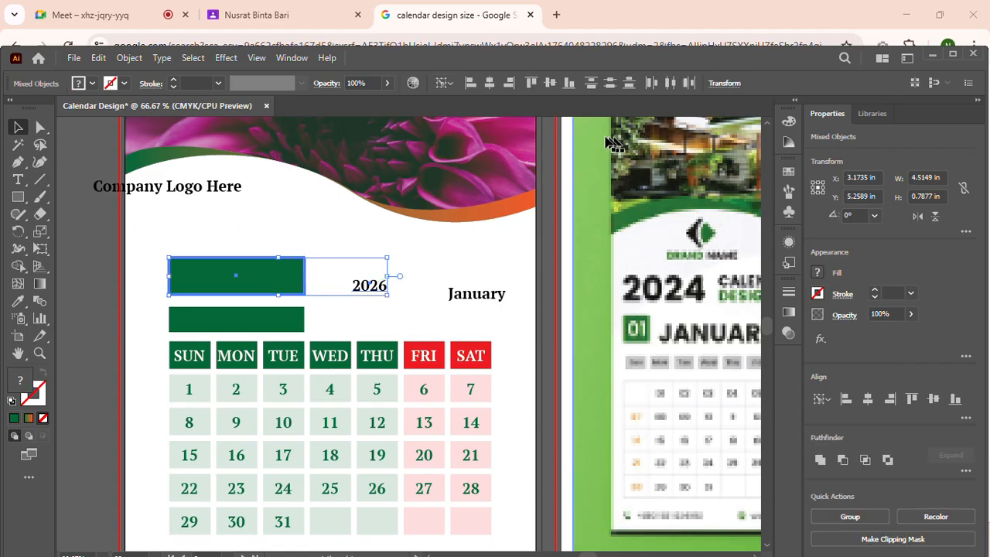
pyautogui.click(492, 84)
pyautogui.click(544, 89)
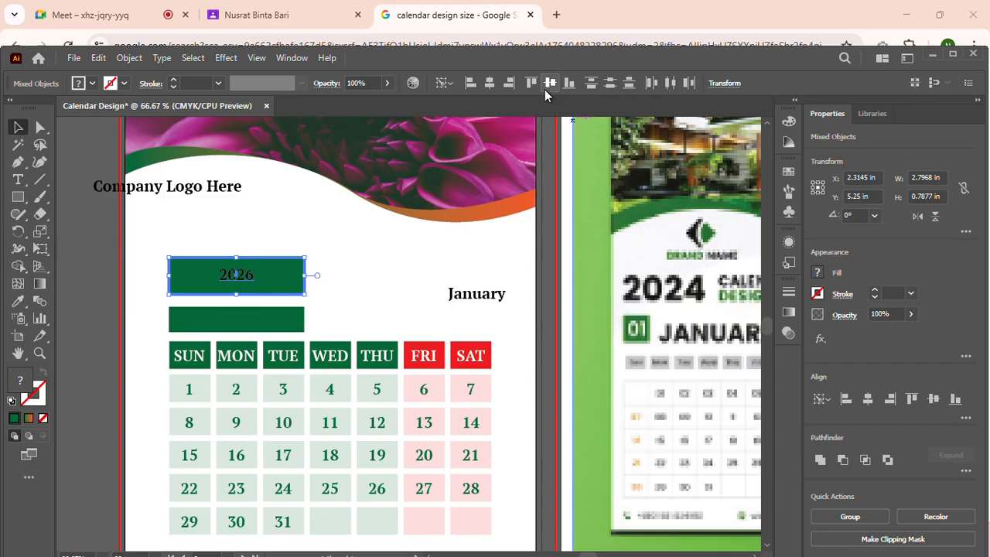
pyautogui.click(357, 291)
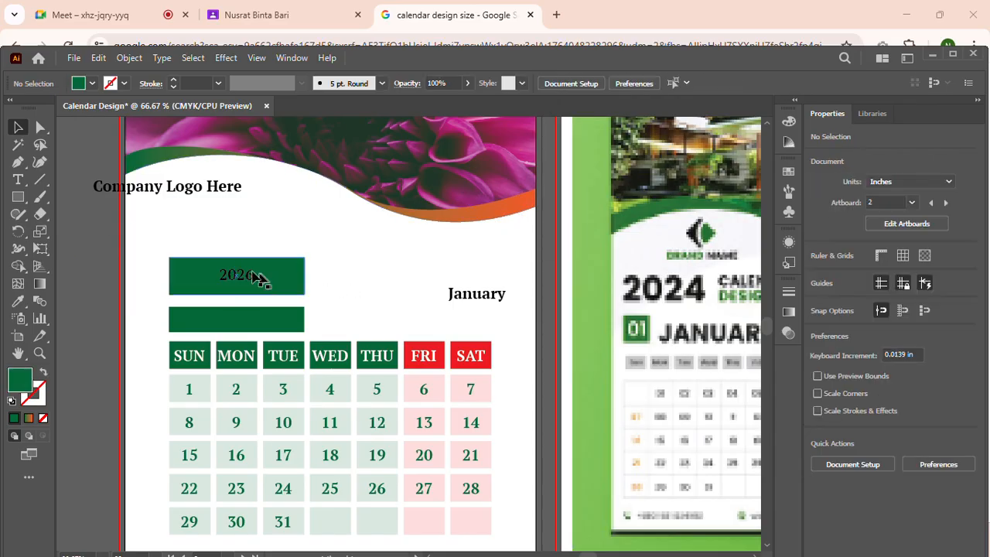
# Set the "2026" text size to 48 pt and vertically center it again on its green rectangle.
pyautogui.click(246, 275)
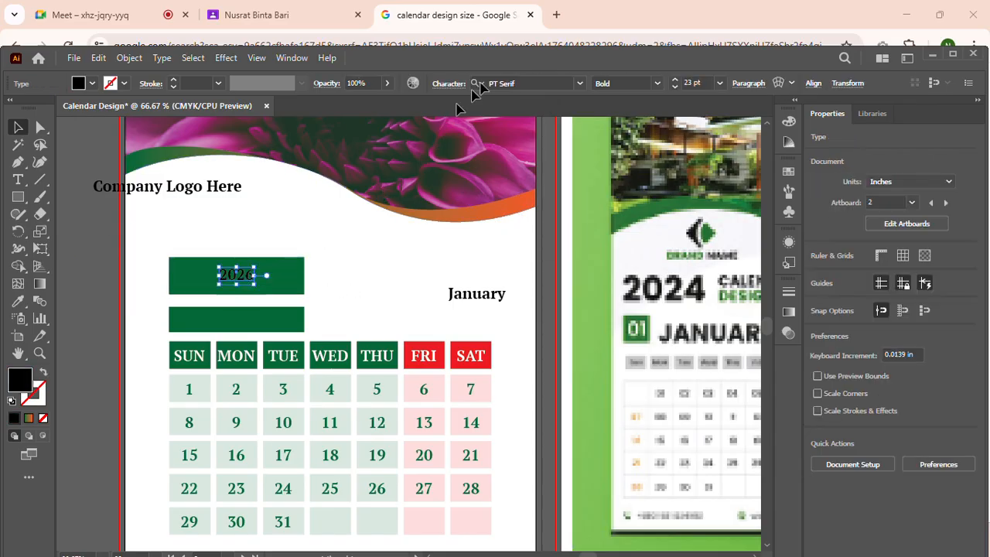
pyautogui.click(719, 83)
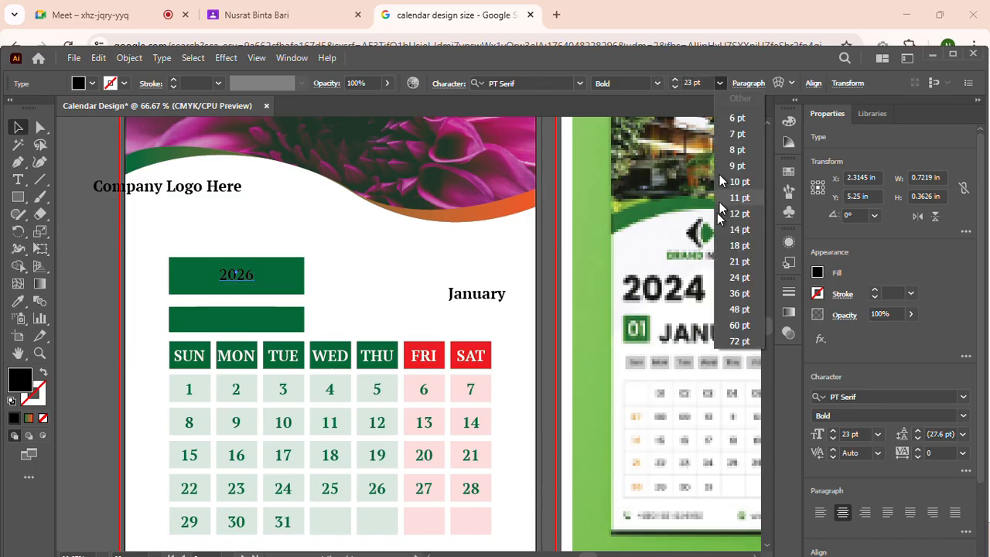
pyautogui.click(743, 308)
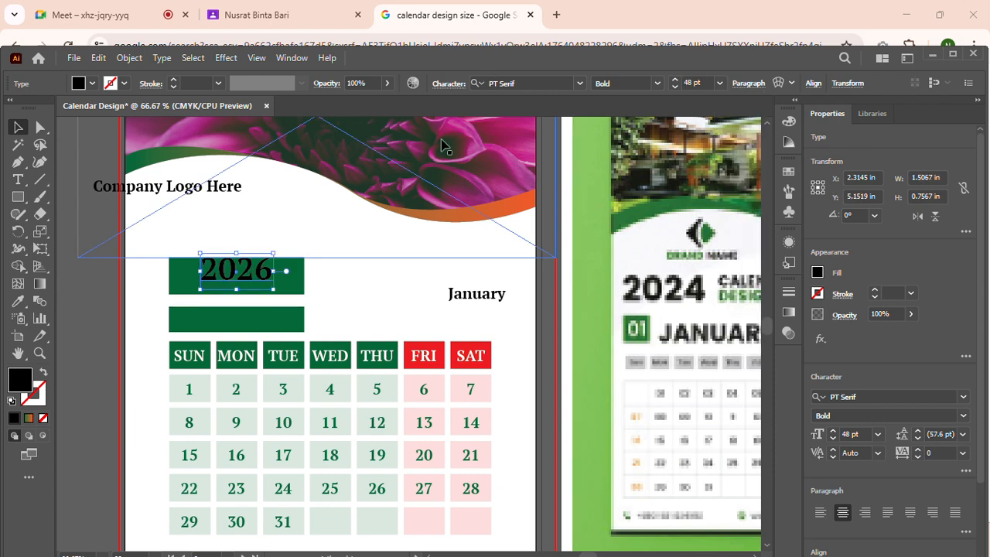
pyautogui.click(377, 344)
pyautogui.click(279, 291)
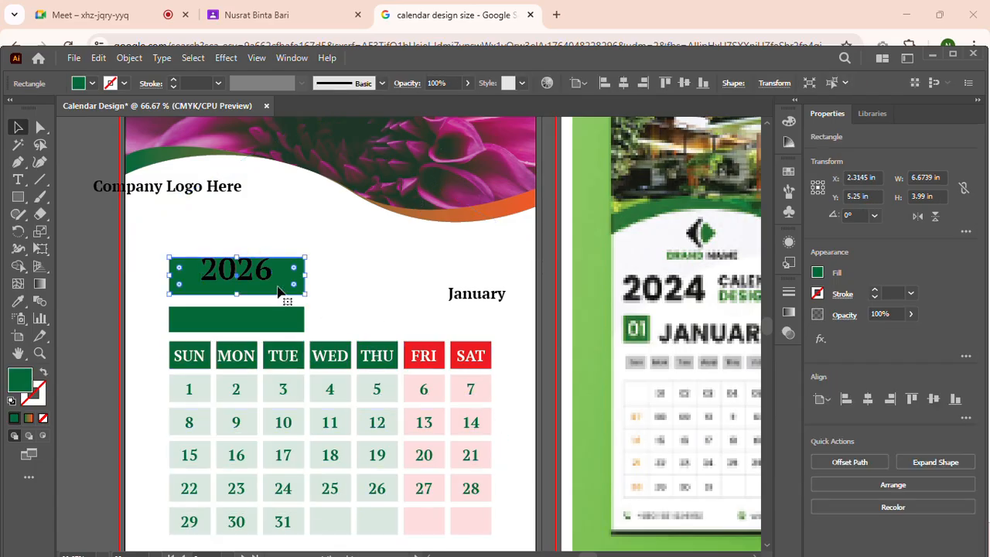
pyautogui.keyDown('shift'); pyautogui.click(277, 278); pyautogui.keyUp('shift')
pyautogui.click(280, 280)
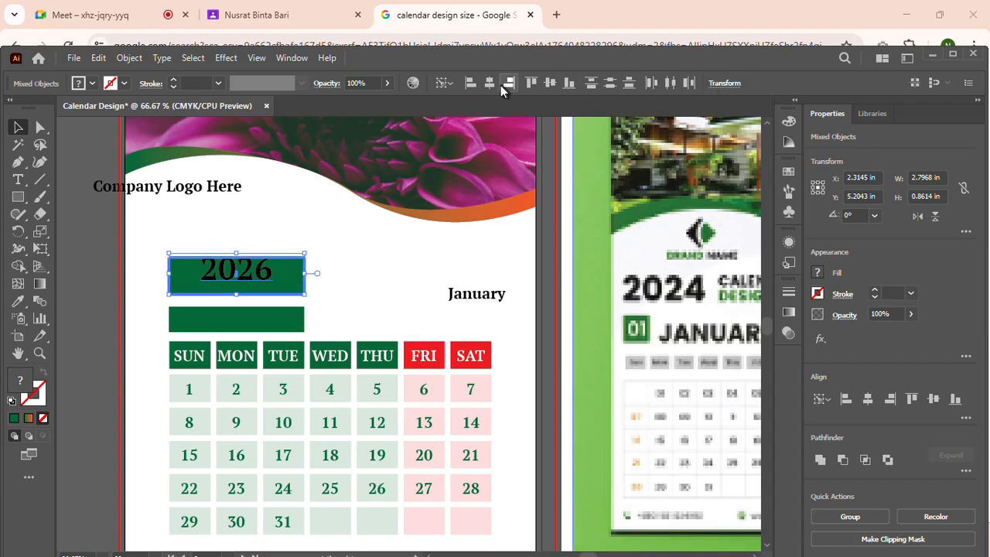
pyautogui.click(550, 84)
pyautogui.click(350, 278)
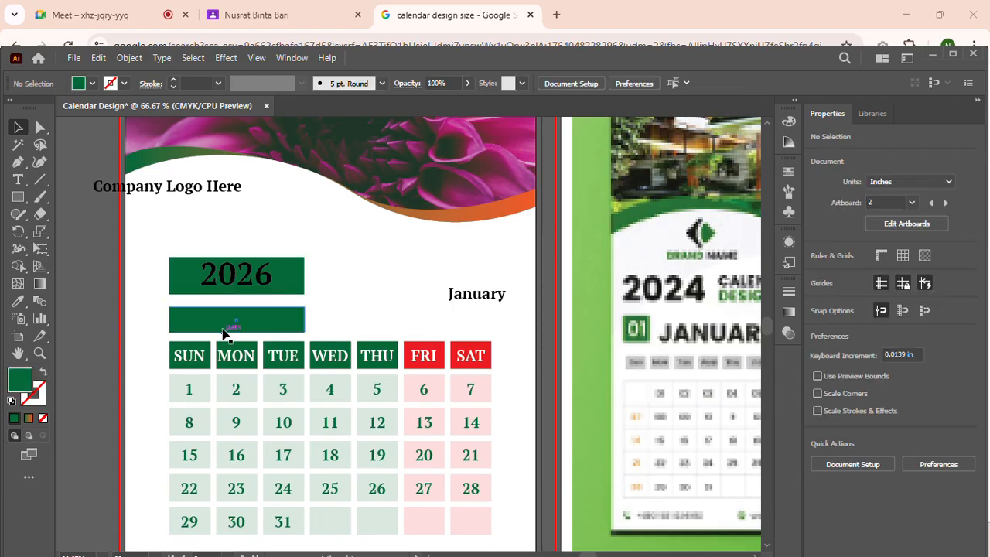
# Fill the "2026" text with white.
pyautogui.click(283, 275)
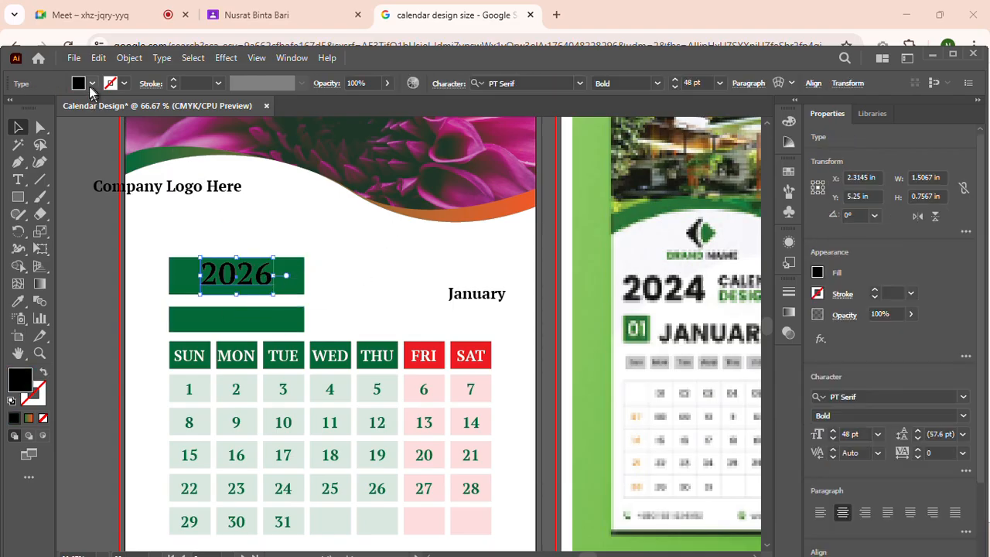
pyautogui.click(91, 84)
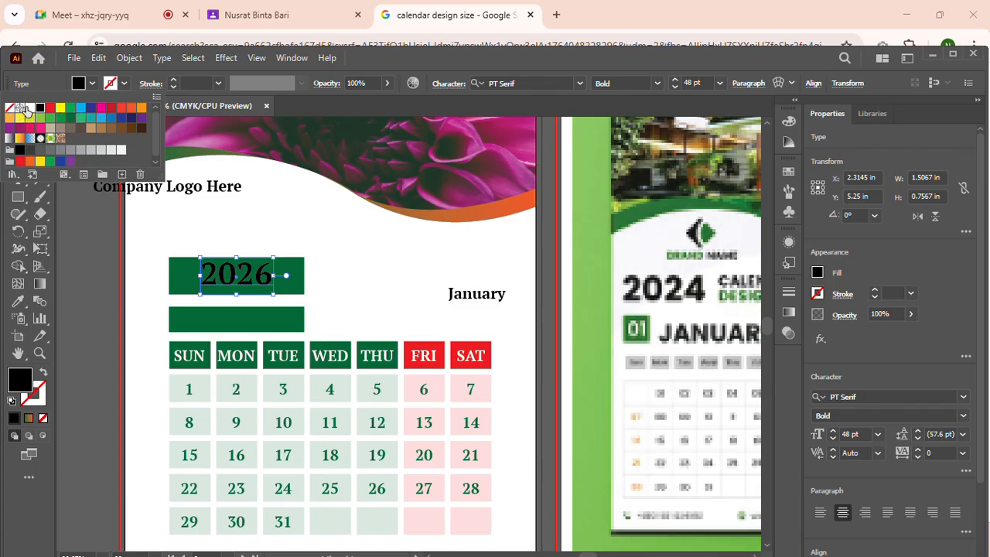
pyautogui.click(30, 108)
pyautogui.click(409, 295)
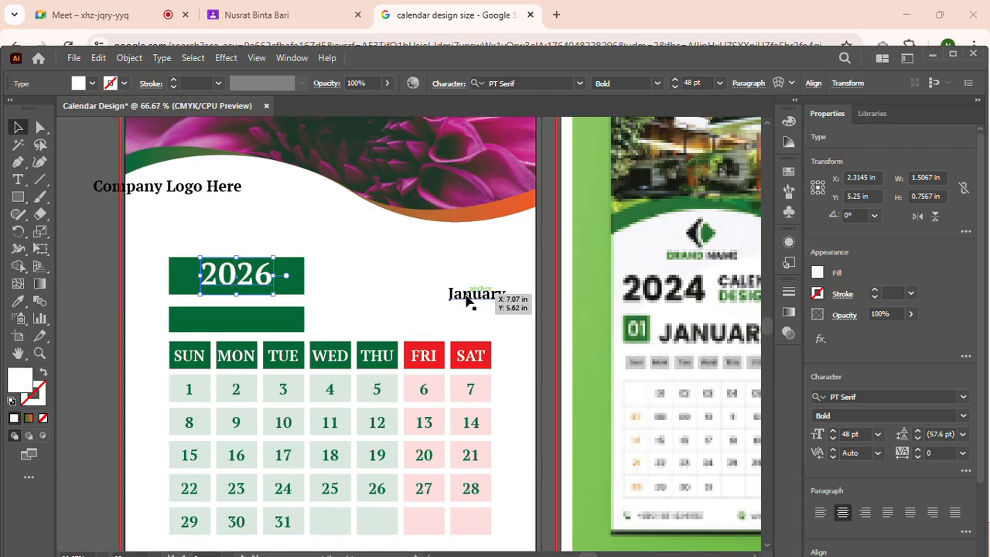
pyautogui.click(371, 309)
# Center the "January" text horizontally and vertically on the shorter green rectangle above the weekday headings.
pyautogui.click(285, 318)
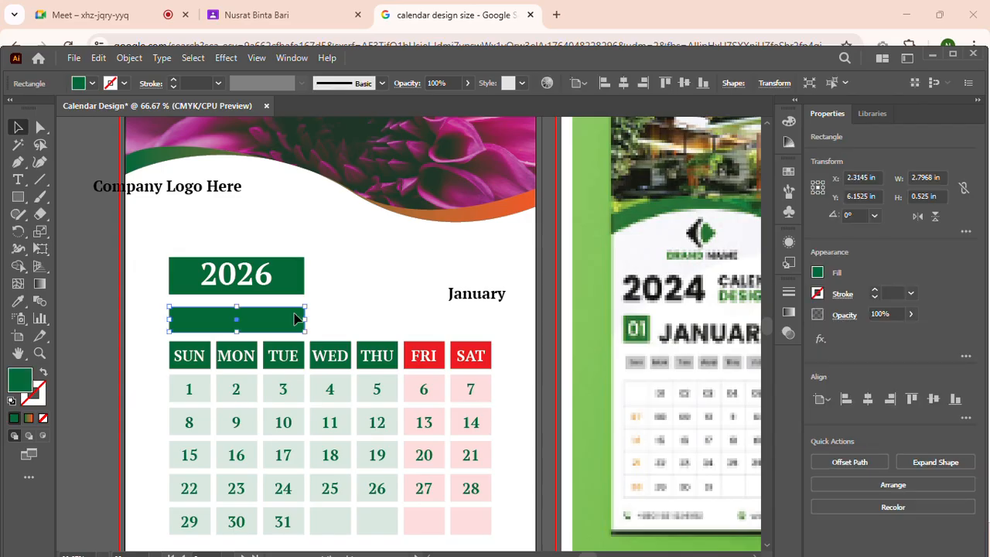
pyautogui.keyDown('shift'); pyautogui.click(467, 299); pyautogui.keyUp('shift')
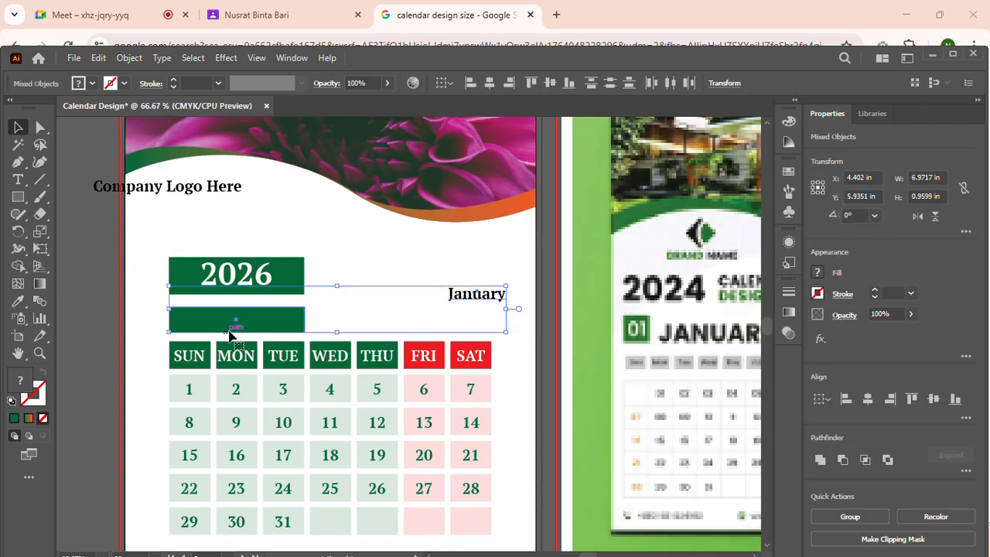
pyautogui.click(276, 325)
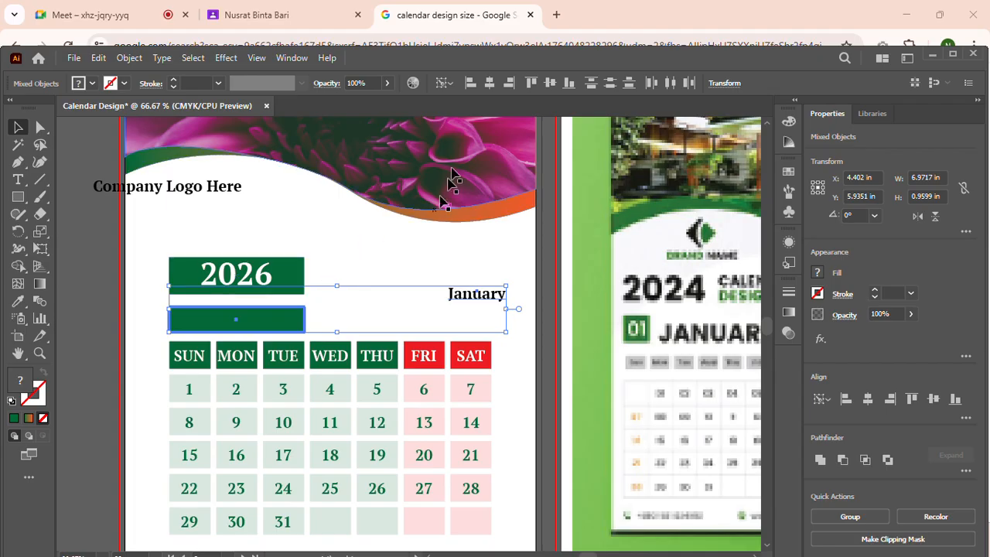
pyautogui.click(489, 84)
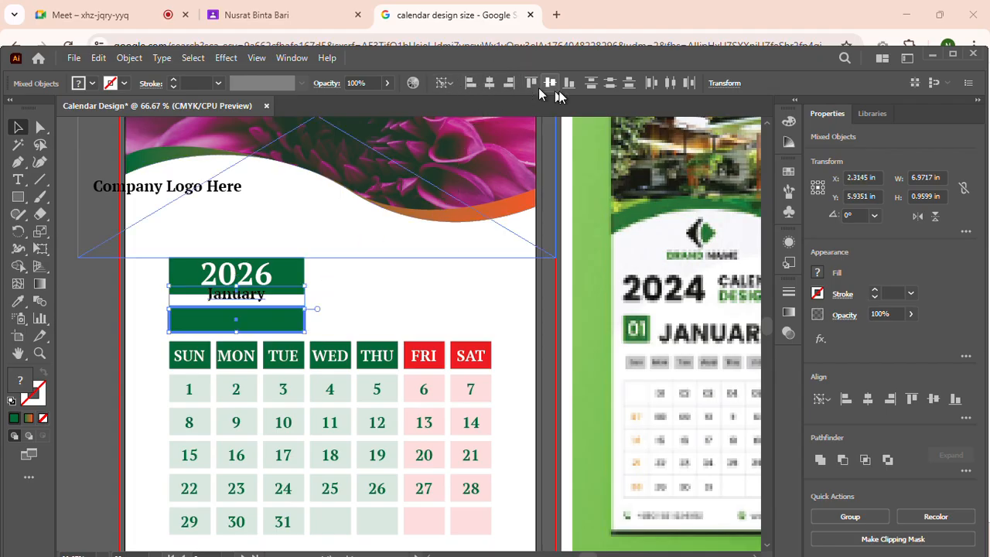
pyautogui.click(549, 83)
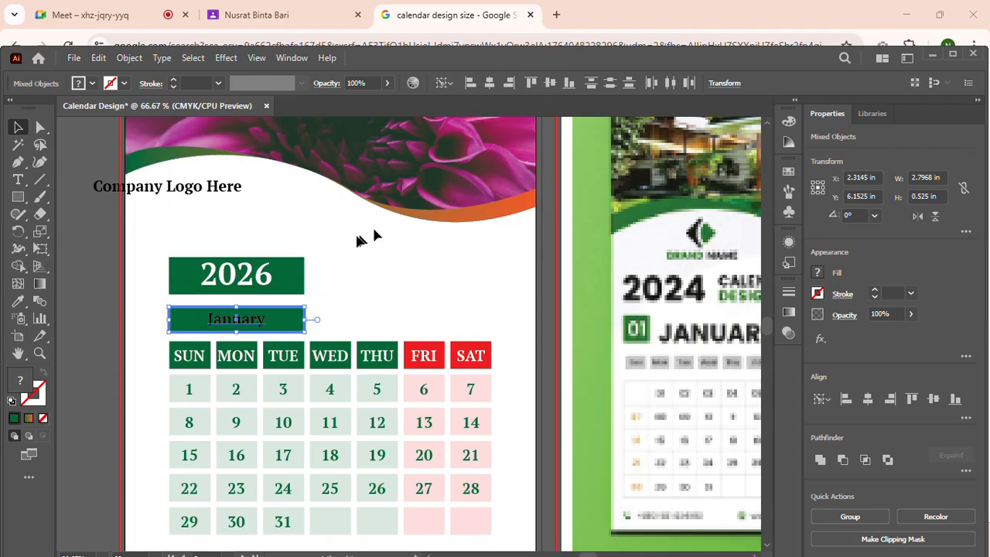
pyautogui.click(106, 353)
# Enlarge the "January" text to 28 pt and fill it with white.
pyautogui.click(246, 319)
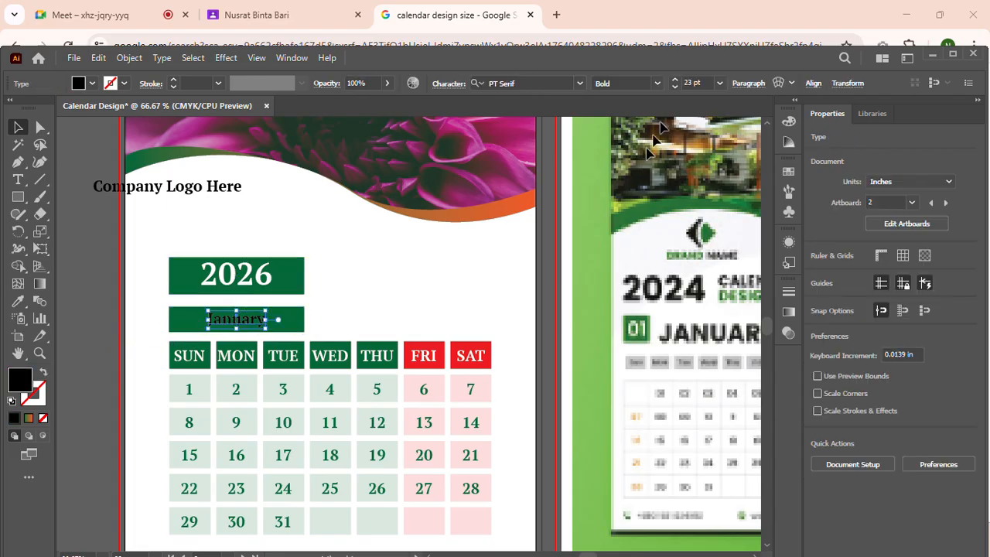
pyautogui.click(675, 80)
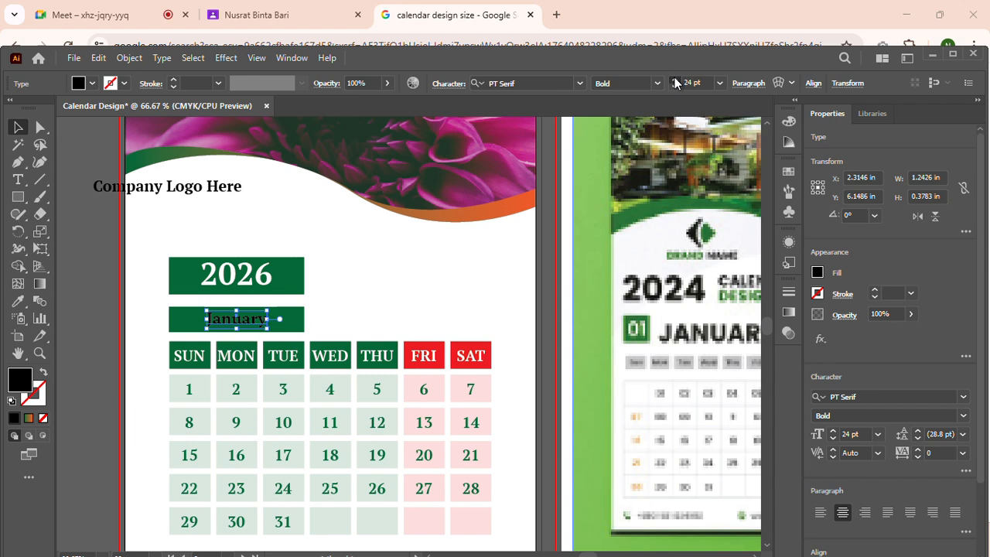
pyautogui.click(675, 80)
pyautogui.click(674, 80)
pyautogui.click(674, 80)
pyautogui.click(674, 80)
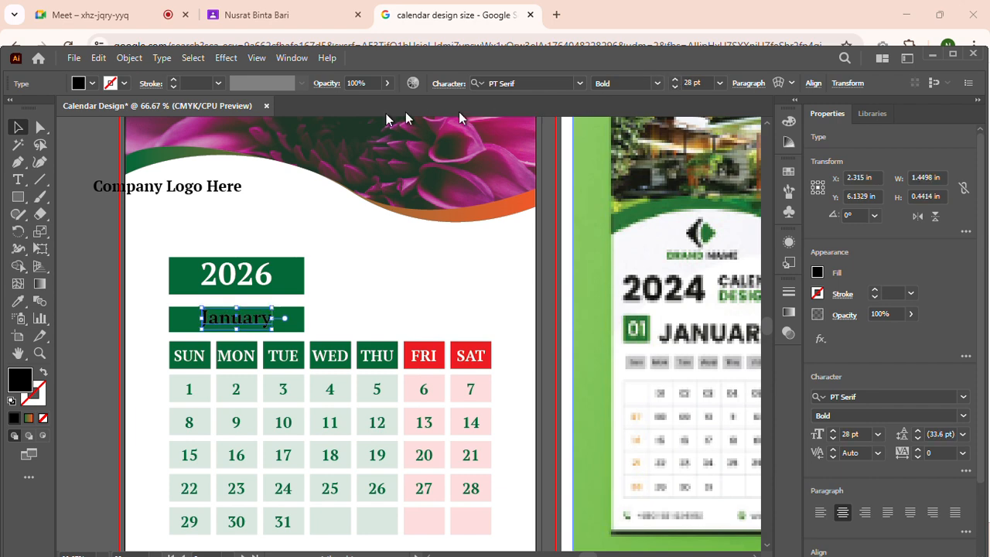
pyautogui.click(93, 84)
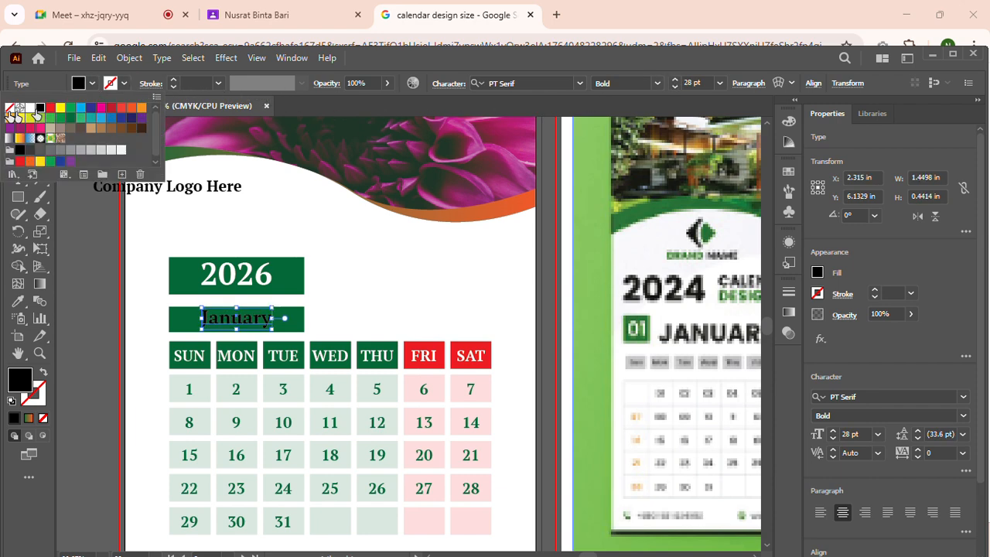
pyautogui.click(29, 108)
pyautogui.click(410, 271)
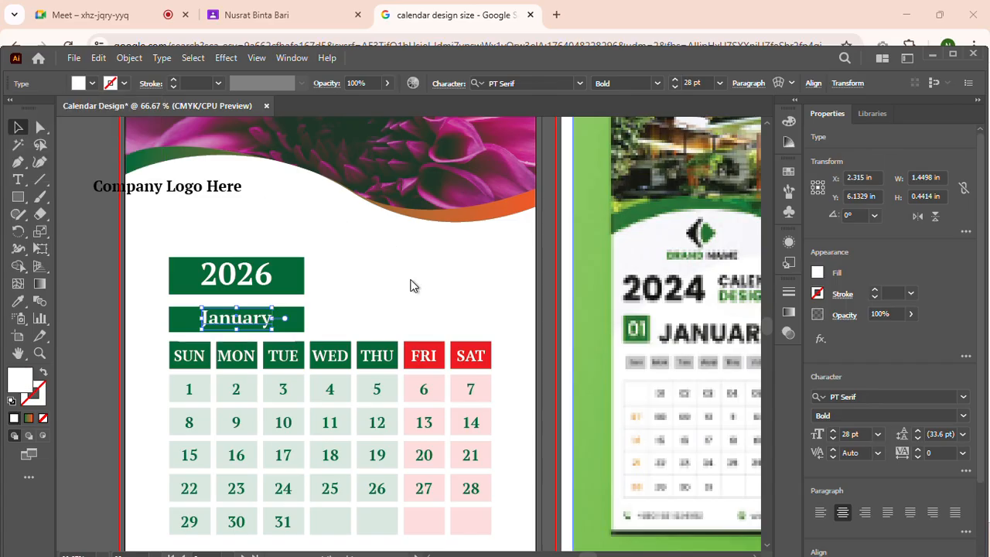
pyautogui.click(404, 283)
# Move "Company Logo Here" fully onto the page above the 2026 bar and fill it with the dark green.
pyautogui.moveTo(180, 190); pyautogui.dragTo(261, 213)
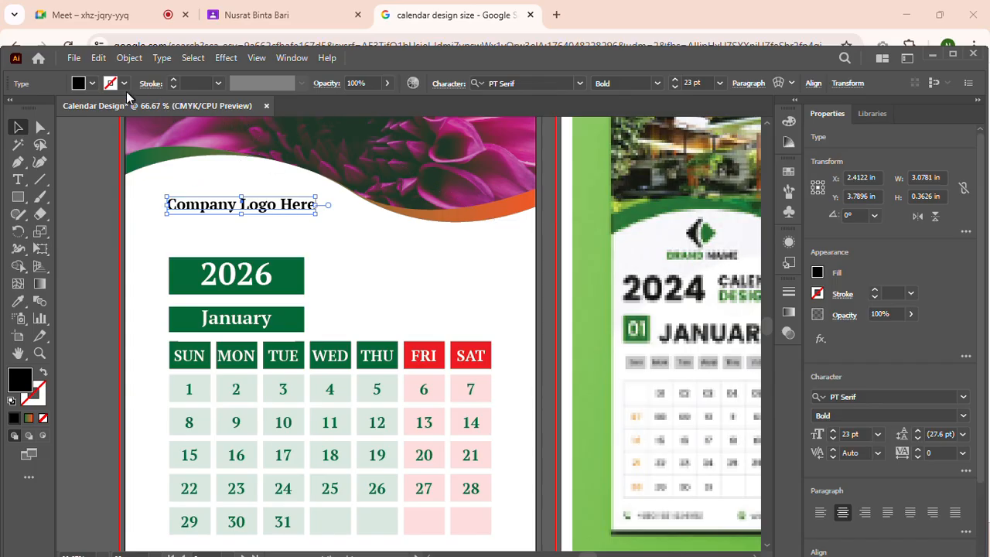
pyautogui.click(87, 84)
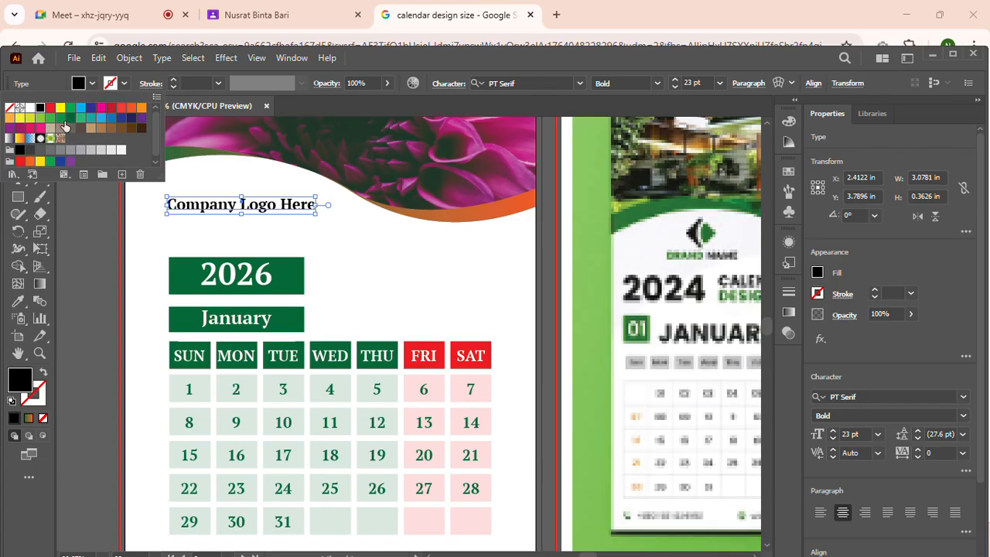
pyautogui.click(68, 124)
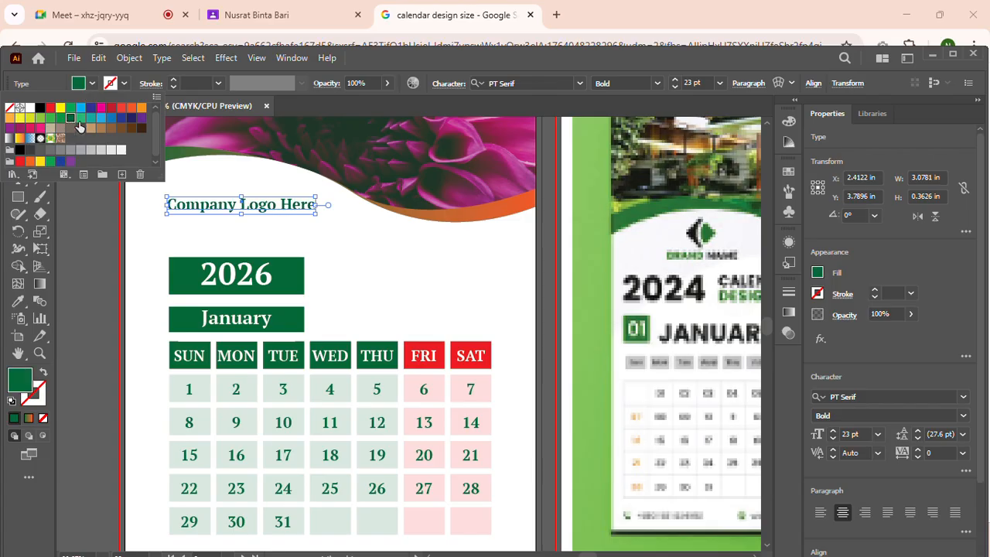
pyautogui.click(365, 265)
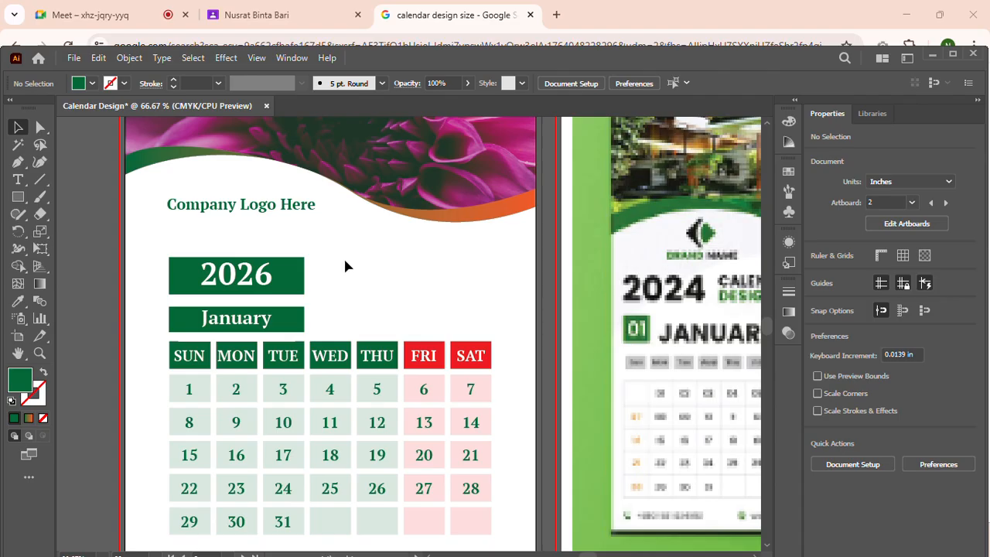
# Shift the dates in the calendar grid four cells along so that 1 falls under THU and 31 under SAT.
pyautogui.hotkey('ctrl', '-')
pyautogui.scroll(-1, 369, 270)
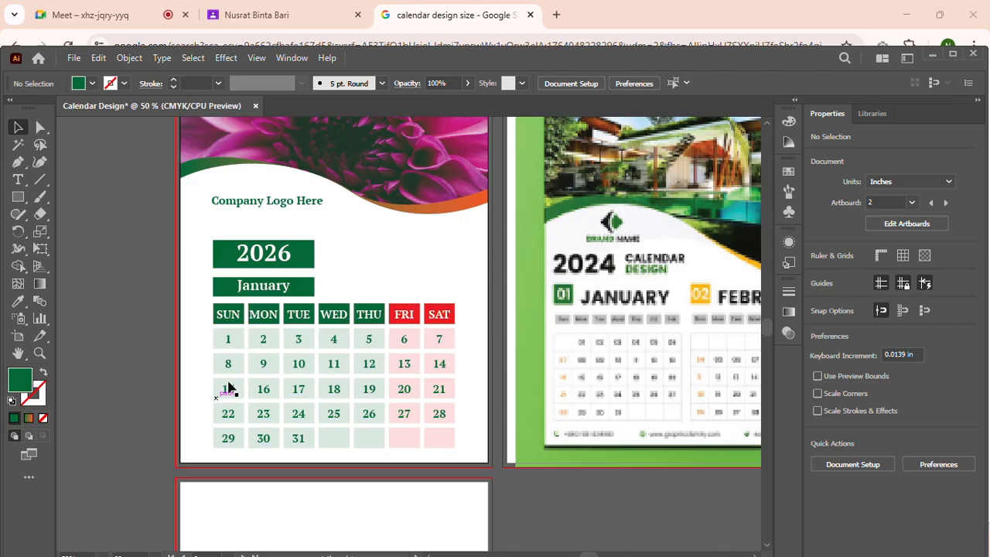
pyautogui.scroll(-1, 304, 274)
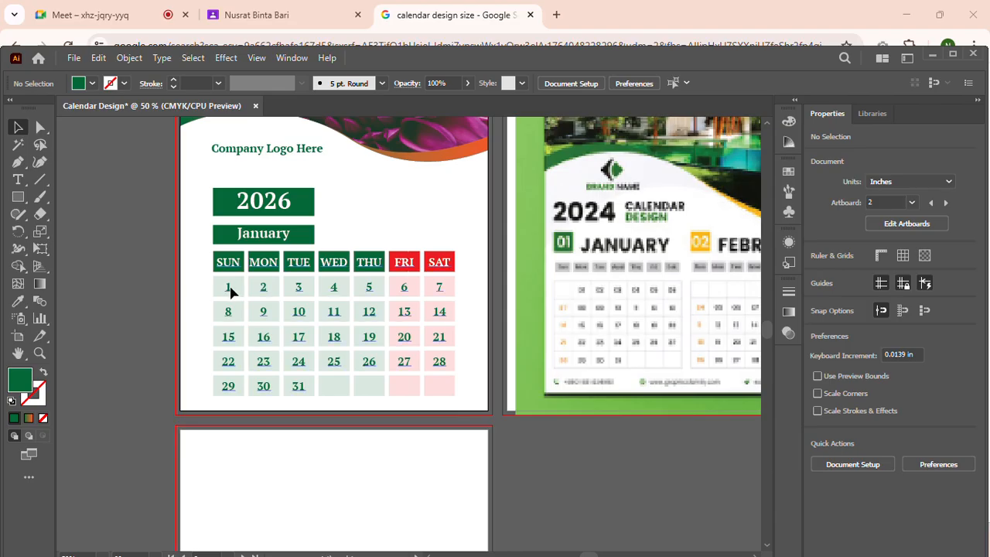
pyautogui.doubleClick(228, 288)
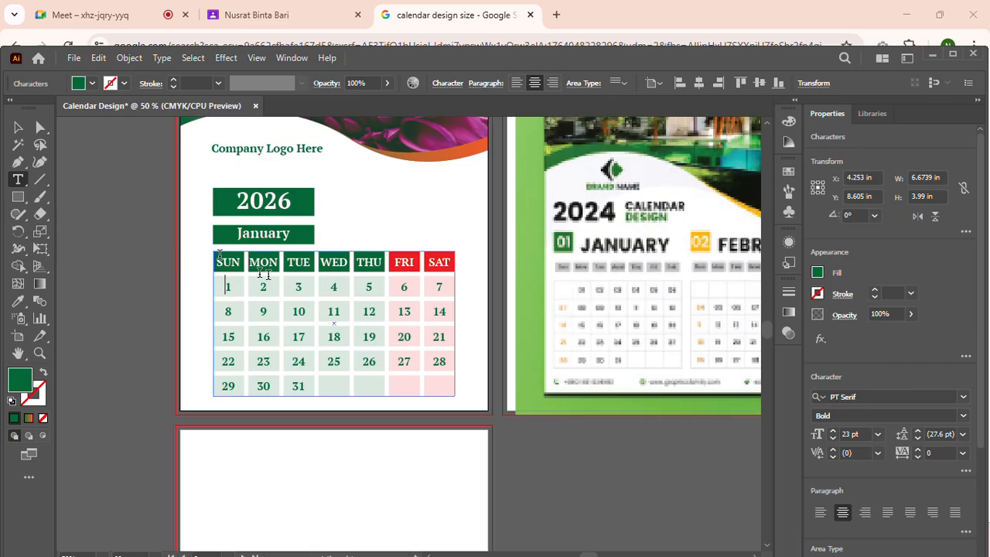
pyautogui.press('Tab')
pyautogui.press('Tab')
pyautogui.press('Tab')
pyautogui.press('Tab')
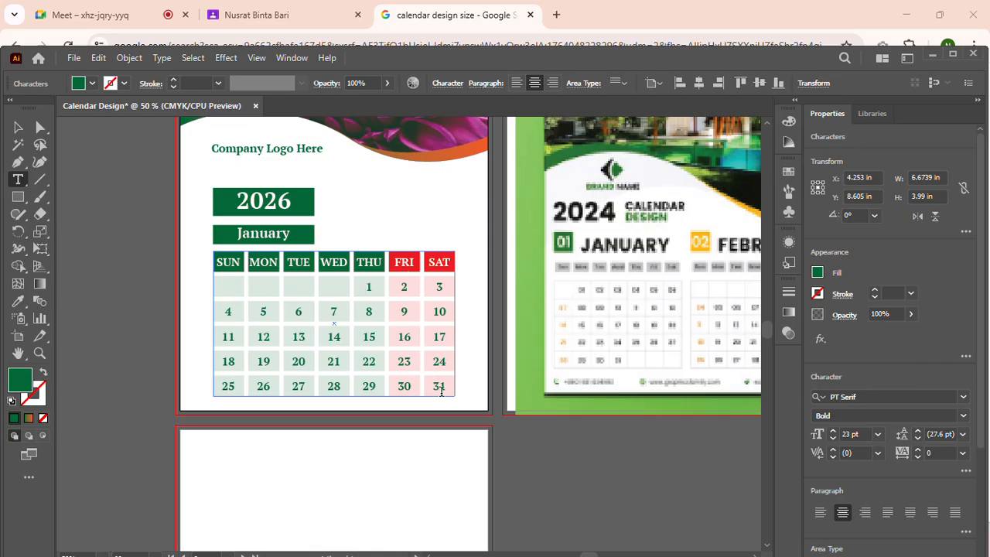
pyautogui.press('Tab')
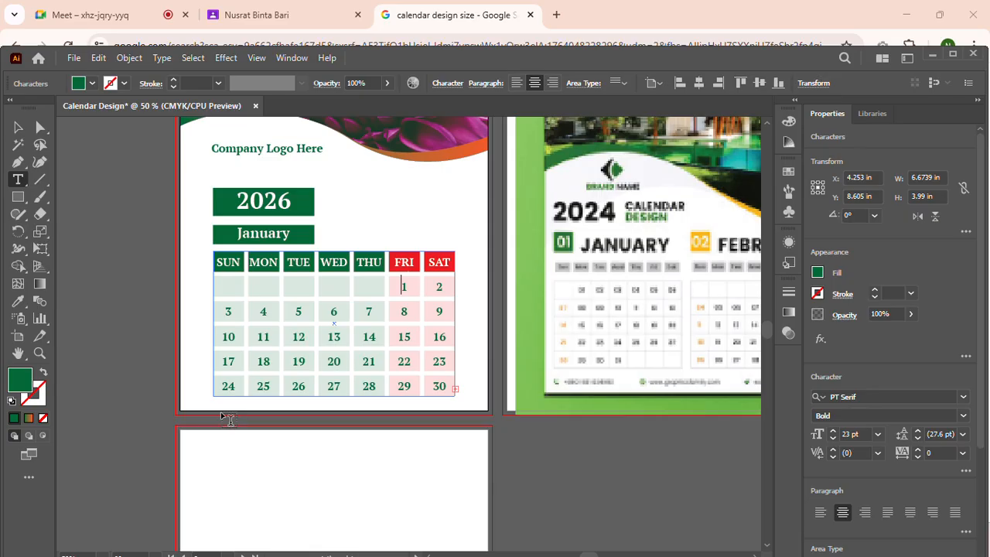
pyautogui.press('BackSpace')
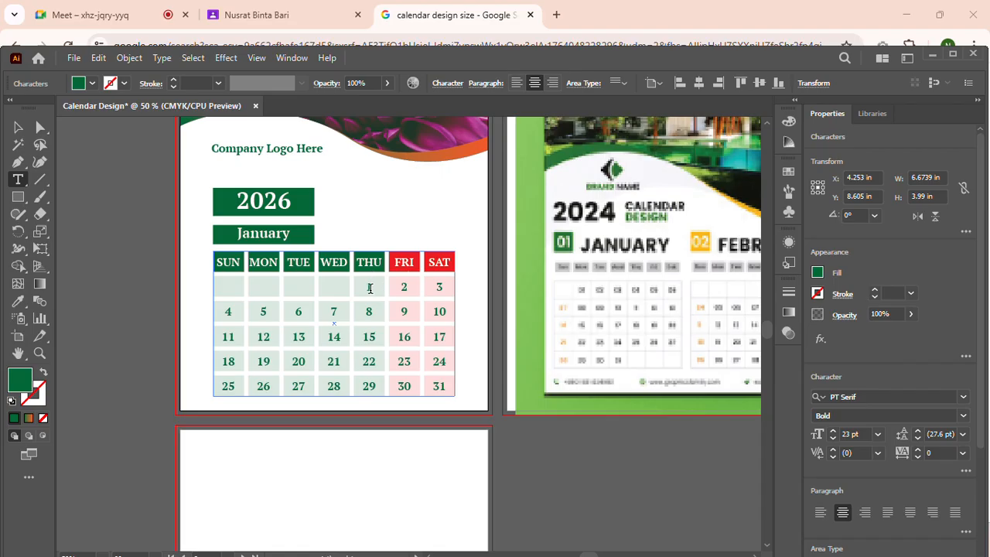
pyautogui.scroll(-1, 351, 418)
pyautogui.scroll(-2, 350, 418)
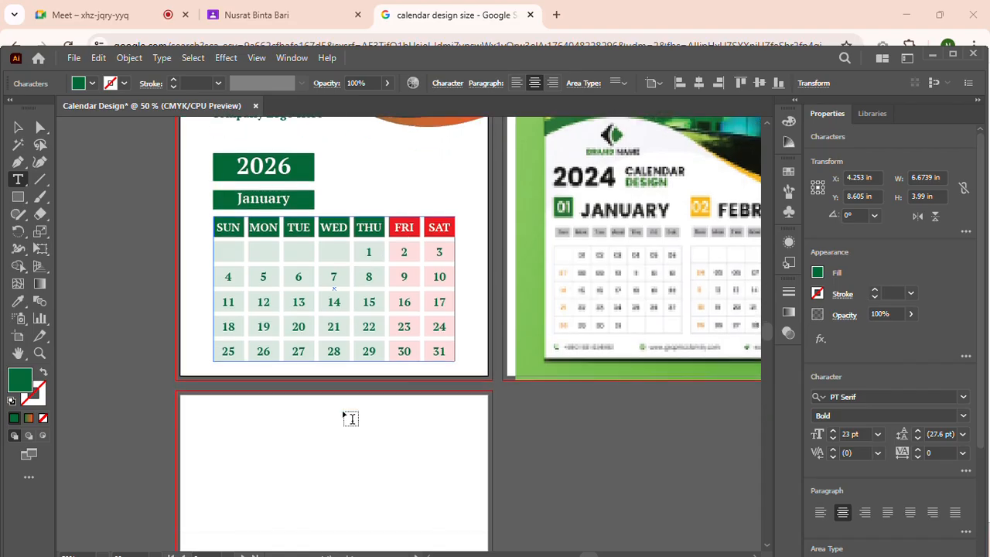
# Unlock all locked objects so that the calendar's cell rectangles are selectable, with nothing left selected.
pyautogui.click(14, 126)
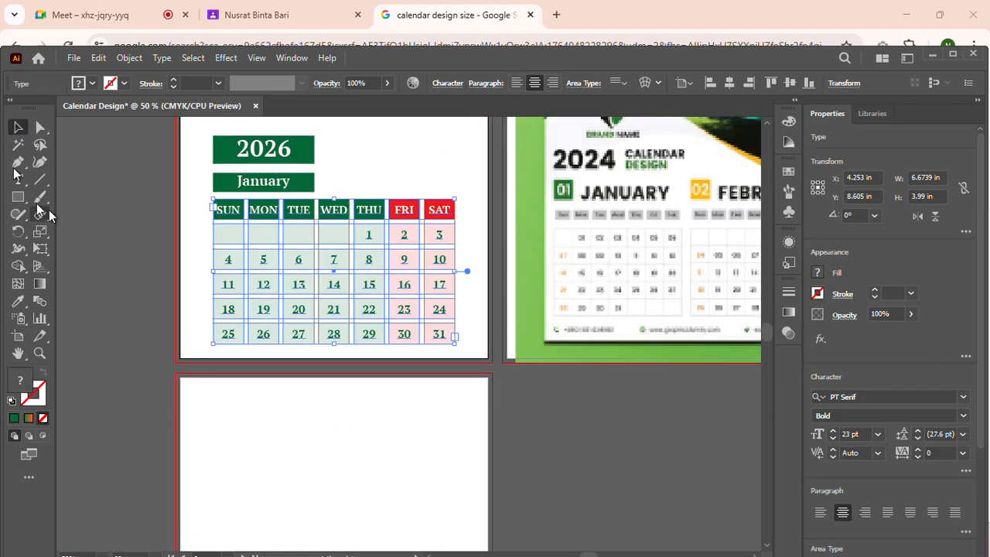
pyautogui.click(93, 251)
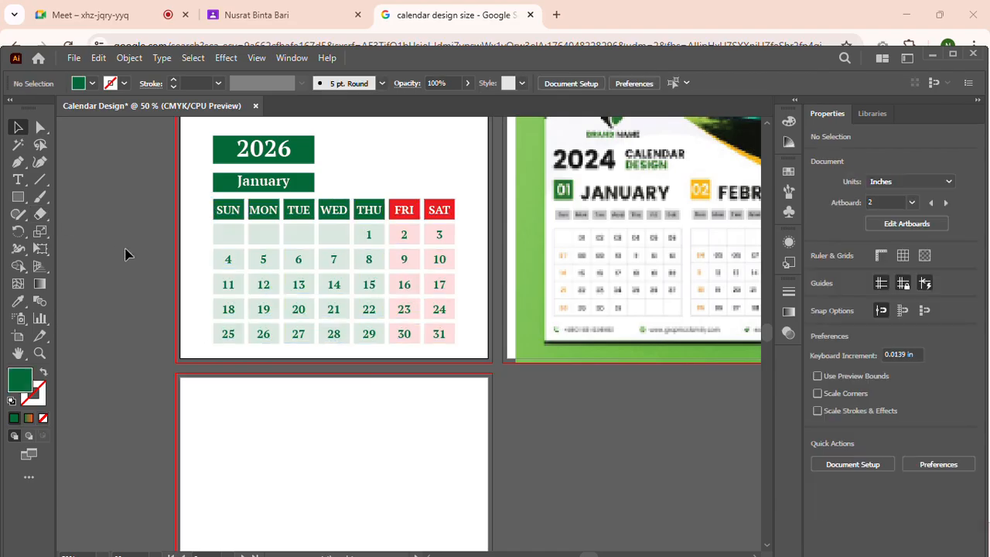
pyautogui.hotkey('ctrl', 'alt', '2')
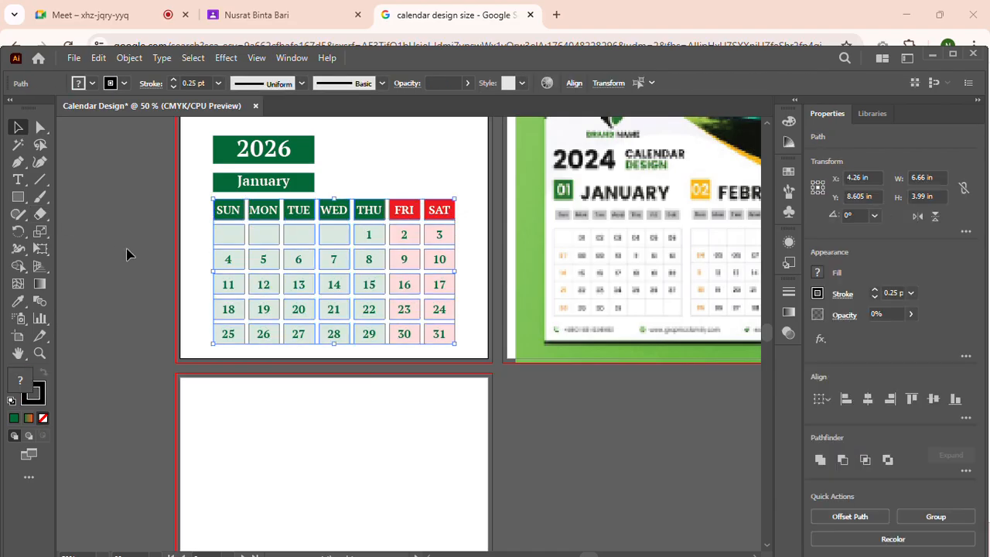
pyautogui.click(127, 249)
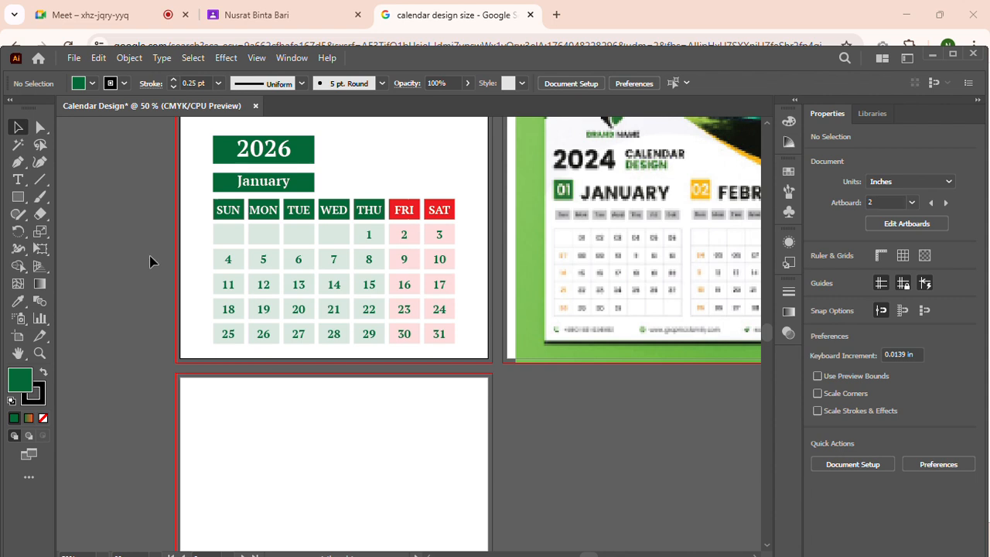
pyautogui.scroll(1, 150, 259)
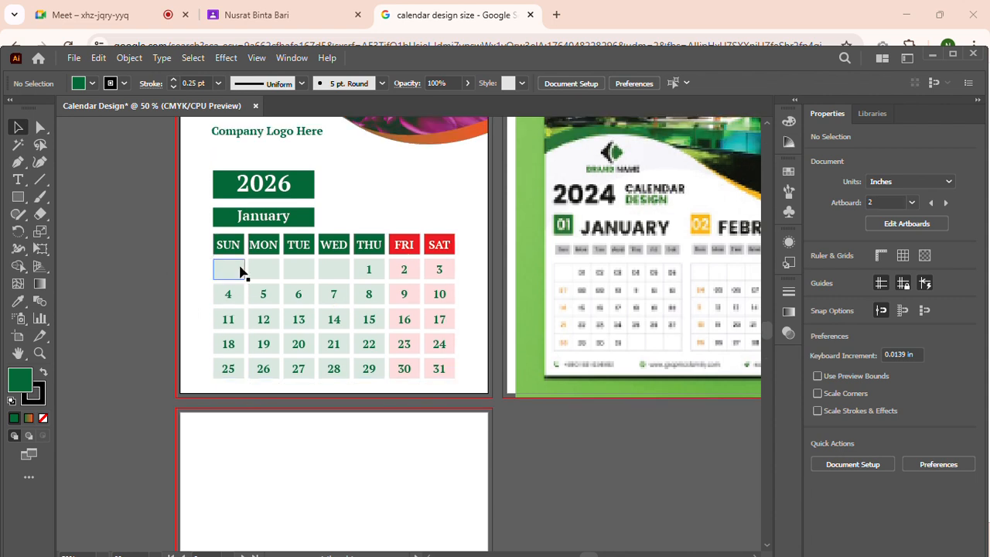
pyautogui.click(240, 270)
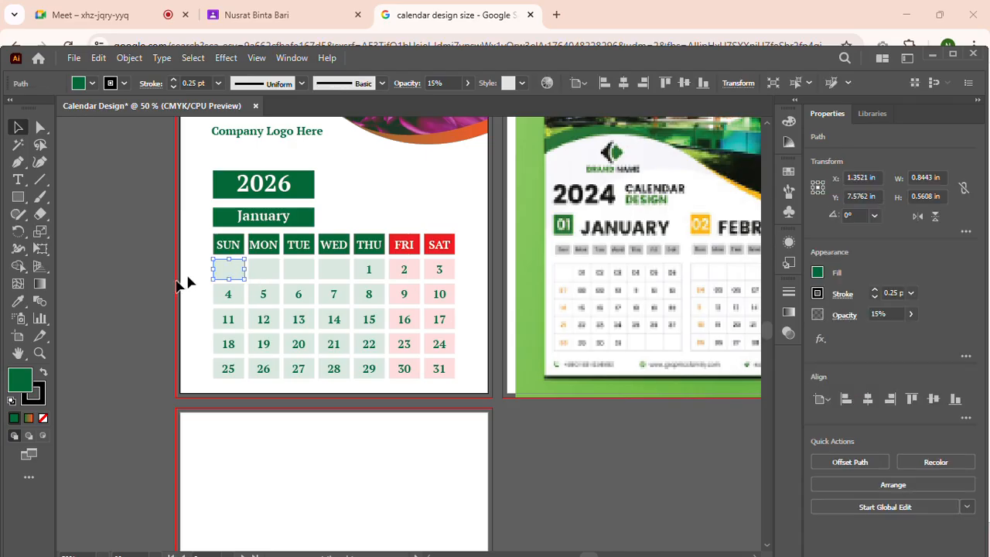
pyautogui.click(170, 288)
# Lock the flower header image together with the curved shapes selected with it on the January page.
pyautogui.scroll(1, 136, 202)
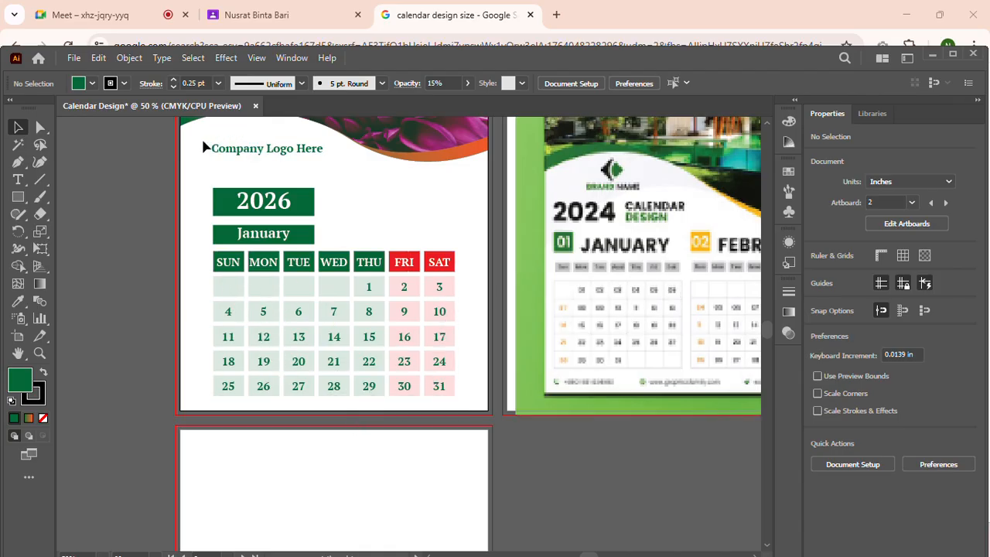
pyautogui.scroll(3, 387, 177)
pyautogui.scroll(5, 96, 151)
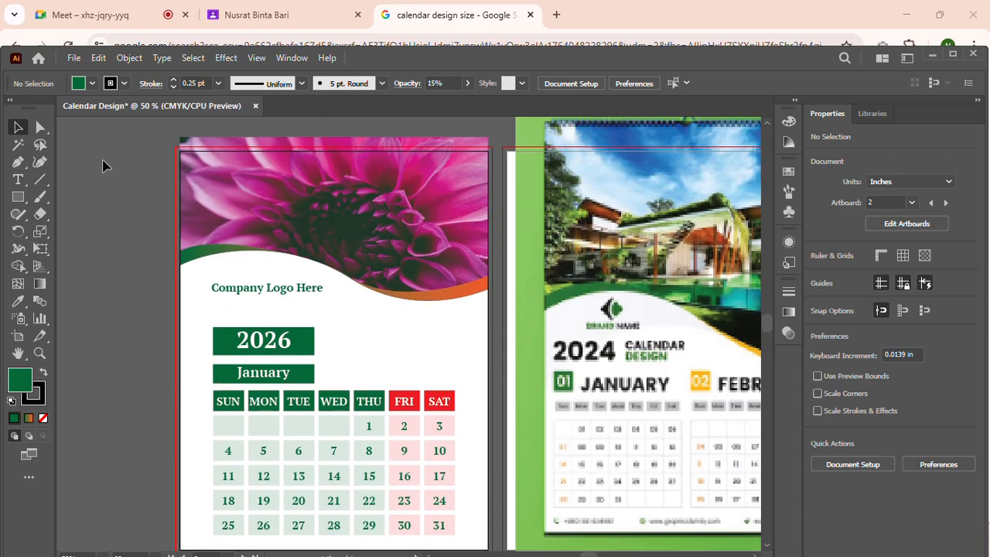
pyautogui.click(257, 214)
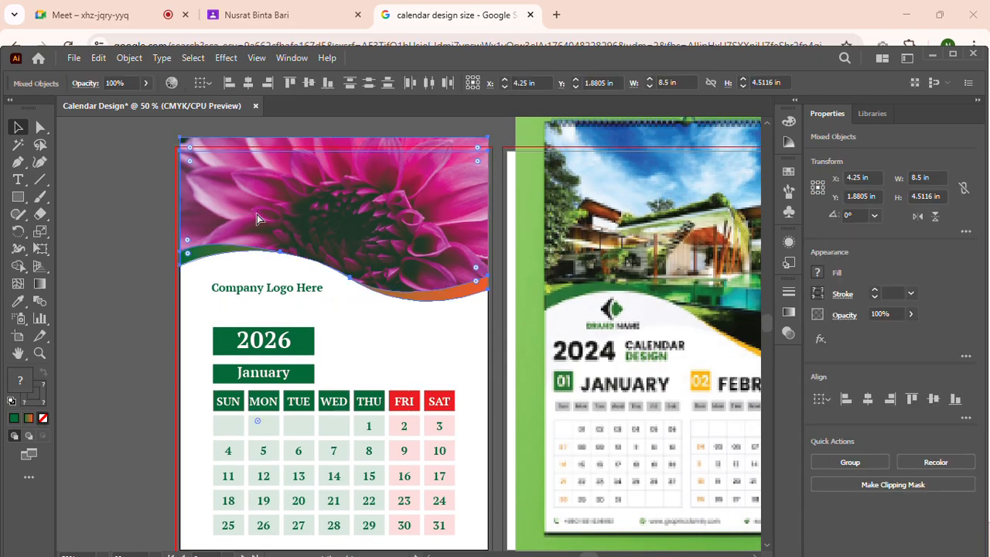
pyautogui.hotkey('ctrl', '2')
pyautogui.scroll(-2, 244, 215)
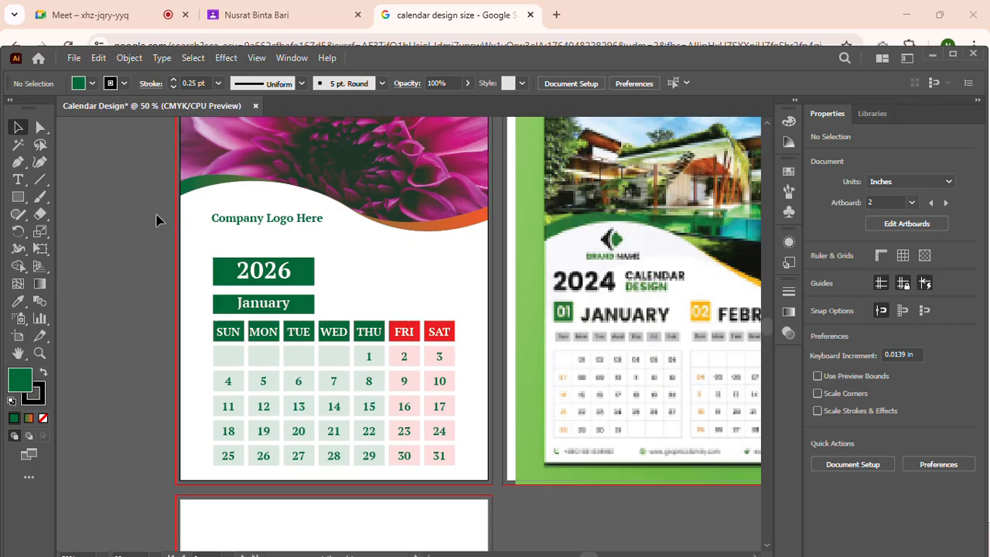
# Duplicate the logo text, year and month bars, and whole calendar grid from the January page onto the blank page below it.
pyautogui.moveTo(157, 221); pyautogui.dragTo(477, 486)
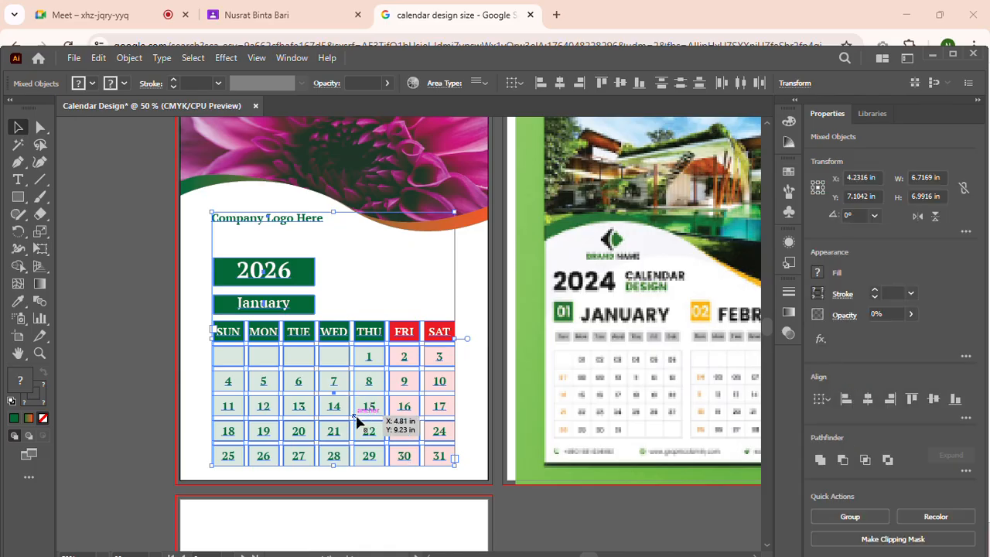
pyautogui.scroll(-3, 351, 387)
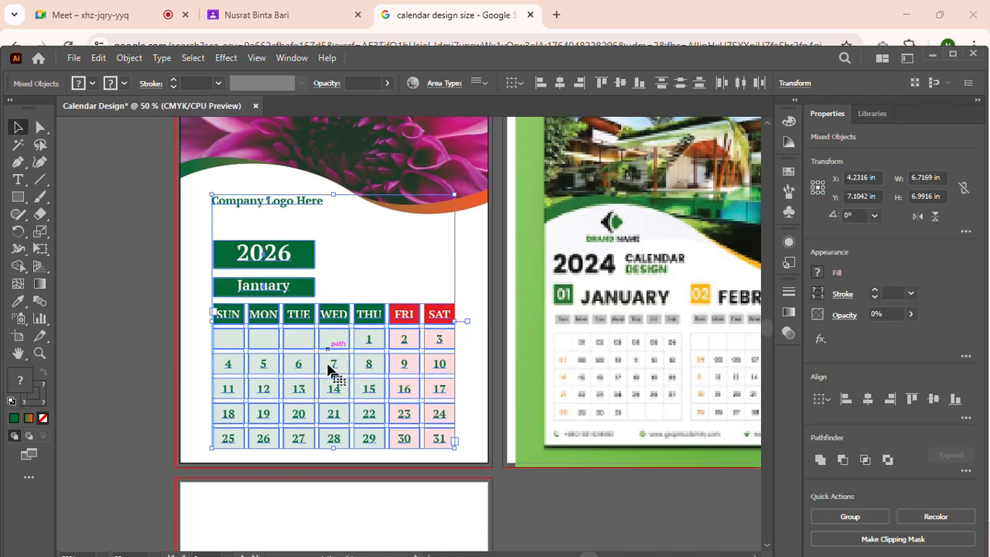
pyautogui.scroll(-2, 347, 324)
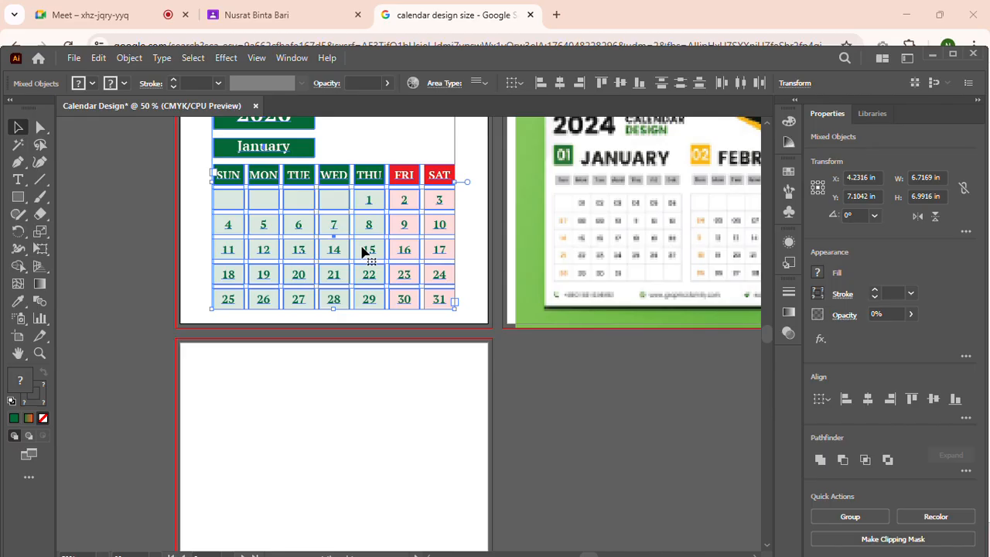
pyautogui.moveTo(365, 250); pyautogui.dragTo(369, 460)
pyautogui.scroll(-6, 358, 503)
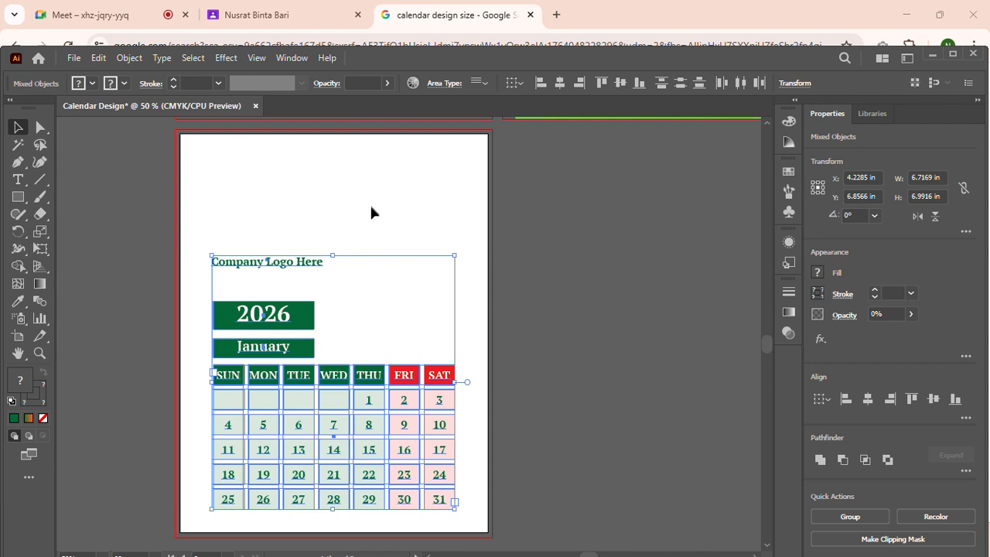
# Change the month title on the duplicated page to "February".
pyautogui.click(662, 342)
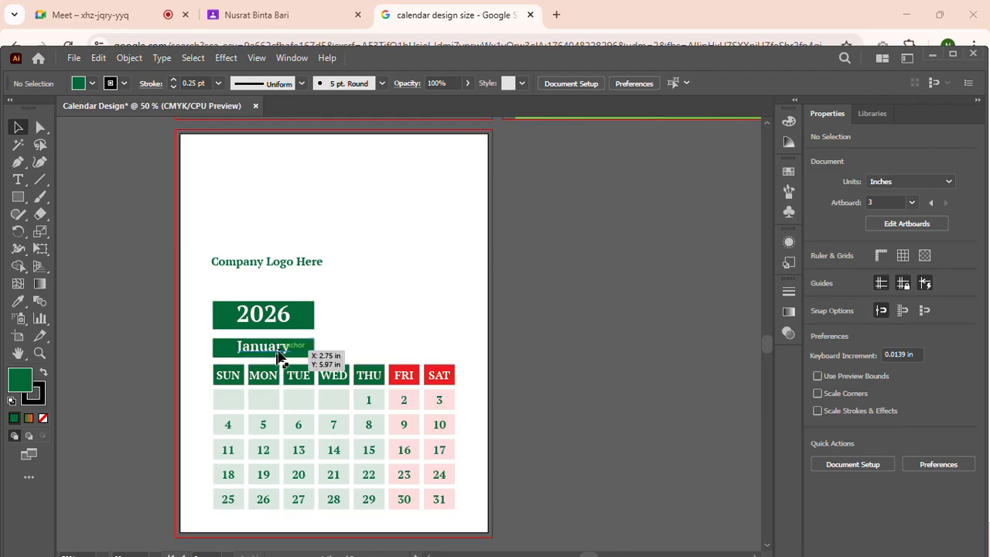
pyautogui.doubleClick(283, 349)
pyautogui.doubleClick(283, 348)
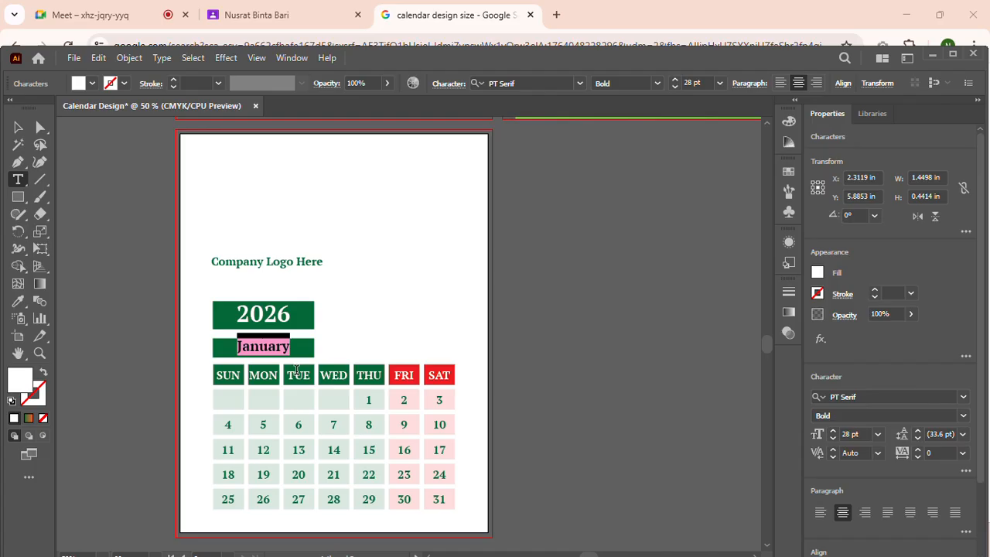
pyautogui.write('February')
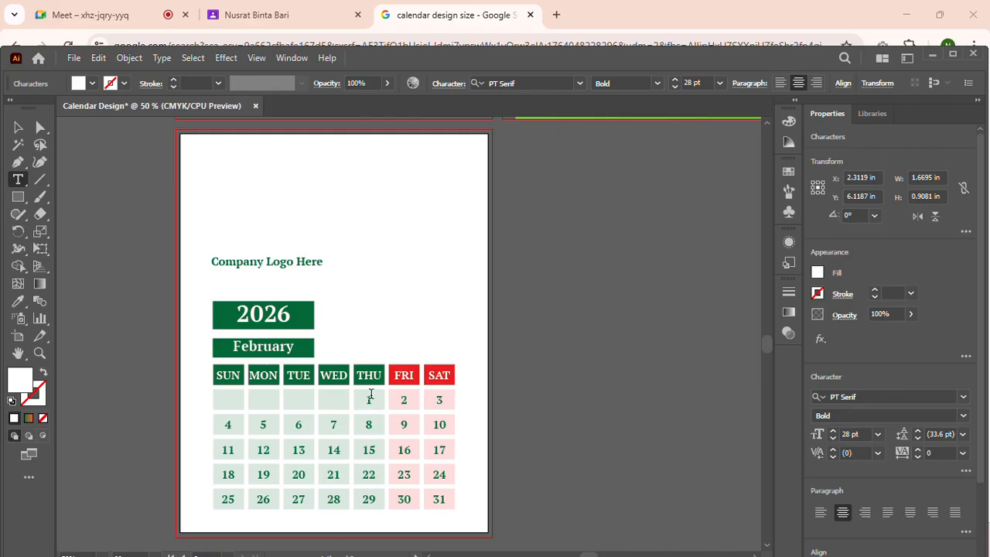
# Shift the February dates back four cells so that 1 falls under SUN, and delete 29, 30 and 31.
pyautogui.click(370, 397)
pyautogui.click(370, 397)
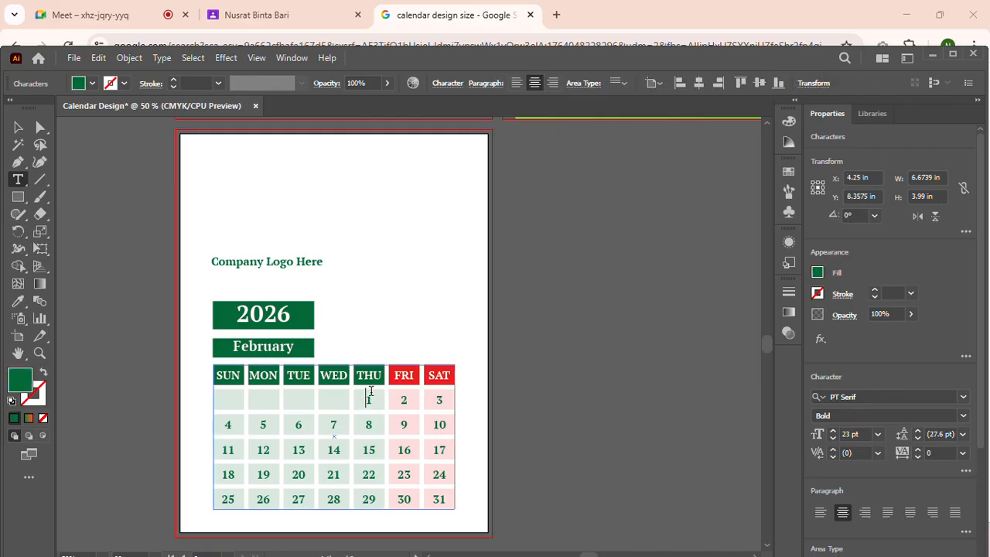
pyautogui.press('BackSpace')
pyautogui.press('BackSpace')
pyautogui.press('BackSpace')
pyautogui.press('BackSpace')
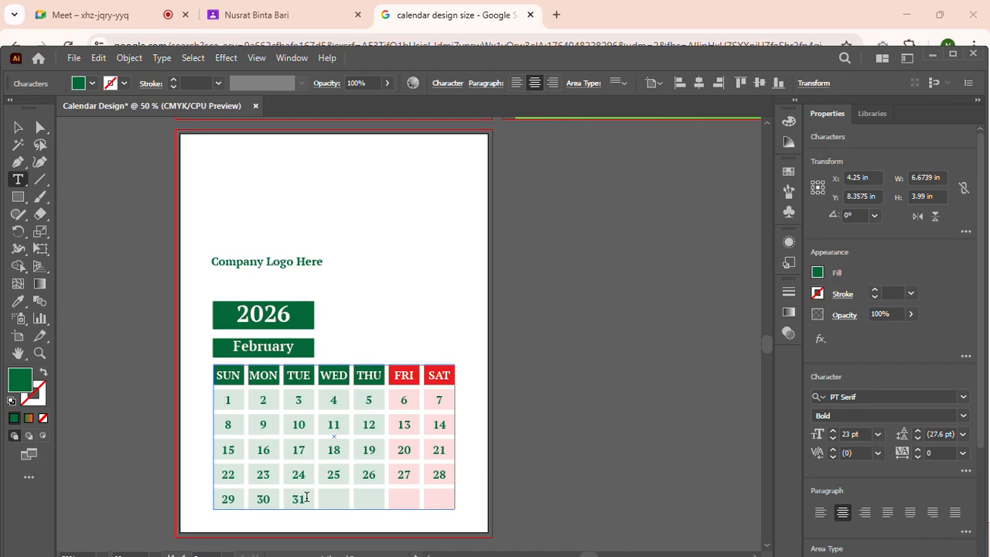
pyautogui.moveTo(306, 497); pyautogui.dragTo(211, 496)
pyautogui.press('BackSpace')
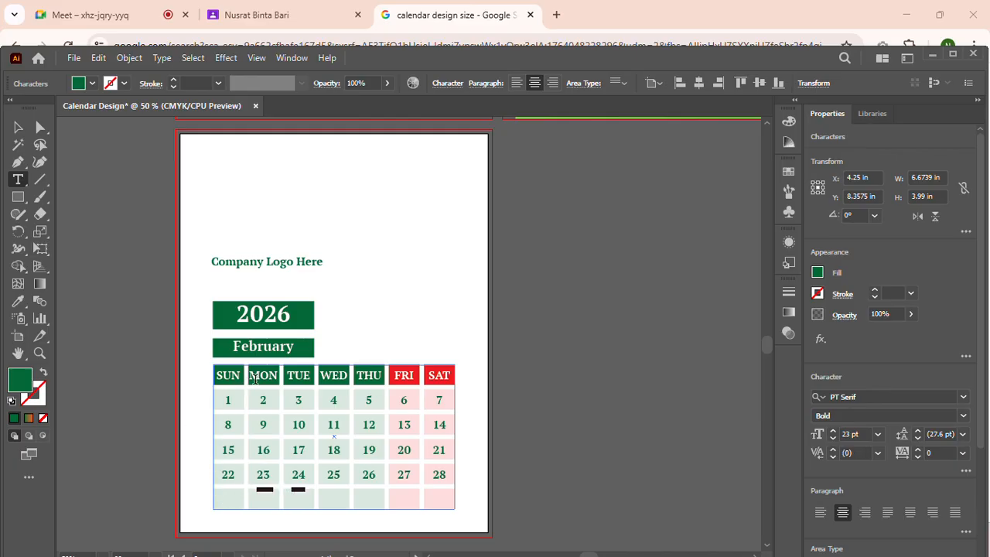
# Review the January and February pages beside the reference calendar, comparing their layout and date grids.
pyautogui.scroll(-1, 256, 381)
pyautogui.scroll(-4, 341, 209)
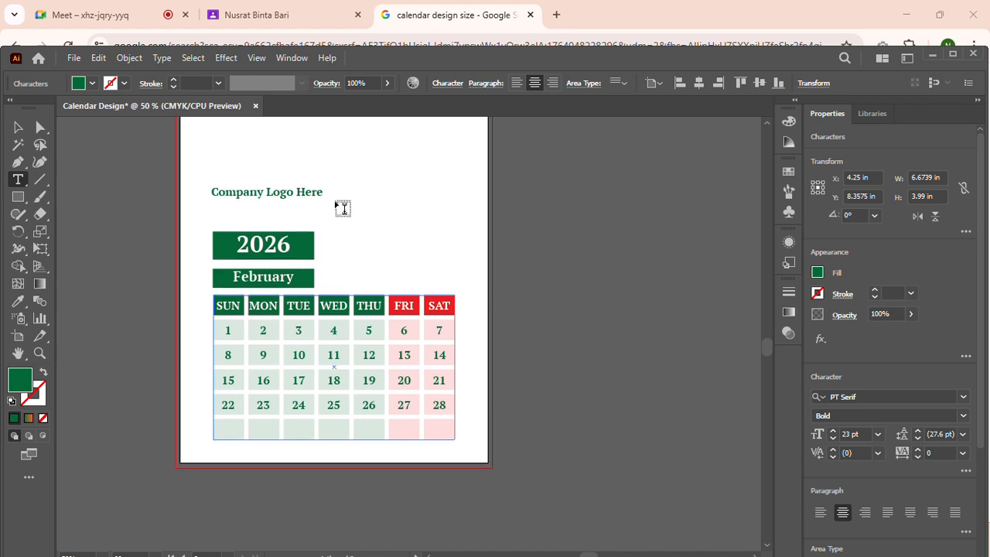
pyautogui.scroll(4, 341, 209)
pyautogui.scroll(-3, 342, 212)
pyautogui.scroll(5, 403, 337)
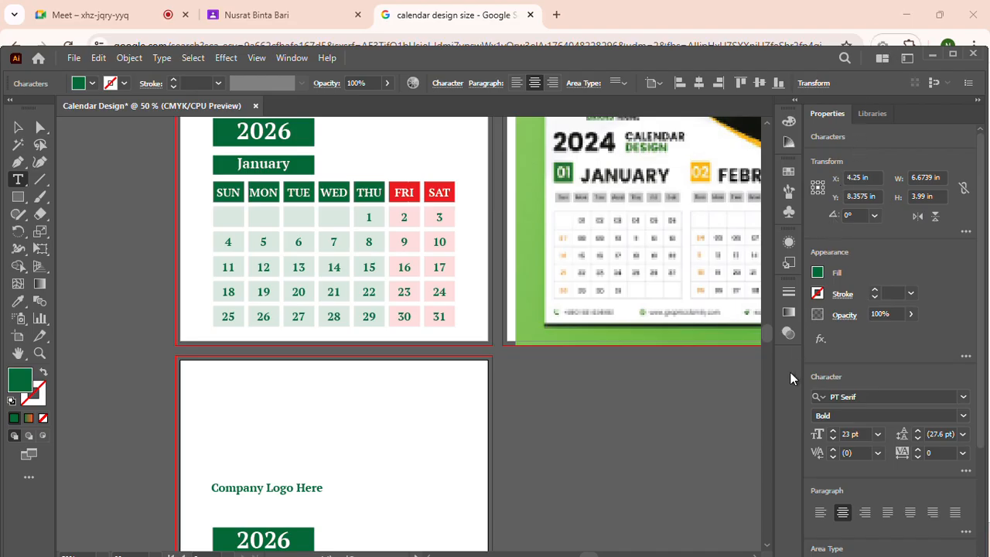
pyautogui.scroll(-1, 431, 389)
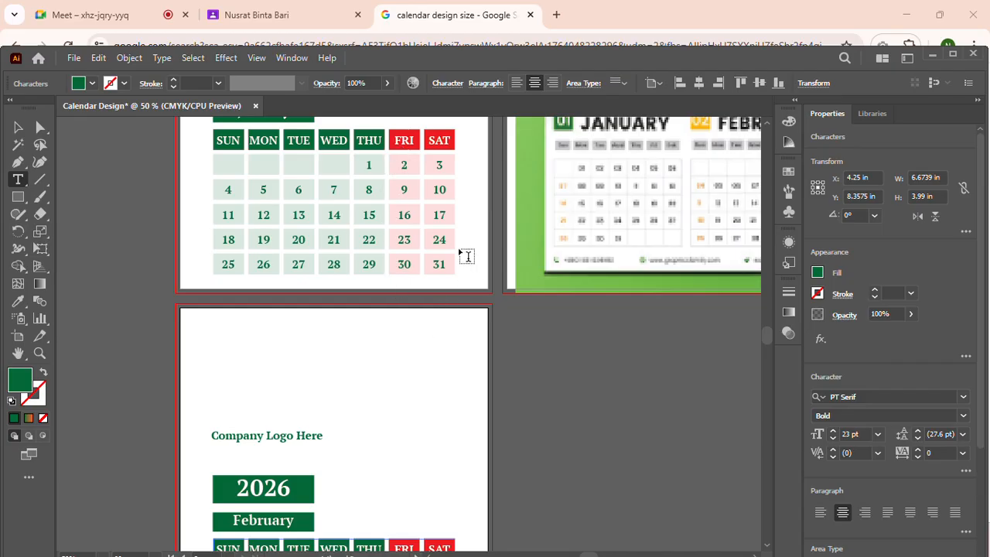
pyautogui.scroll(1, 466, 256)
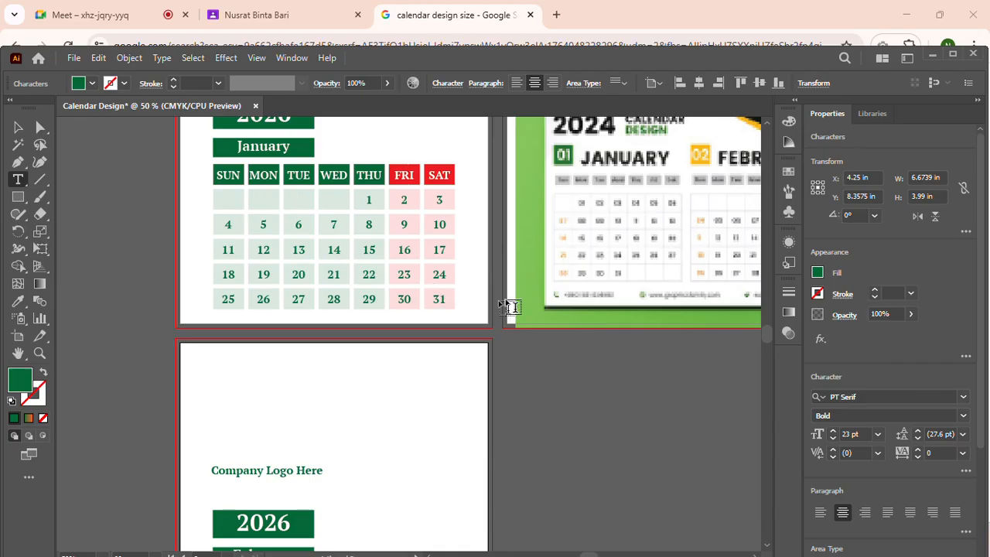
pyautogui.scroll(-1, 504, 265)
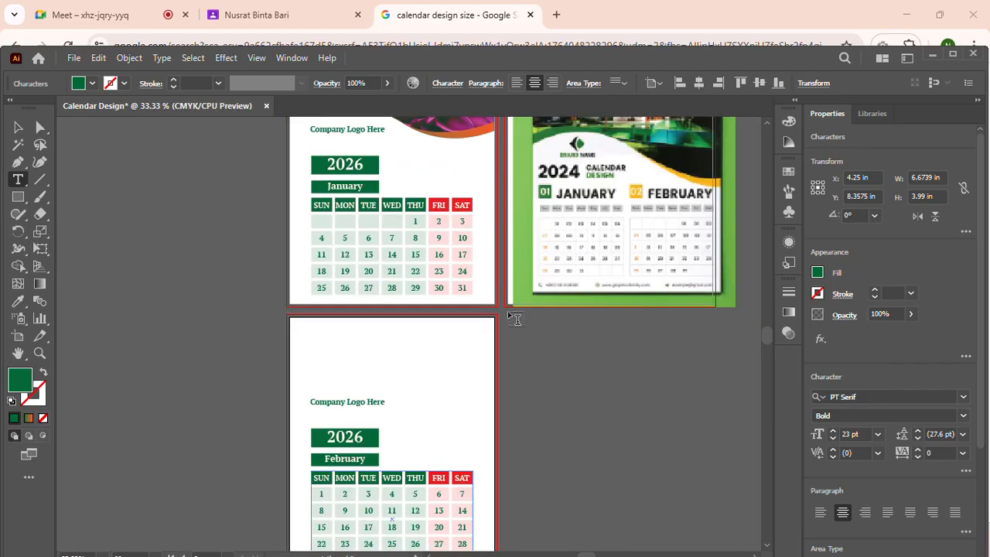
pyautogui.scroll(2, 515, 319)
pyautogui.scroll(-1, 515, 317)
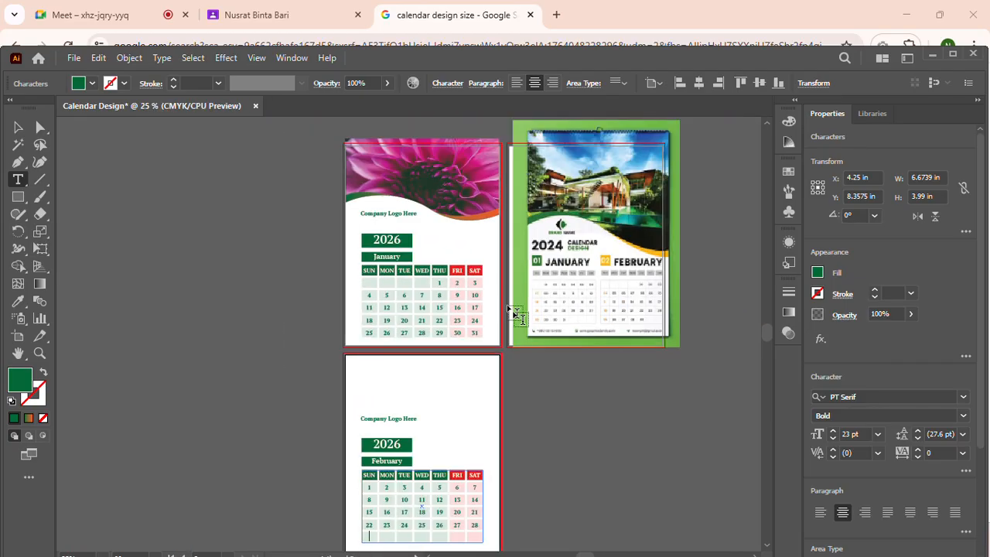
pyautogui.scroll(-1, 513, 314)
pyautogui.scroll(1, 513, 314)
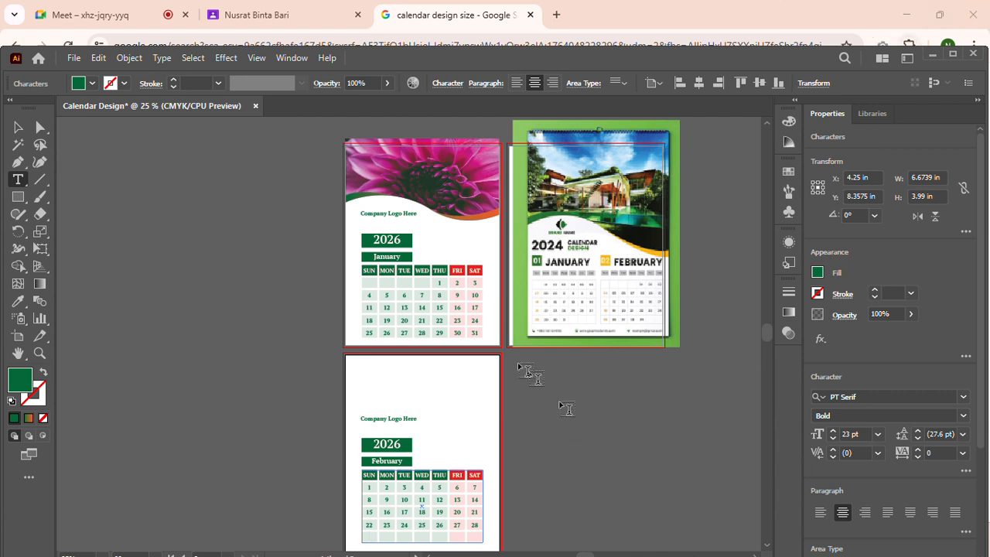
pyautogui.click(18, 127)
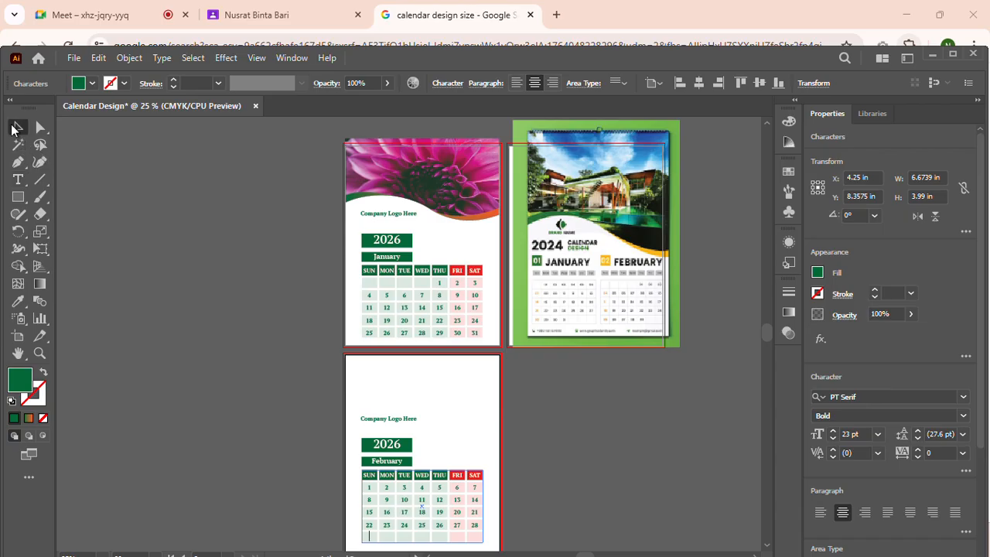
pyautogui.click(206, 272)
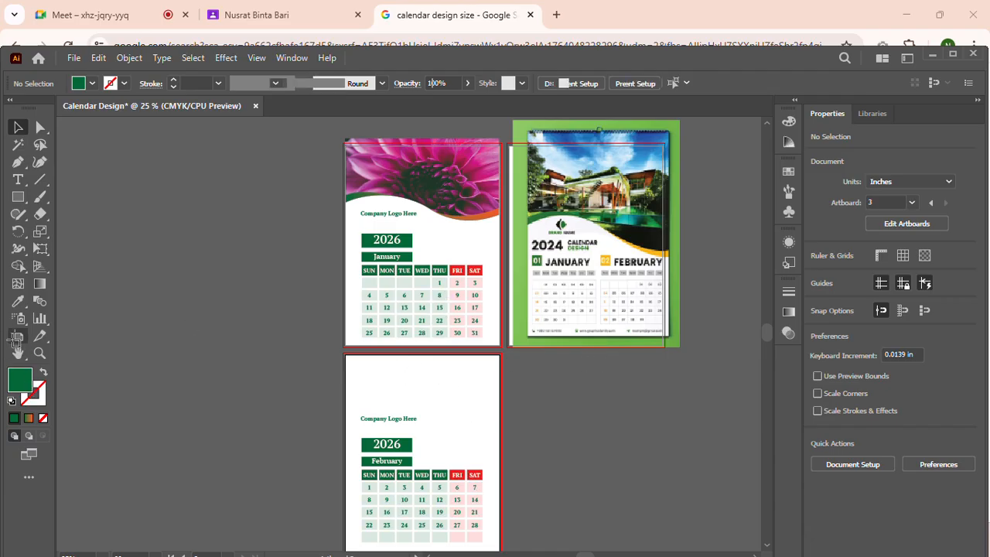
pyautogui.click(18, 336)
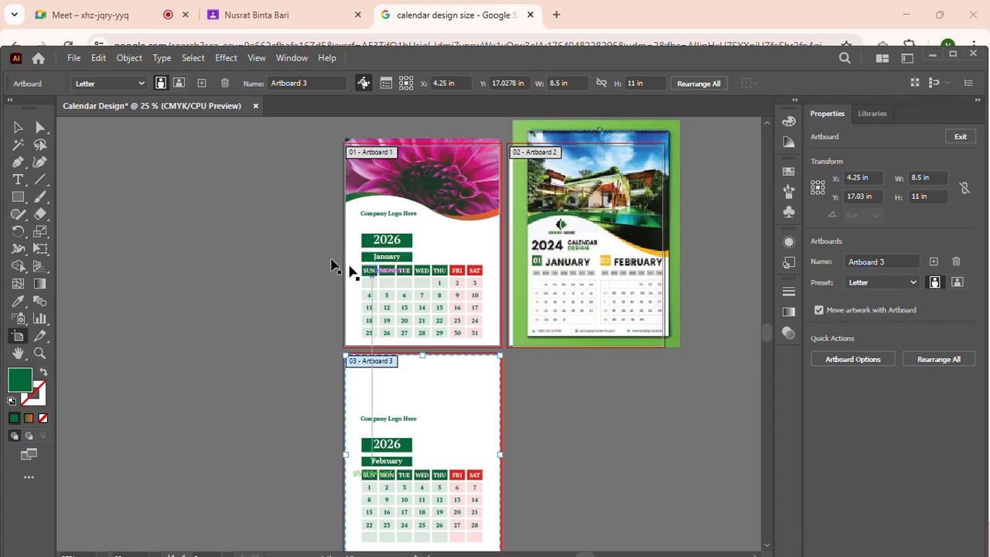
pyautogui.click(18, 128)
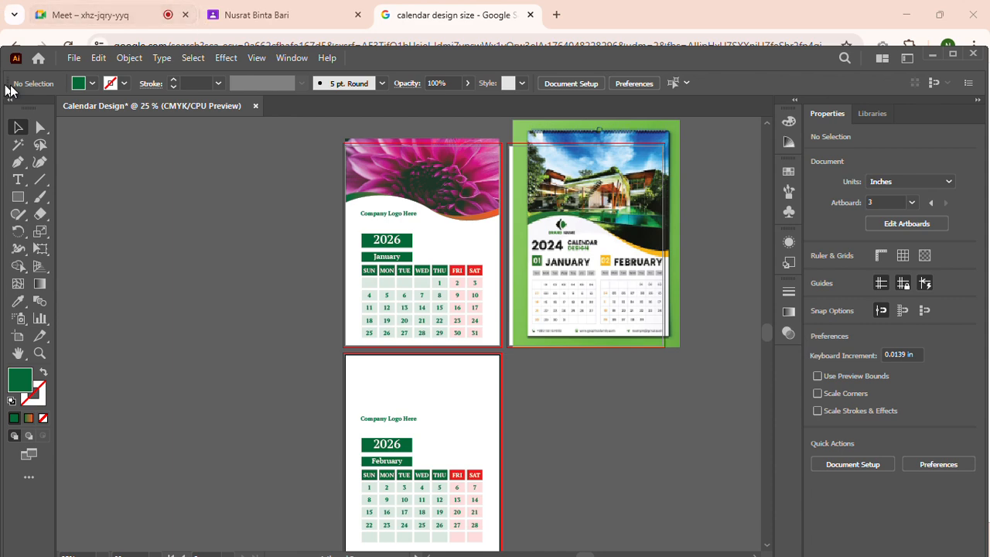
# Move the 2024 reference calendar image completely off the second artboard into the empty area beside the February page.
pyautogui.scroll(-1, 431, 344)
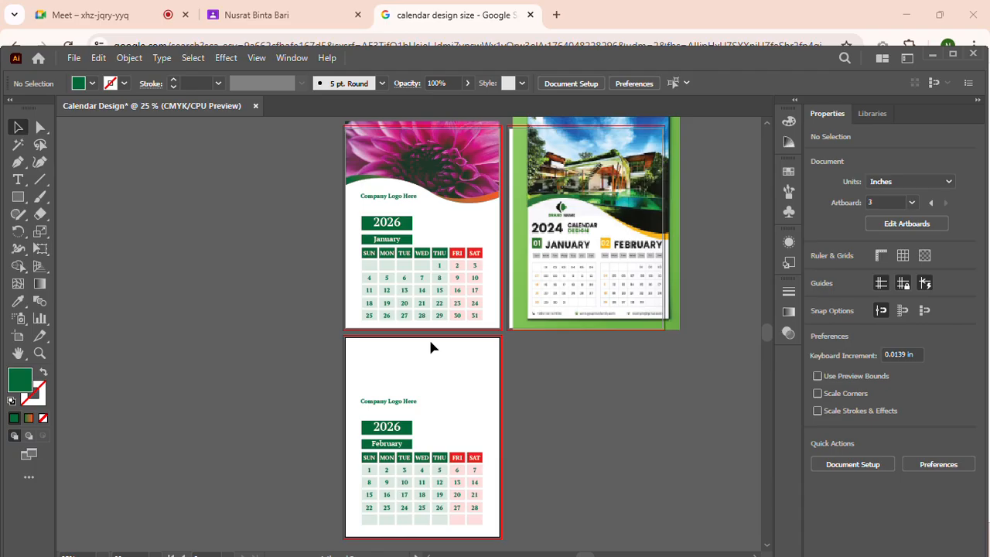
pyautogui.scroll(1, 431, 346)
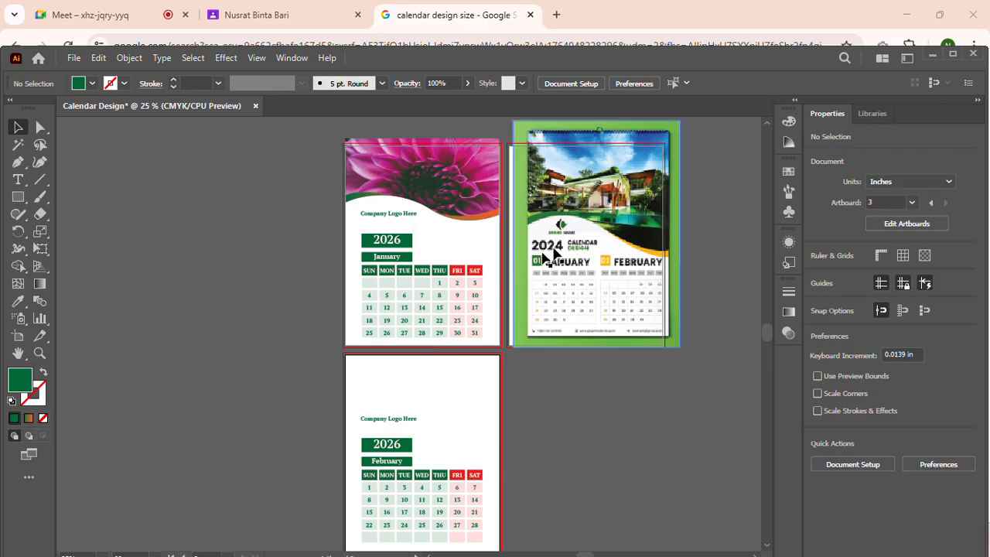
pyautogui.moveTo(592, 258); pyautogui.dragTo(627, 356)
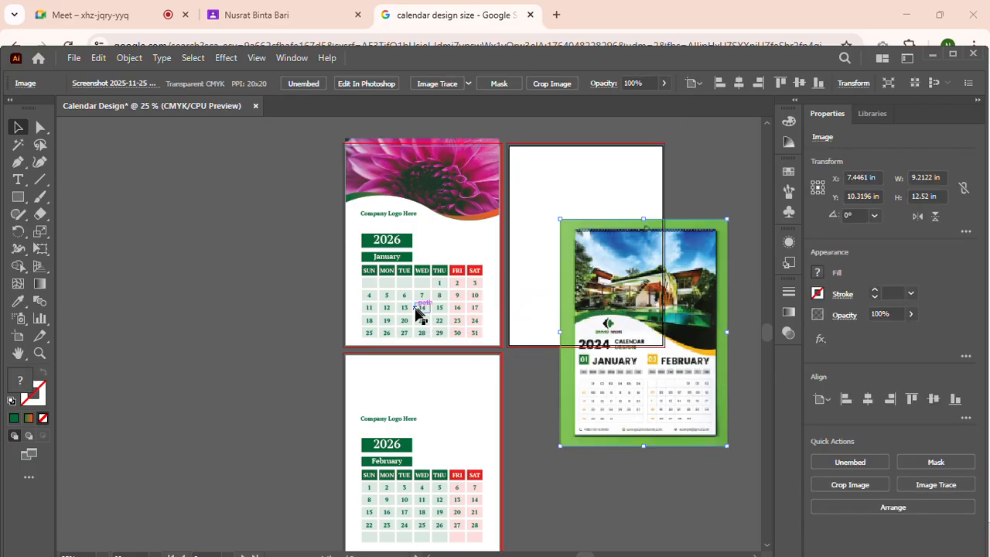
pyautogui.moveTo(605, 308); pyautogui.dragTo(642, 450)
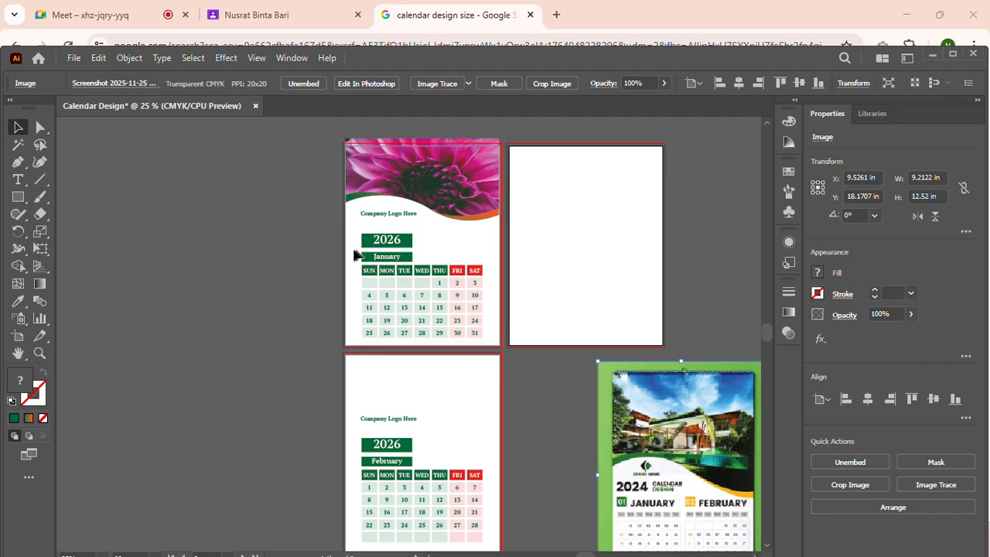
# Scale the January title bar and date grid down to about 3.89 × 2.75 in on the first page, leaving room beside it.
pyautogui.moveTo(354, 249); pyautogui.dragTo(486, 338)
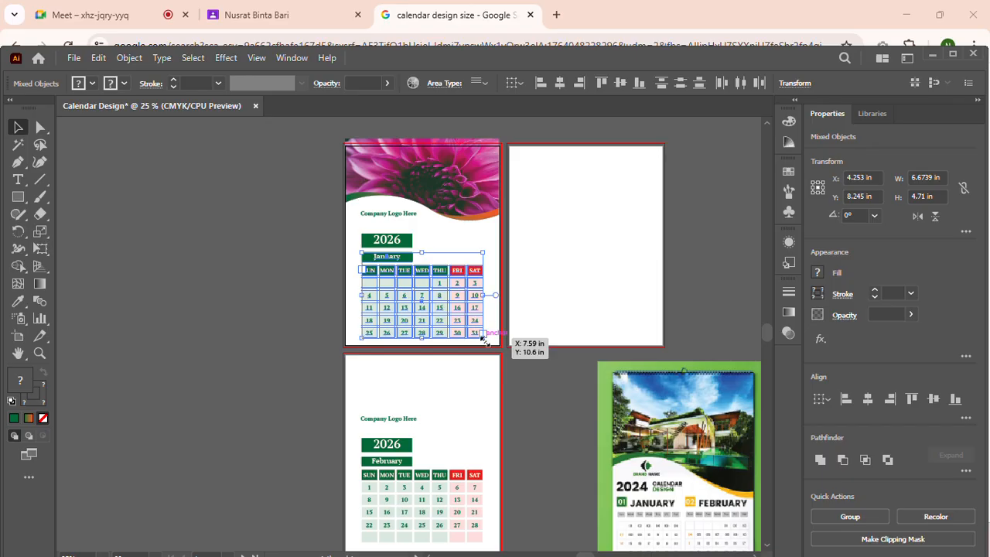
pyautogui.moveTo(485, 340); pyautogui.dragTo(400, 308)
pyautogui.scroll(-2, 480, 379)
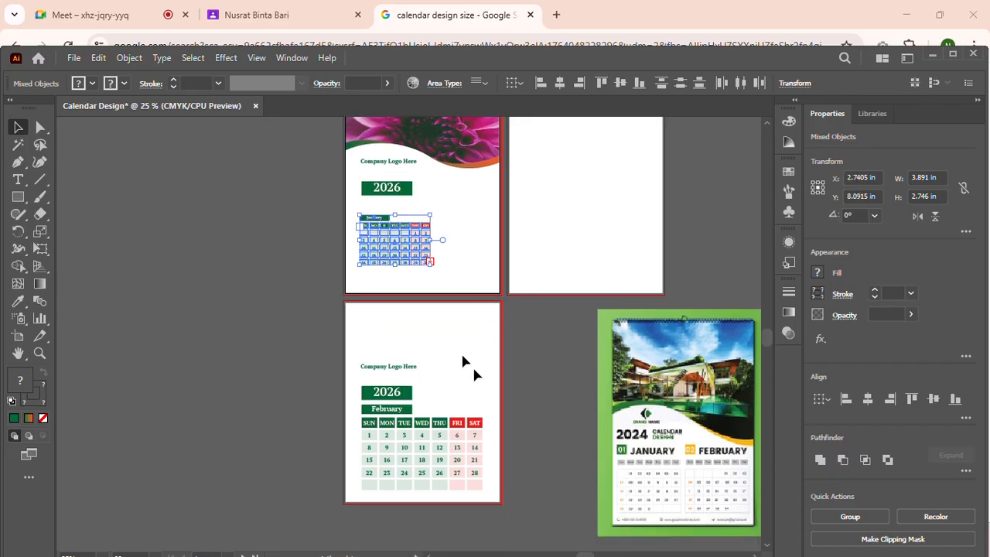
pyautogui.click(455, 330)
# Move the February title bar and date grid onto the first page beside January, scaled down to about 3.94 × 2.78 in.
pyautogui.scroll(-1, 426, 347)
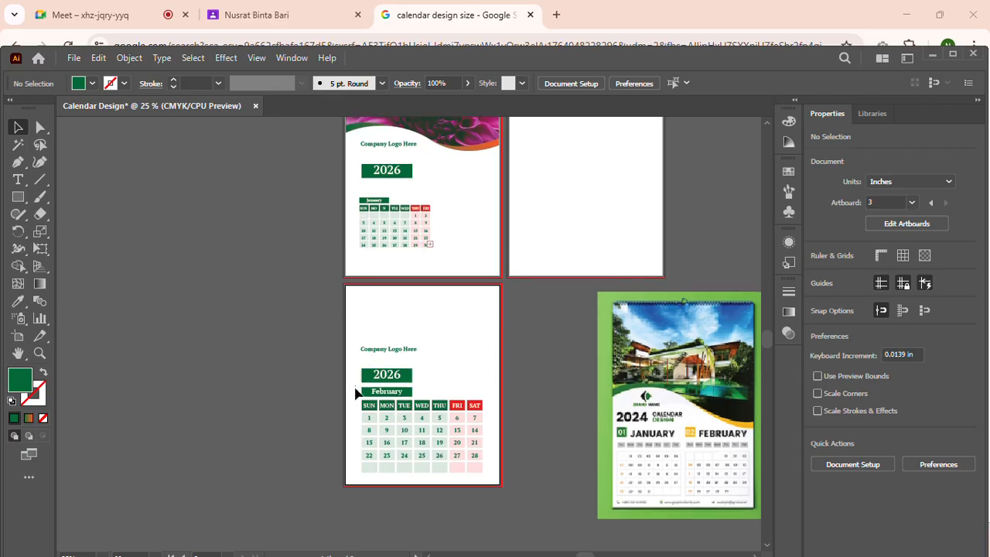
pyautogui.moveTo(355, 385); pyautogui.dragTo(491, 241)
pyautogui.click(533, 353)
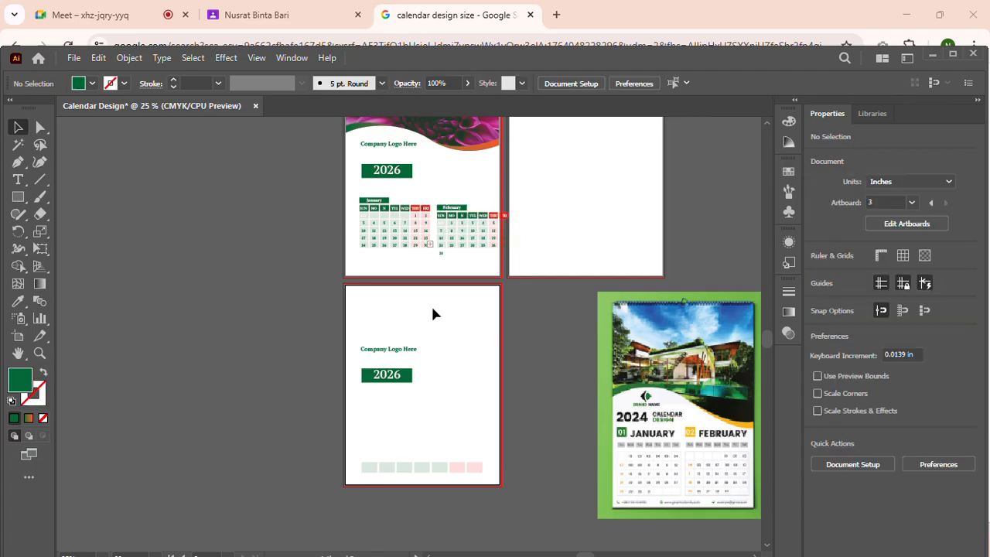
# Nudge the reduced January calendar toward the page's left edge, to about X 2.41 in.
pyautogui.scroll(2, 431, 312)
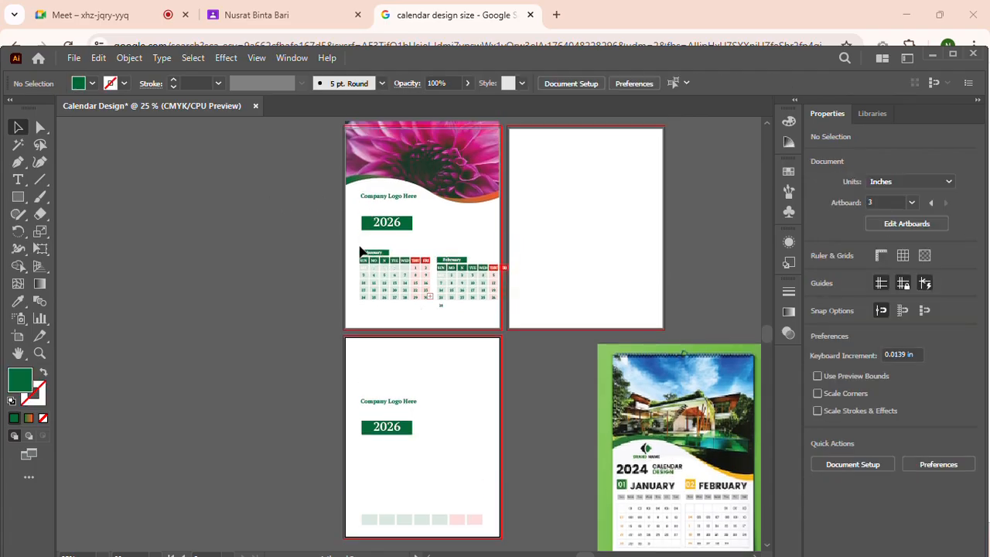
pyautogui.moveTo(354, 246); pyautogui.dragTo(431, 307)
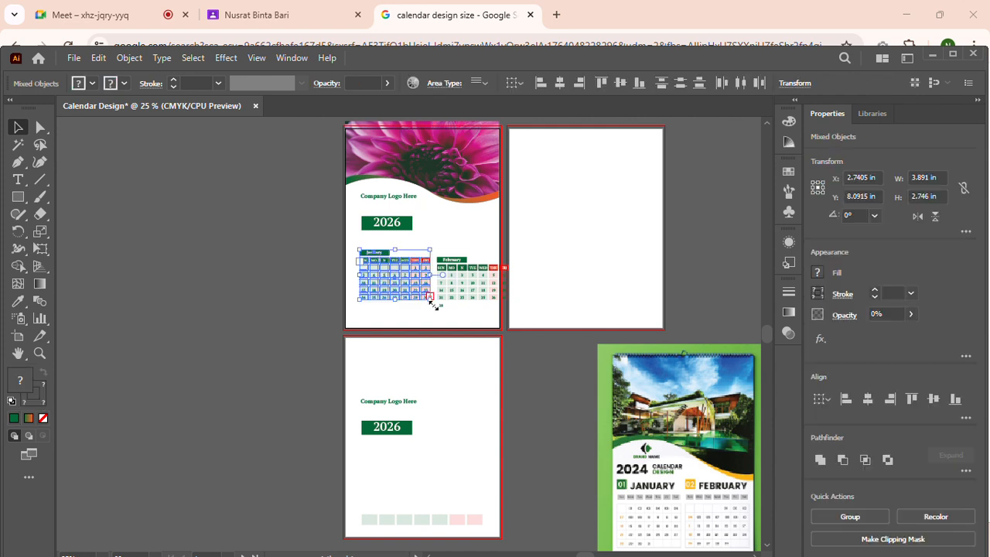
pyautogui.press('Left')
pyautogui.press('Left')
pyautogui.press('Left')
pyautogui.press('Left')
pyautogui.press('Left')
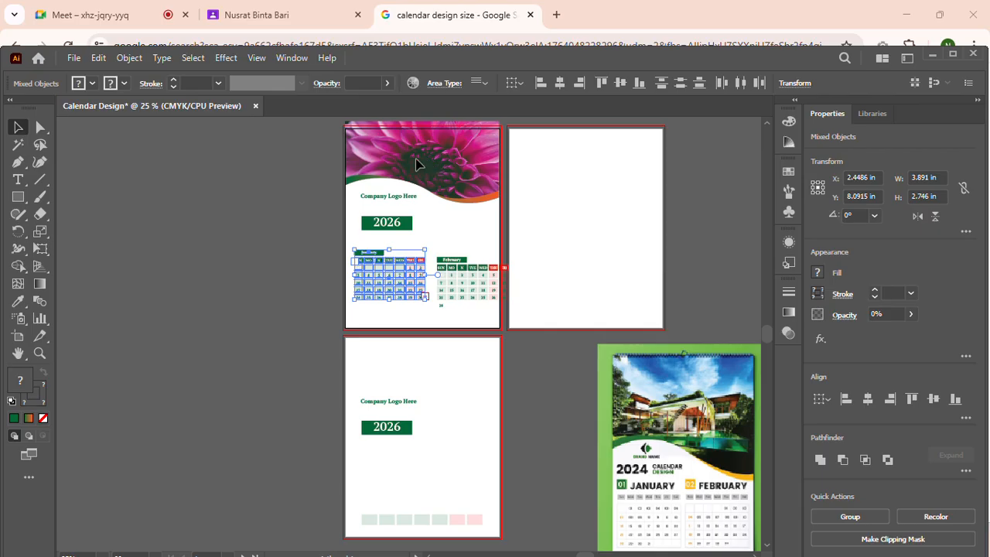
pyautogui.press('Left')
pyautogui.press('Left')
pyautogui.press('Left')
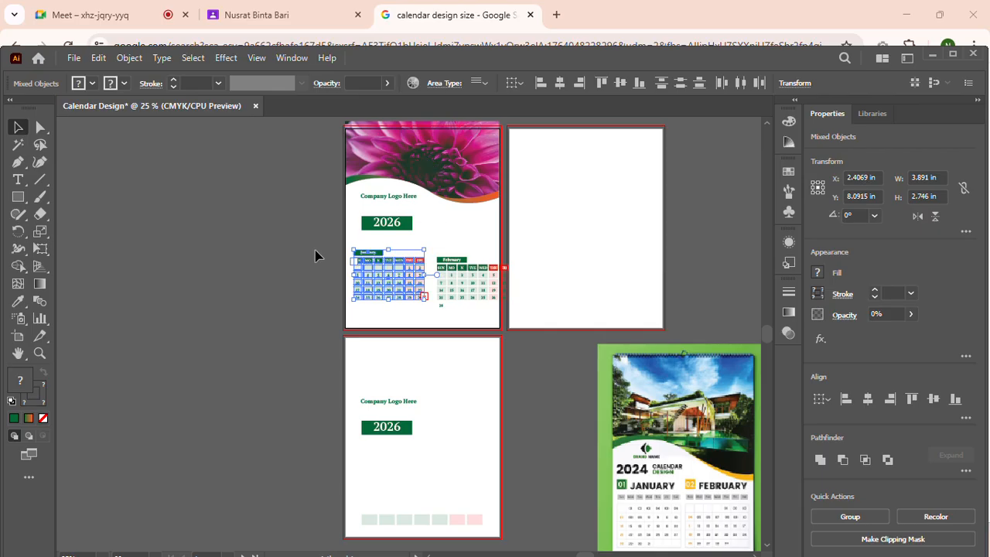
pyautogui.click(315, 249)
# Nudge the February calendar up and closer to January, to about X 6.58 in and Y 8.18 in.
pyautogui.moveTo(437, 248); pyautogui.dragTo(509, 312)
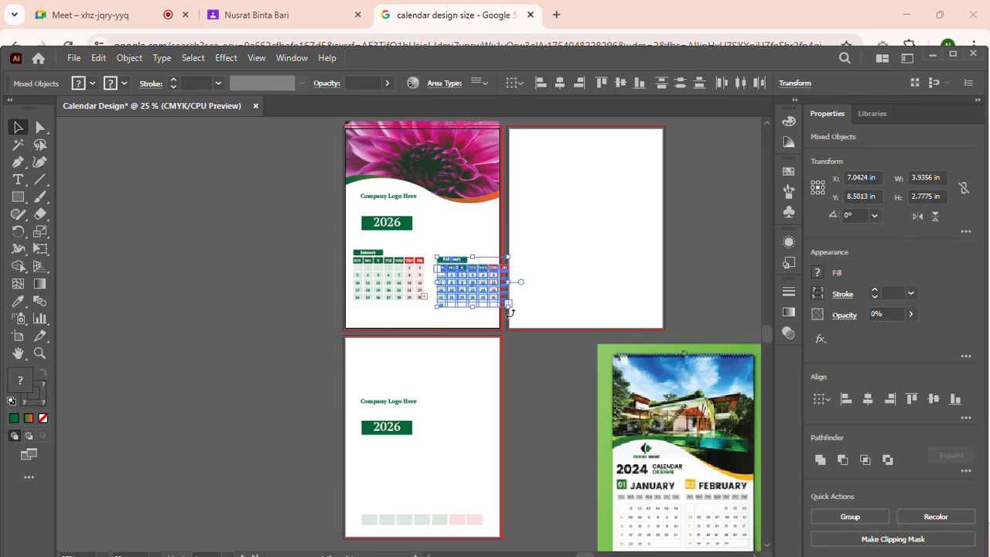
pyautogui.press('Up')
pyautogui.press('Up')
pyautogui.press('Up')
pyautogui.press('Up')
pyautogui.press('Up')
pyautogui.press('Up')
pyautogui.press('Up')
pyautogui.press('Up')
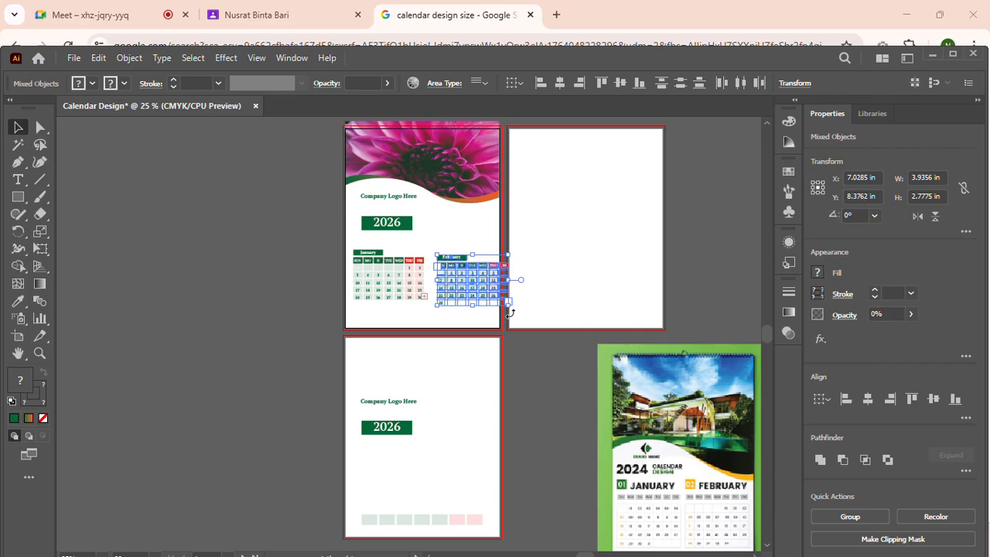
pyautogui.press('Left')
pyautogui.press('Up')
pyautogui.press('Up')
pyautogui.press('Up')
pyautogui.press('Up')
pyautogui.press('Up')
pyautogui.press('Up')
pyautogui.press('Up')
pyautogui.press('Up')
pyautogui.press('Up')
pyautogui.press('Up')
pyautogui.press('Up')
pyautogui.press('Up')
pyautogui.press('Up')
pyautogui.press('Up')
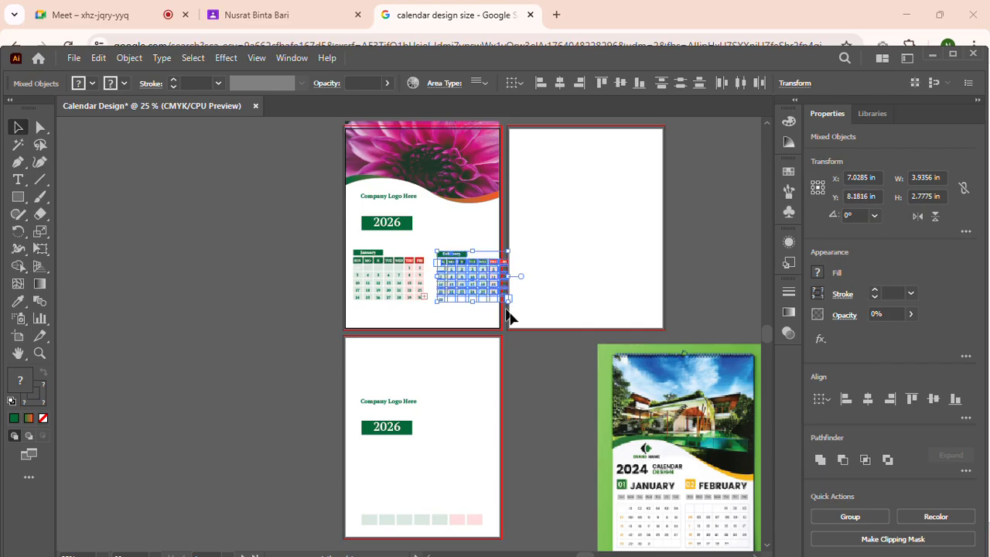
pyautogui.press('Left')
pyautogui.press('Left')
pyautogui.press('Left')
pyautogui.press('Left')
pyautogui.press('Left')
pyautogui.press('Left')
pyautogui.press('Left')
pyautogui.press('Left')
pyautogui.press('Left')
pyautogui.press('Left')
pyautogui.press('Left')
pyautogui.press('Left')
pyautogui.press('Left')
pyautogui.press('Left')
pyautogui.press('Left')
pyautogui.press('Left')
pyautogui.press('Left')
pyautogui.press('Left')
pyautogui.press('Left')
pyautogui.press('Left')
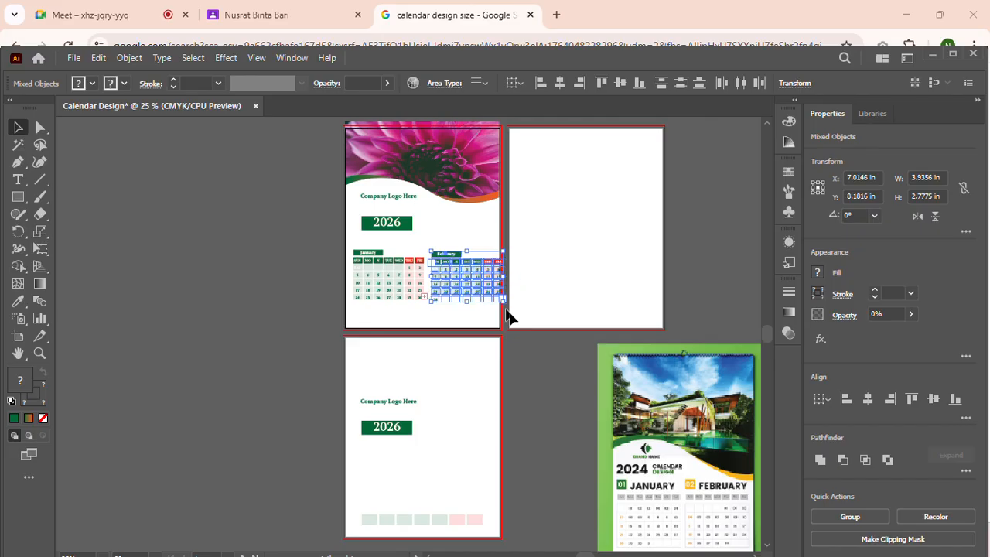
pyautogui.press('Left')
pyautogui.press('Left')
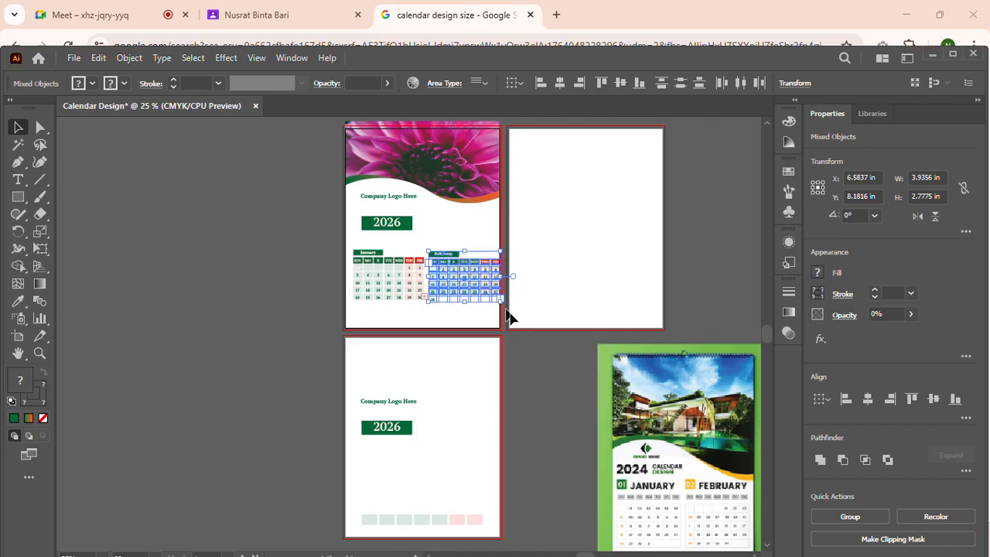
pyautogui.click(409, 325)
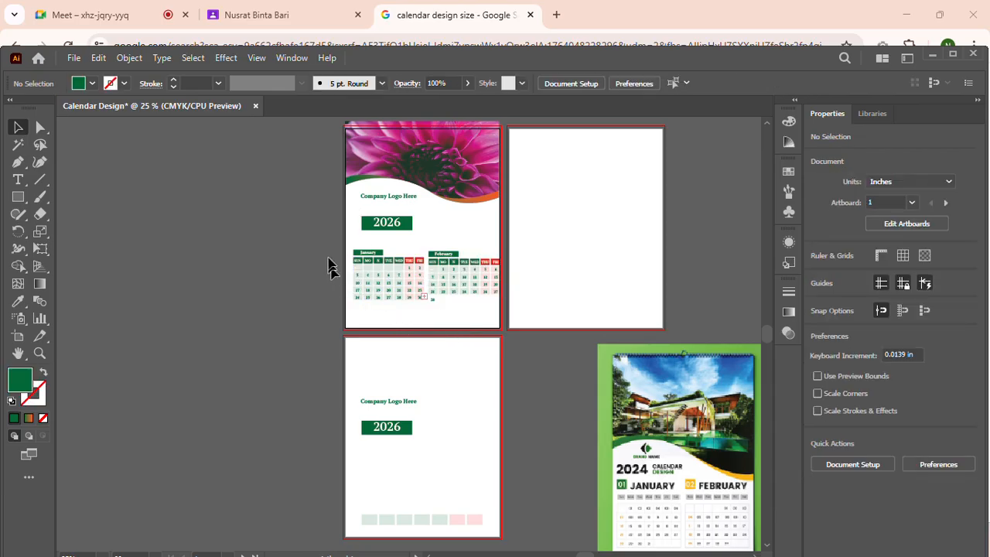
# Shift the January calendar further left to about X 2.24 in, widening the gap to February.
pyautogui.moveTo(349, 235); pyautogui.dragTo(426, 318)
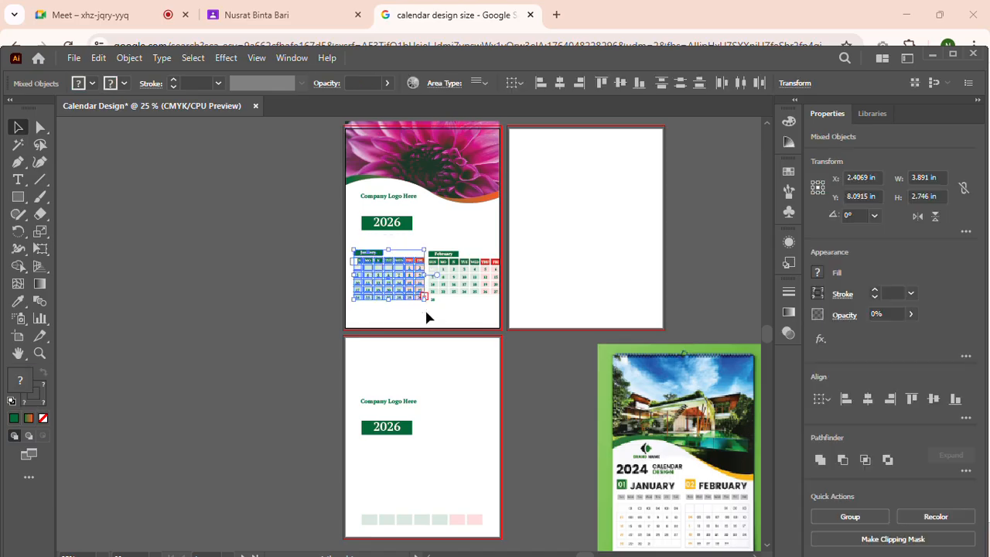
pyautogui.press('Left')
pyautogui.press('Left')
pyautogui.press('Left')
pyautogui.press('Left')
pyautogui.press('Left')
pyautogui.press('Left')
pyautogui.press('Left')
pyautogui.press('Left')
pyautogui.press('Left')
pyautogui.press('Left')
pyautogui.press('Left')
pyautogui.press('Left')
pyautogui.press('Left')
pyautogui.press('Left')
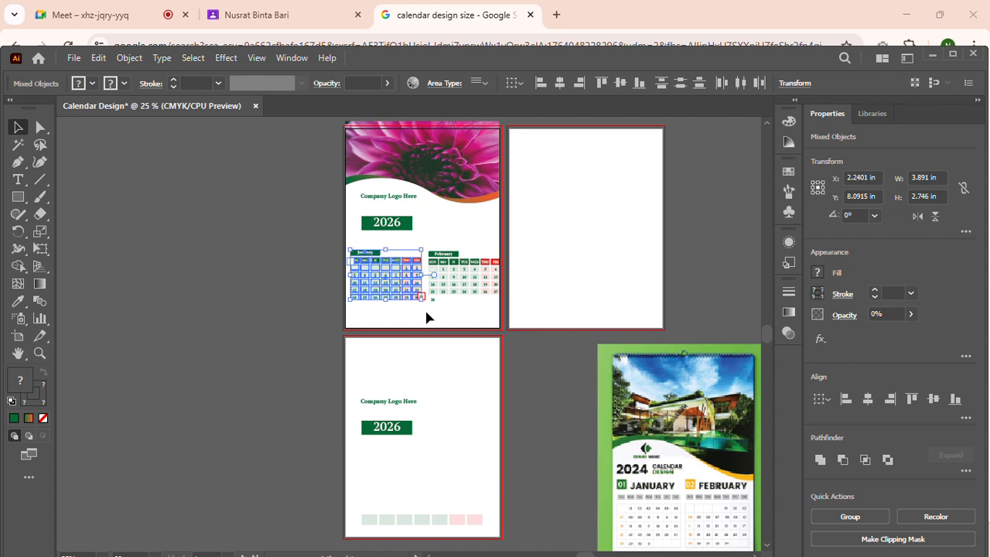
pyautogui.click(426, 320)
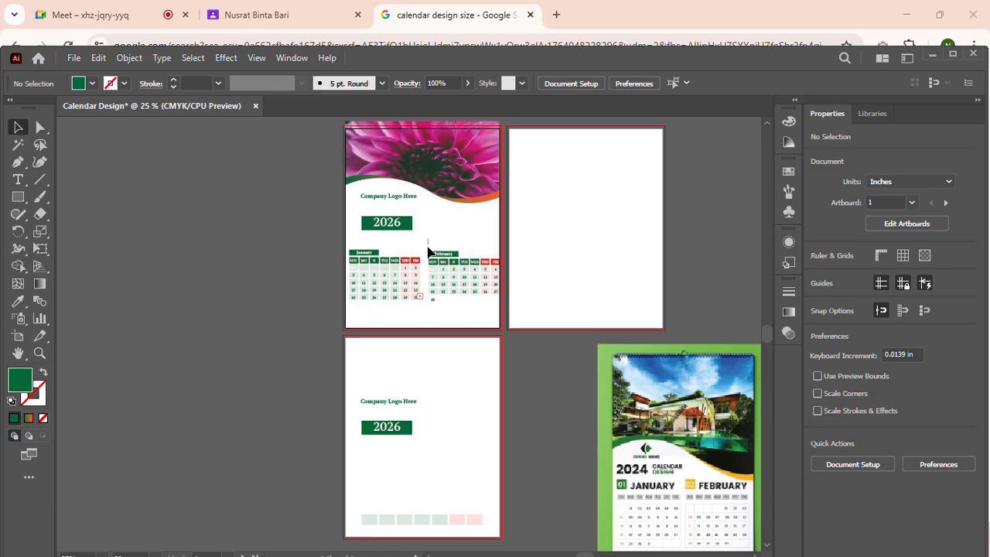
# Fine-tune the February calendar's position to about X 6.44 in and Y 8.13 in, level with January and inside the page edge.
pyautogui.moveTo(428, 240); pyautogui.dragTo(504, 307)
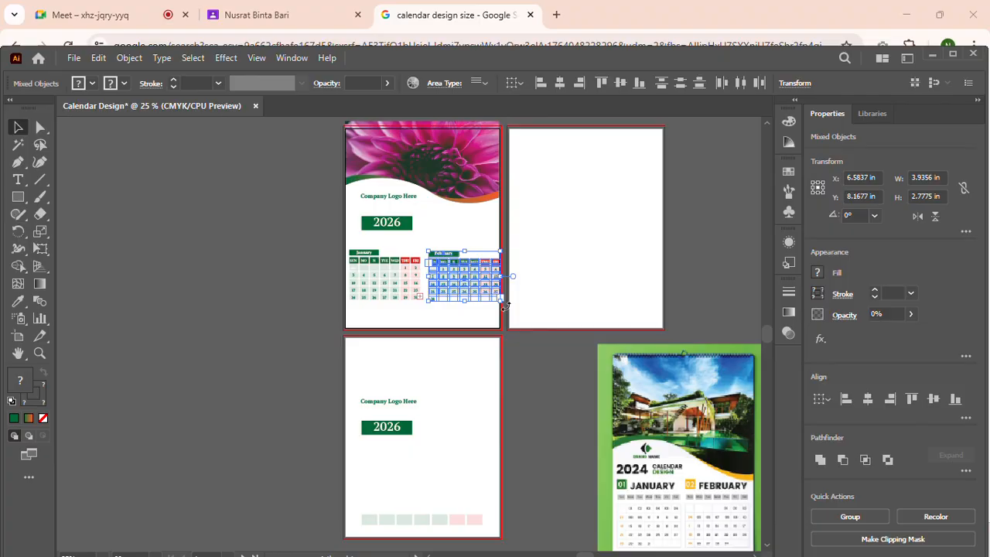
pyautogui.press('Up')
pyautogui.press('Up')
pyautogui.press('Left')
pyautogui.press('Left')
pyautogui.press('Left')
pyautogui.press('Left')
pyautogui.press('Left')
pyautogui.press('Left')
pyautogui.press('Left')
pyautogui.press('Left')
pyautogui.press('Left')
pyautogui.press('Left')
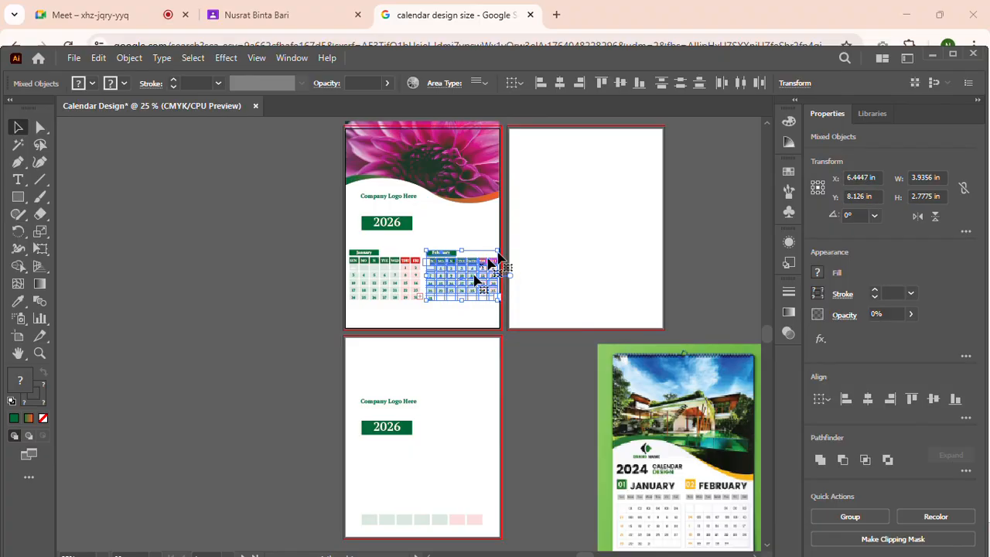
pyautogui.click(531, 245)
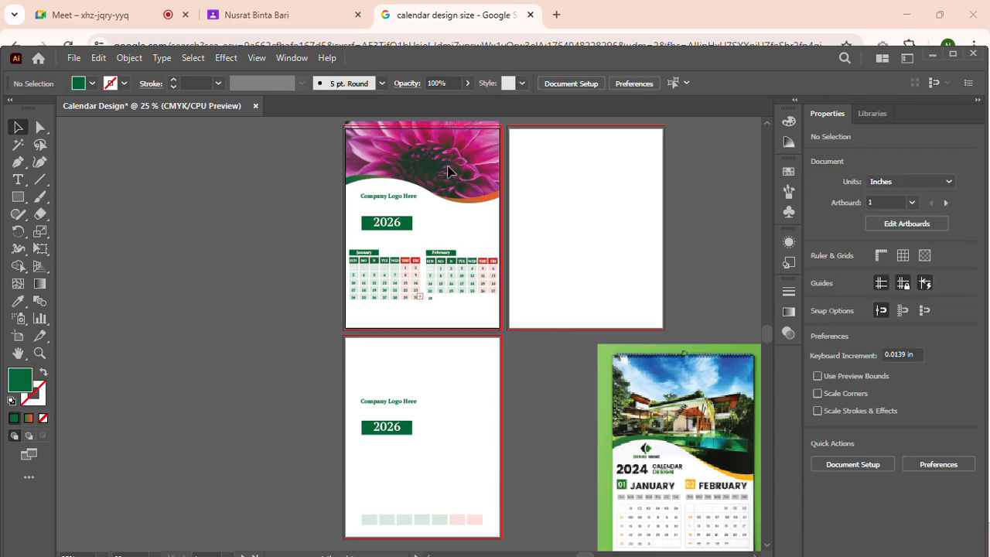
# Move the 2024 reference calendar image up beside the first page, overlapping the right part of the second artboard.
pyautogui.scroll(2, 448, 170)
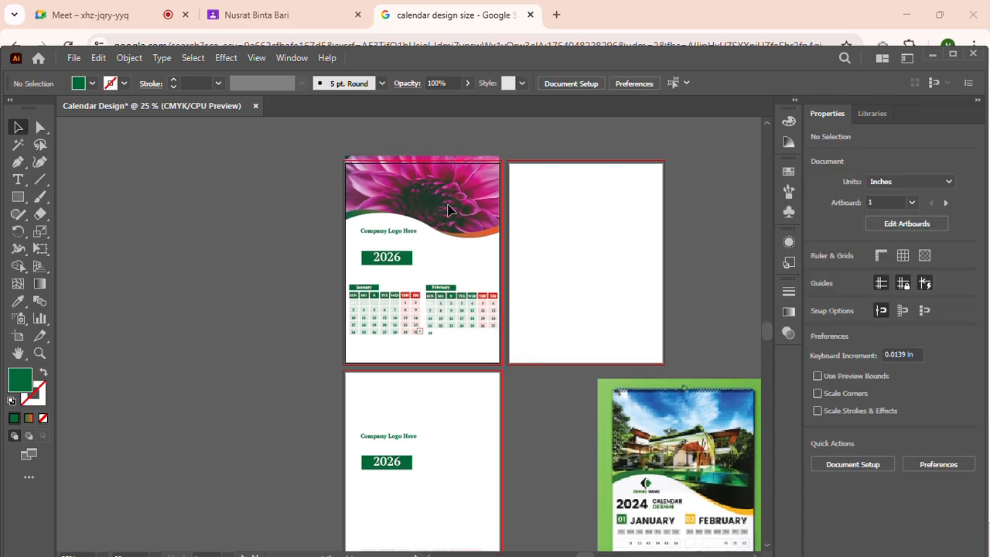
pyautogui.moveTo(689, 518); pyautogui.dragTo(656, 375)
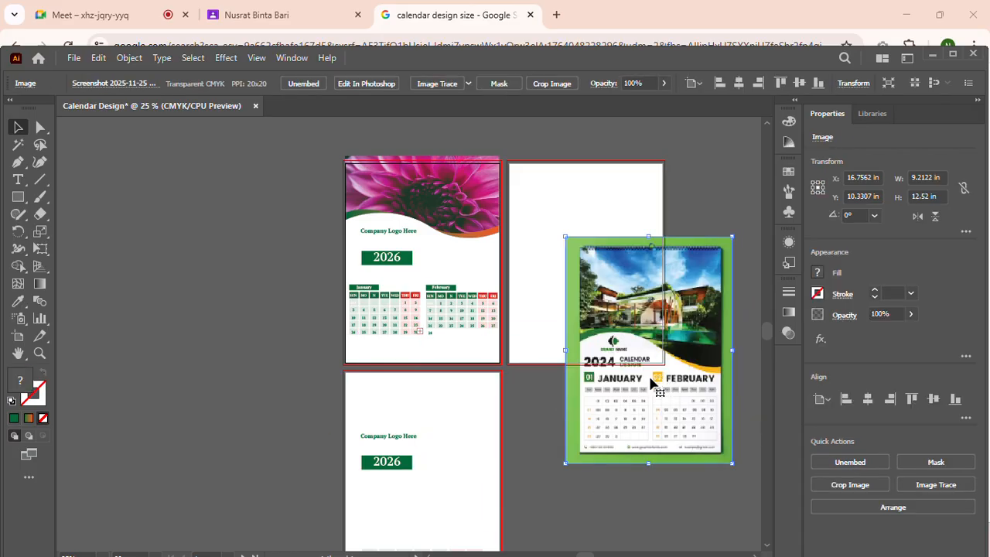
pyautogui.click(301, 84)
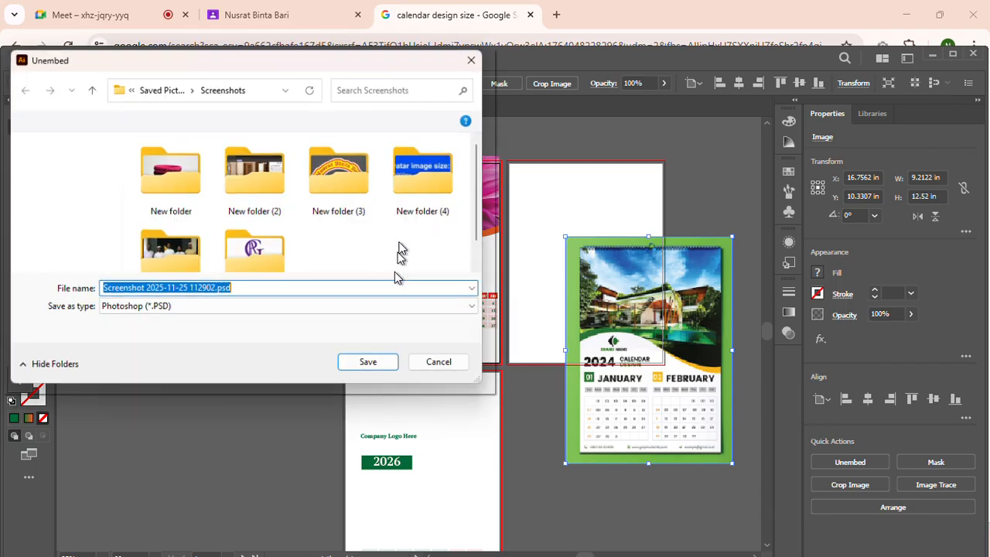
pyautogui.click(445, 366)
pyautogui.moveTo(660, 377); pyautogui.dragTo(648, 281)
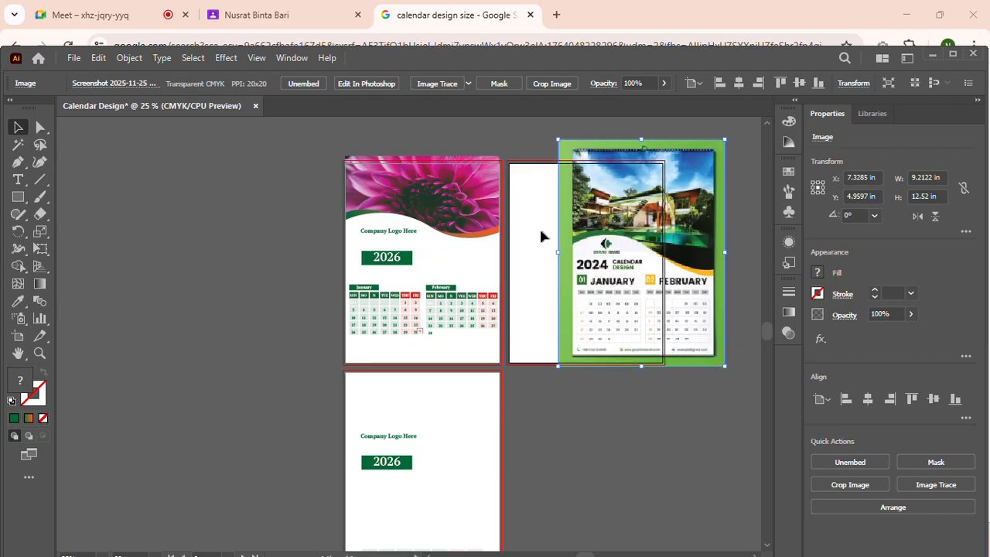
# Show the document's placed images and check the file details and link status of flo.jpg.
pyautogui.click(291, 58)
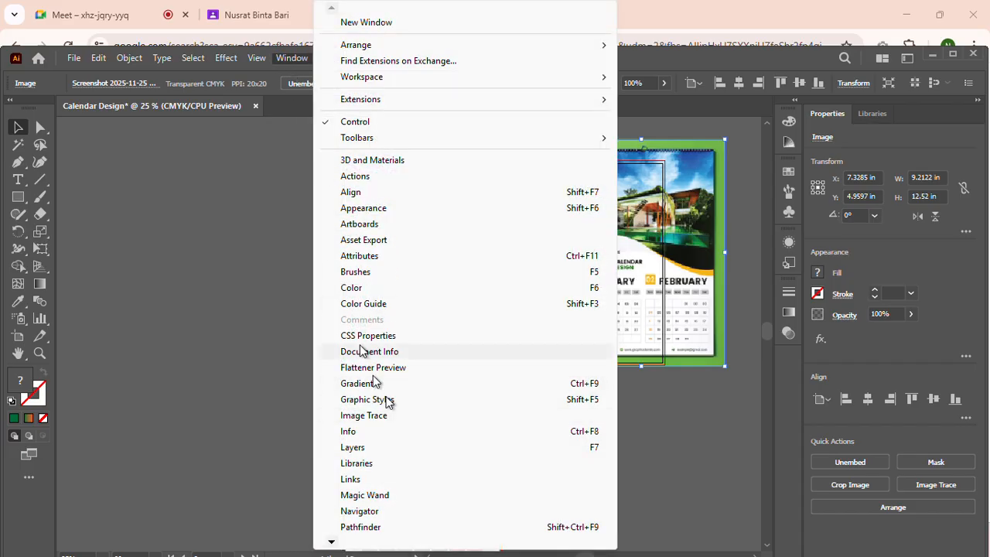
pyautogui.click(366, 479)
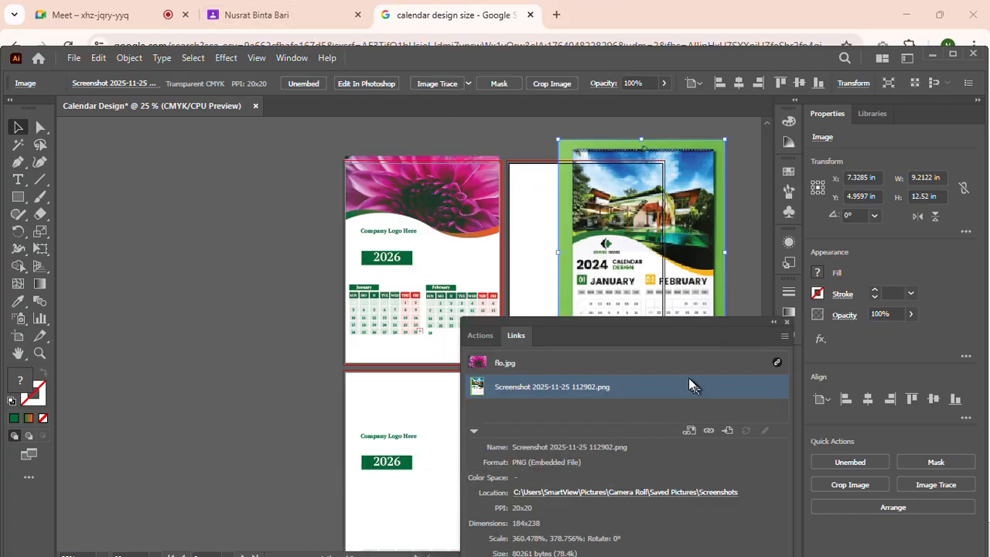
pyautogui.click(530, 365)
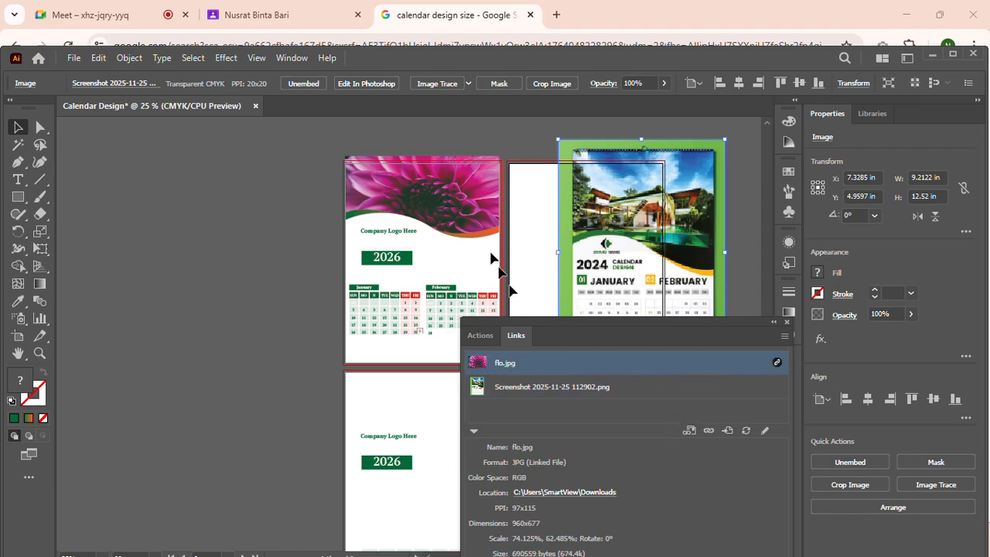
pyautogui.click(460, 199)
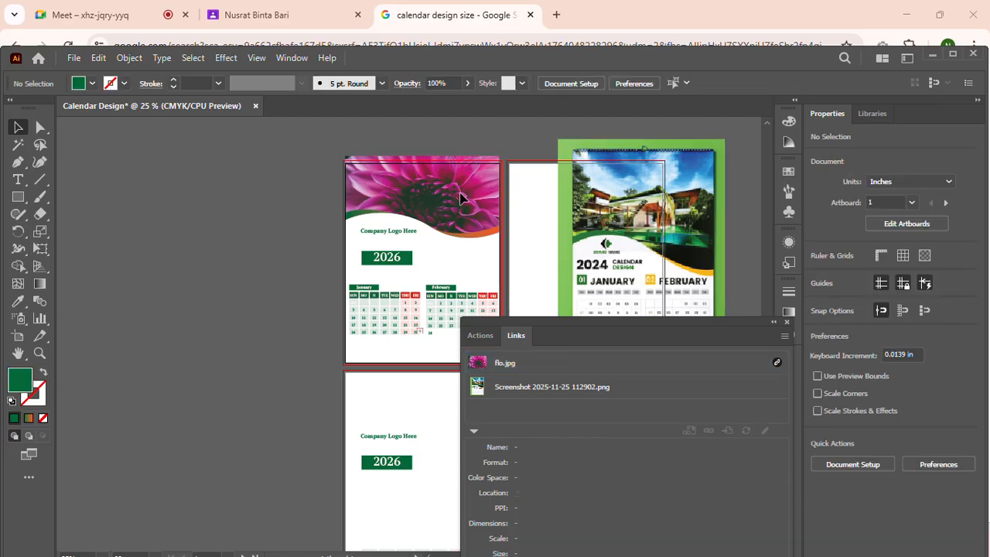
pyautogui.click(460, 200)
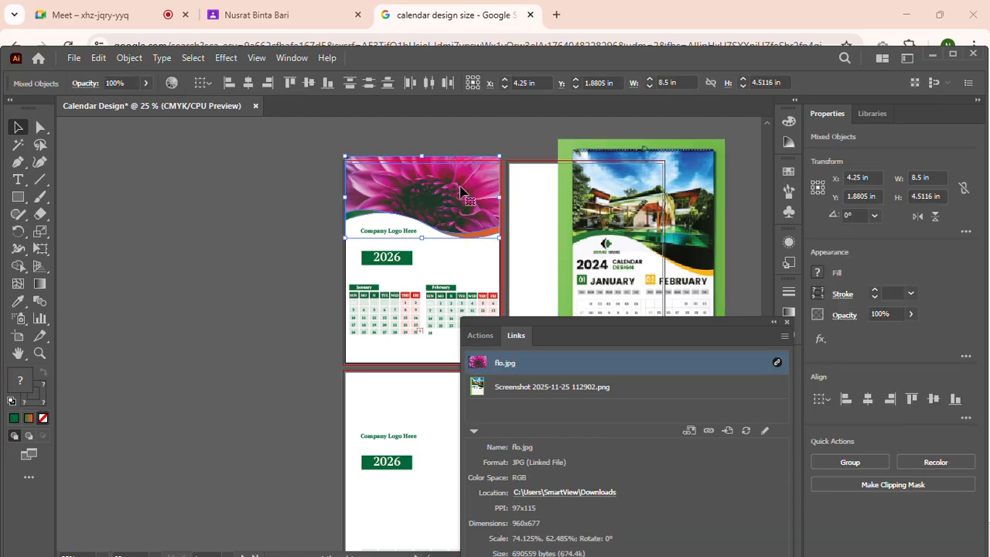
# Isolate the flower header's clip group, embed the linked flo.jpg image, close the links list, and exit isolation mode.
pyautogui.click(304, 272)
pyautogui.click(440, 215)
pyautogui.doubleClick(441, 215)
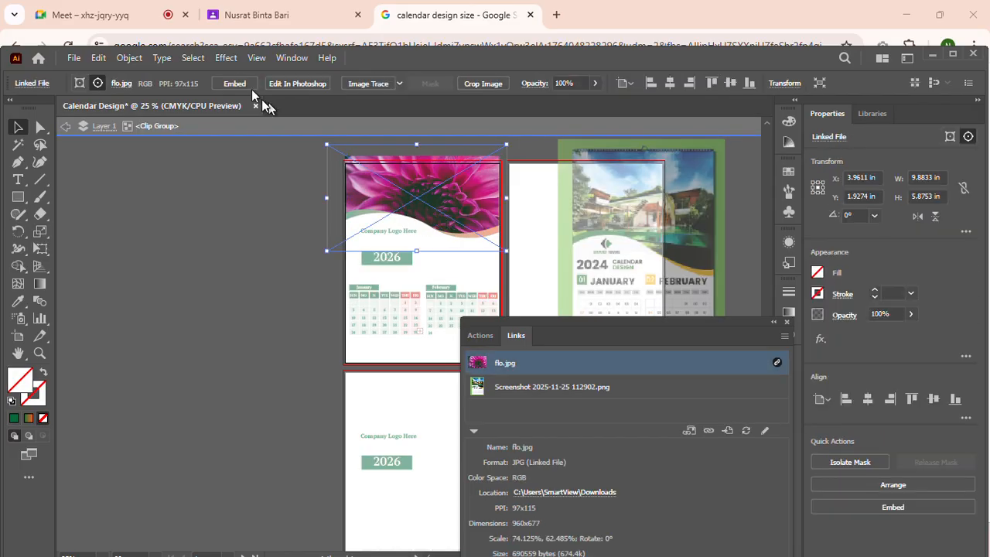
pyautogui.click(237, 85)
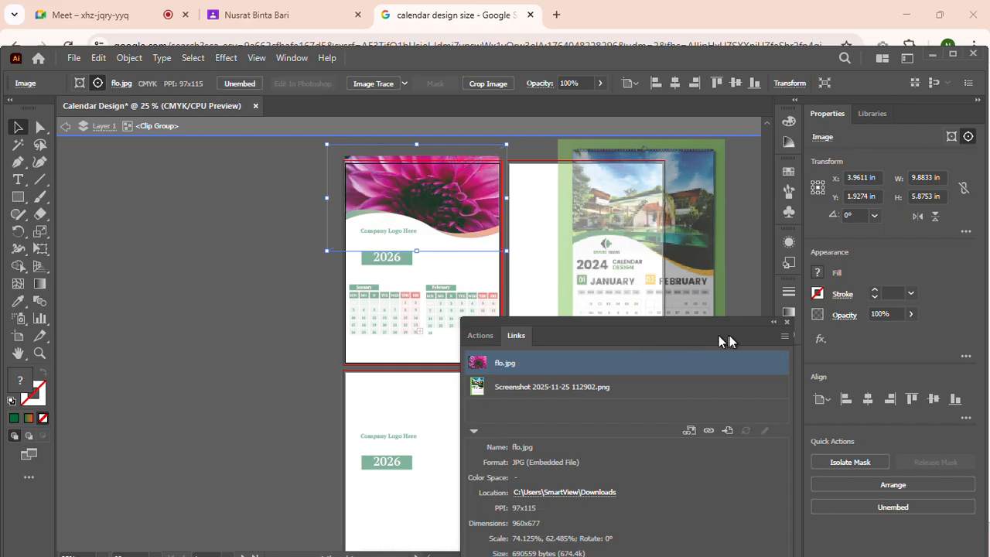
pyautogui.click(788, 322)
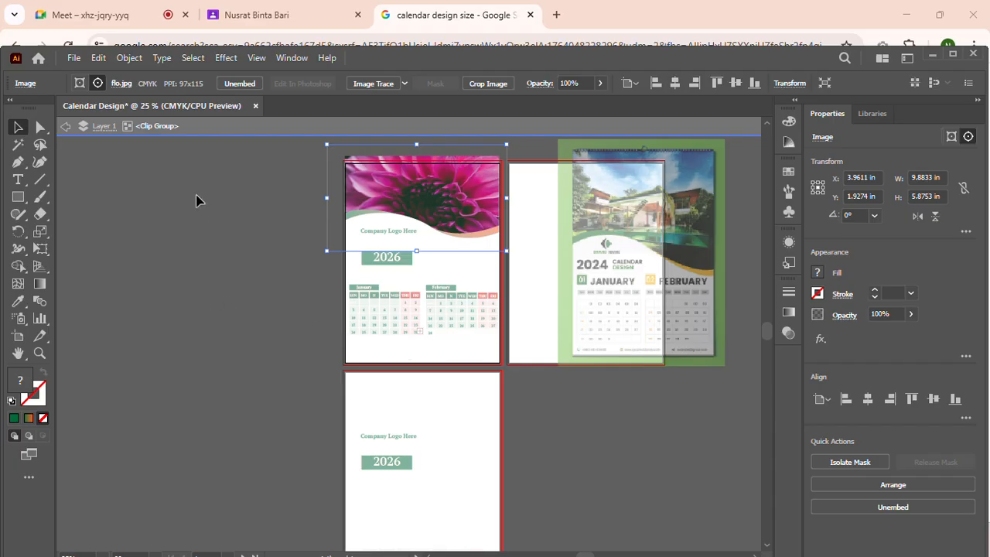
pyautogui.click(65, 128)
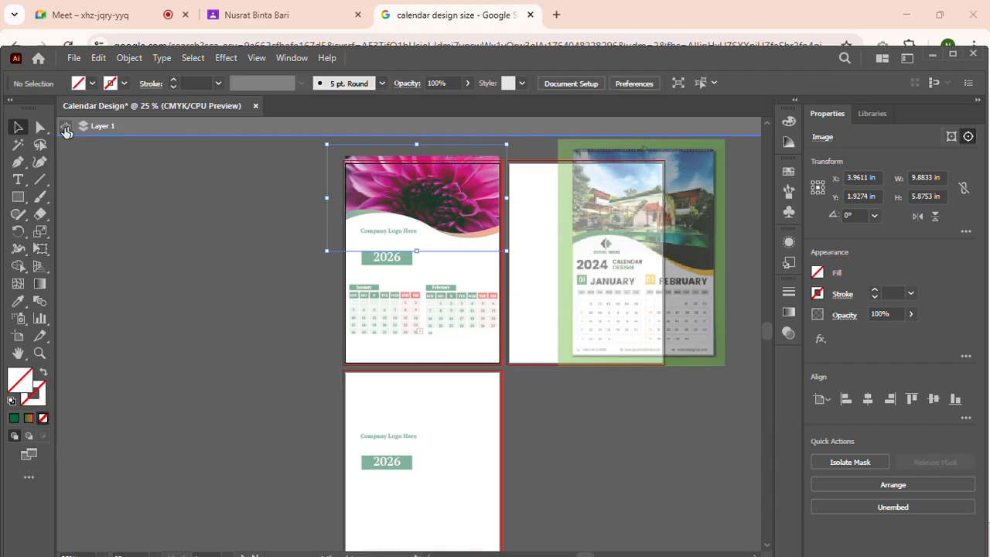
pyautogui.scroll(-1, 226, 383)
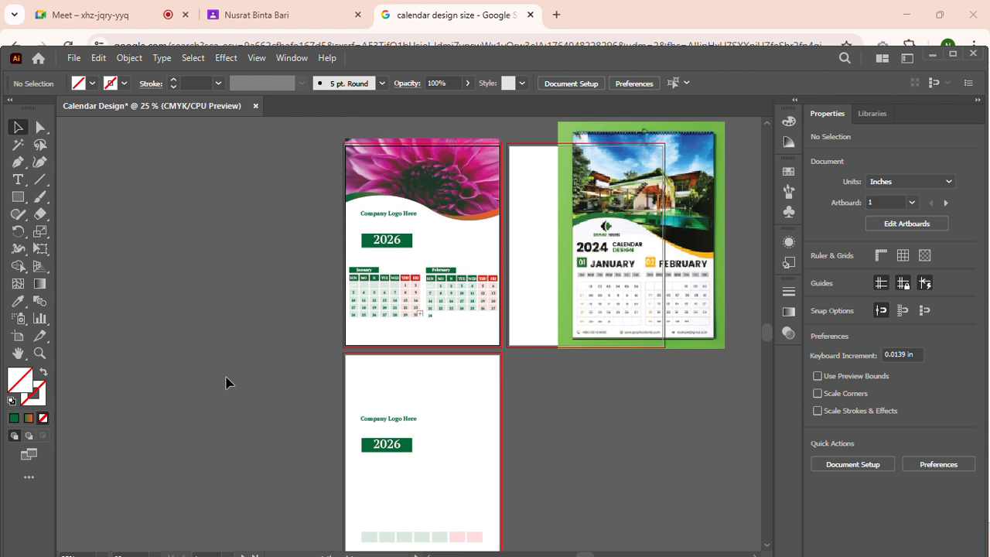